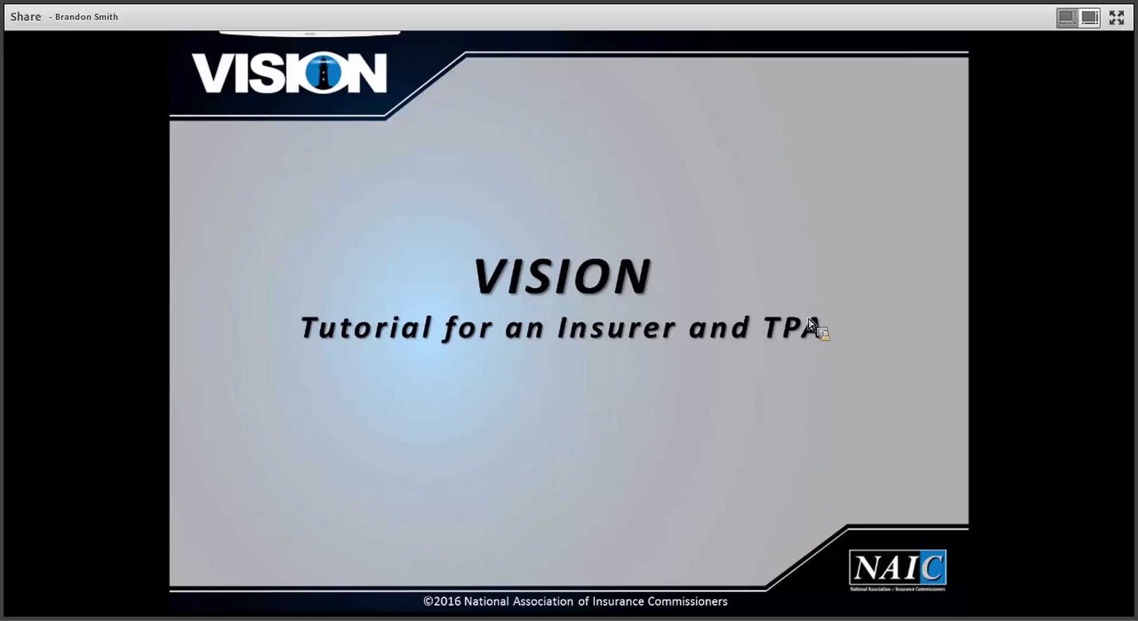
# - Switch from the PowerPoint VISION tutorial slide to the NAIC login page in Internet Explorer
pyautogui.hotkey('alt', 'Tab')
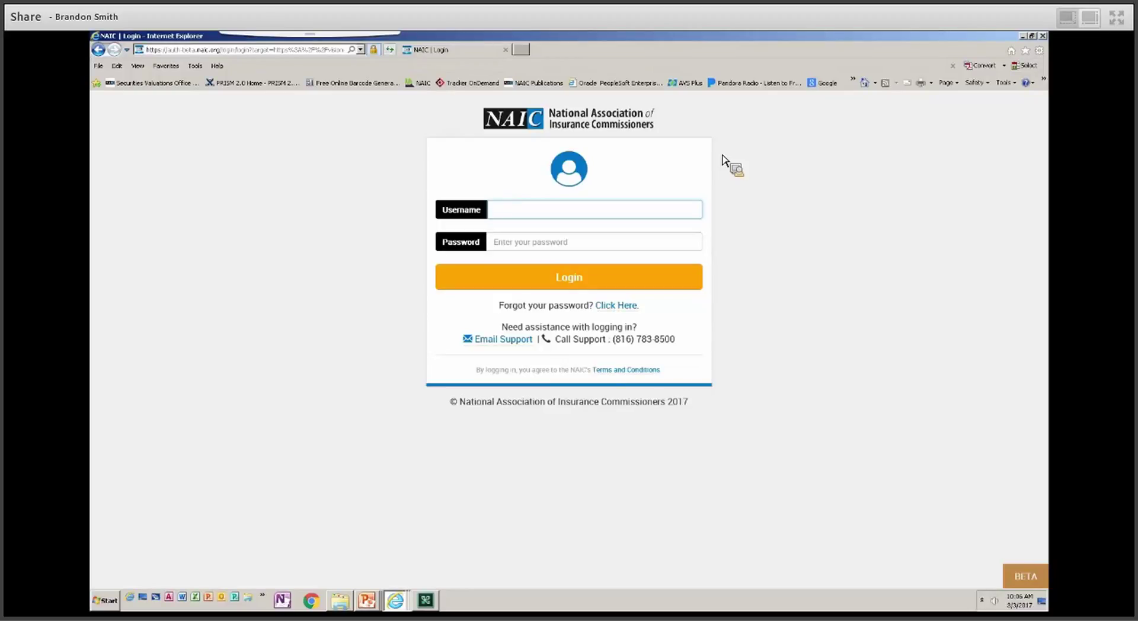
# - Log in to NAIC VISION with the username and account password
pyautogui.write('reneeuser')
pyautogui.press('Tab')
pyautogui.write('••••••••')
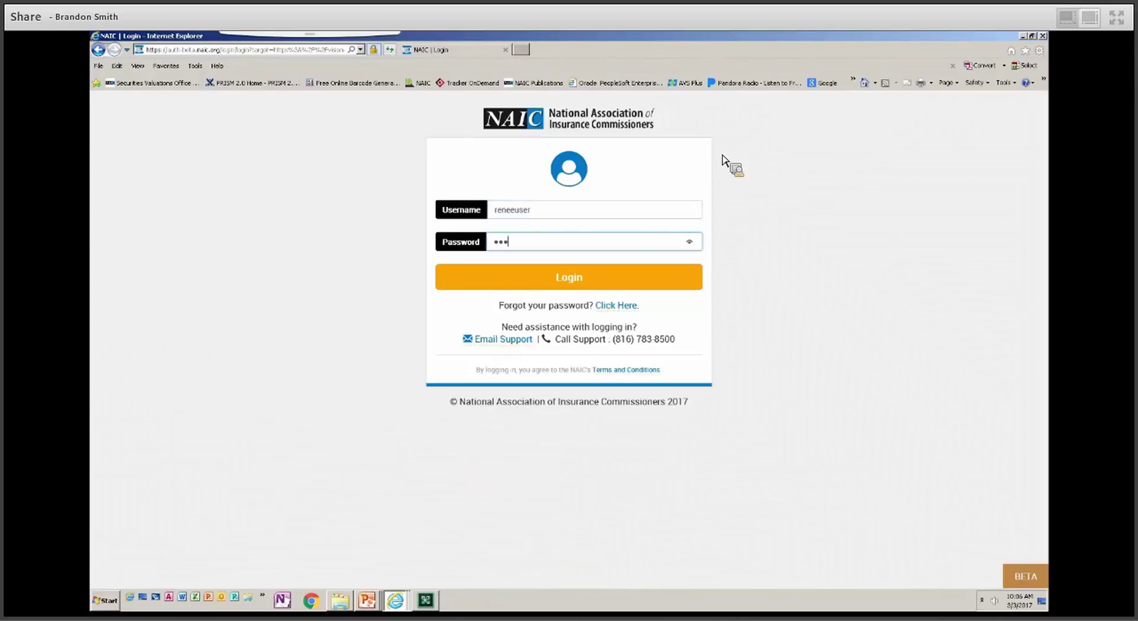
pyautogui.press('Return')
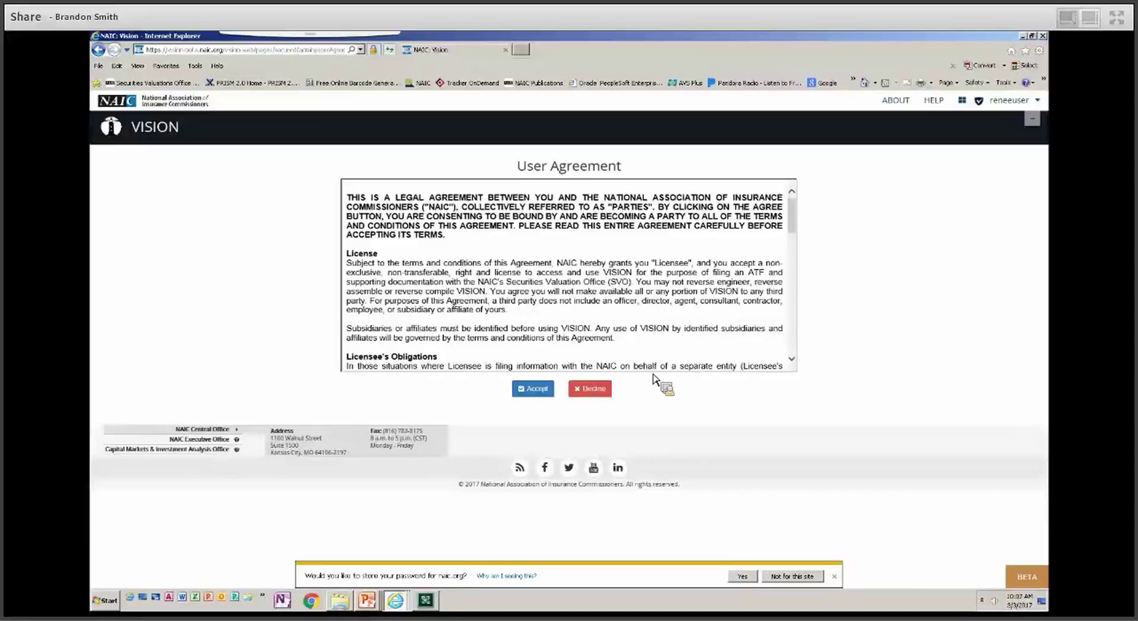
# - Scroll through the User Agreement and dismiss the browser's remember-password bar
pyautogui.click(792, 359)
pyautogui.moveTo(793, 358); pyautogui.dragTo(796, 359)
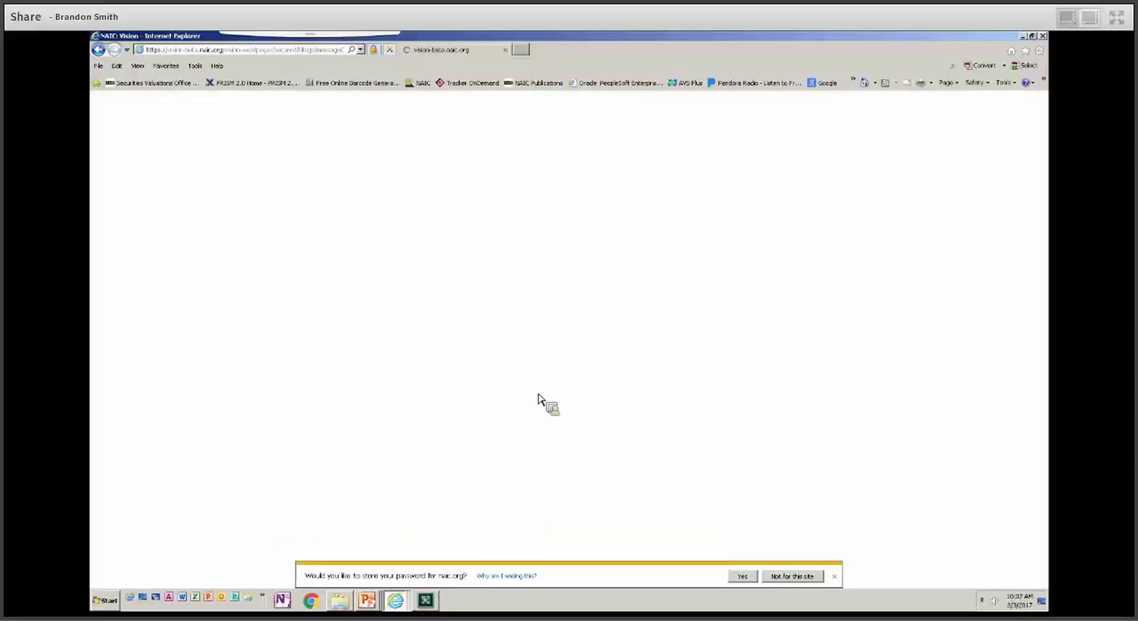
pyautogui.click(834, 577)
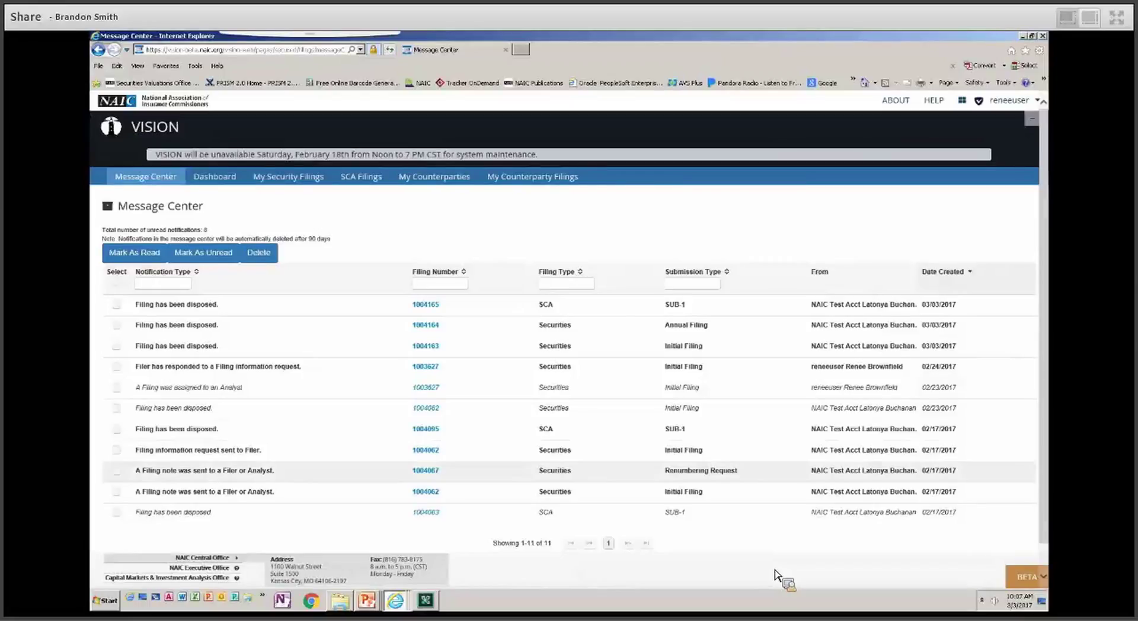
pyautogui.click(1032, 119)
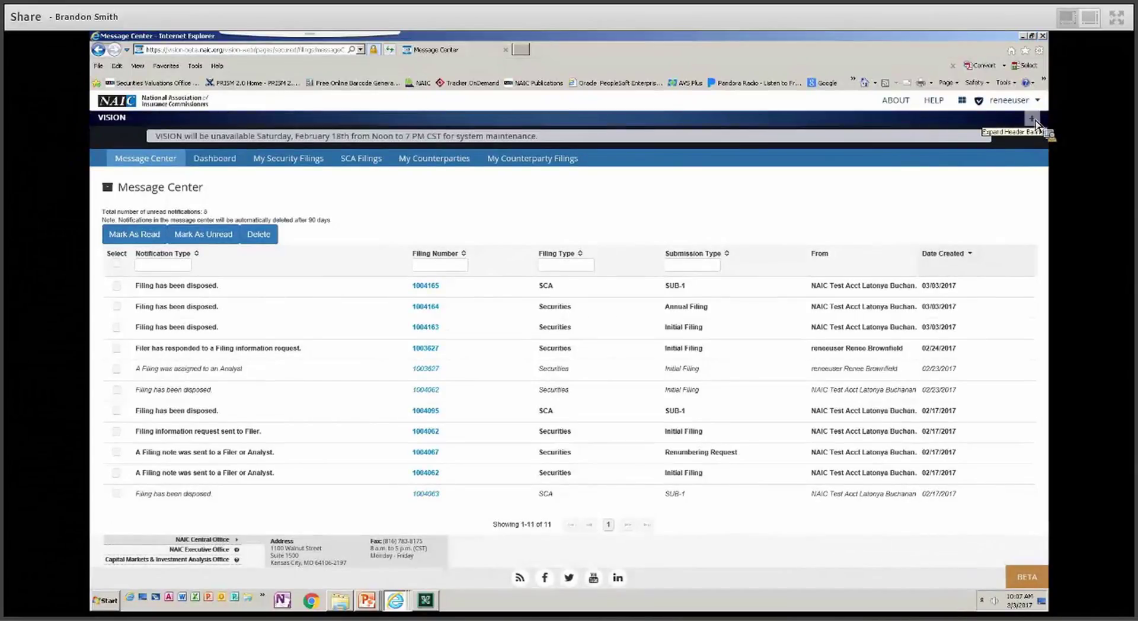
pyautogui.click(1033, 120)
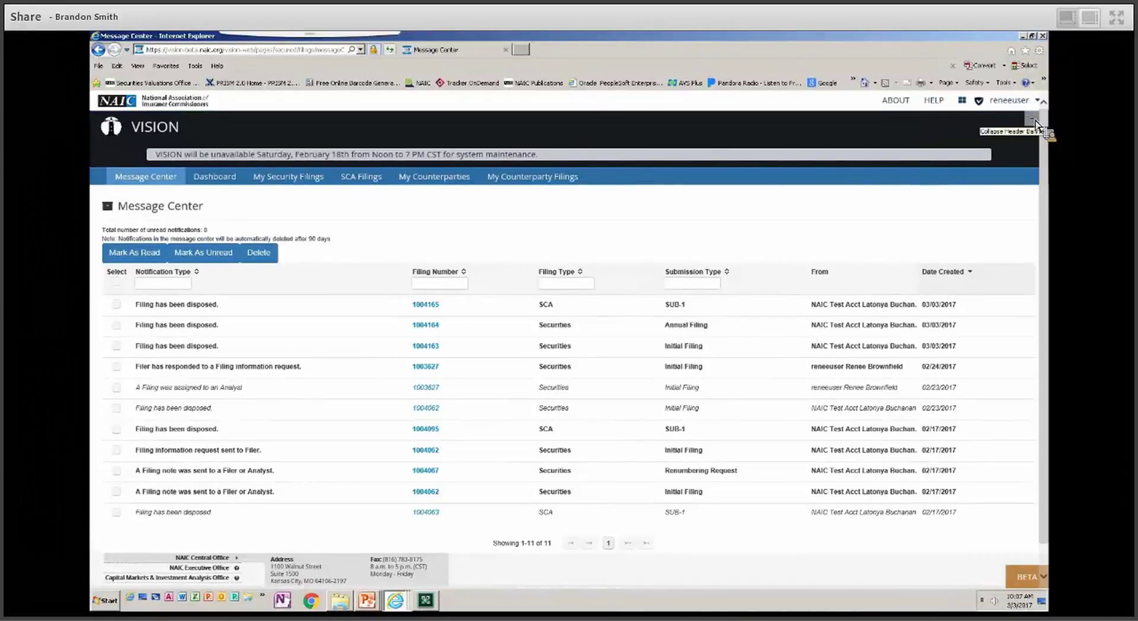
pyautogui.click(943, 101)
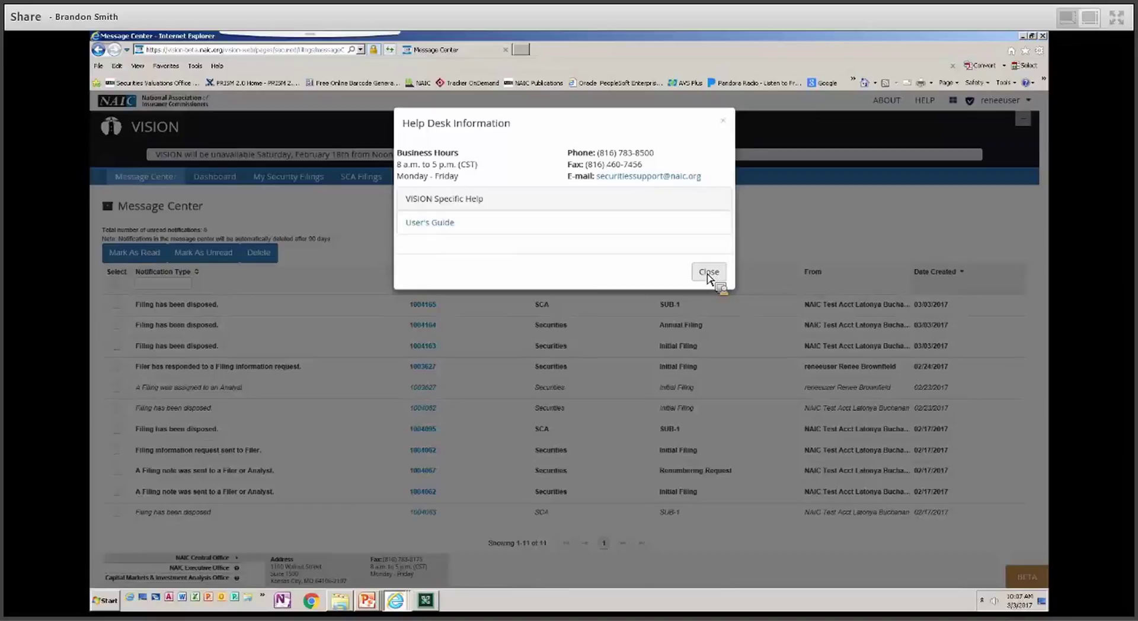
pyautogui.click(708, 274)
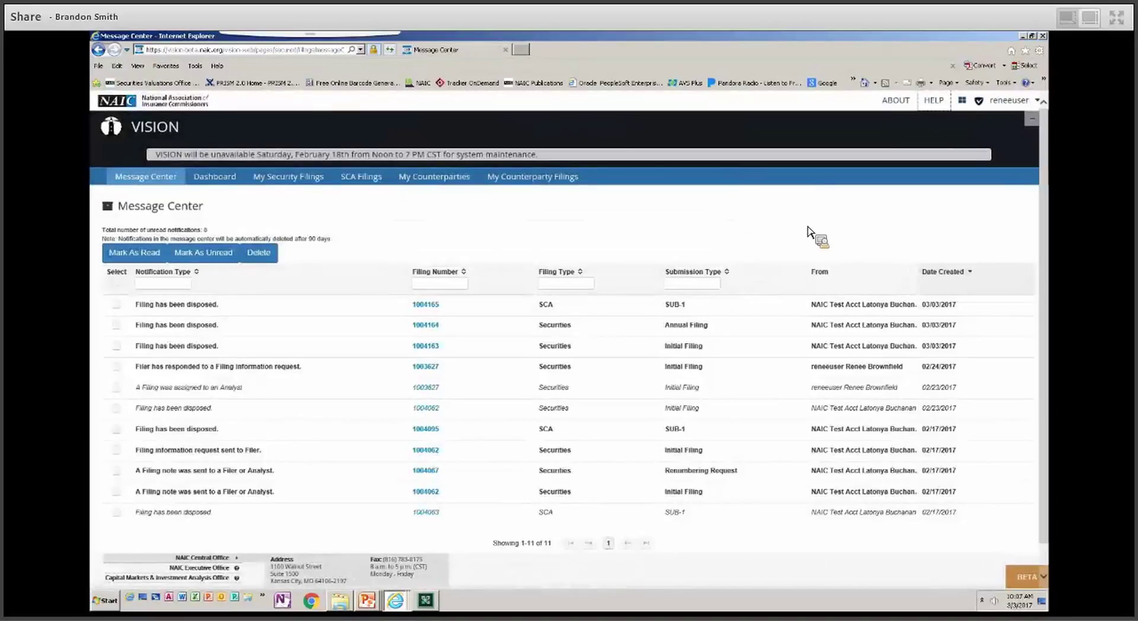
pyautogui.click(1037, 102)
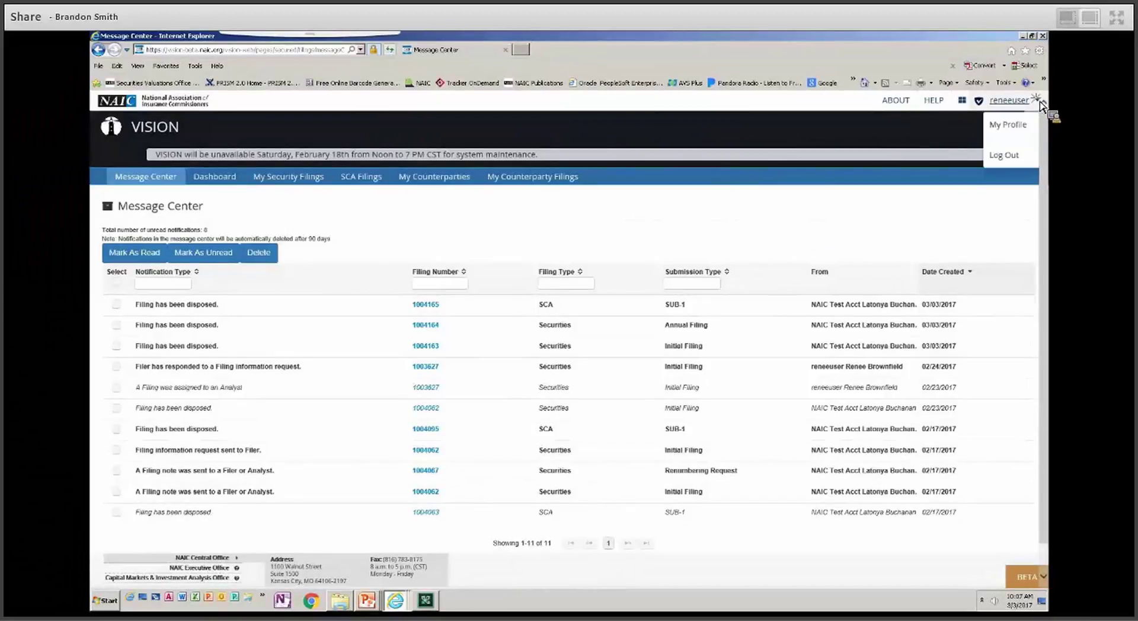
pyautogui.click(1024, 126)
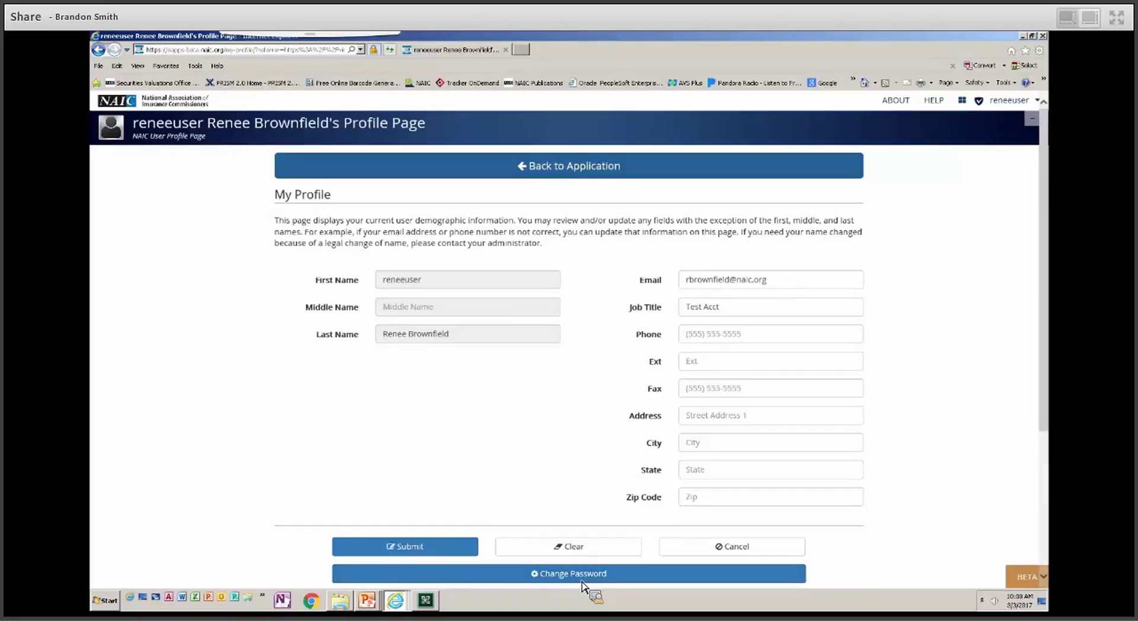
pyautogui.click(544, 169)
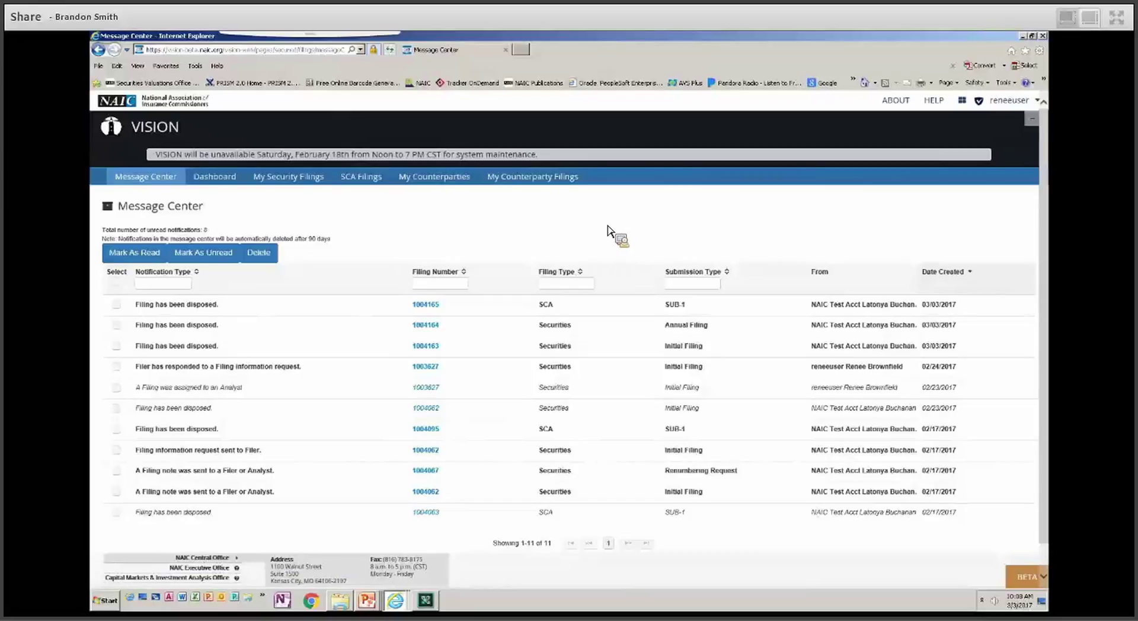
pyautogui.click(226, 178)
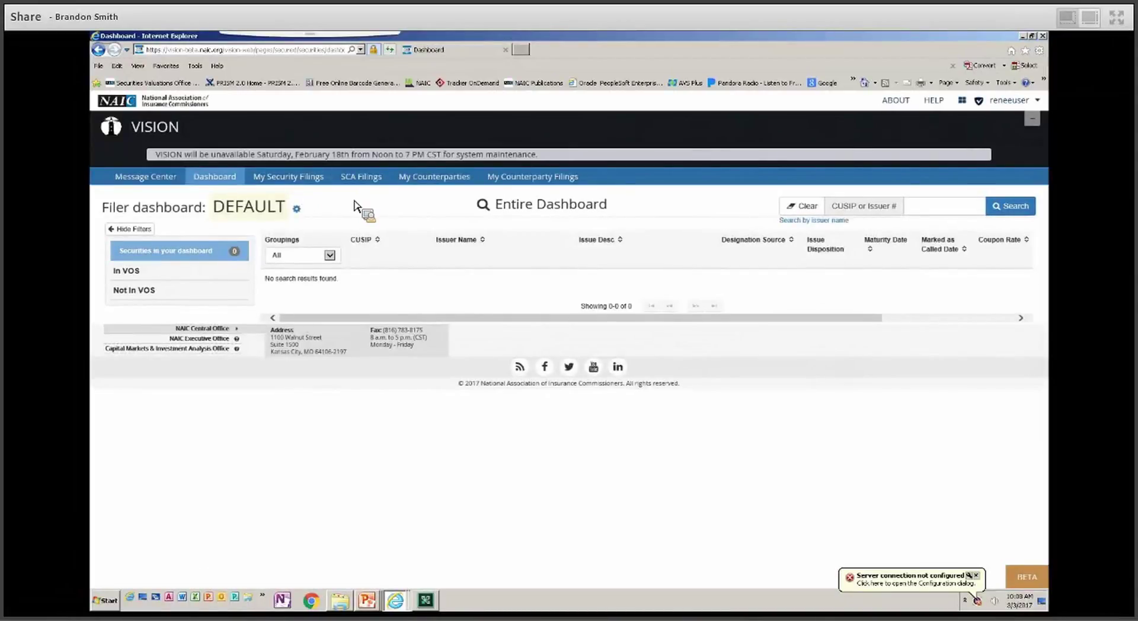
pyautogui.click(167, 180)
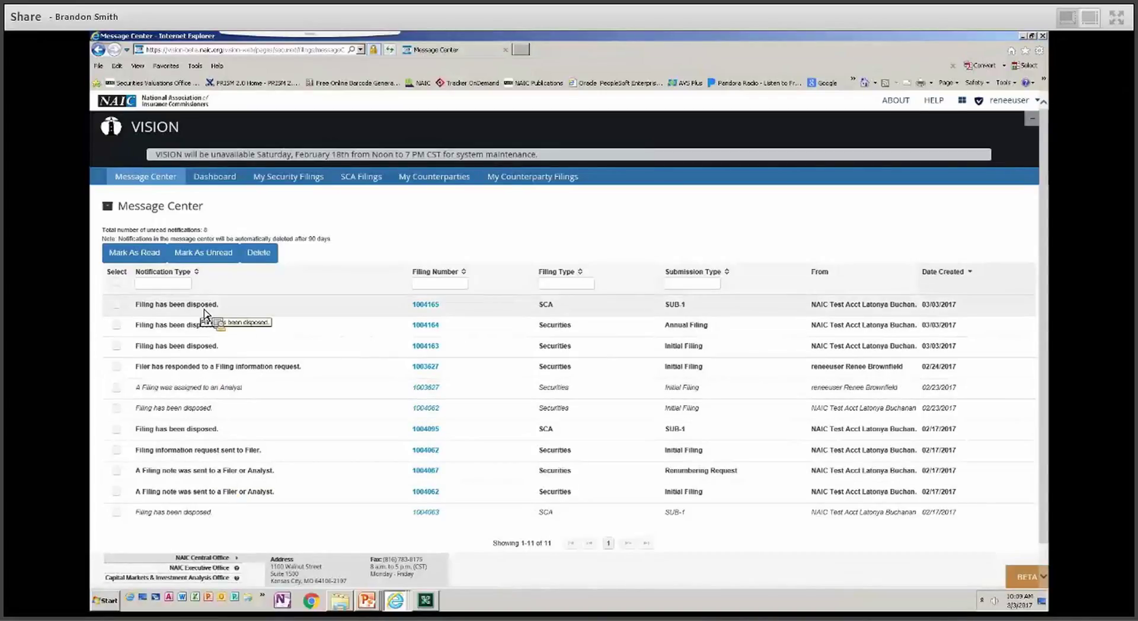
# - Sort notifications by Notification Type and filter Filing Type by 'sca'
pyautogui.click(200, 273)
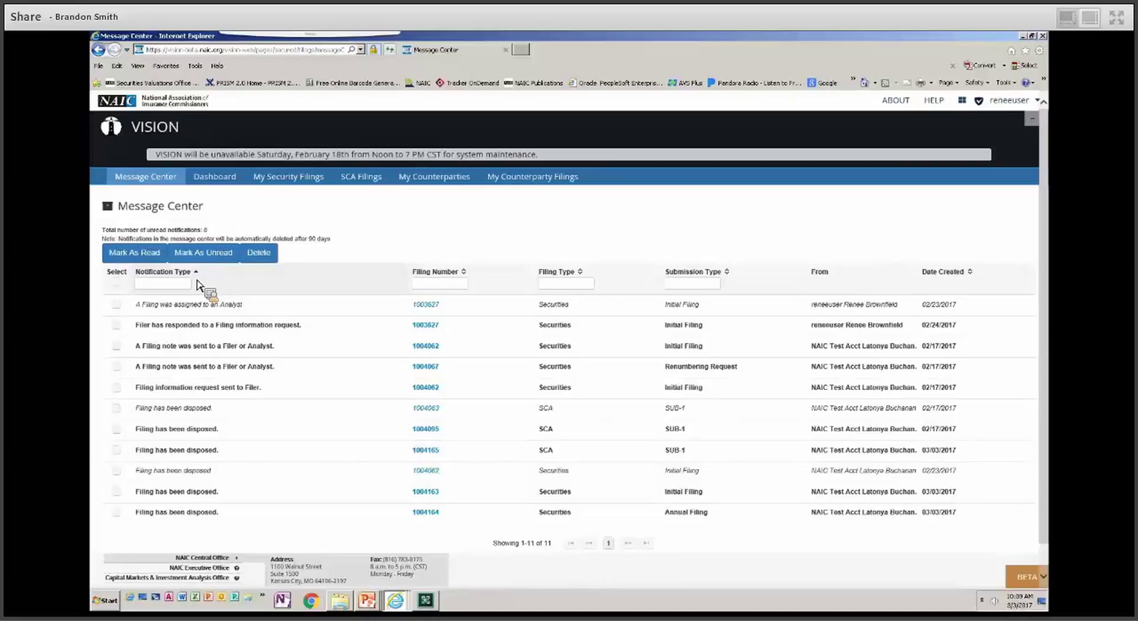
pyautogui.click(550, 286)
pyautogui.write('sca')
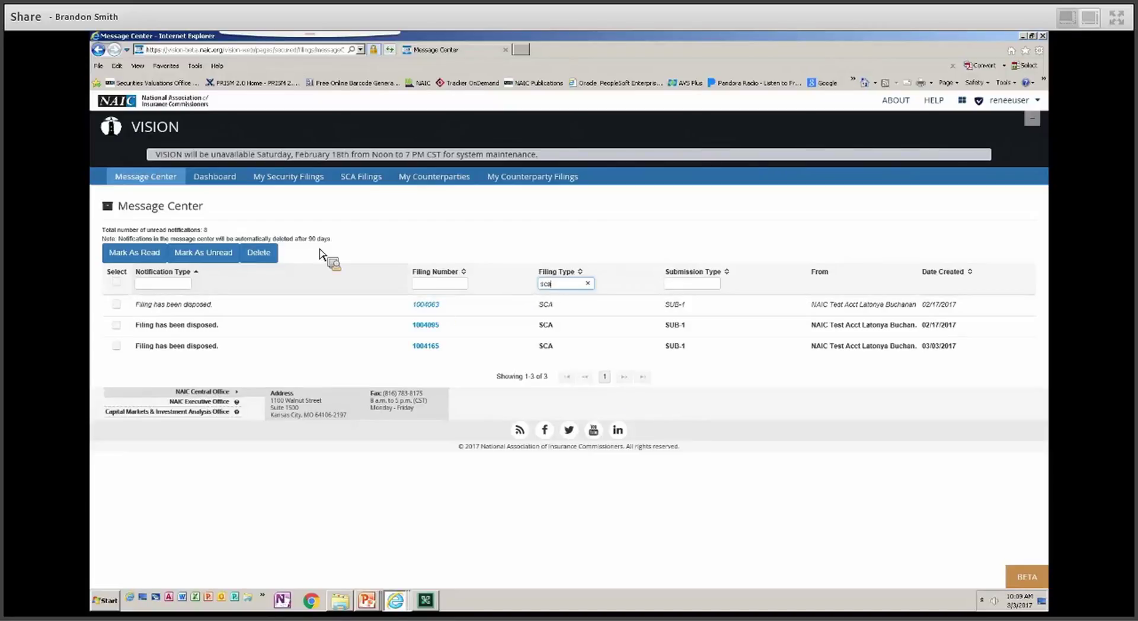
# - Toggle the select-all and first SCA notification checkboxes off again, then select the 'sca' filter text
pyautogui.click(118, 282)
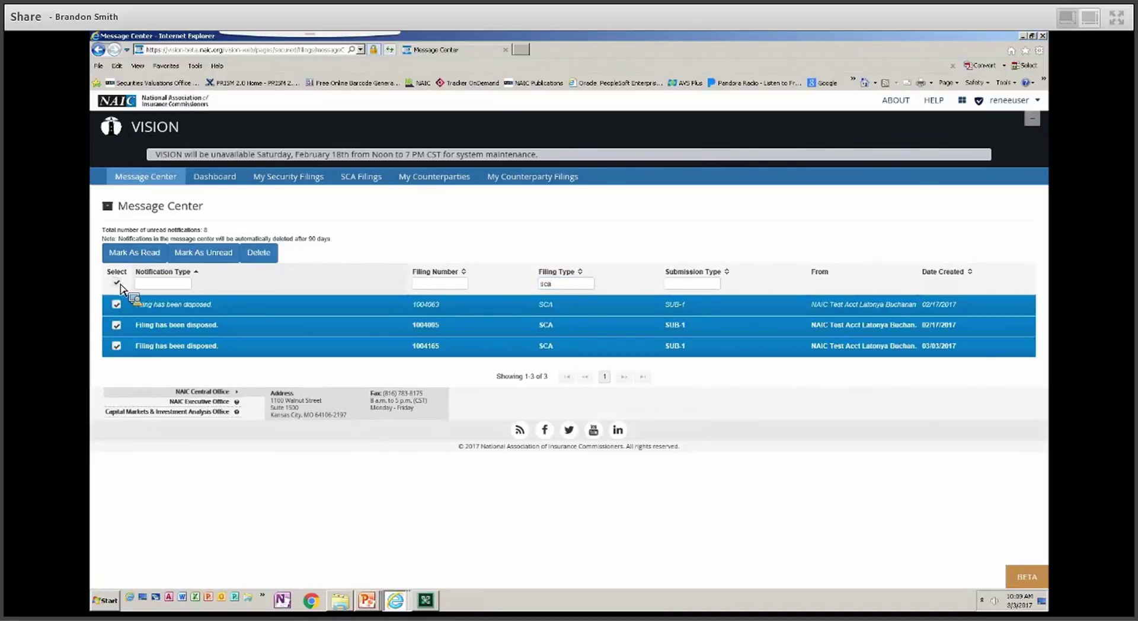
pyautogui.click(118, 283)
pyautogui.click(117, 305)
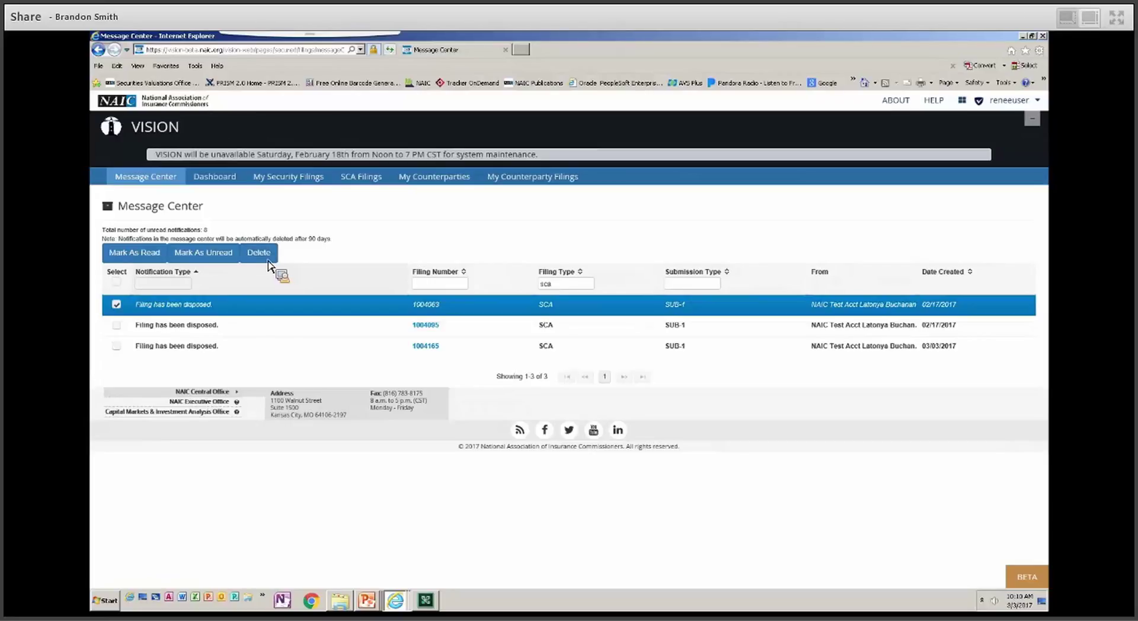
pyautogui.click(116, 304)
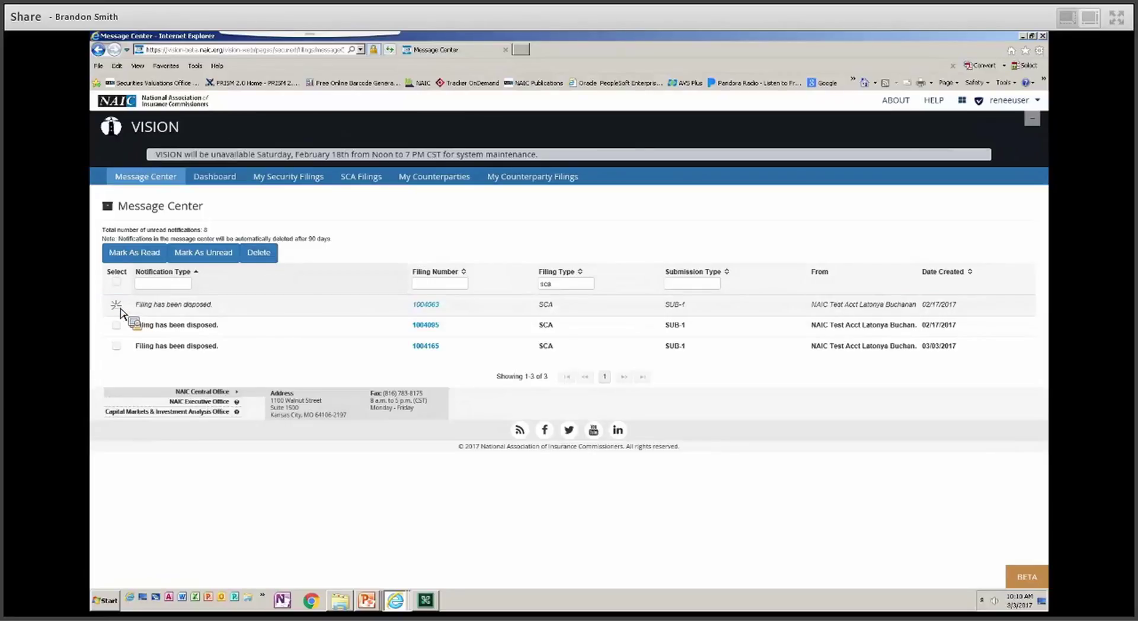
pyautogui.doubleClick(570, 284)
# - Clear the 'sca' Filing Type filter and go to the empty DEFAULT filer dashboard
pyautogui.press('BackSpace')
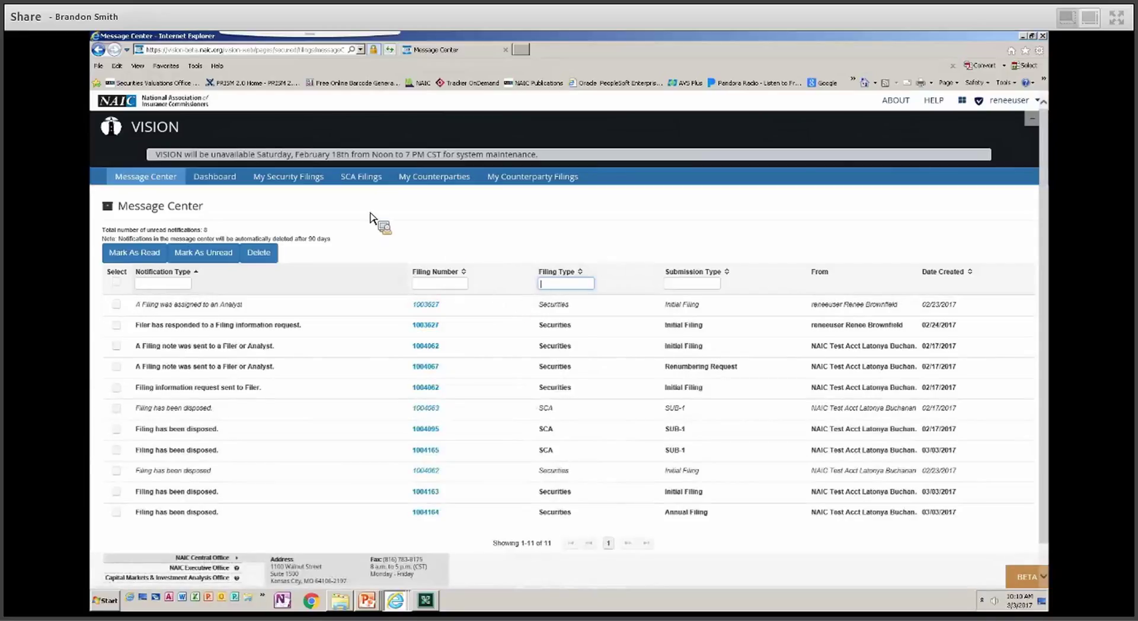
pyautogui.click(225, 187)
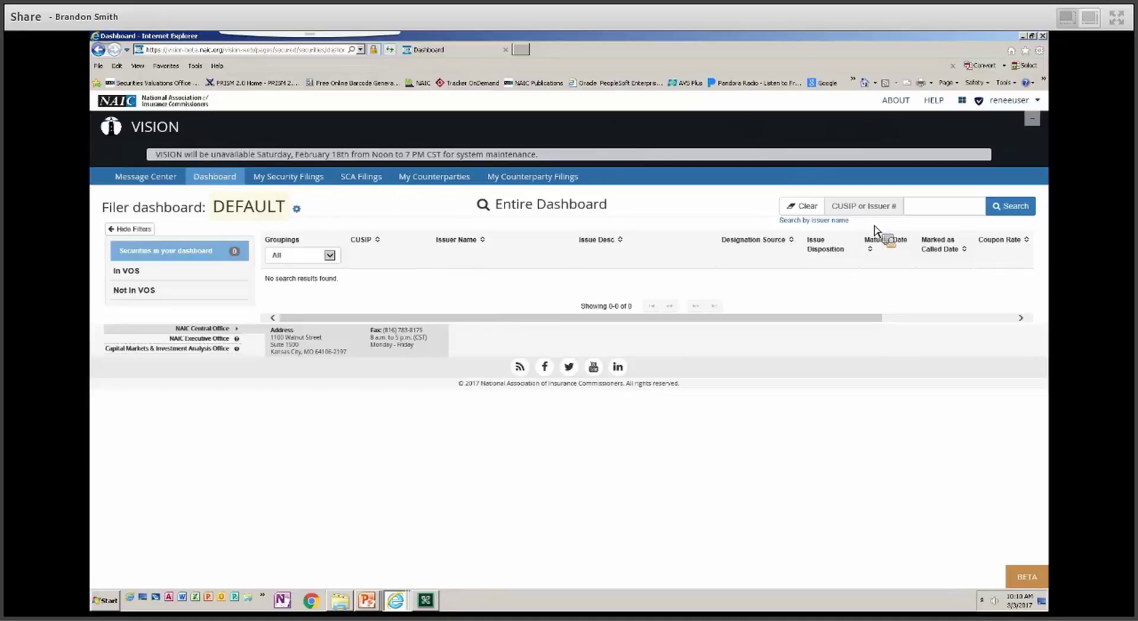
# - Search by issuer name 'davita', choosing DAVITA HEALTHCARE PARTNERS INC, DENVER
pyautogui.click(835, 221)
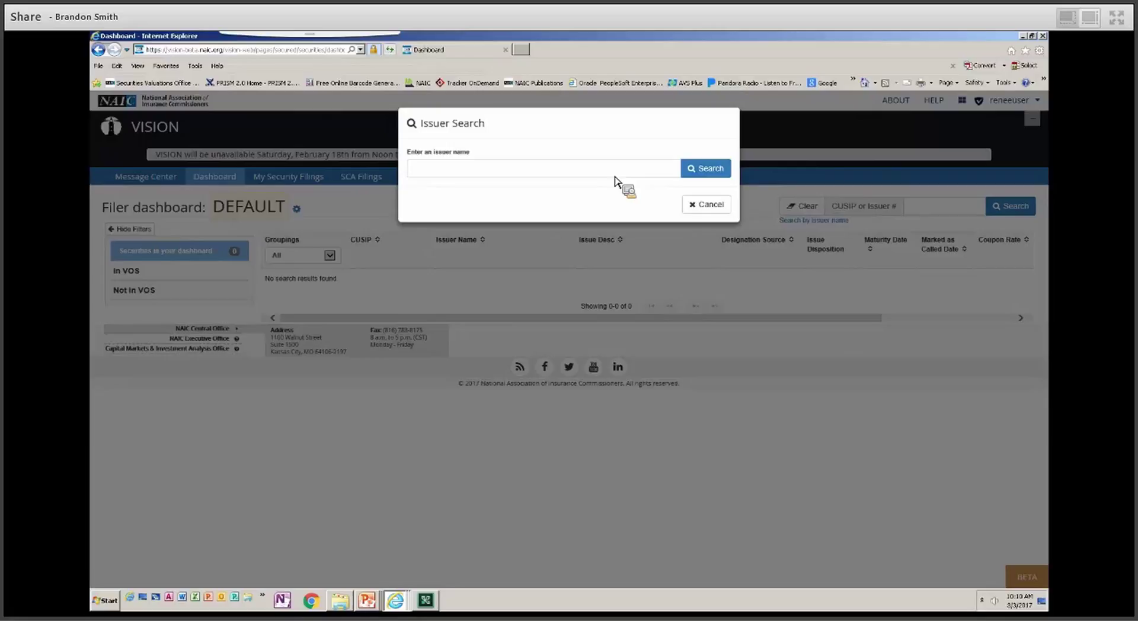
pyautogui.click(462, 170)
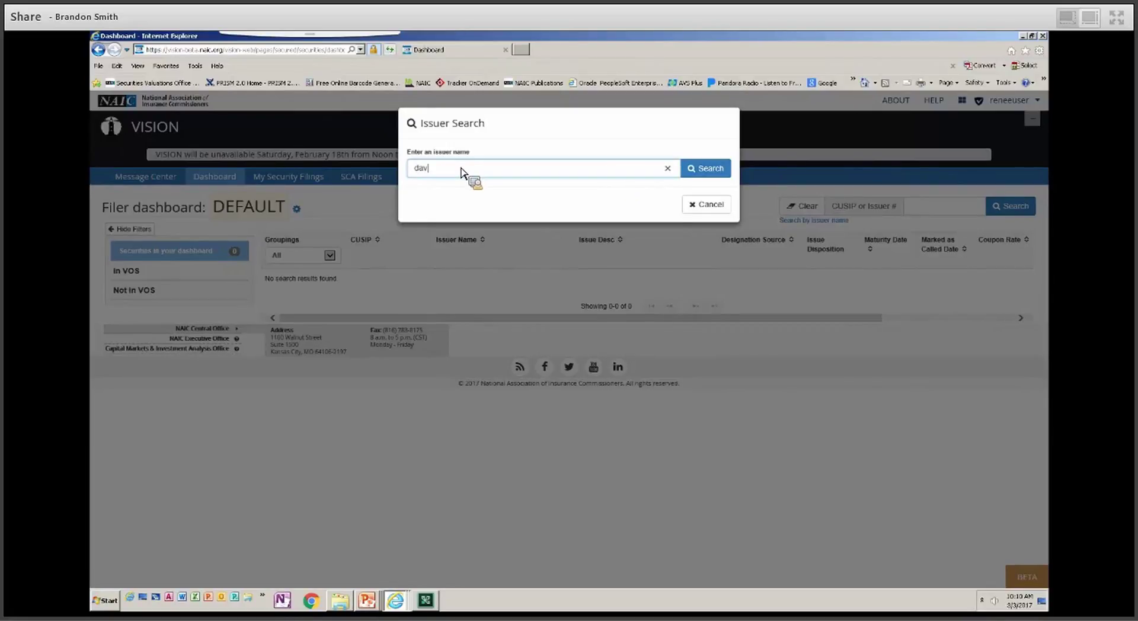
pyautogui.write('davita')
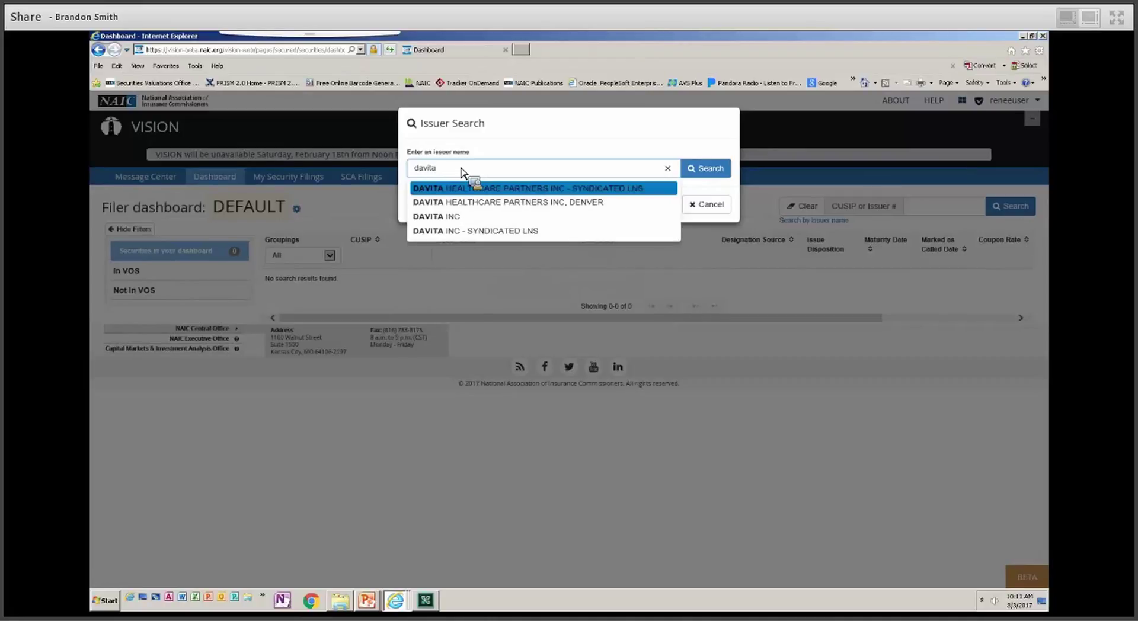
pyautogui.click(541, 203)
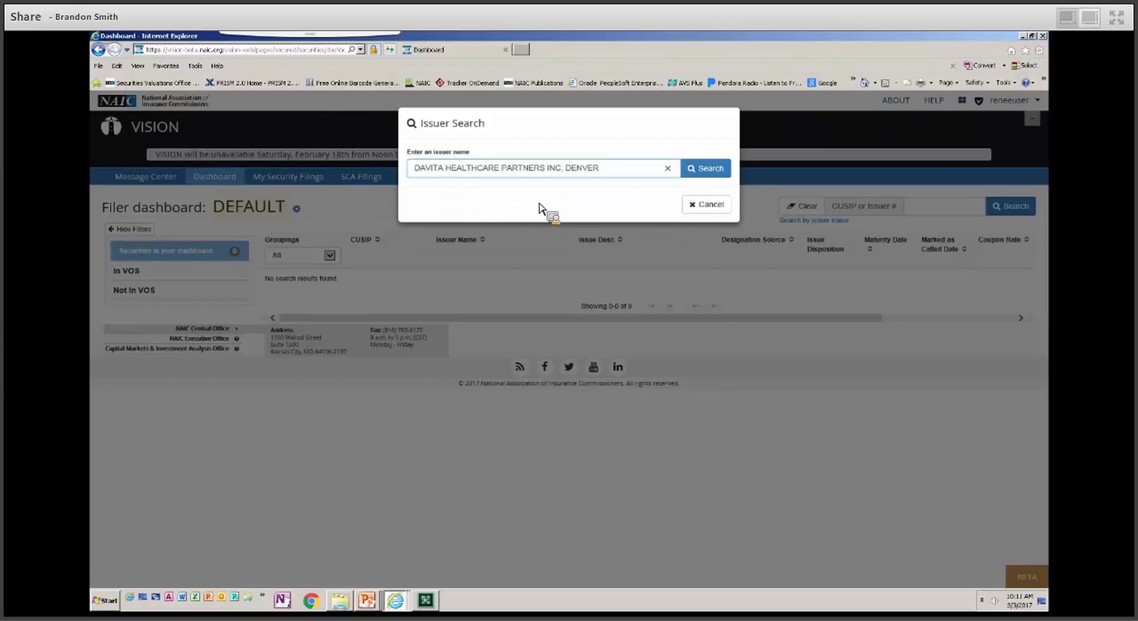
pyautogui.click(713, 173)
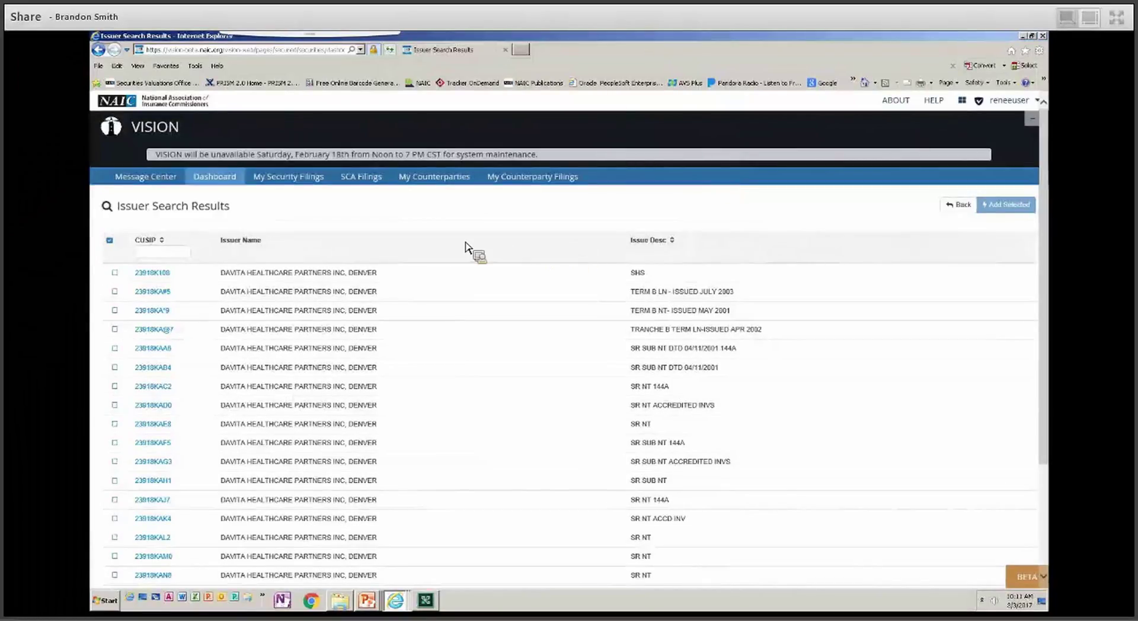
# - Add securities 23918K108 and 23918KA#5 to the DEFAULT dashboard
pyautogui.scroll(-2, 505, 300)
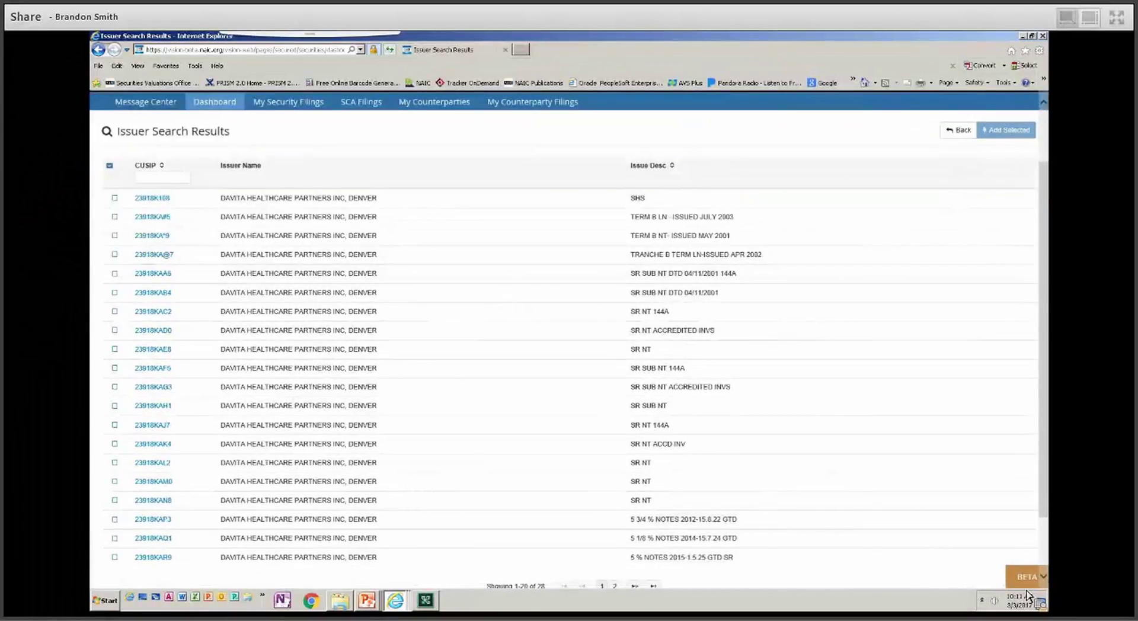
pyautogui.scroll(-2, 1047, 580)
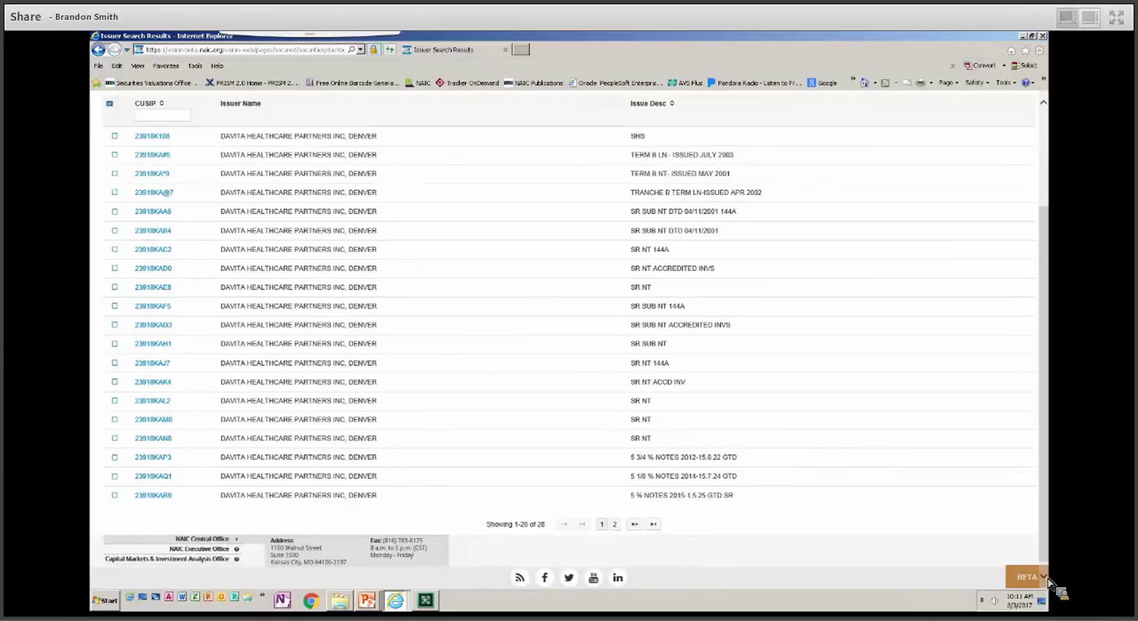
pyautogui.scroll(2, 1047, 113)
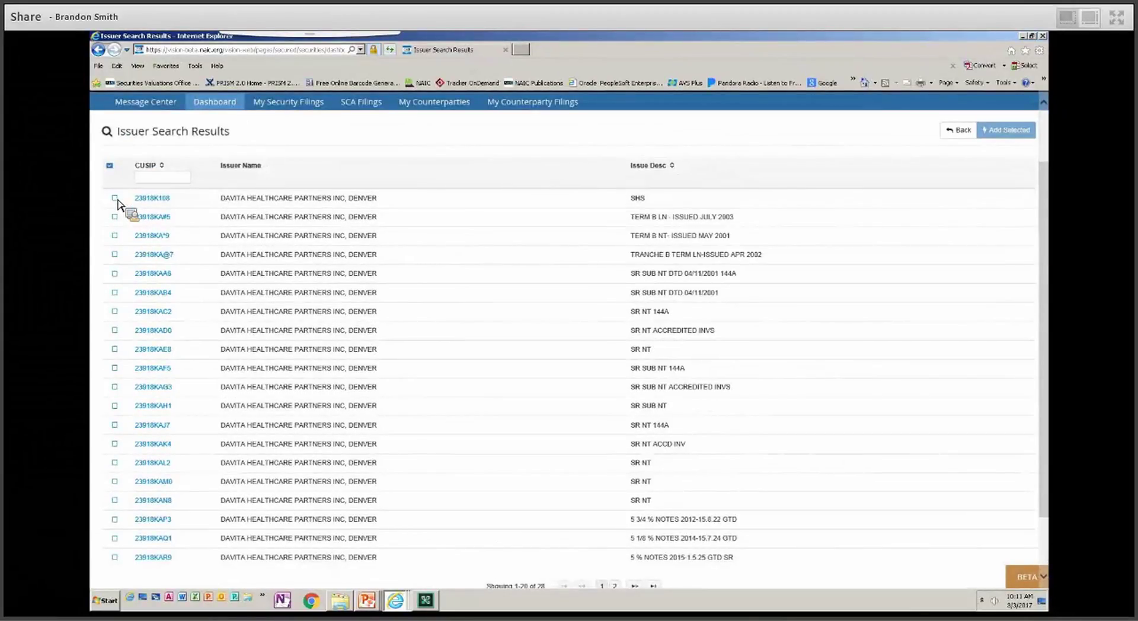
pyautogui.click(109, 165)
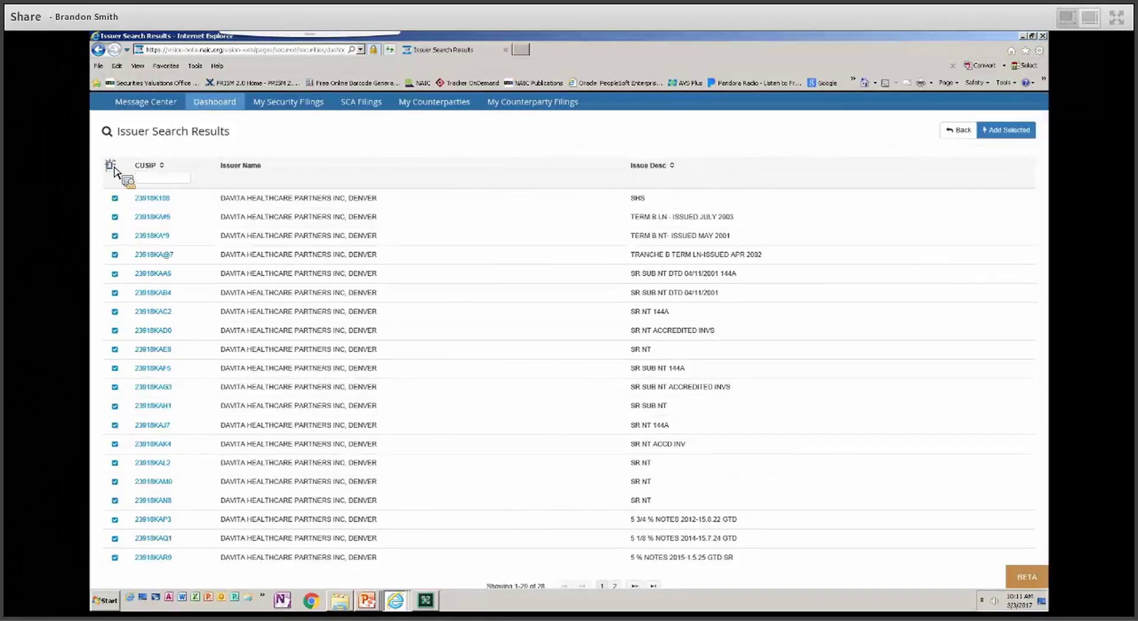
pyautogui.click(113, 169)
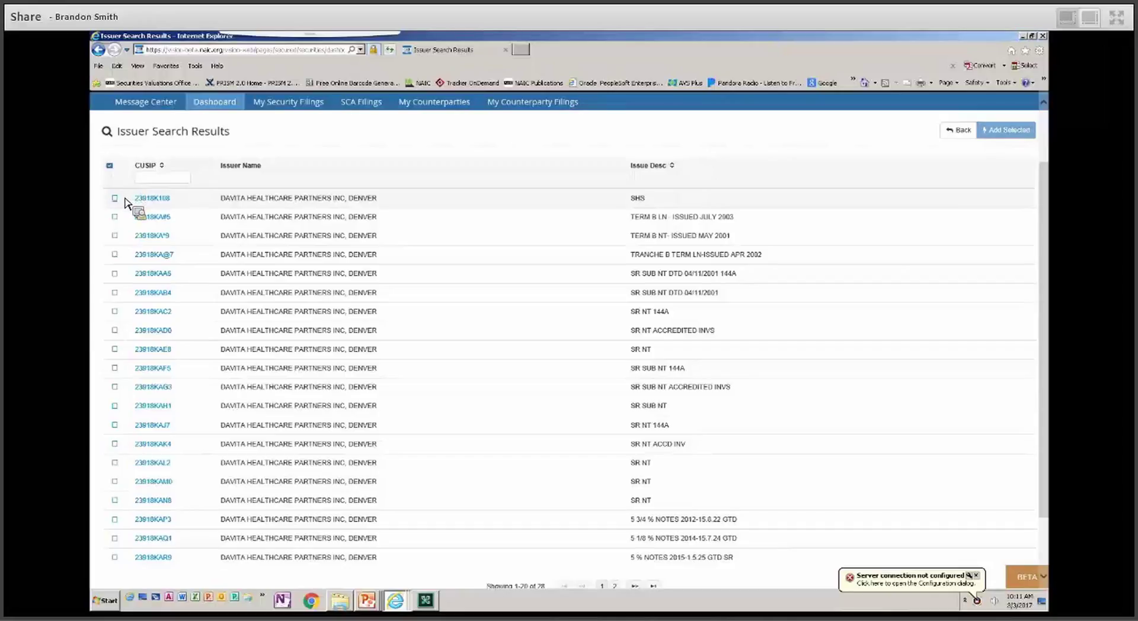
pyautogui.click(114, 198)
pyautogui.click(114, 217)
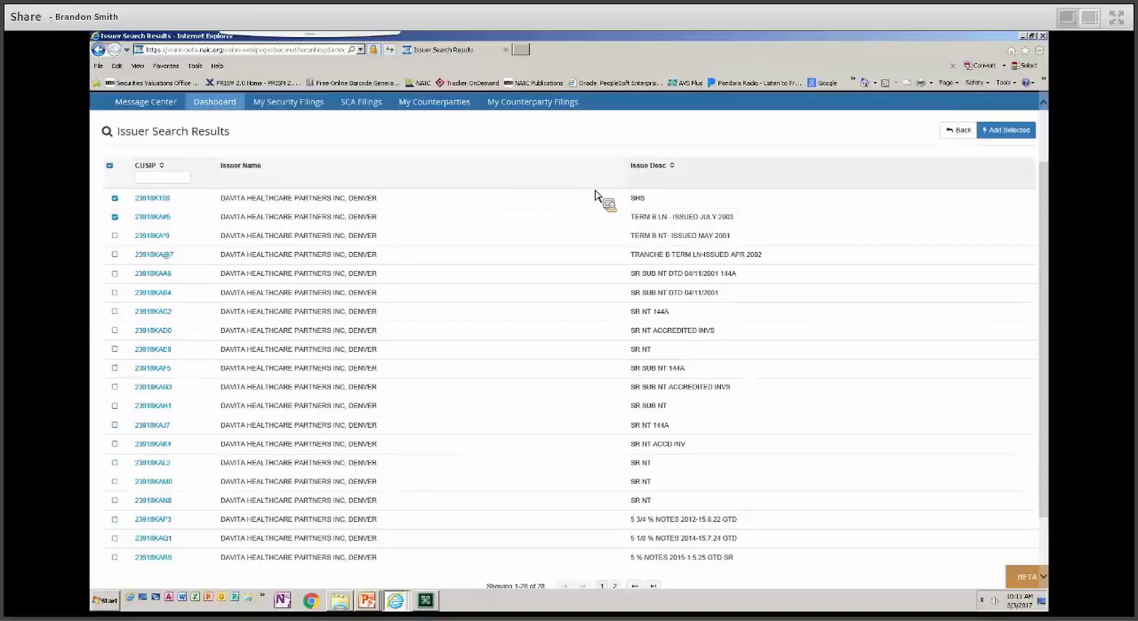
pyautogui.click(1021, 133)
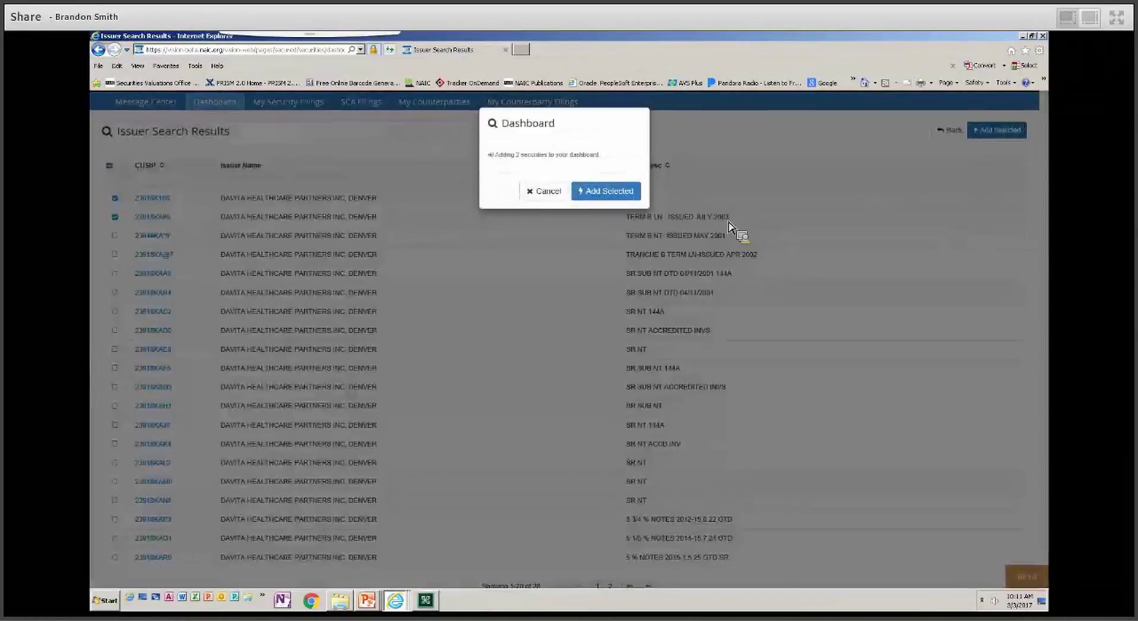
pyautogui.click(606, 191)
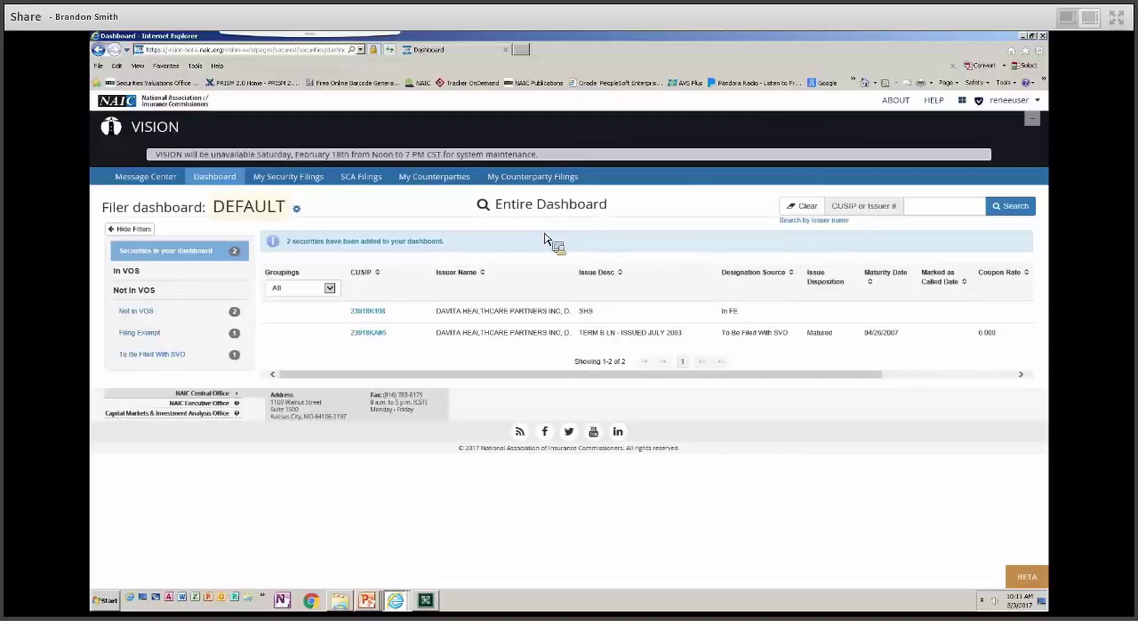
# - Search CUSIP 23918KAN8, then open issue 23918KAL2 from Davita's direct issues list
pyautogui.click(943, 207)
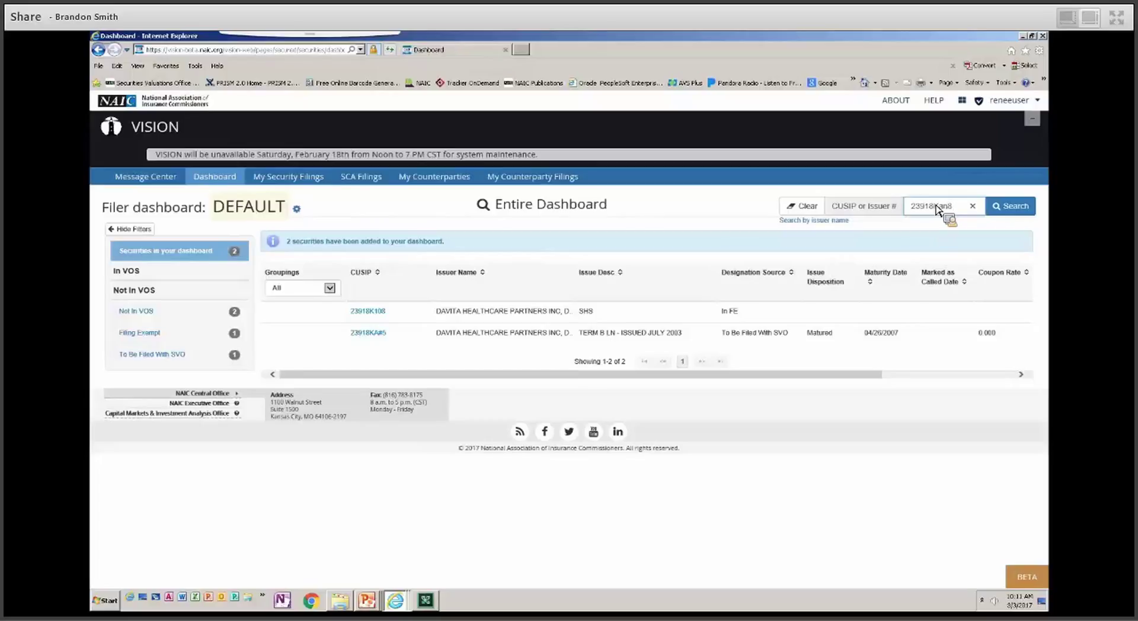
pyautogui.press('Return')
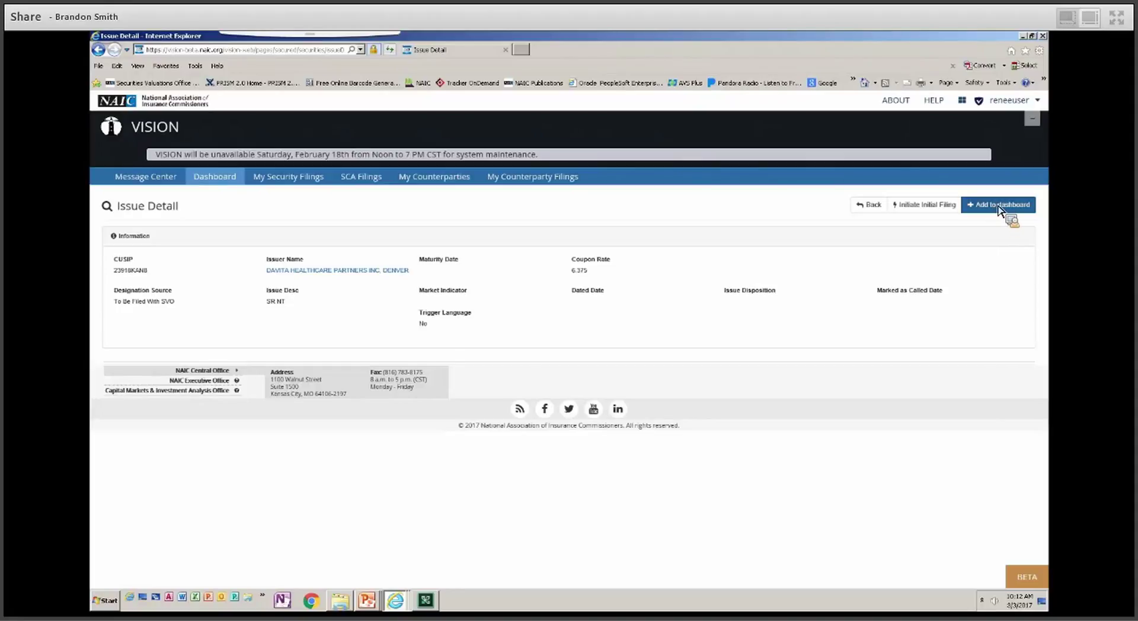
pyautogui.click(326, 271)
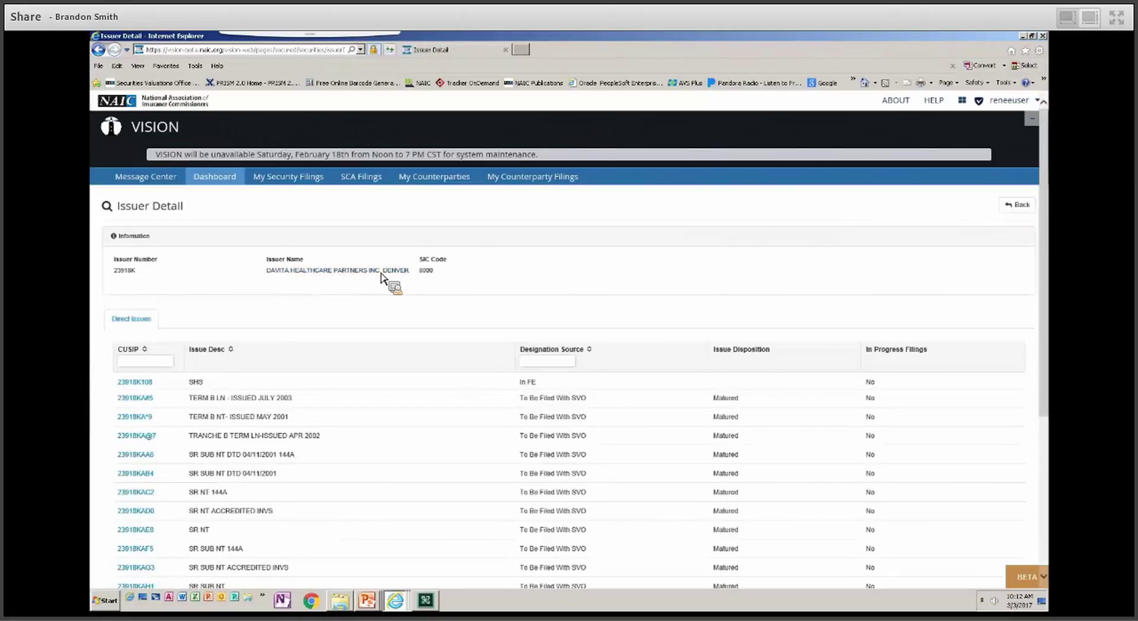
pyautogui.scroll(-2, 449, 418)
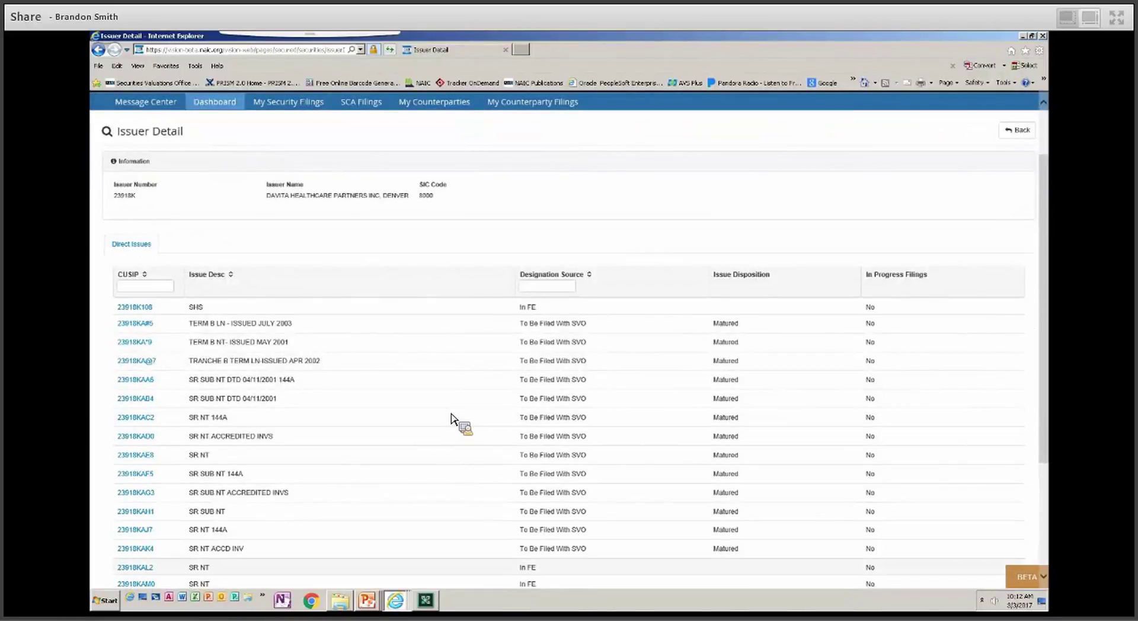
pyautogui.scroll(-2, 1044, 584)
pyautogui.scroll(-4, 1044, 584)
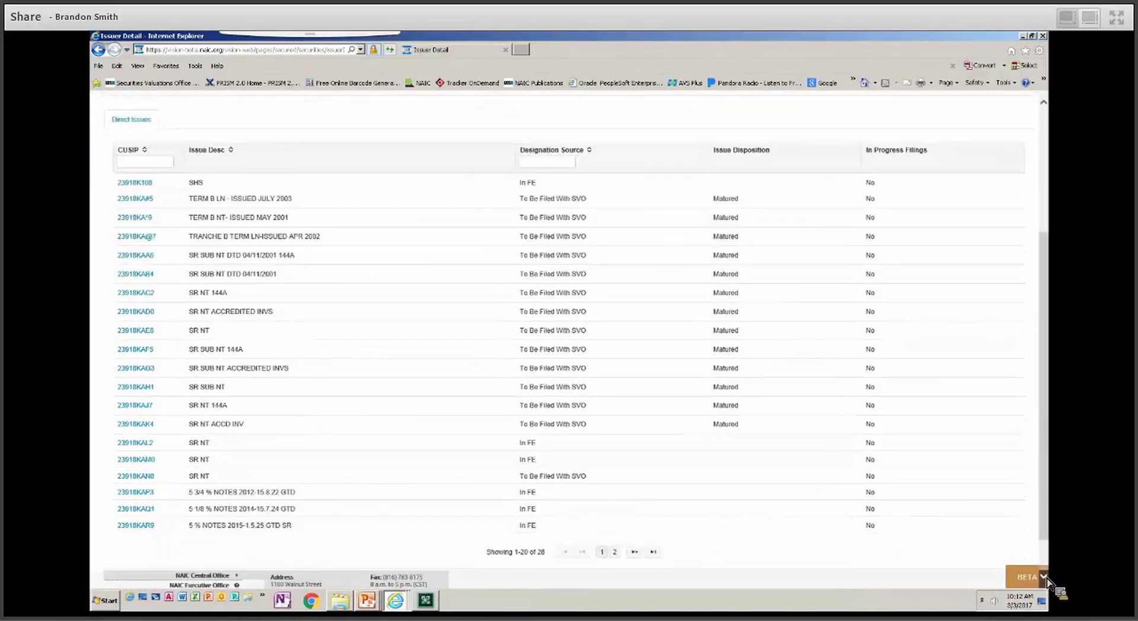
pyautogui.click(136, 382)
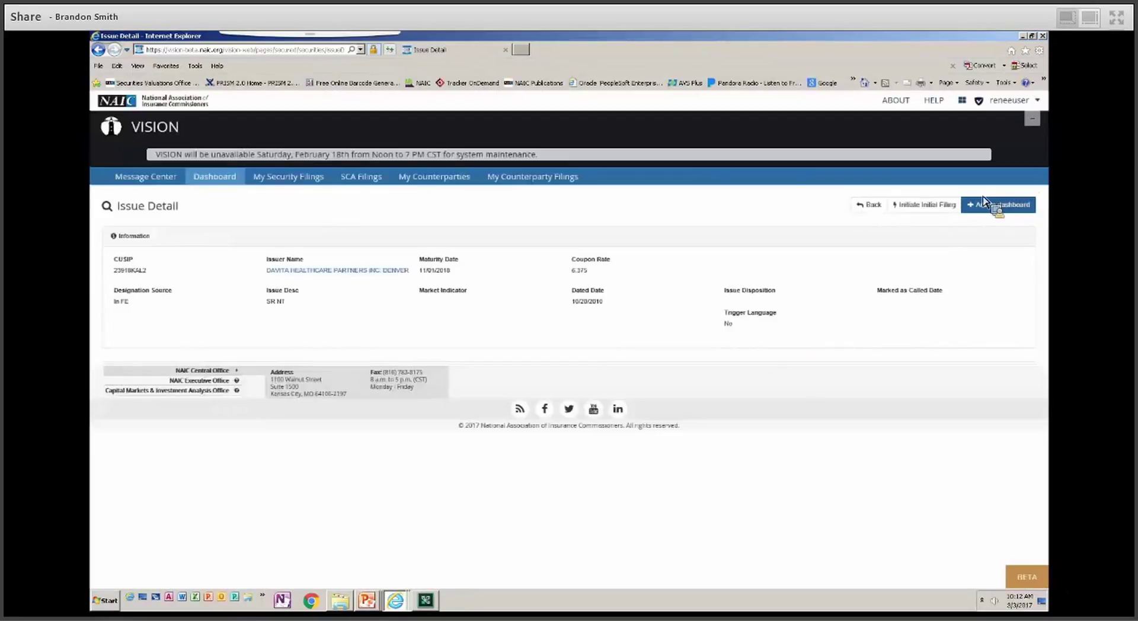
# - Add 23918KAL2 to the dashboard and return to the DEFAULT dashboard
pyautogui.click(995, 205)
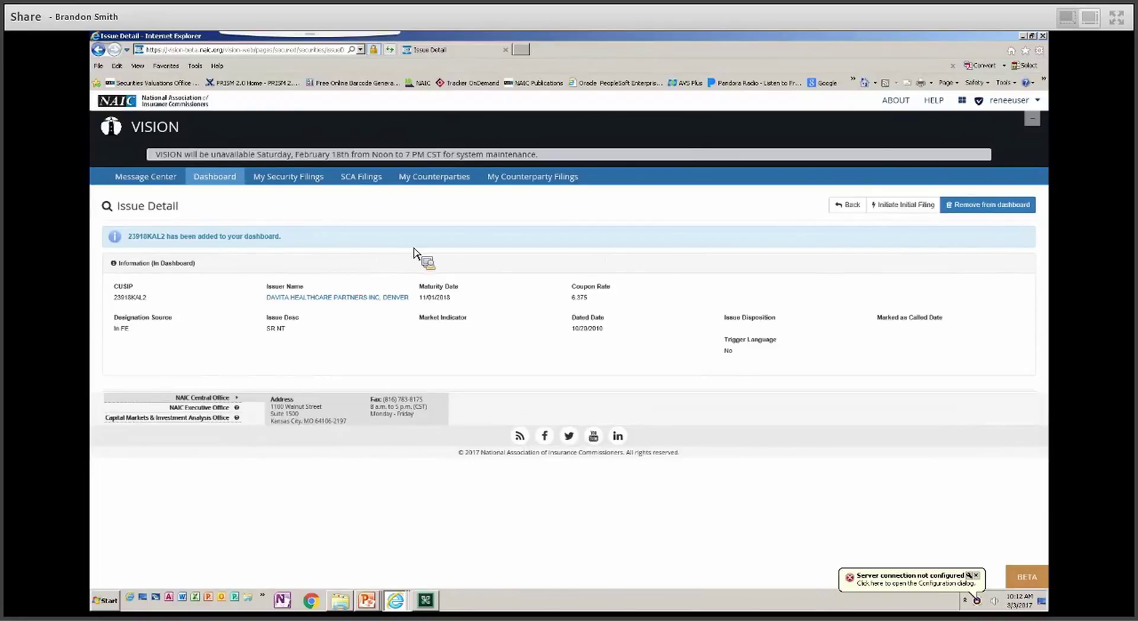
pyautogui.click(846, 205)
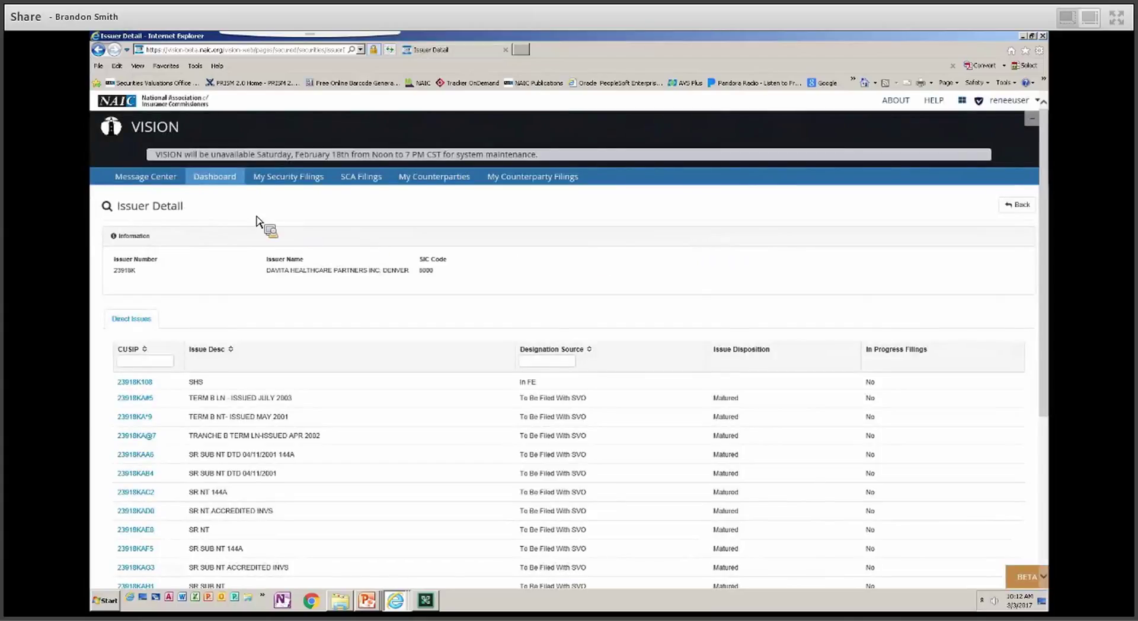
pyautogui.click(223, 178)
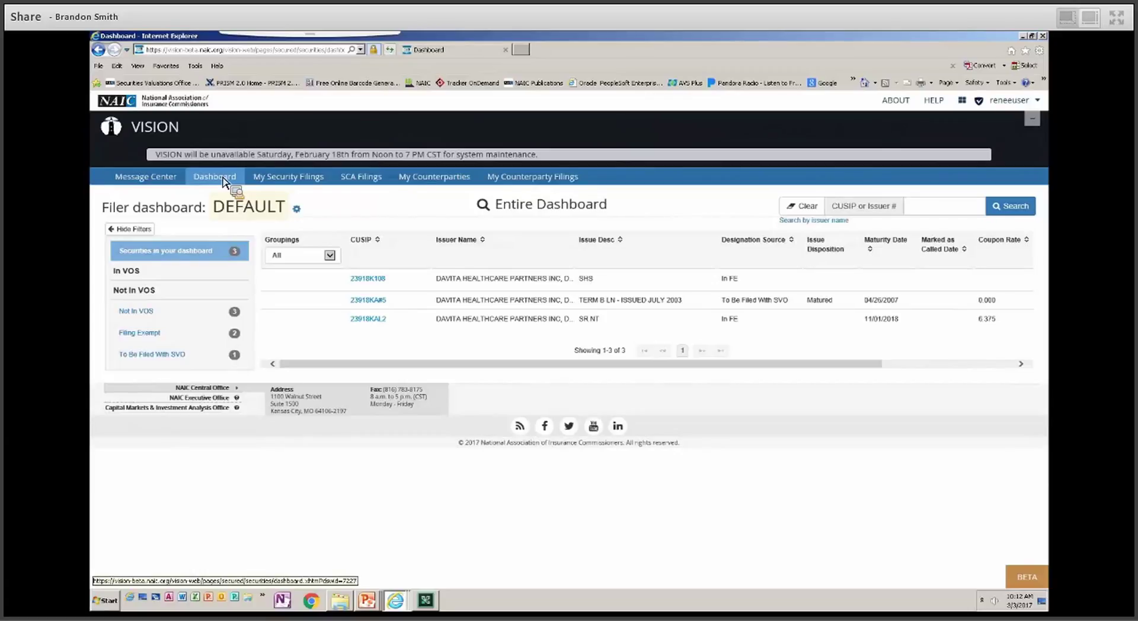
# - Choose the DB demo .txt file from Desktop > Test Files to add issues to DEFAULT
pyautogui.click(296, 209)
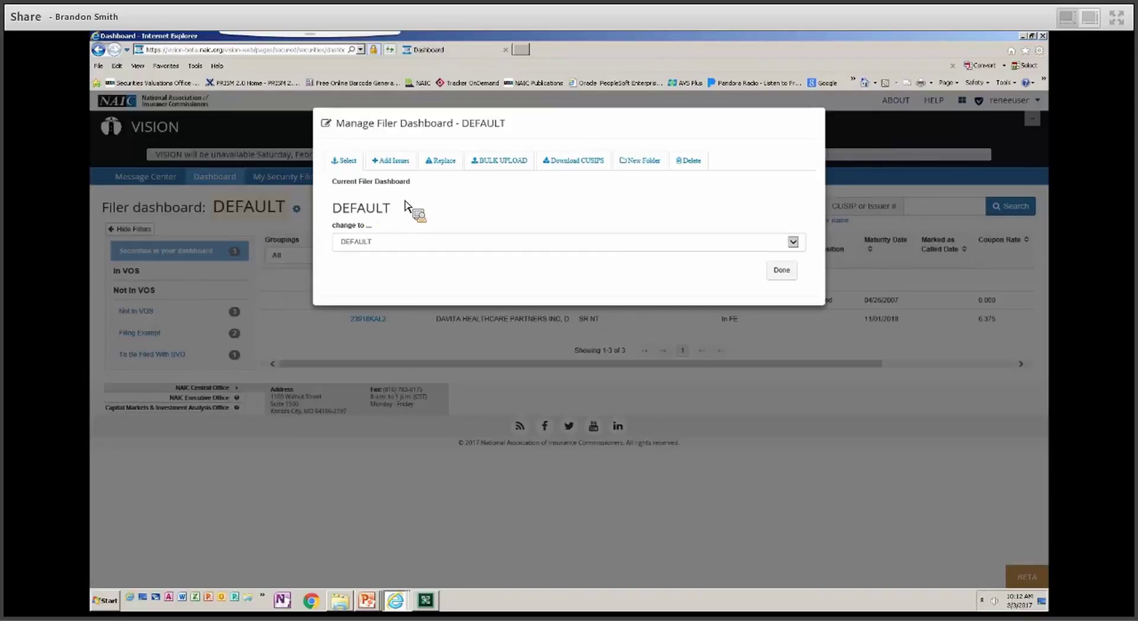
pyautogui.click(398, 168)
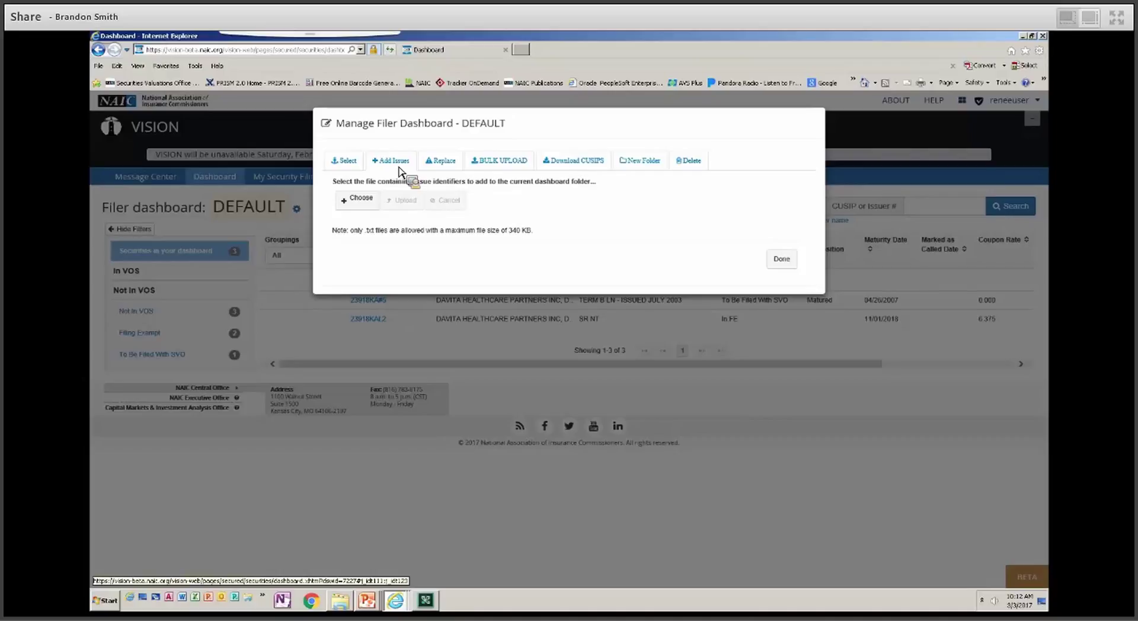
pyautogui.click(366, 206)
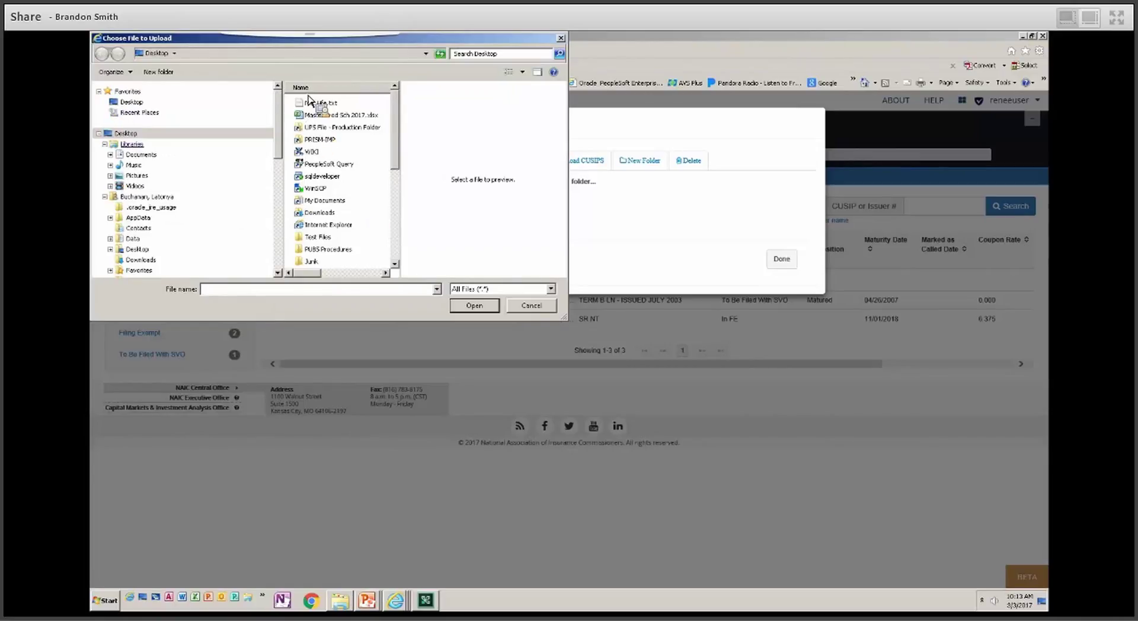
pyautogui.click(131, 135)
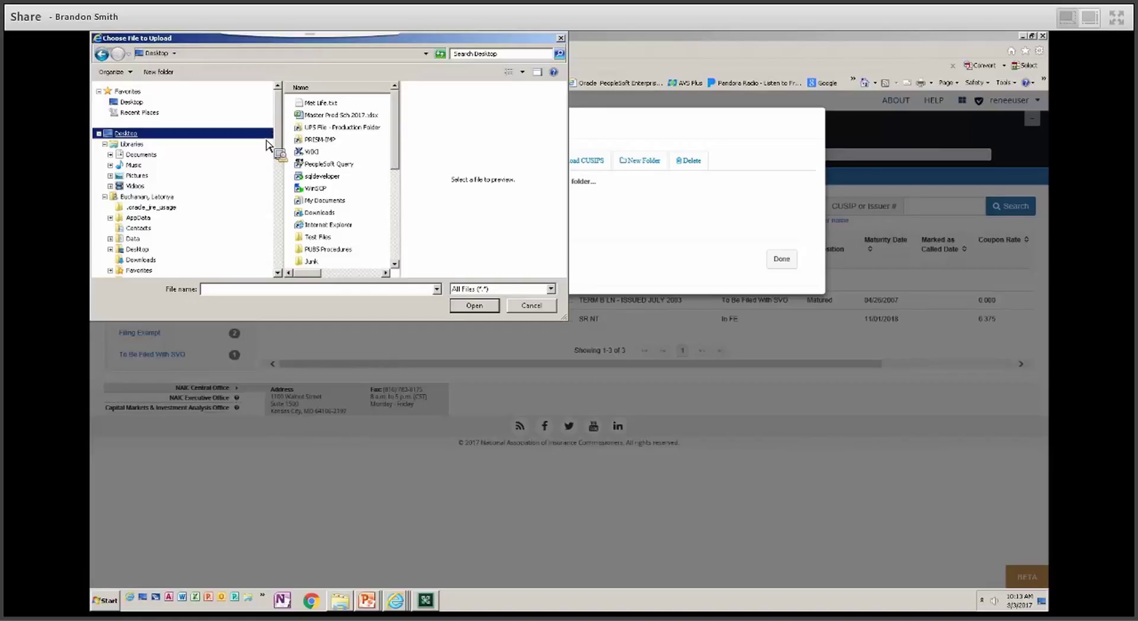
pyautogui.click(394, 264)
pyautogui.click(394, 264)
pyautogui.click(394, 265)
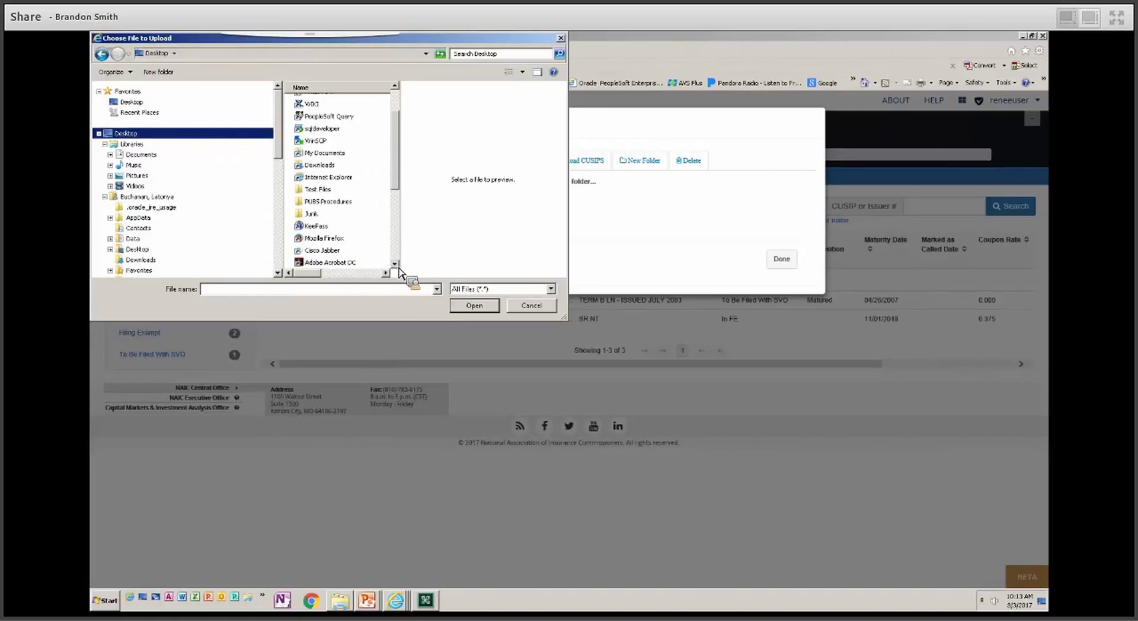
pyautogui.click(320, 189)
pyautogui.doubleClick(320, 189)
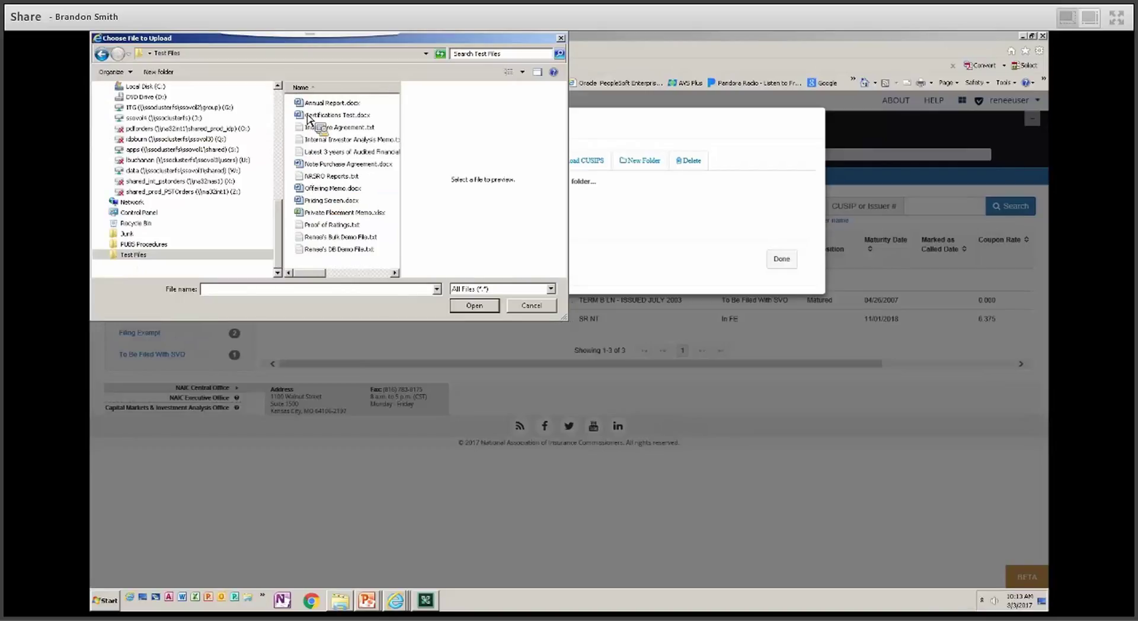
pyautogui.doubleClick(325, 250)
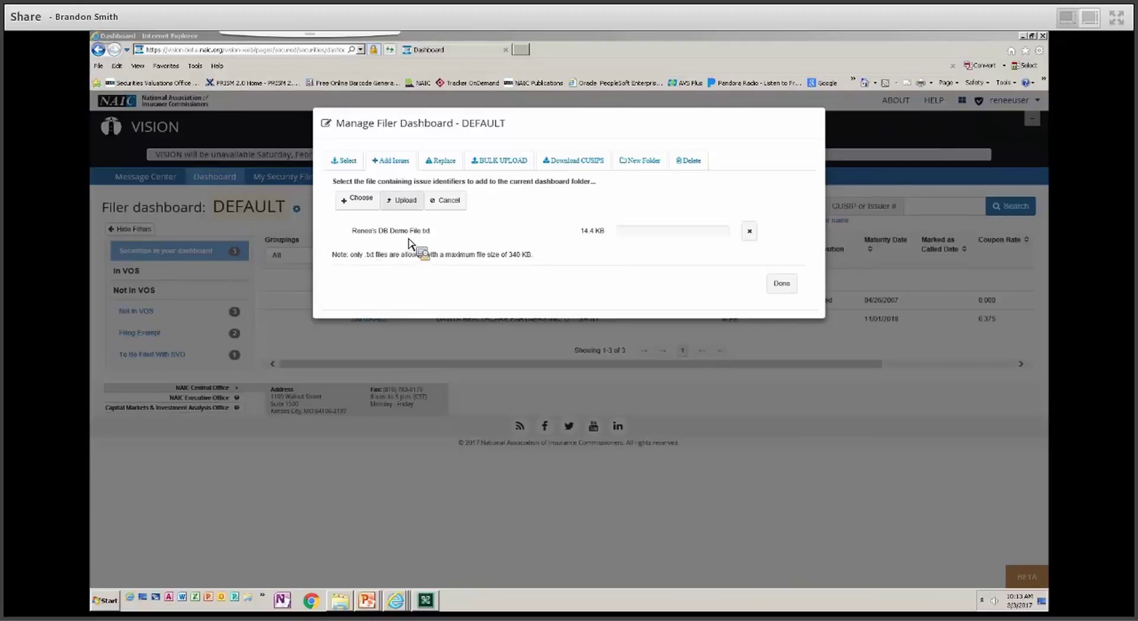
# - Upload the file's 1,314 items to the DEFAULT dashboard, bringing it to 1317 securities
pyautogui.click(406, 201)
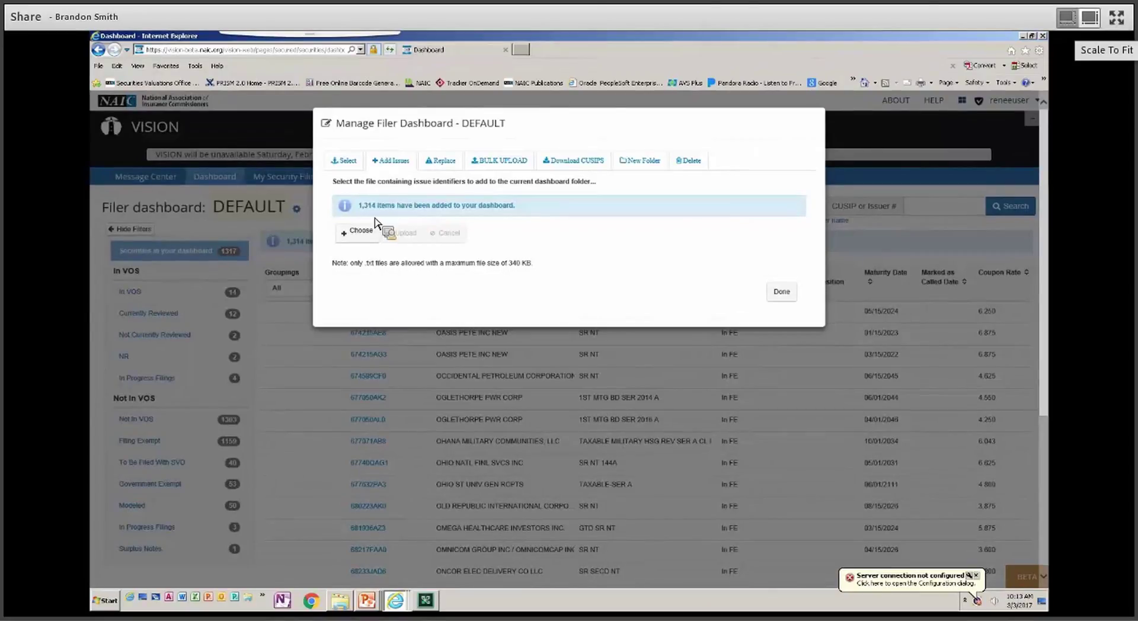
pyautogui.click(781, 299)
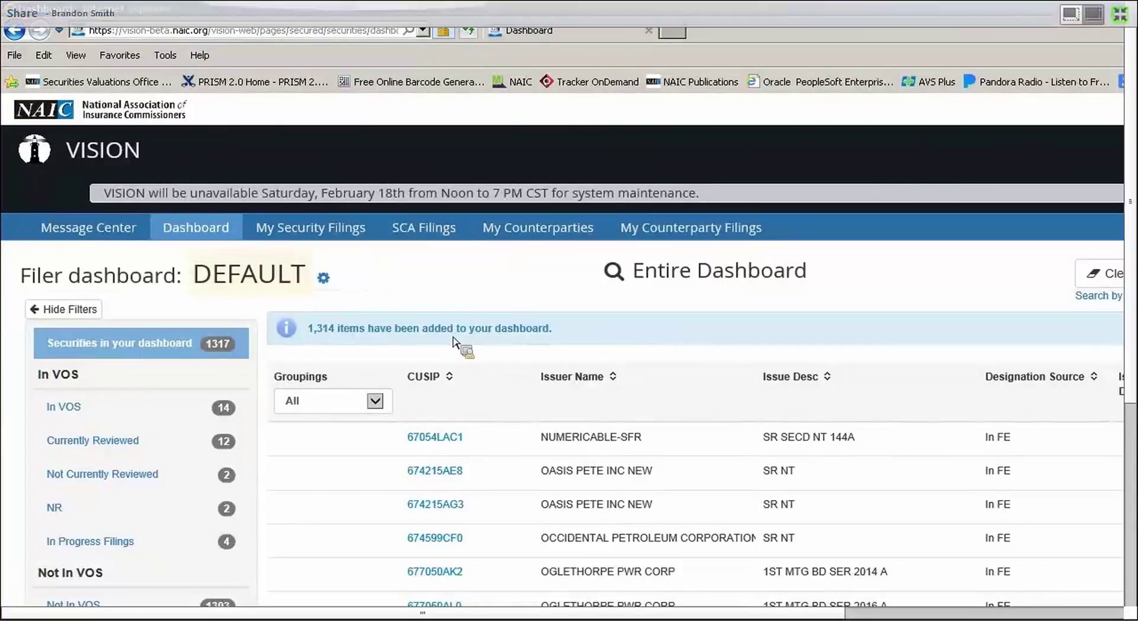
# - Create a Test123 dashboard folder and fill it with 44 items from the bulk demo .txt file
pyautogui.click(324, 279)
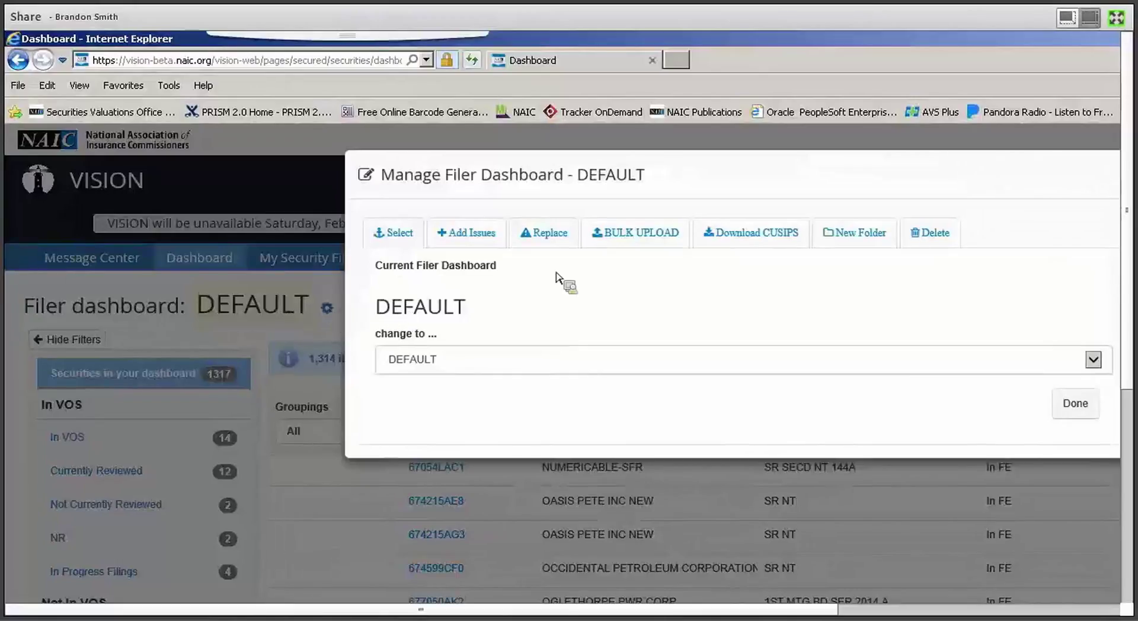
pyautogui.click(859, 237)
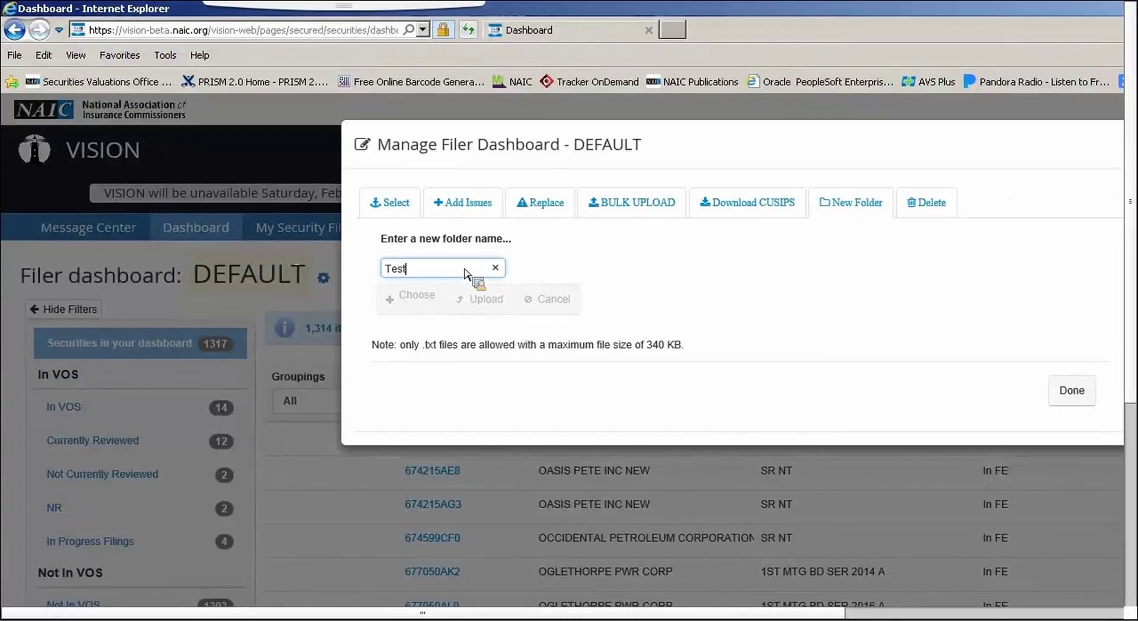
pyautogui.write('Test123')
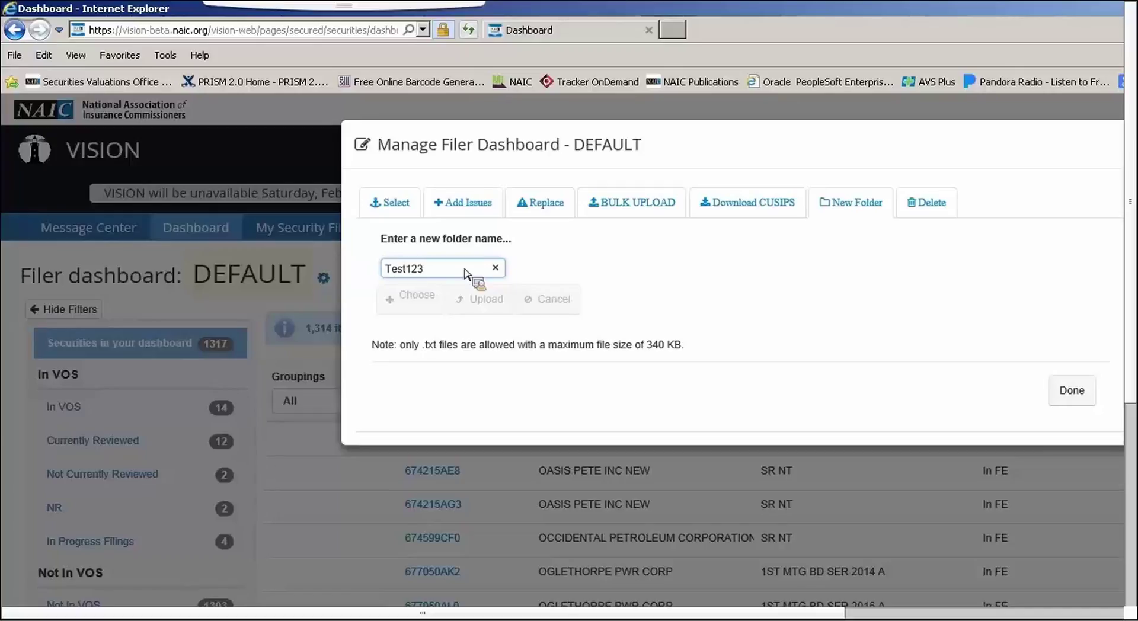
pyautogui.click(724, 304)
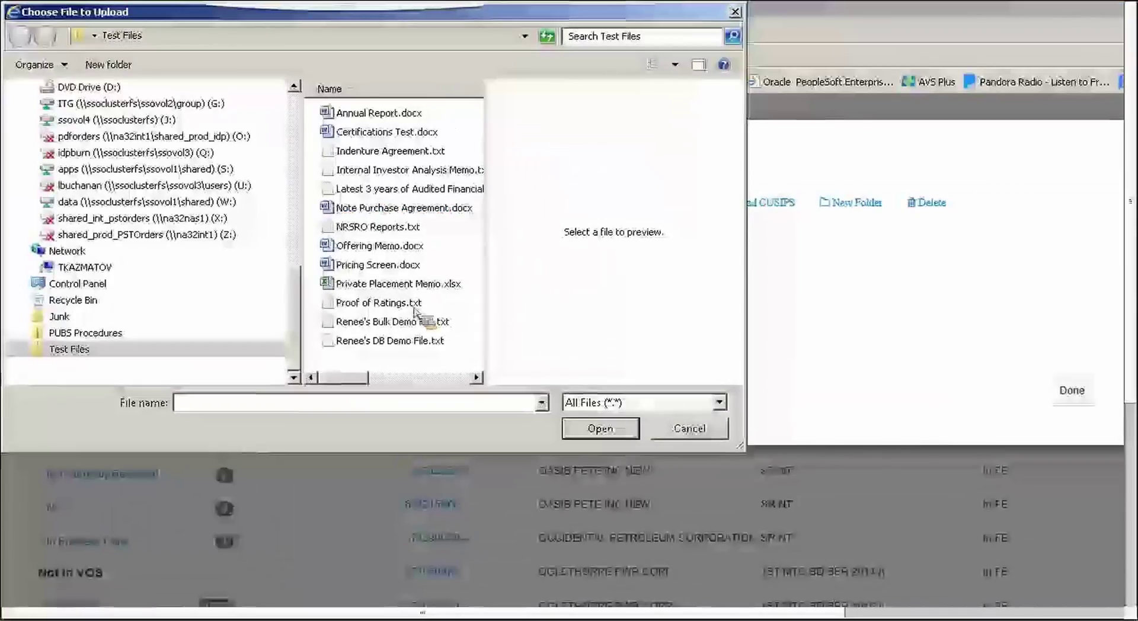
pyautogui.doubleClick(388, 323)
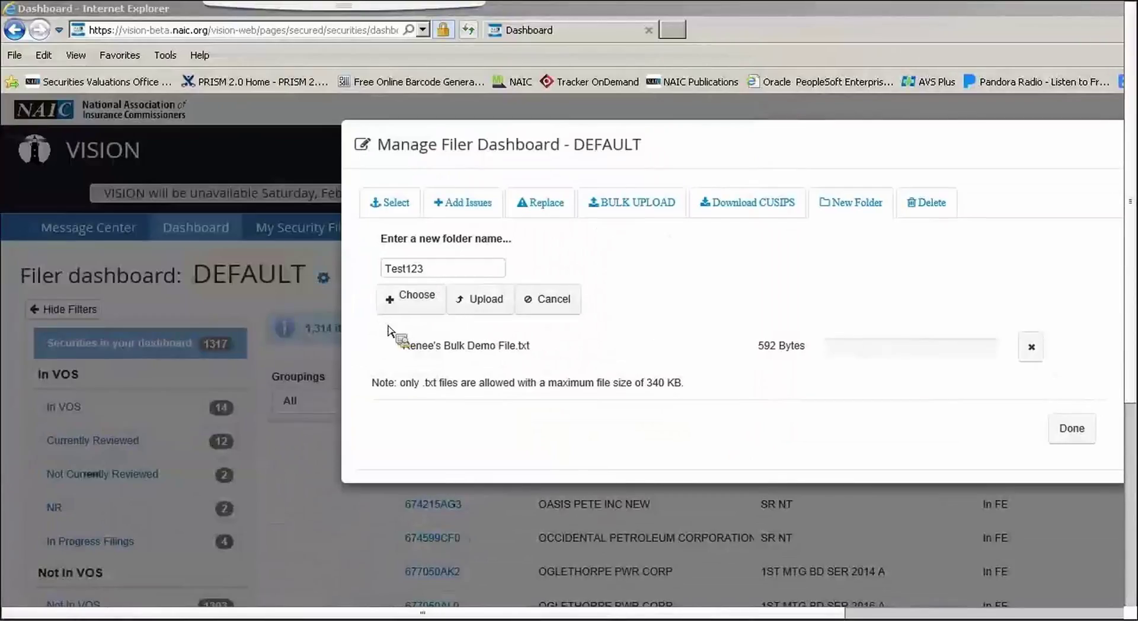
pyautogui.click(488, 312)
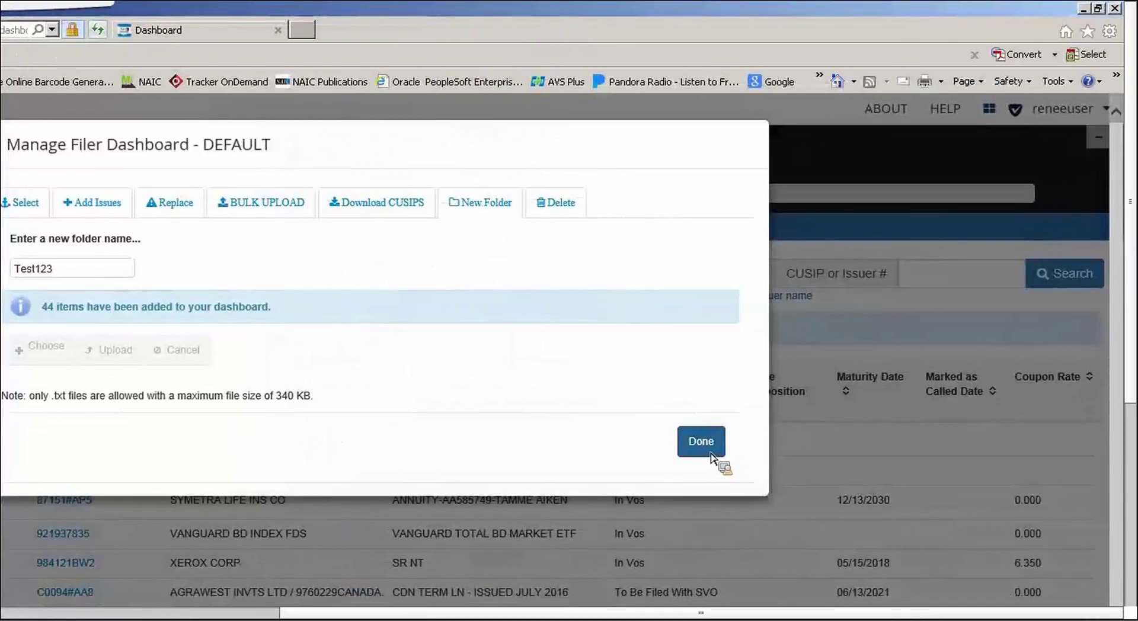
# - View the Test123 dashboard's 44 securities, then list the DEFAULT and Test123 folders
pyautogui.click(705, 446)
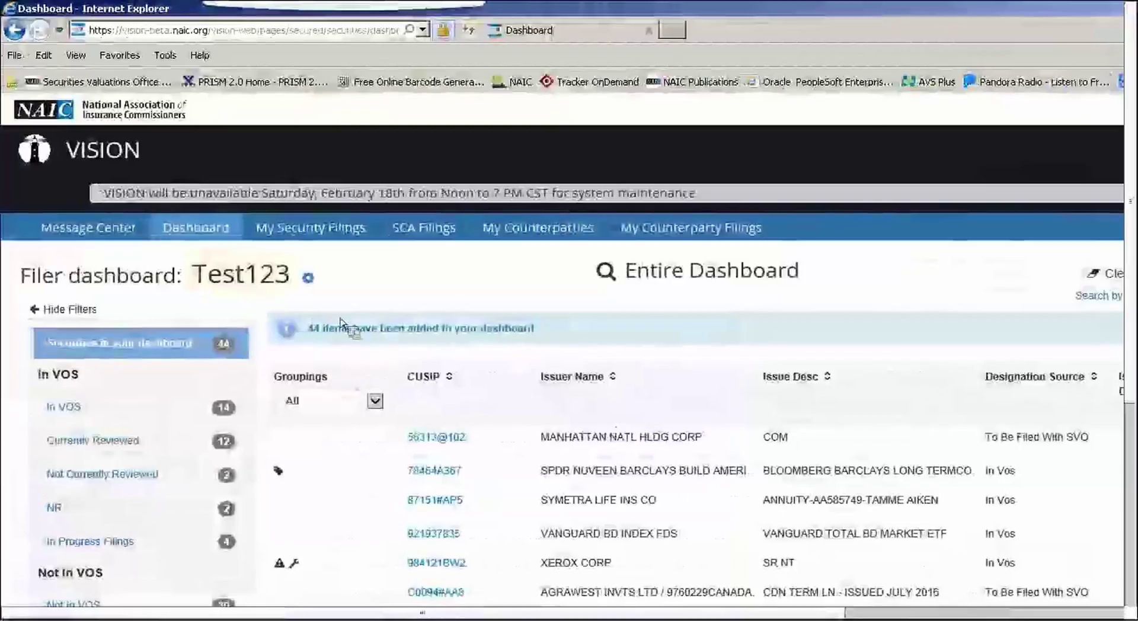
pyautogui.click(309, 279)
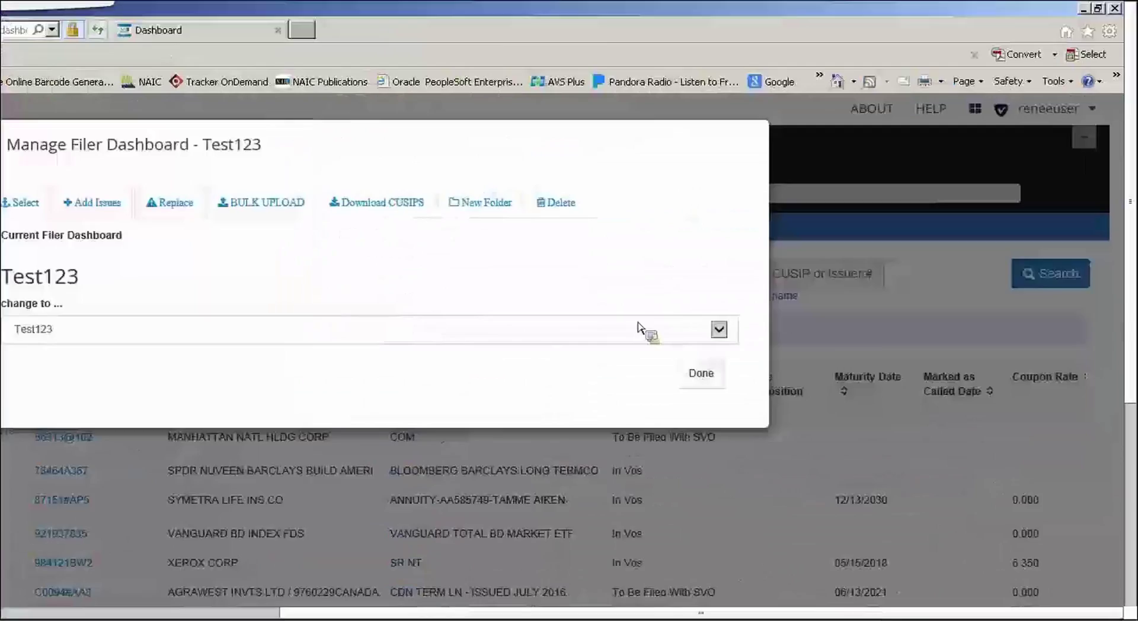
pyautogui.click(1090, 330)
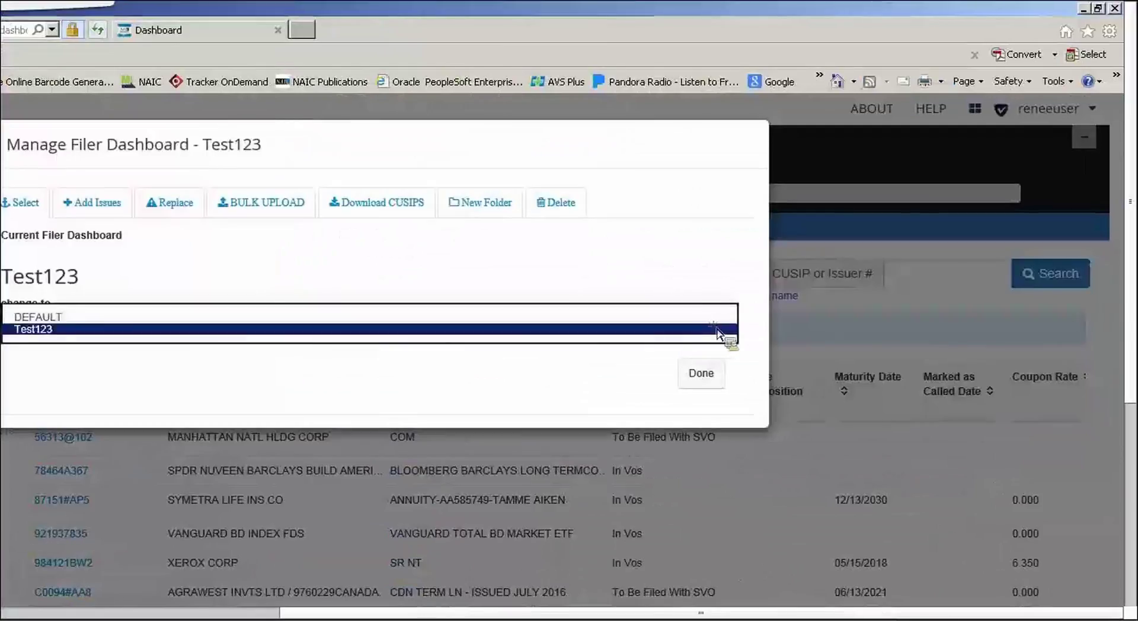
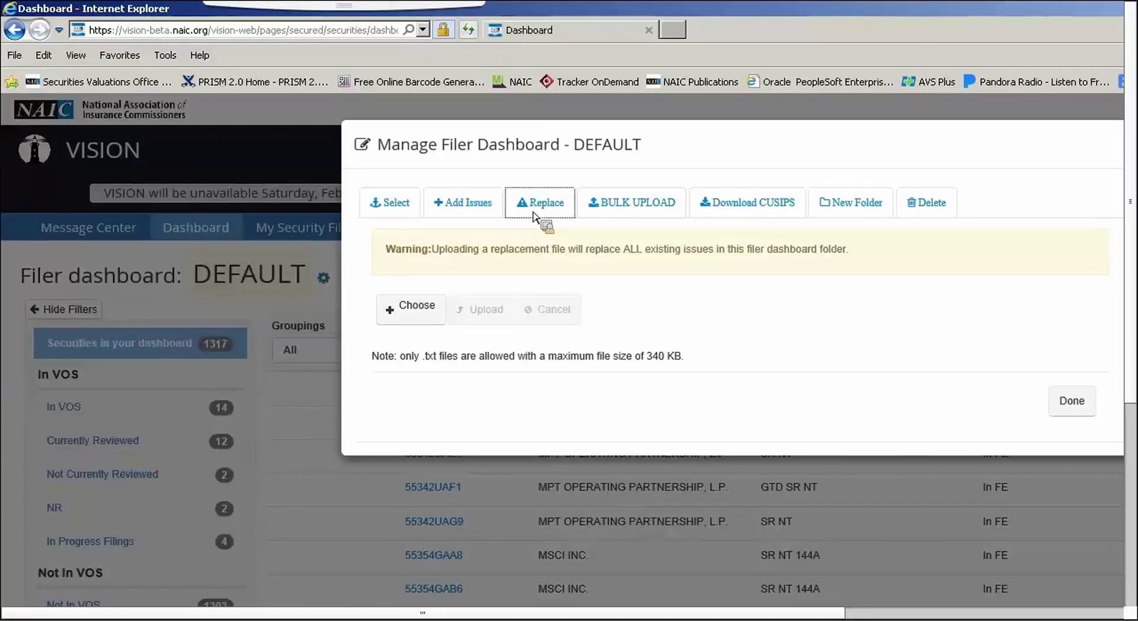
# - Look over the Bulk Upload, Delete and Download CUSIPs options, then close Manage Filer Dashboard
pyautogui.click(650, 213)
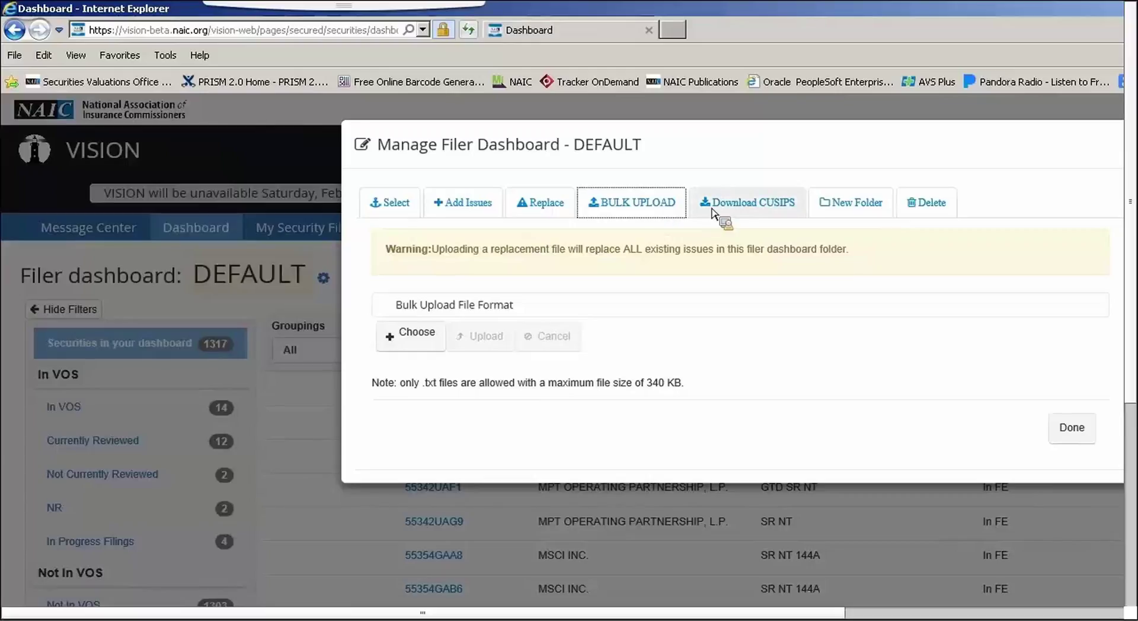
pyautogui.click(926, 203)
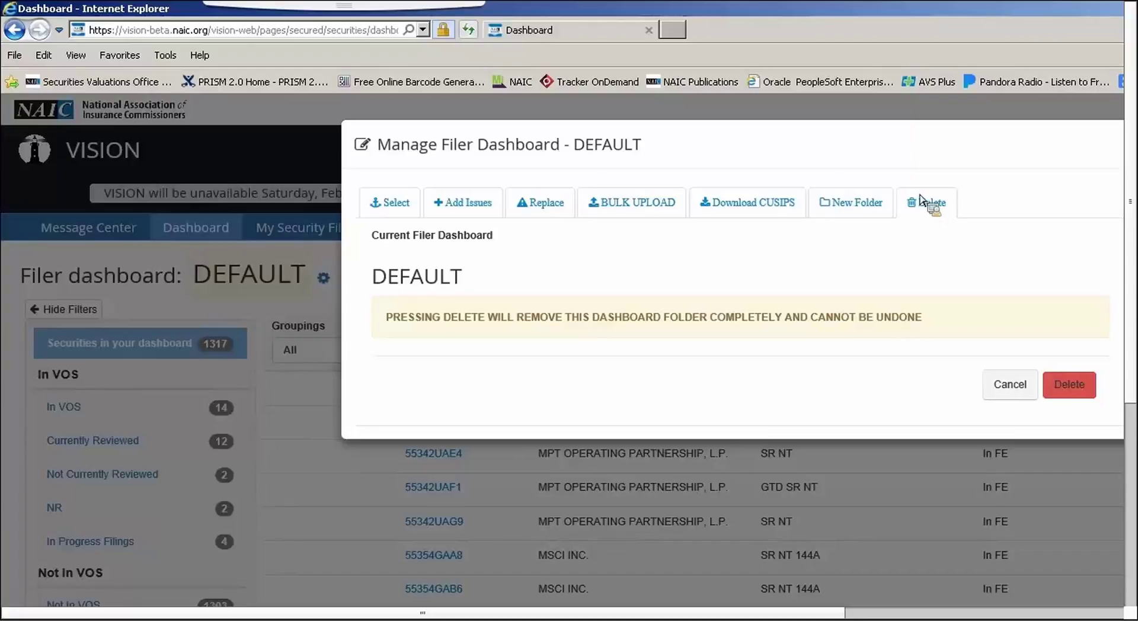
pyautogui.click(760, 202)
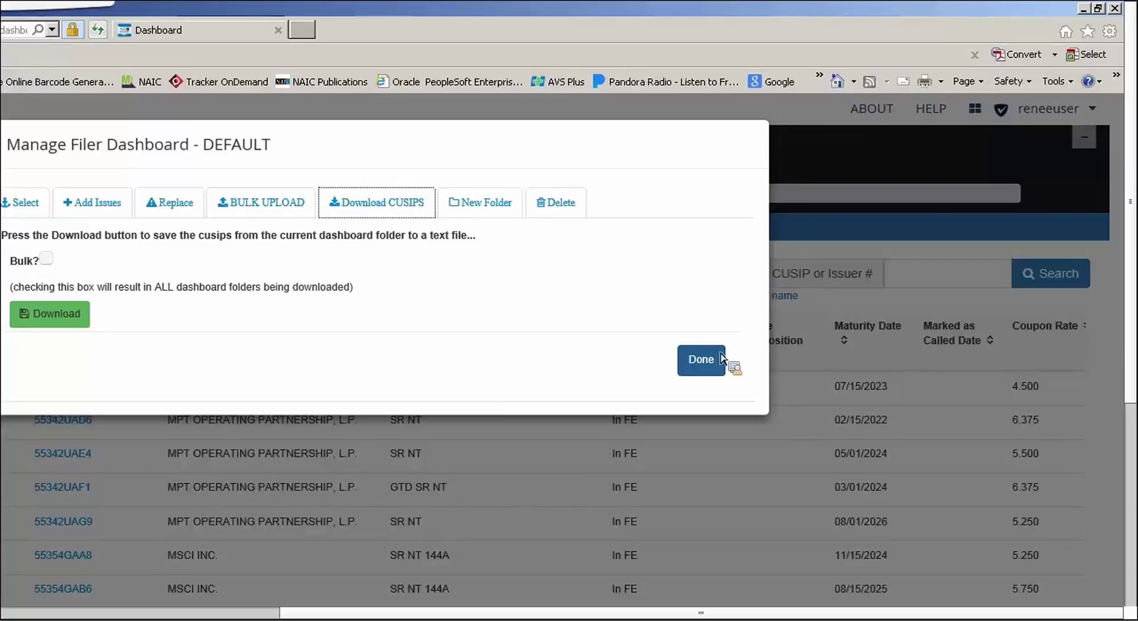
pyautogui.click(724, 358)
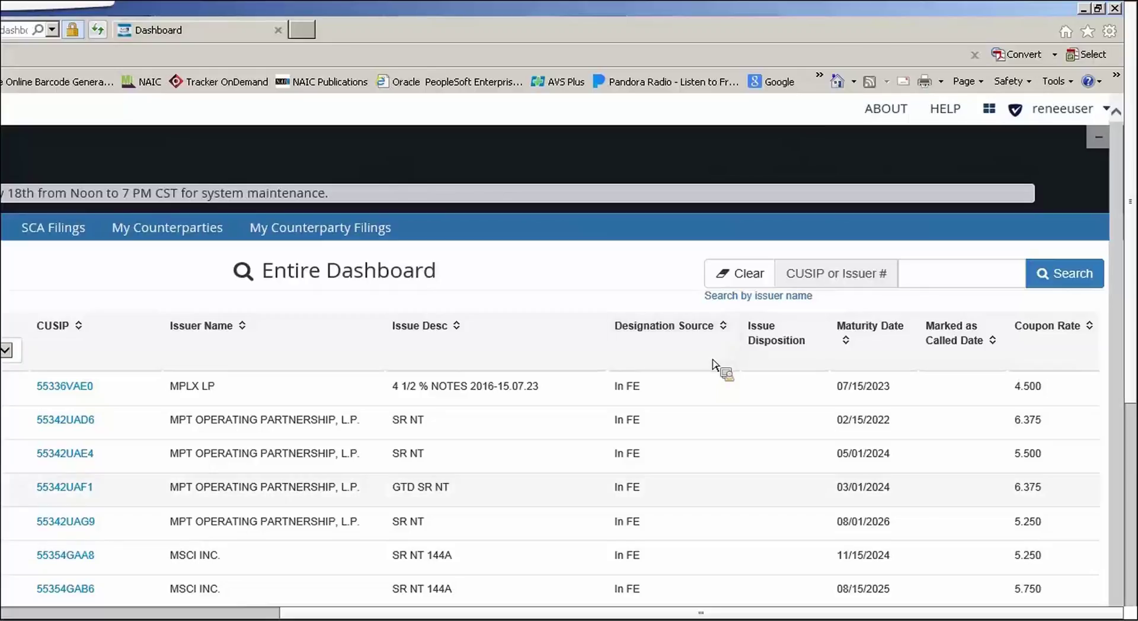
pyautogui.scroll(-5, 719, 349)
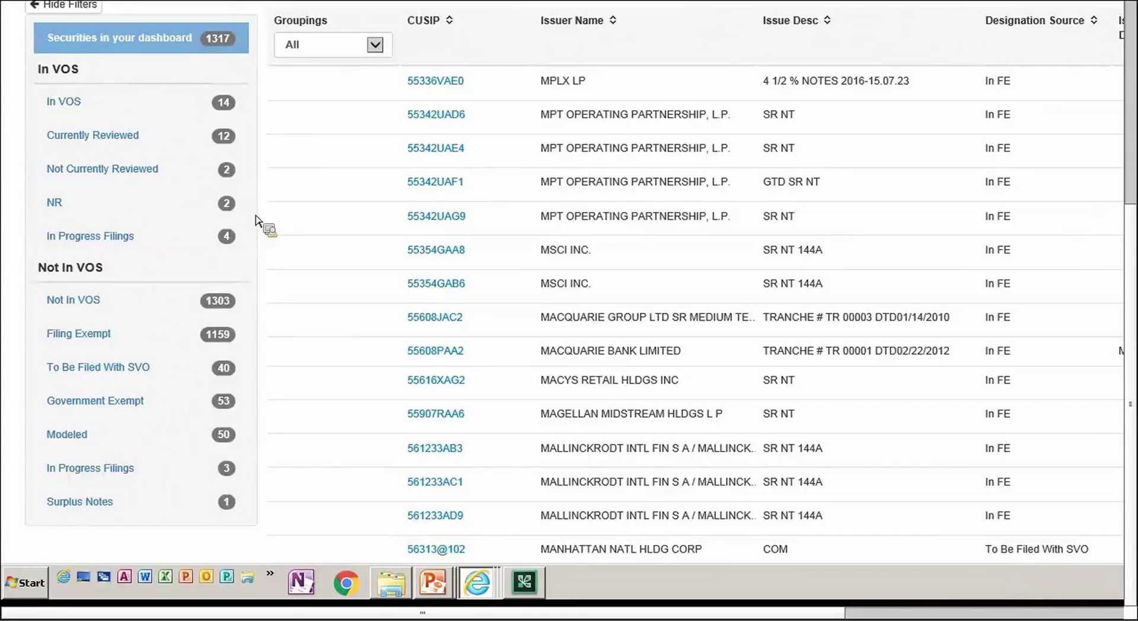
pyautogui.click(49, 104)
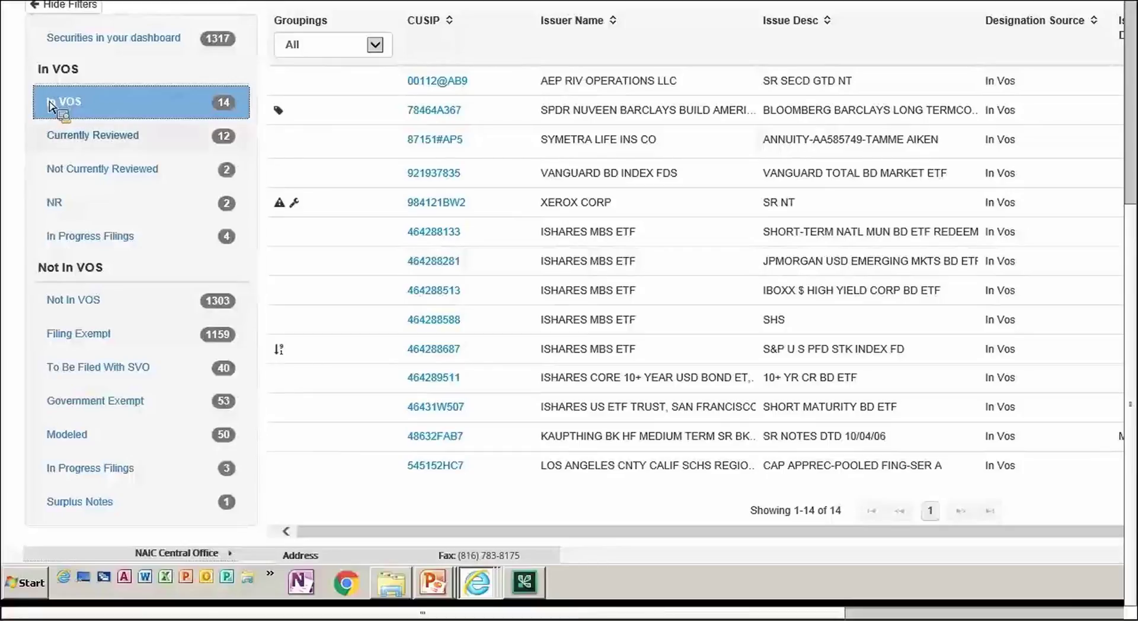
pyautogui.click(66, 301)
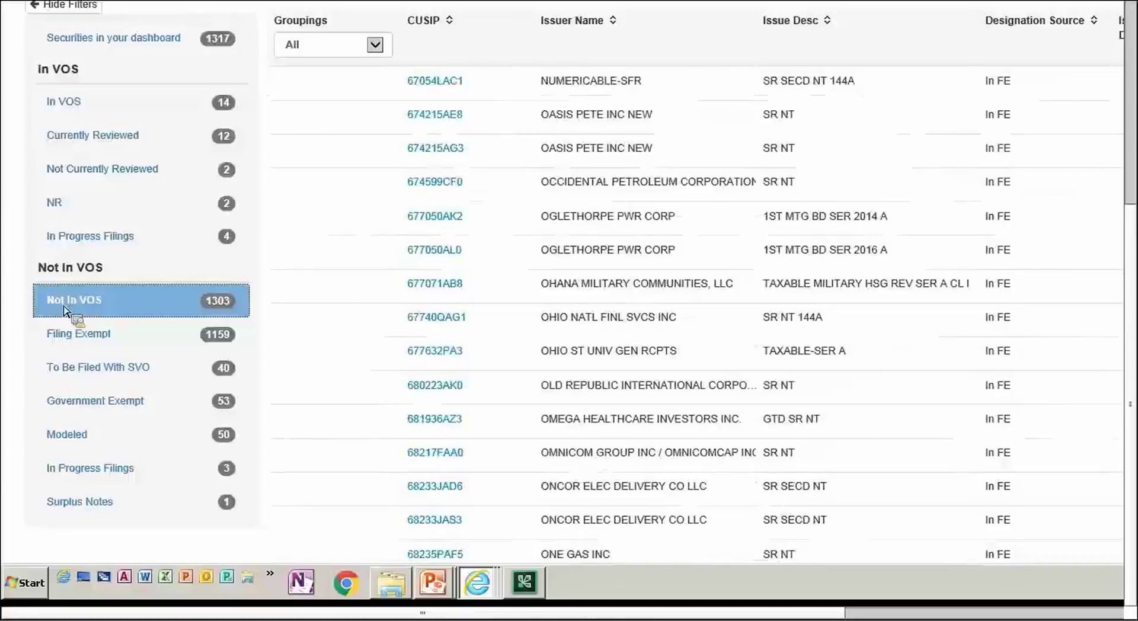
pyautogui.moveTo(548, 611); pyautogui.dragTo(827, 600)
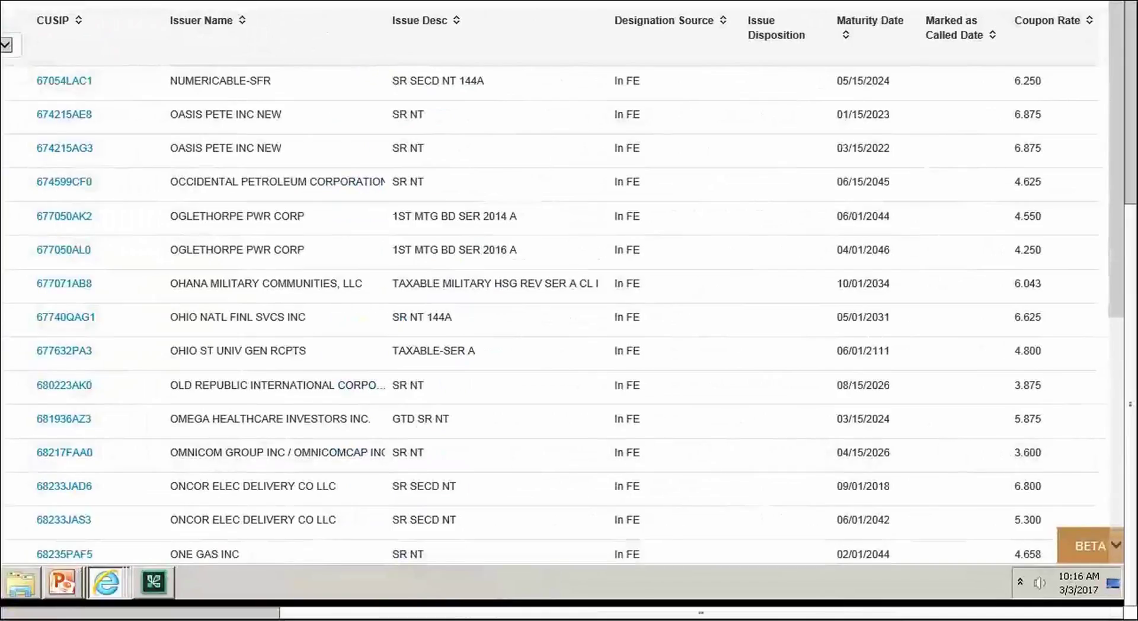
pyautogui.scroll(-2, 562, 279)
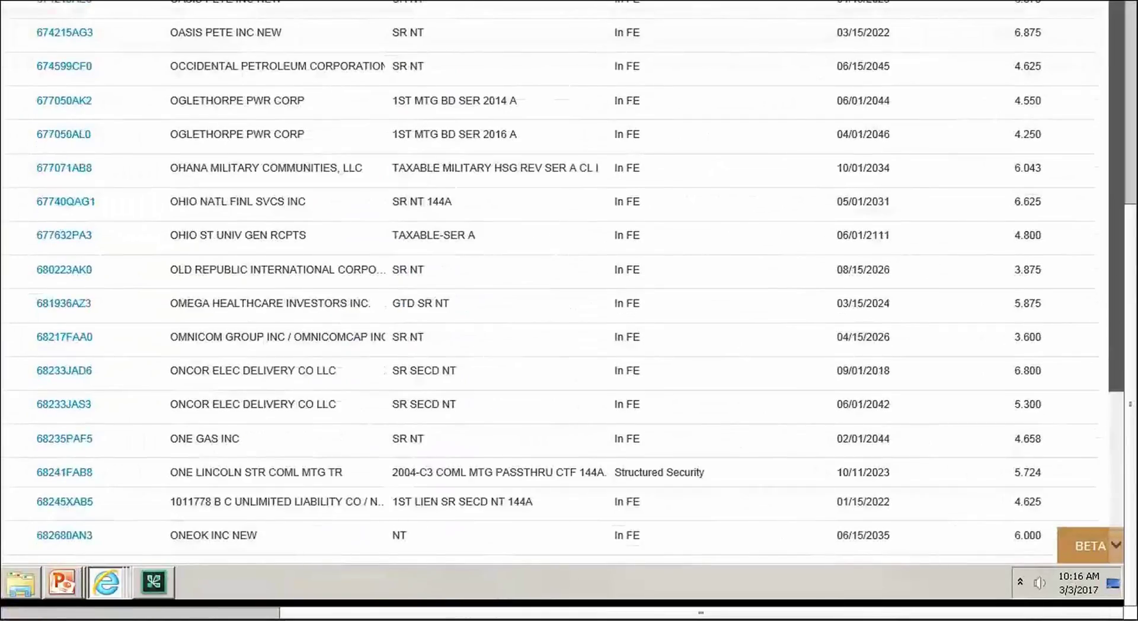
pyautogui.scroll(2, 561, 279)
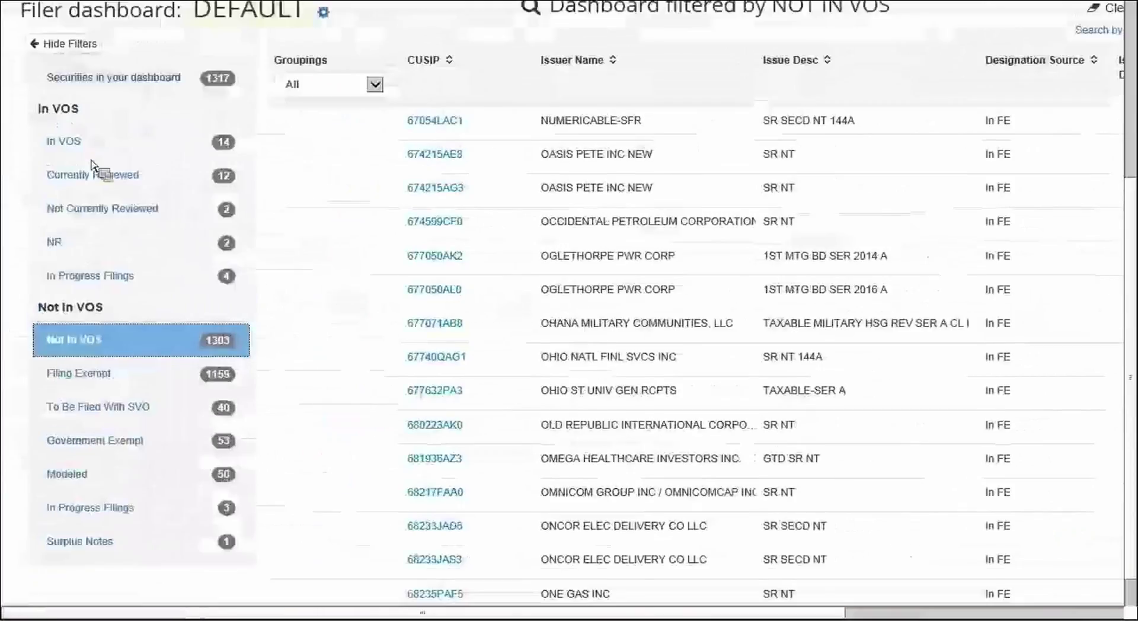
pyautogui.click(146, 83)
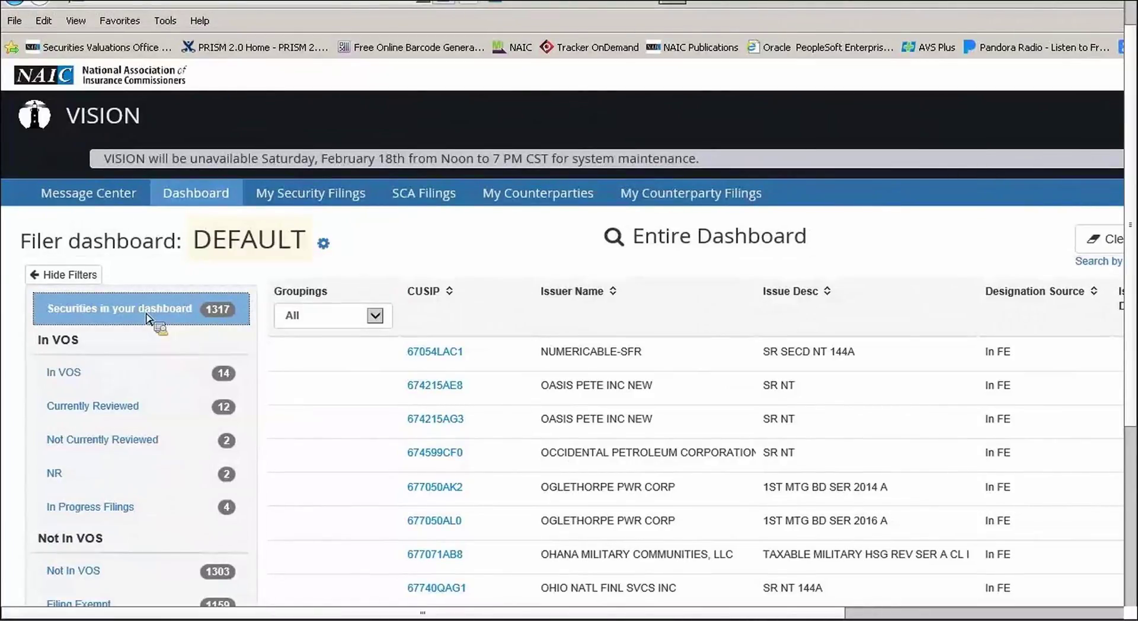
pyautogui.click(72, 275)
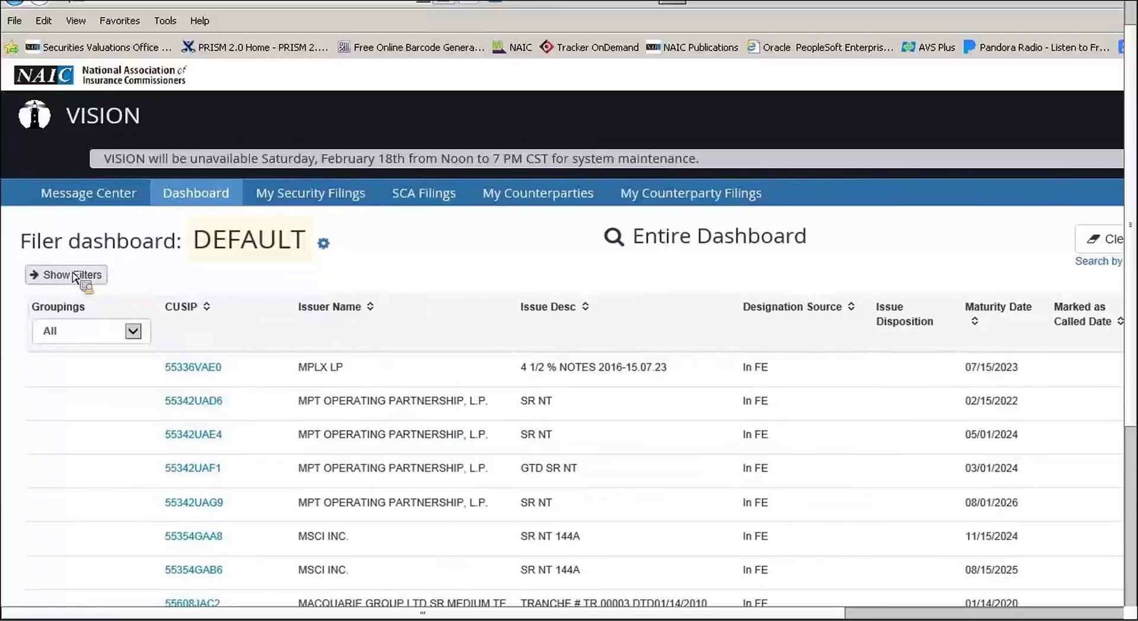
pyautogui.click(72, 275)
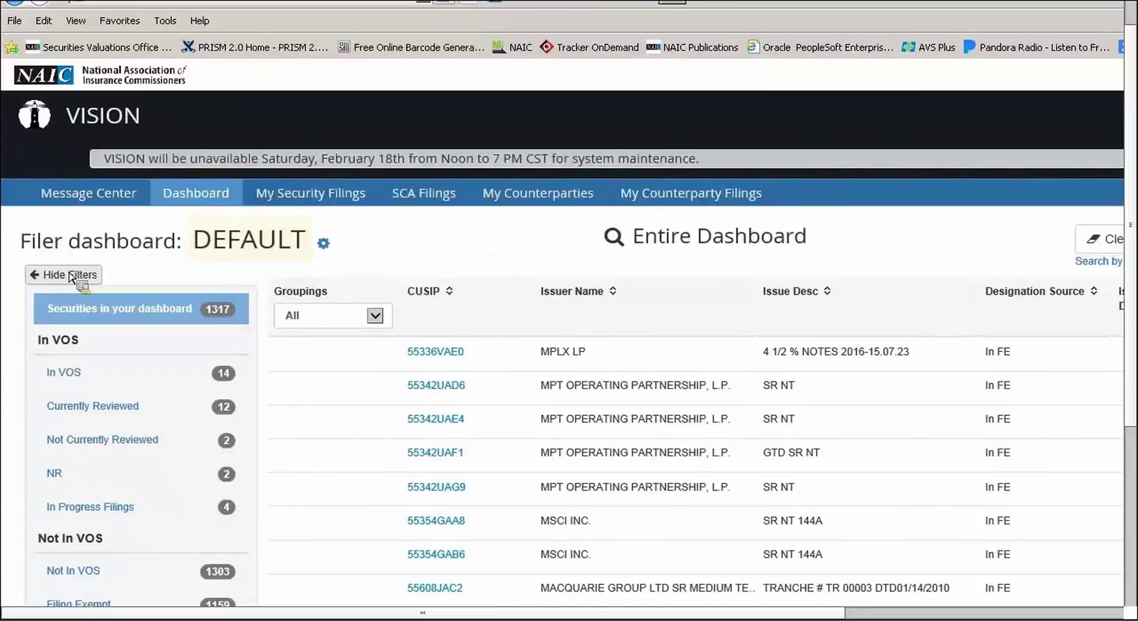
pyautogui.click(380, 320)
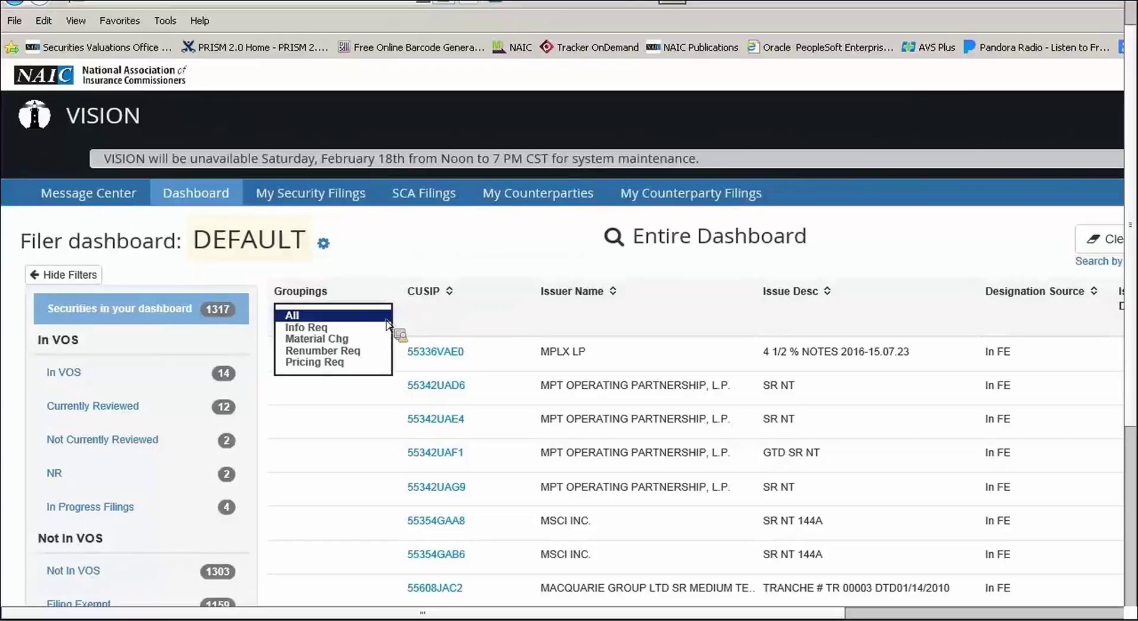
pyautogui.click(379, 329)
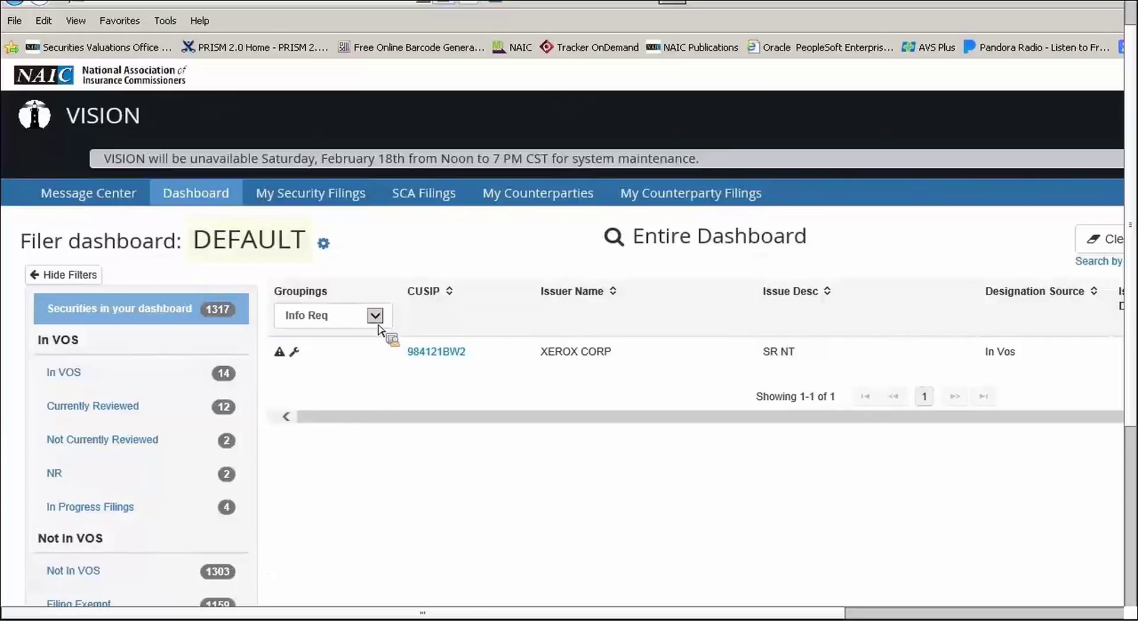
pyautogui.click(376, 318)
pyautogui.click(378, 326)
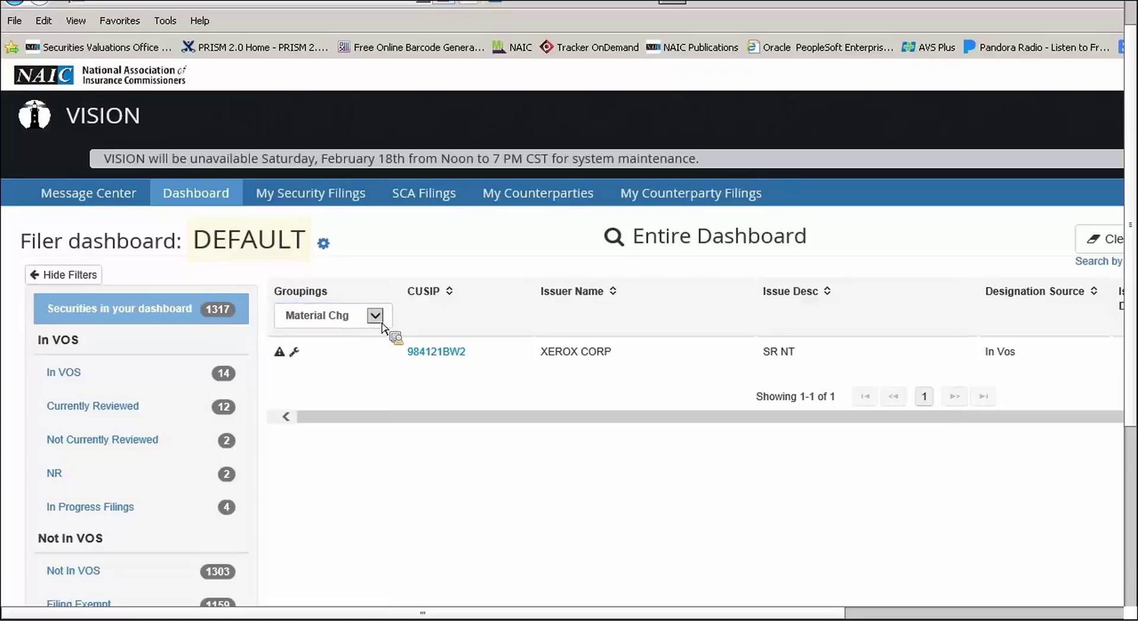
pyautogui.click(375, 316)
pyautogui.click(371, 329)
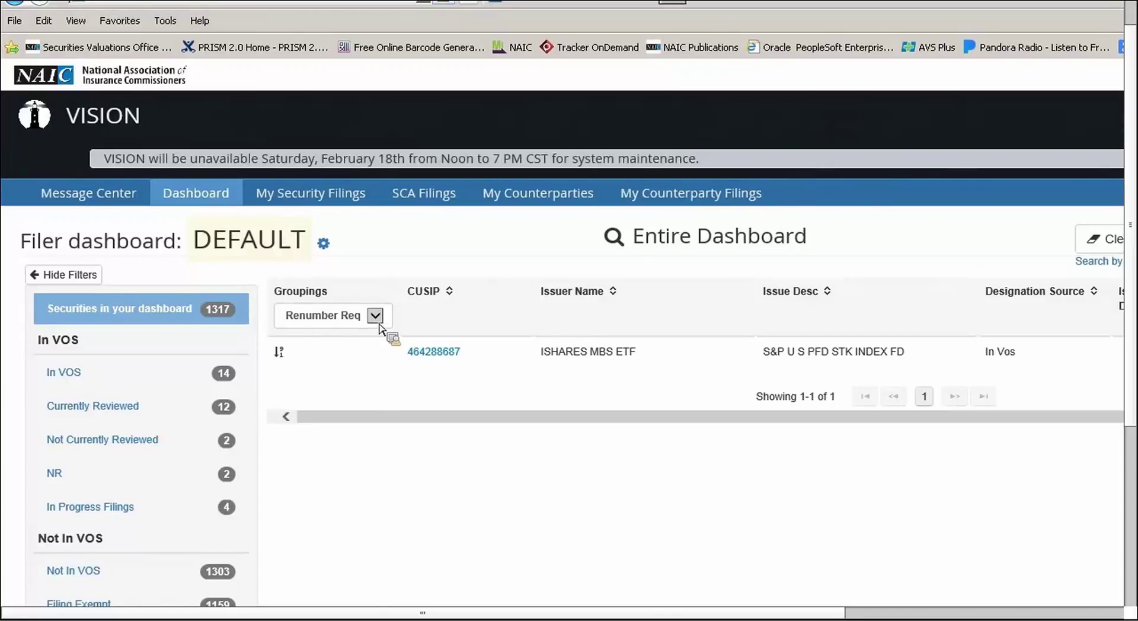
pyautogui.click(375, 316)
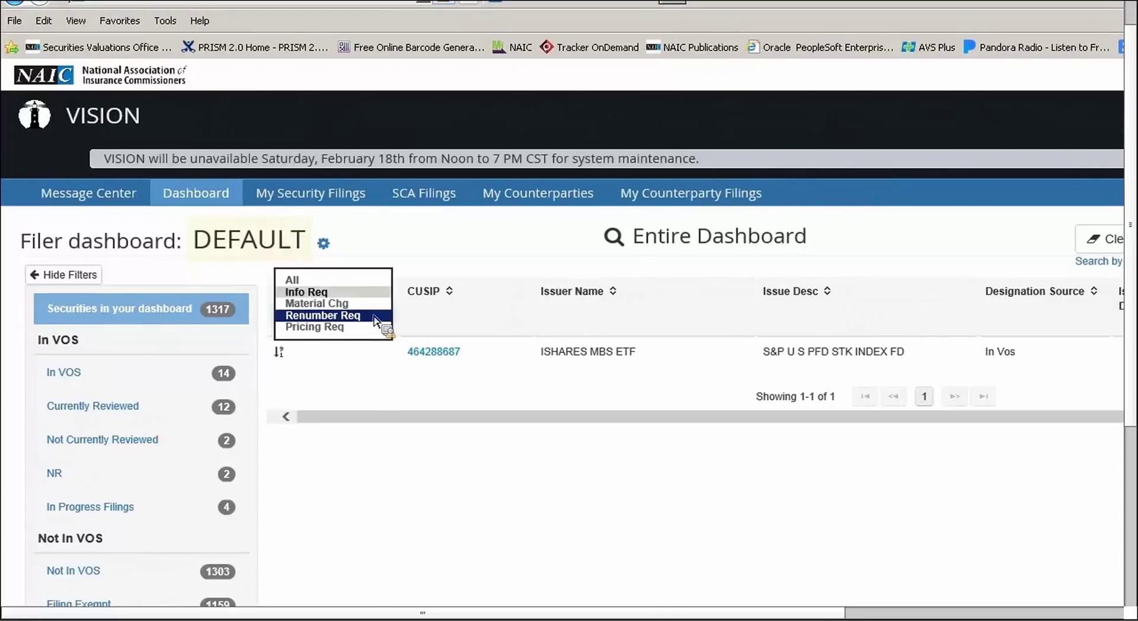
pyautogui.click(358, 280)
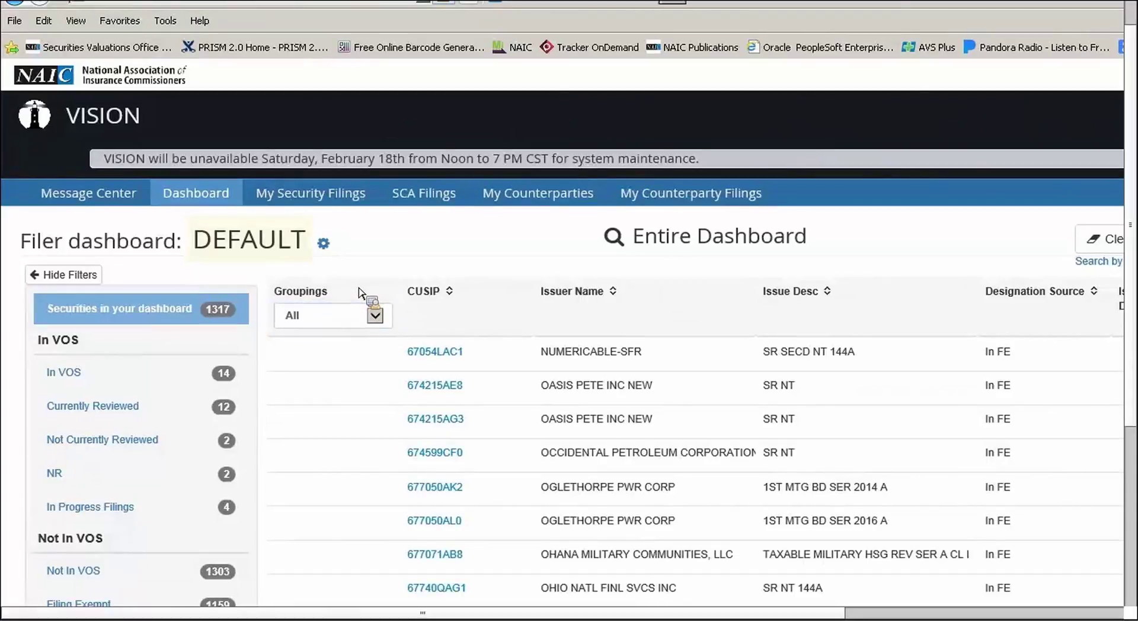
pyautogui.scroll(-8, 380, 515)
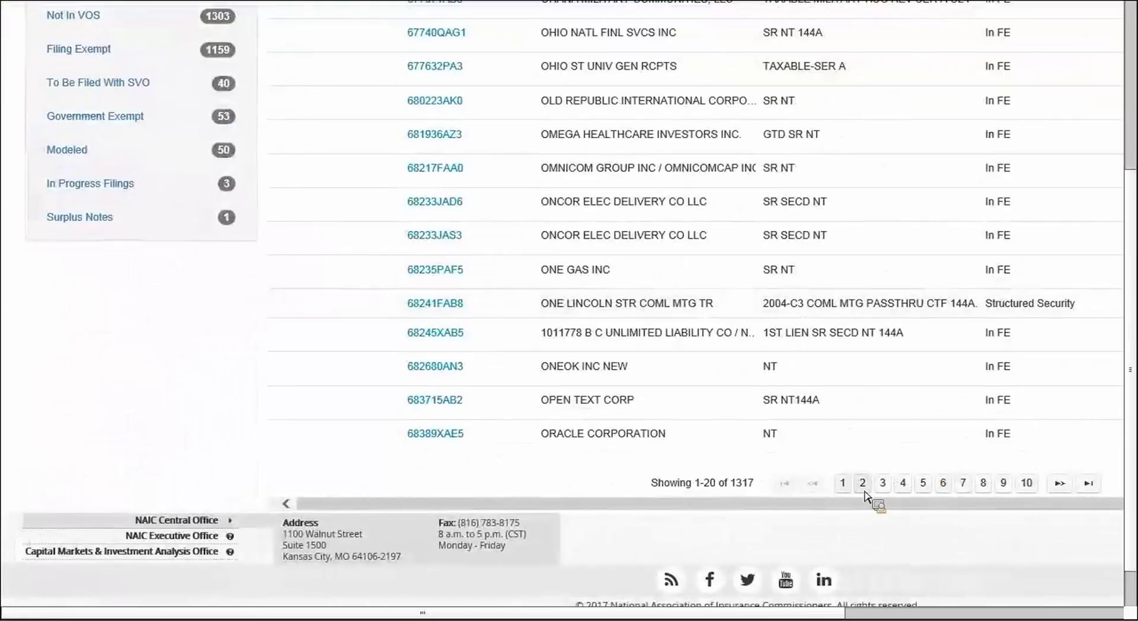
pyautogui.click(865, 488)
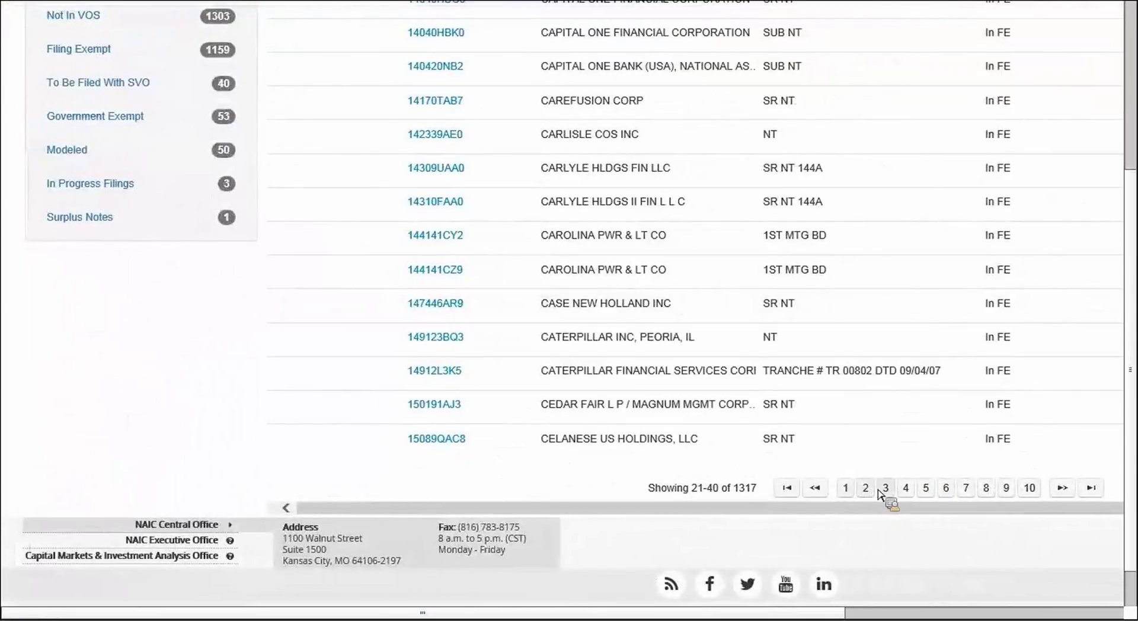
pyautogui.click(886, 488)
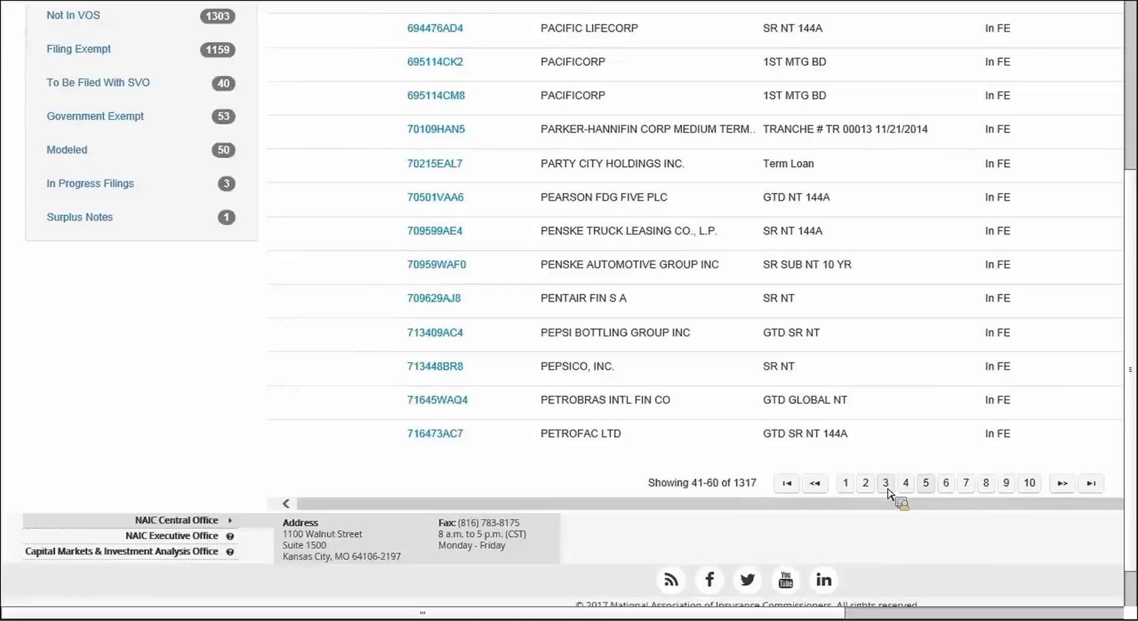
pyautogui.click(907, 486)
pyautogui.scroll(5, 300, 320)
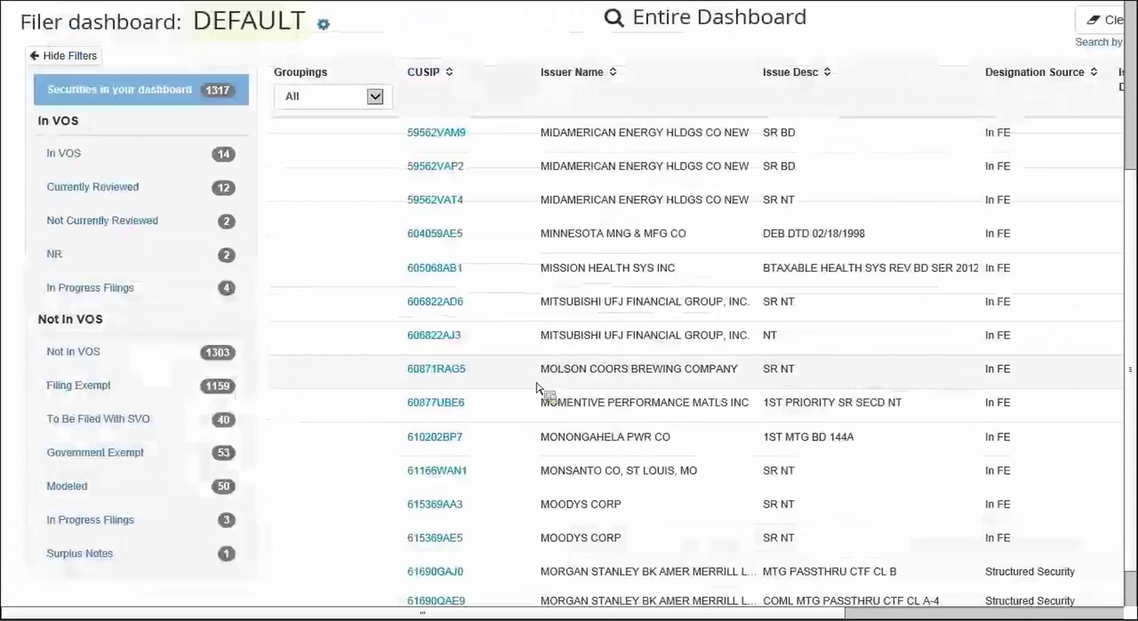
pyautogui.click(375, 98)
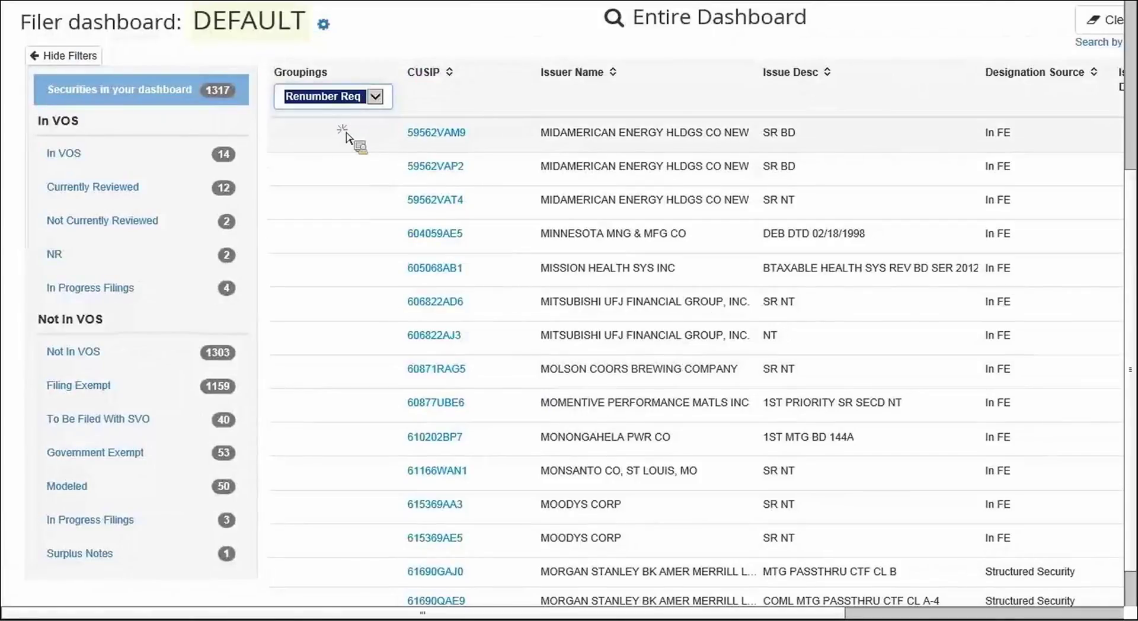
pyautogui.scroll(3, 350, 136)
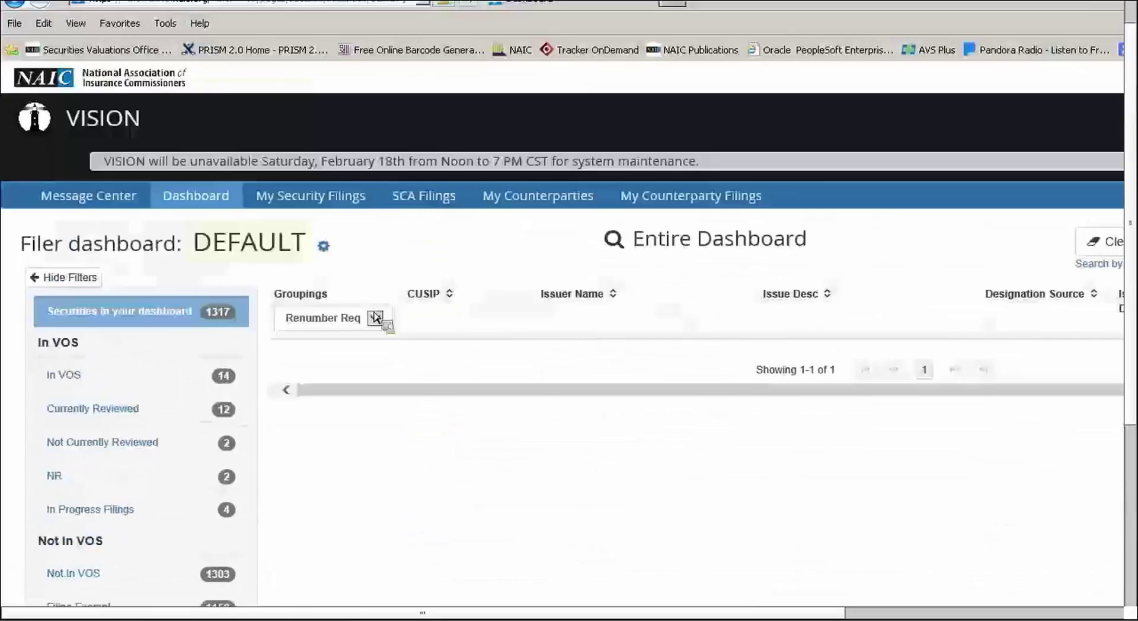
pyautogui.click(375, 319)
pyautogui.click(340, 314)
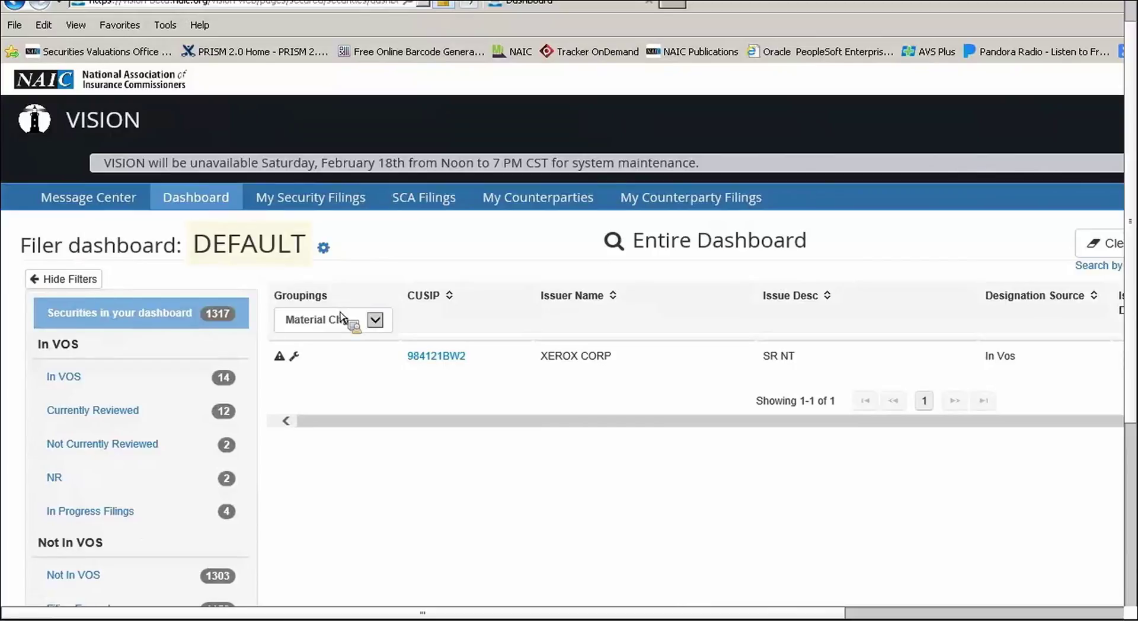
pyautogui.moveTo(280, 358)
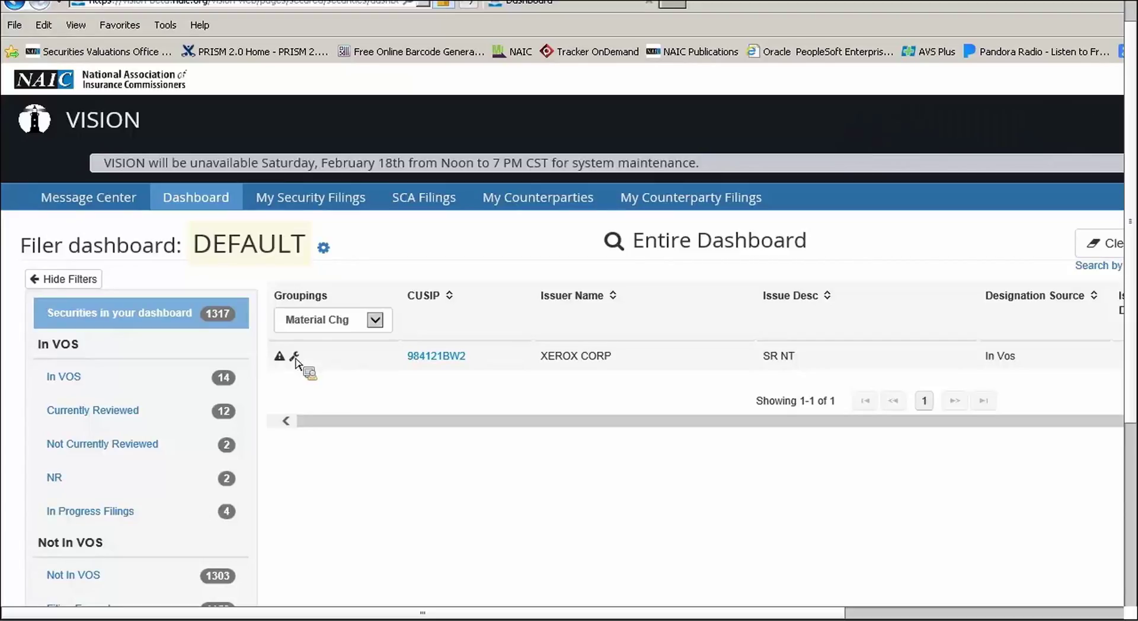
pyautogui.click(375, 321)
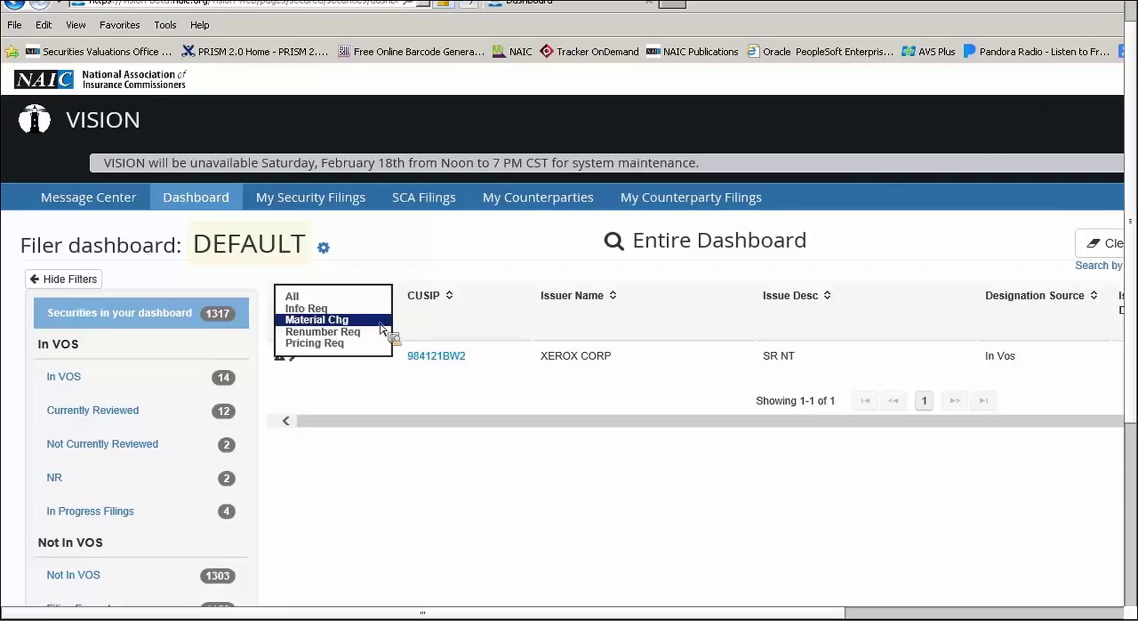
pyautogui.click(304, 296)
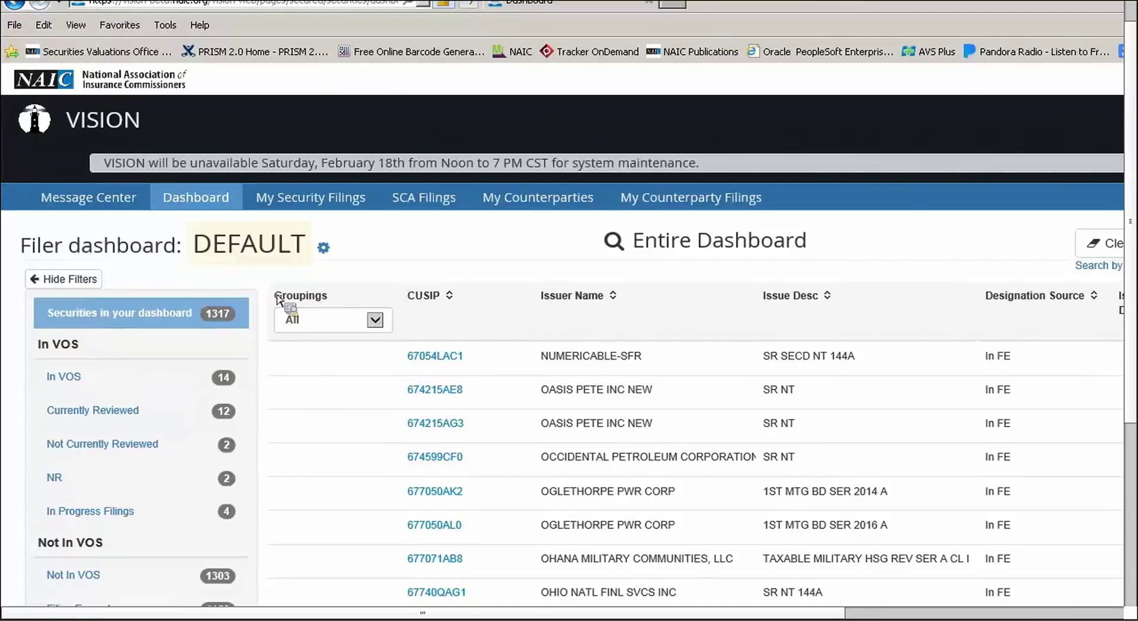
# - Hide the filter sidebar and sort the 1317 securities by CUSIP in descending order
pyautogui.click(73, 282)
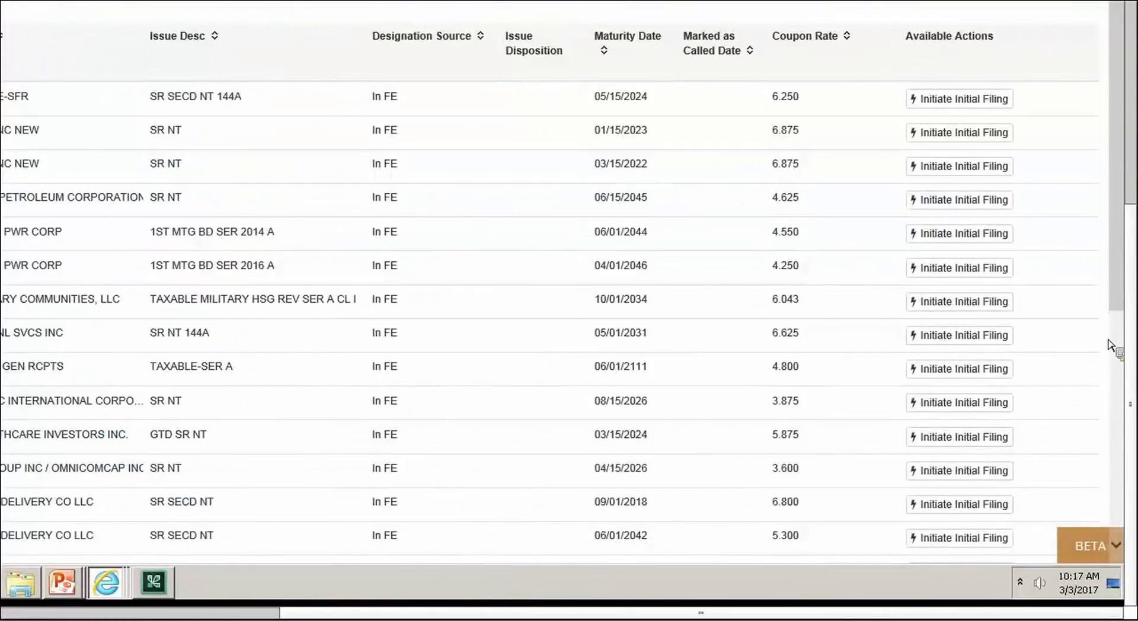
pyautogui.moveTo(1121, 311); pyautogui.dragTo(1119, 457)
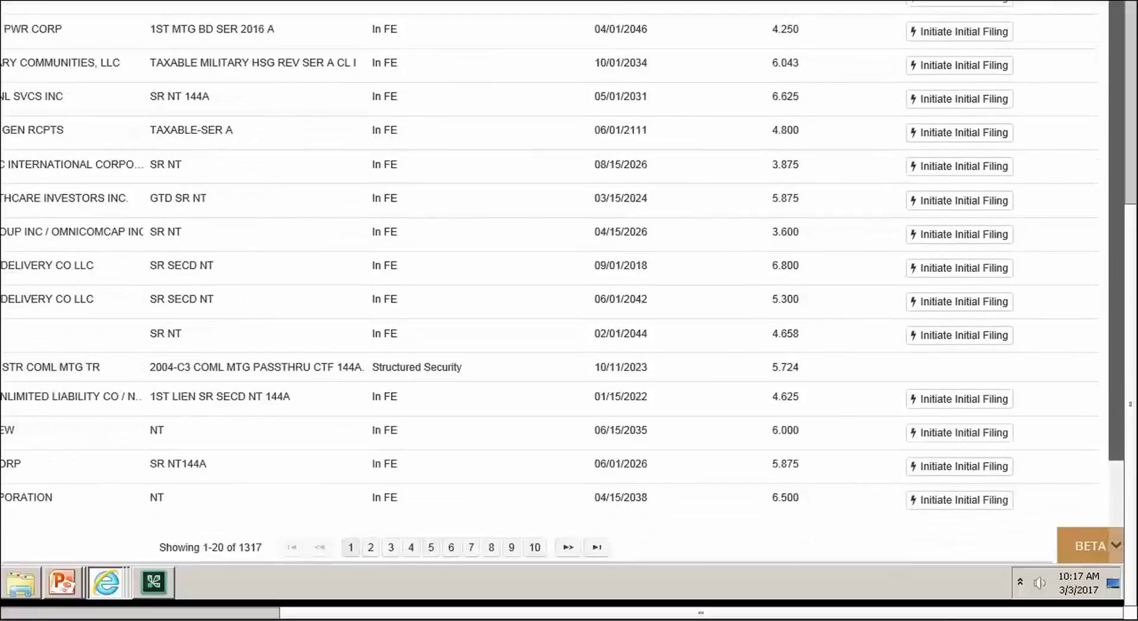
pyautogui.scroll(2, 562, 283)
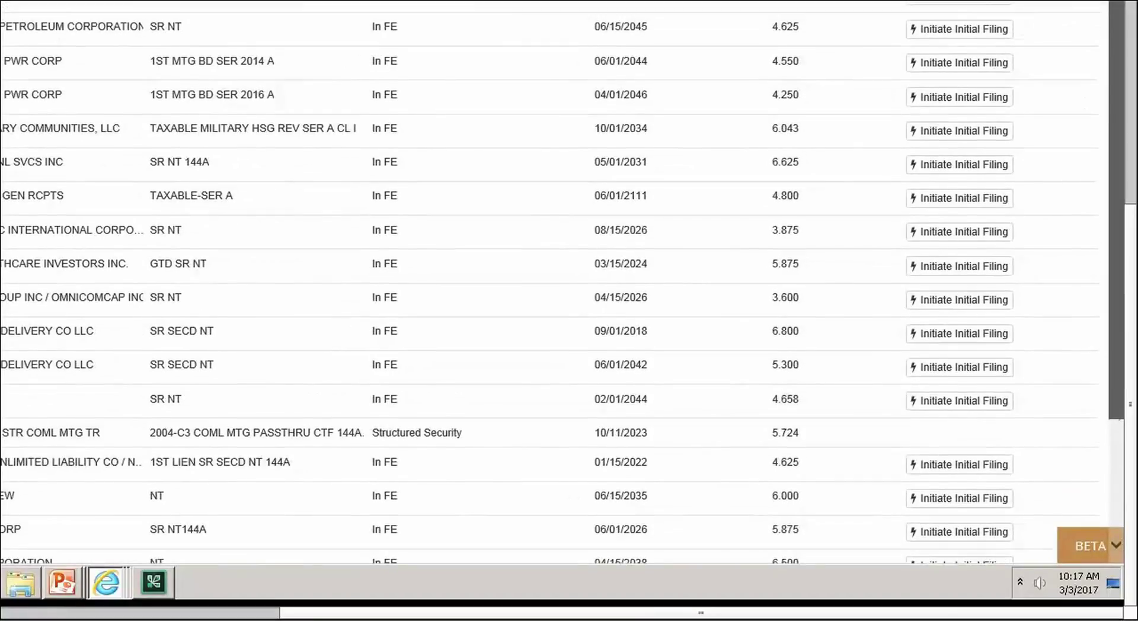
pyautogui.scroll(1, 562, 282)
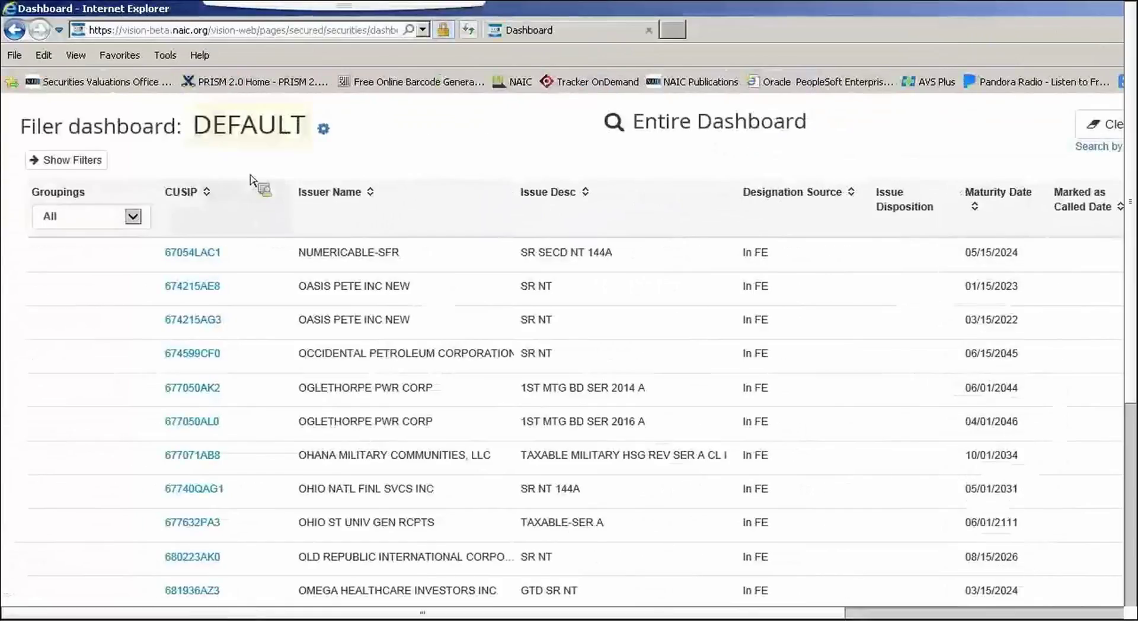
pyautogui.click(206, 194)
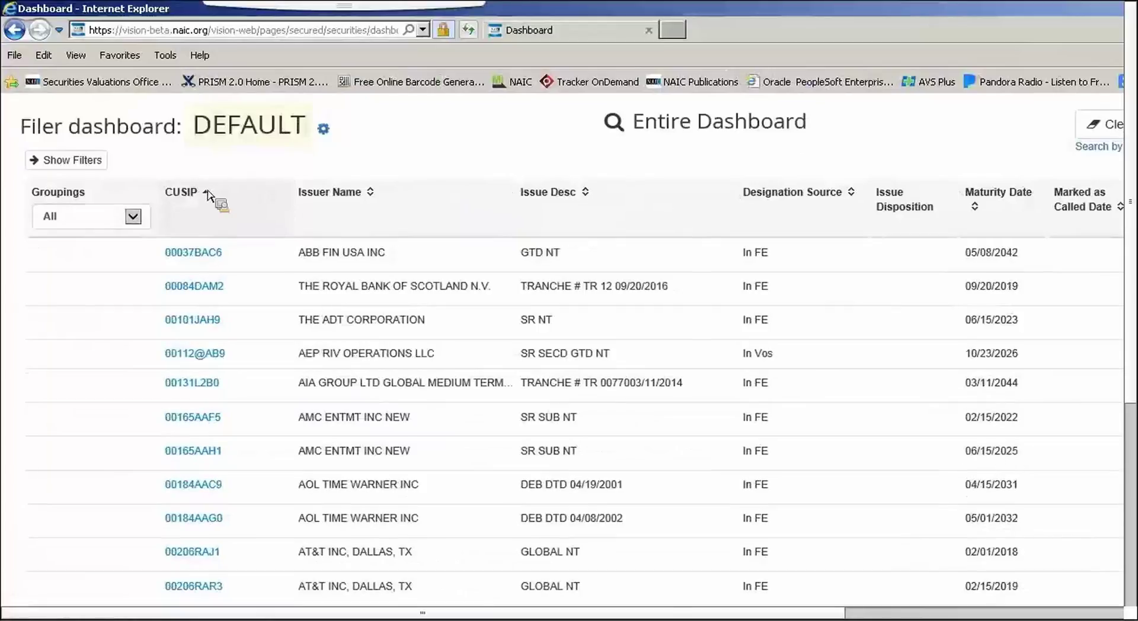
pyautogui.click(207, 195)
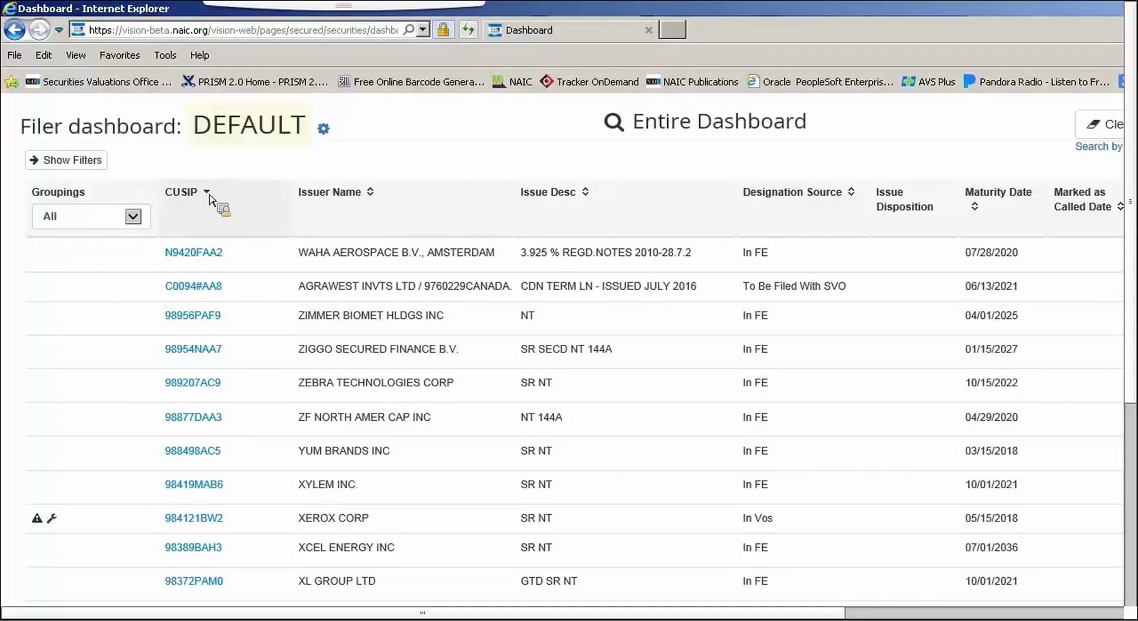
pyautogui.scroll(-3, 1101, 399)
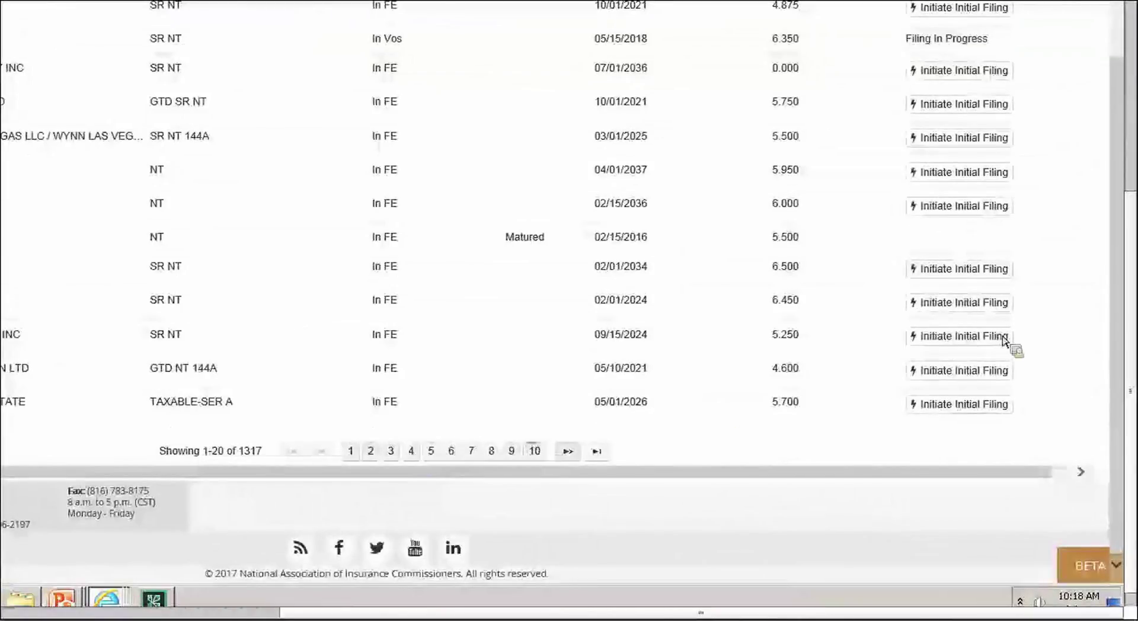
pyautogui.scroll(5, 1120, 254)
pyautogui.scroll(1, 1121, 254)
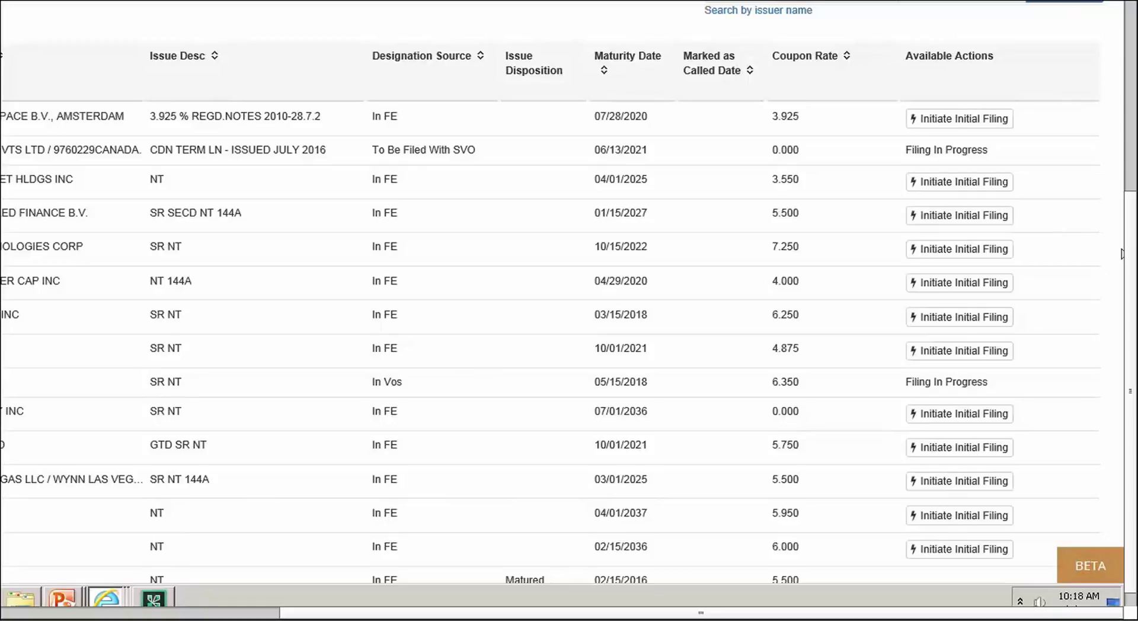
pyautogui.scroll(5, 1121, 253)
# - Search the dashboard for CUSIP 56313@102
pyautogui.click(915, 278)
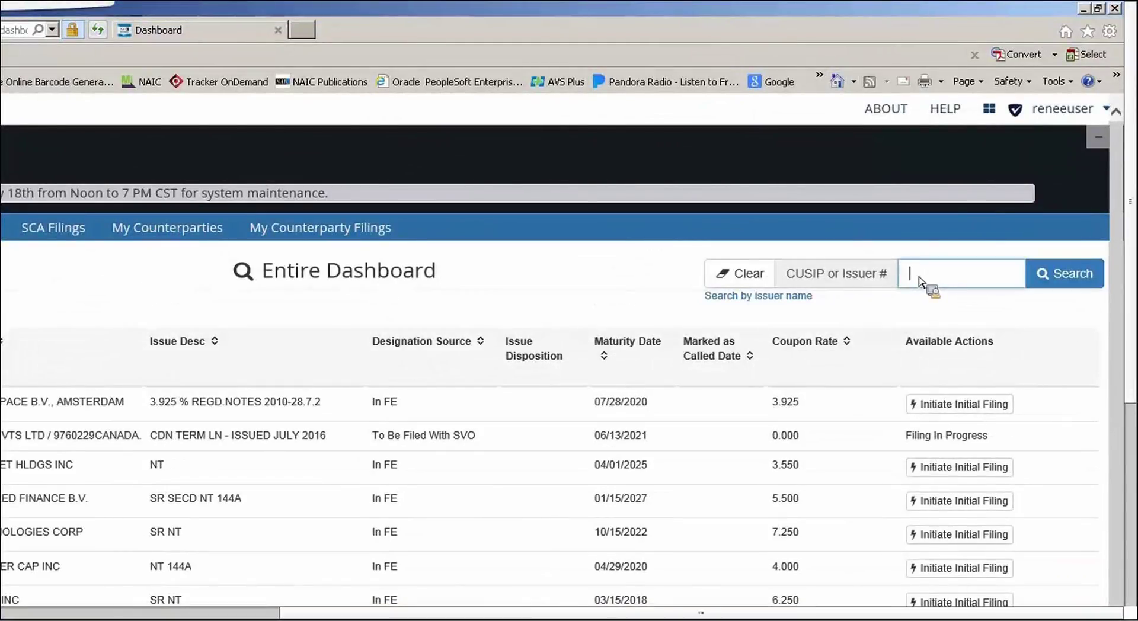
pyautogui.write('563')
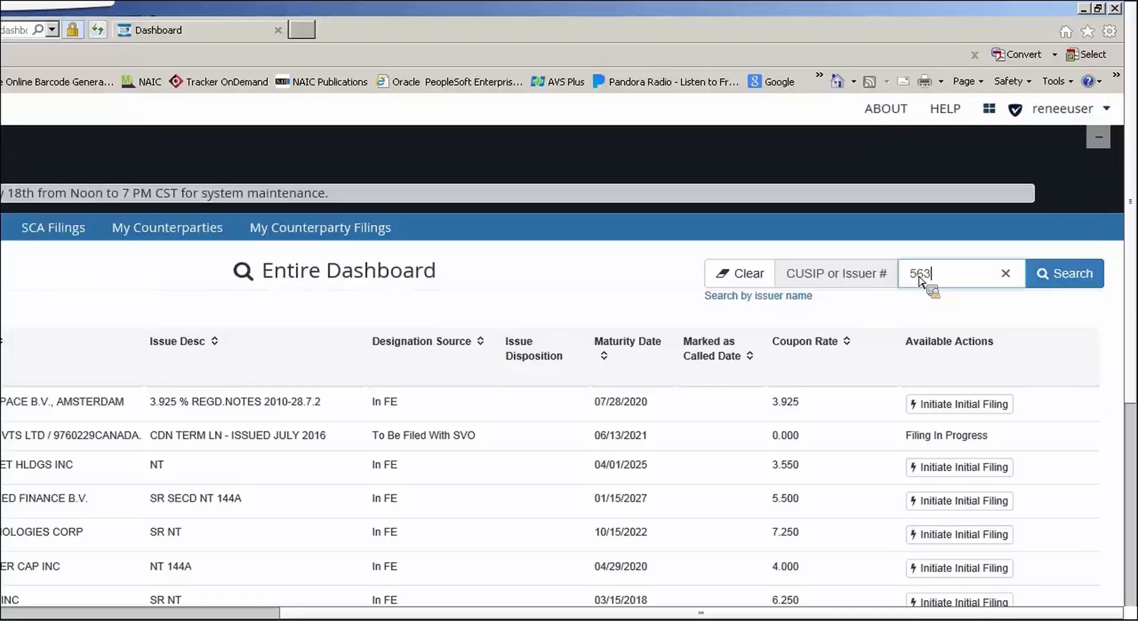
pyautogui.write('13@102')
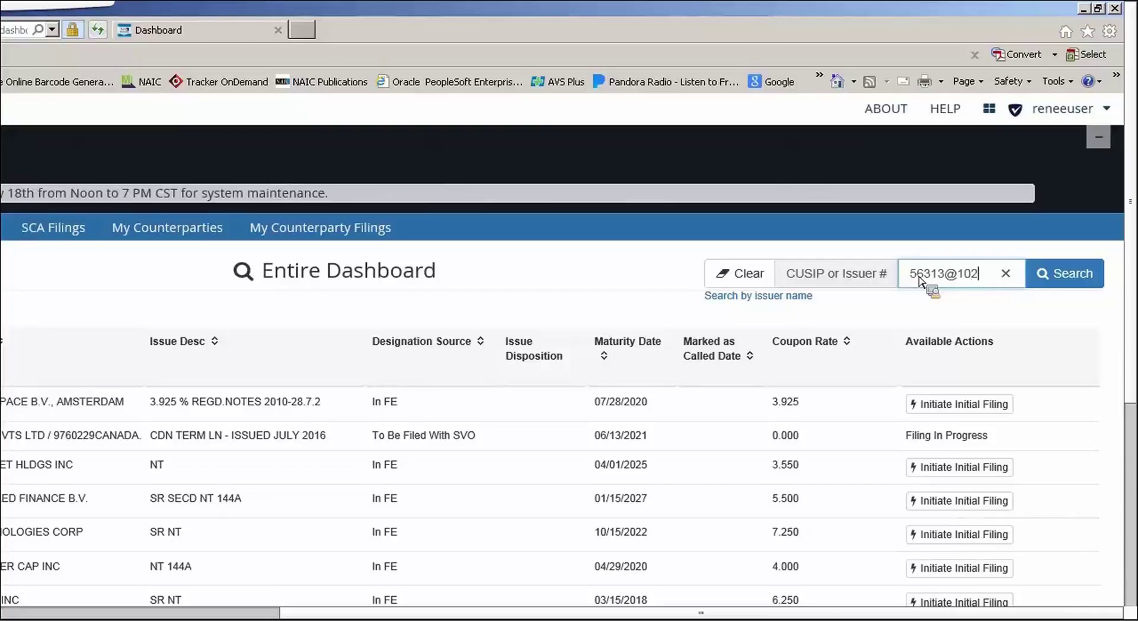
pyautogui.press('Return')
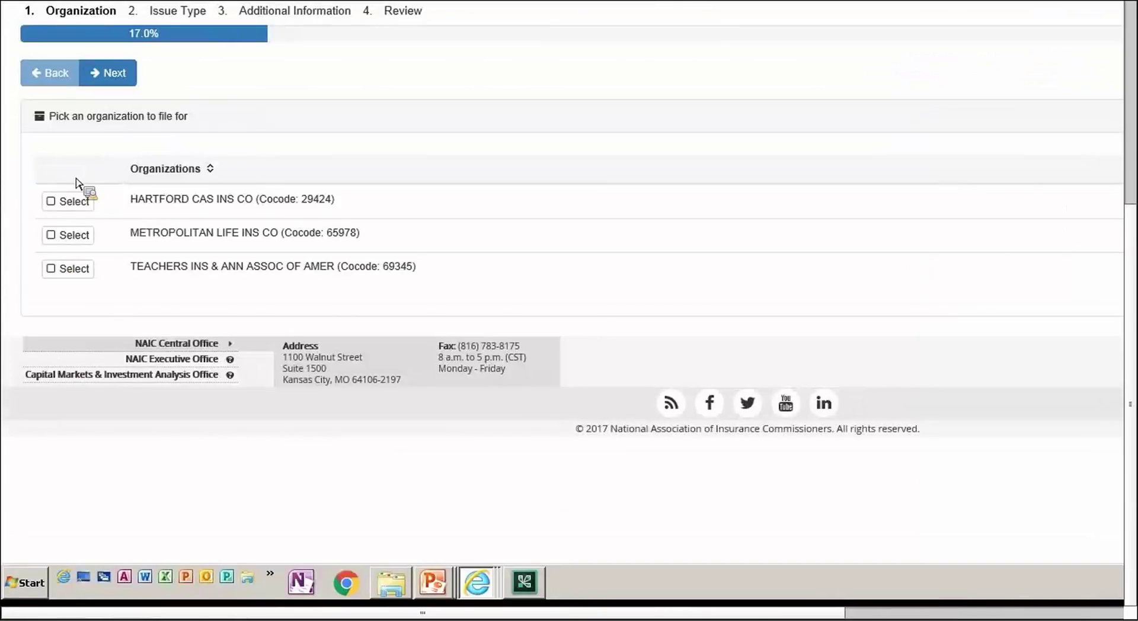
# - Choose HARTFORD CAS INS CO as the filing organization and advance to the Issue Type step
pyautogui.click(52, 204)
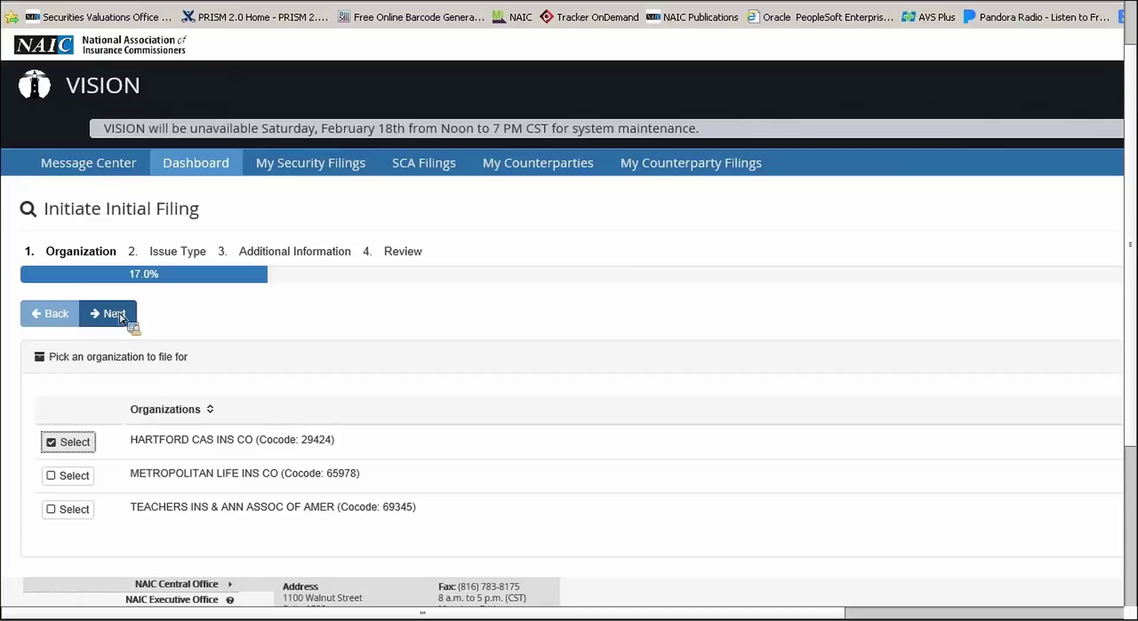
pyautogui.click(112, 314)
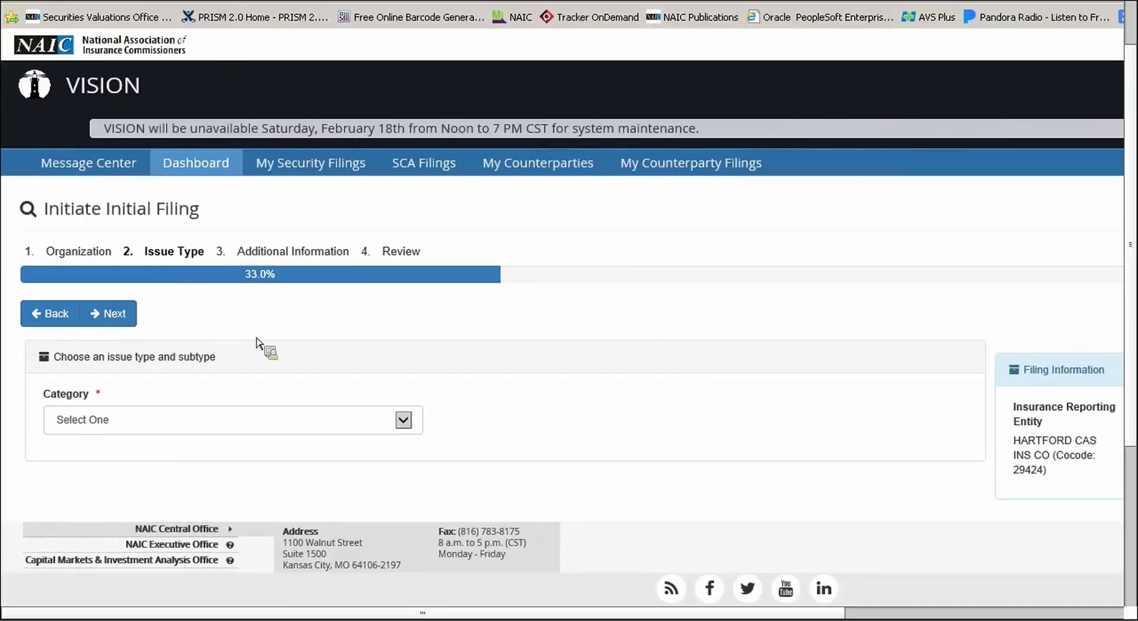
pyautogui.click(404, 420)
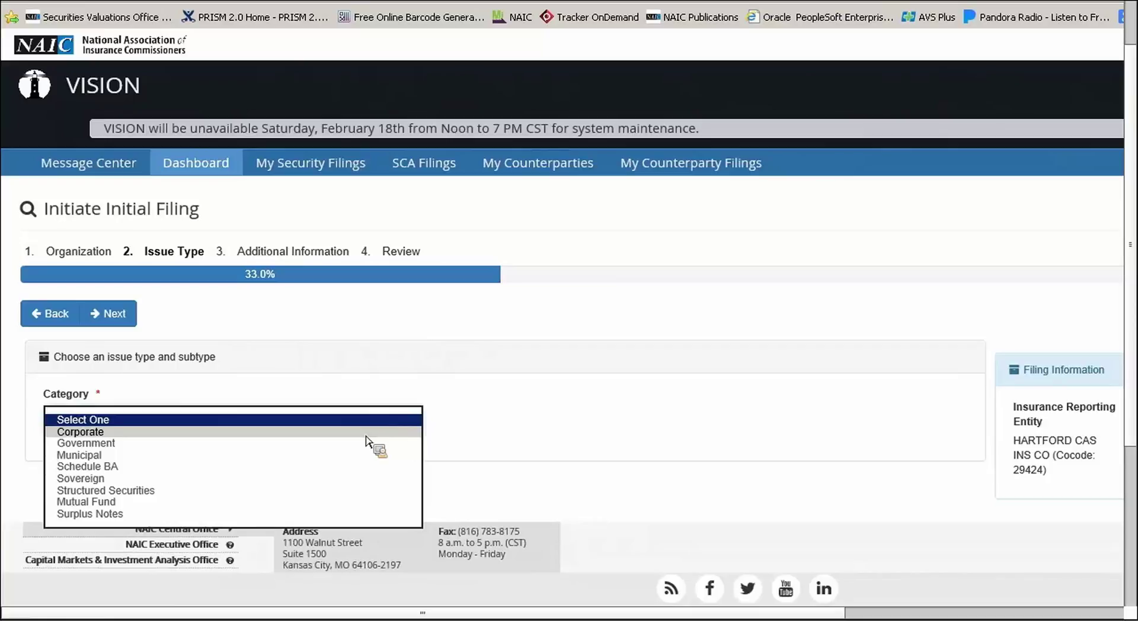
# - Set the issue type to Corporate, Common Stock, Public Common Stock, subtype Open End
pyautogui.click(367, 434)
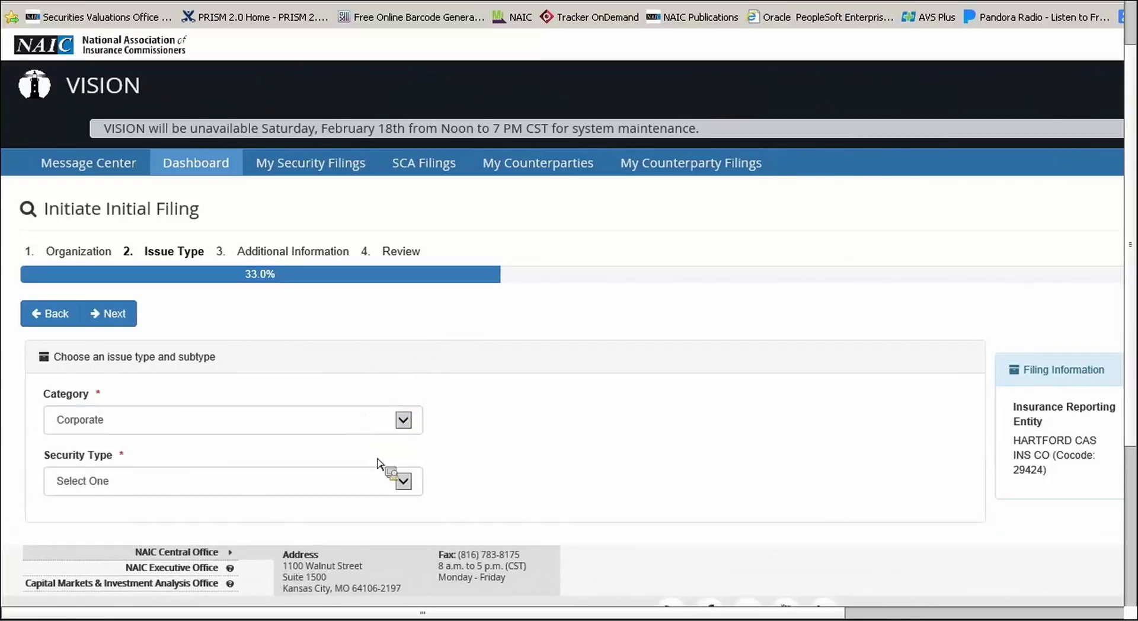
pyautogui.click(406, 478)
pyautogui.scroll(-5, 389, 496)
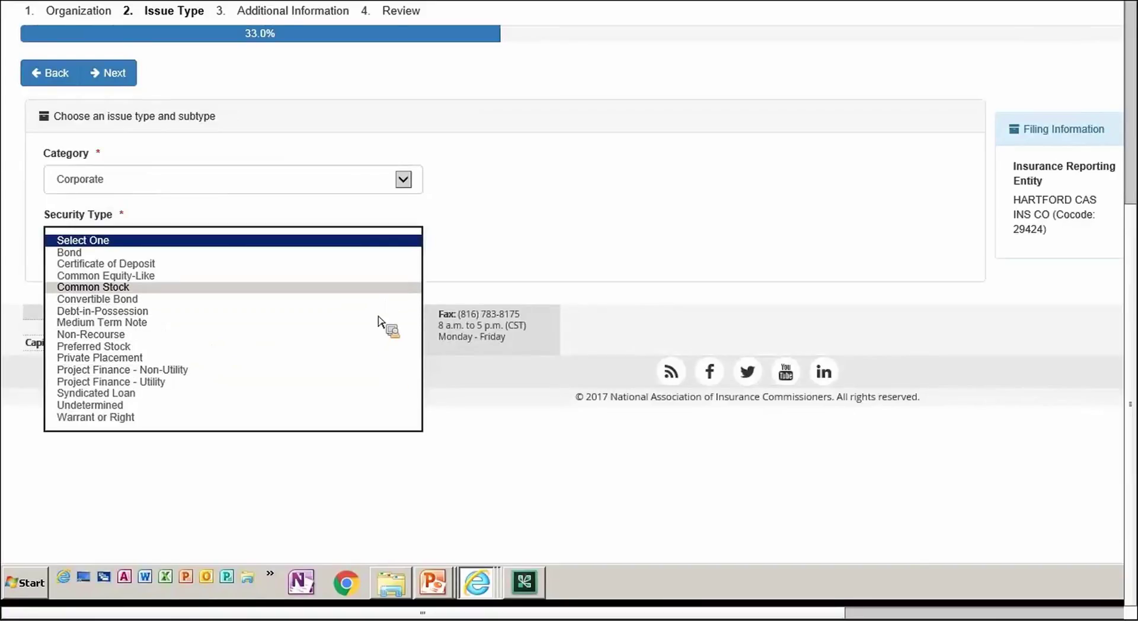
pyautogui.click(373, 289)
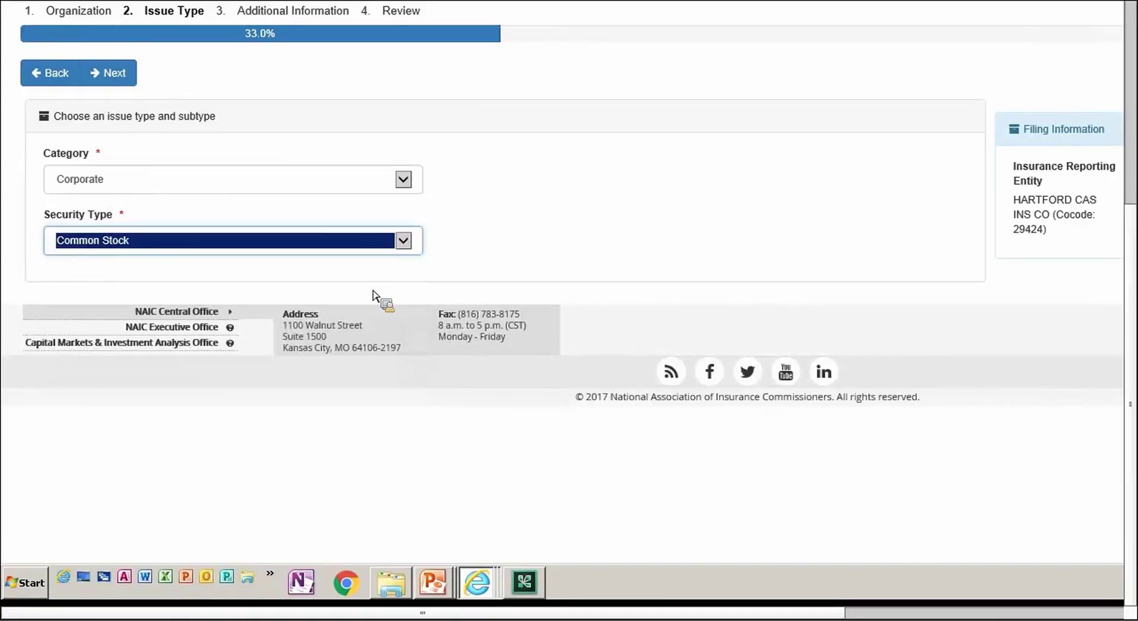
pyautogui.click(418, 301)
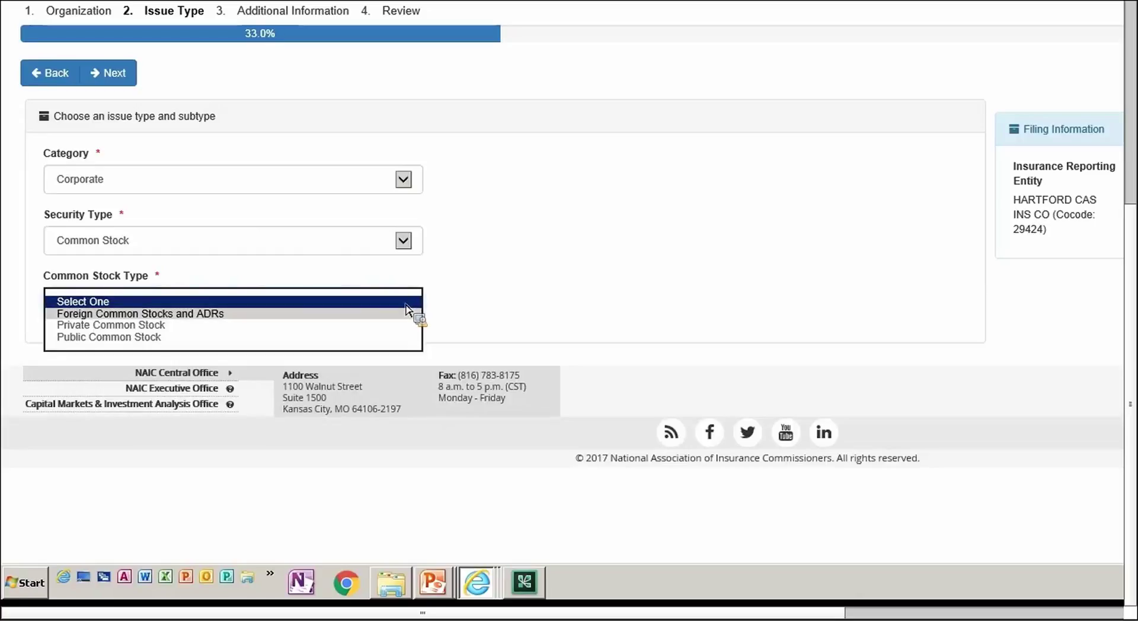
pyautogui.click(373, 337)
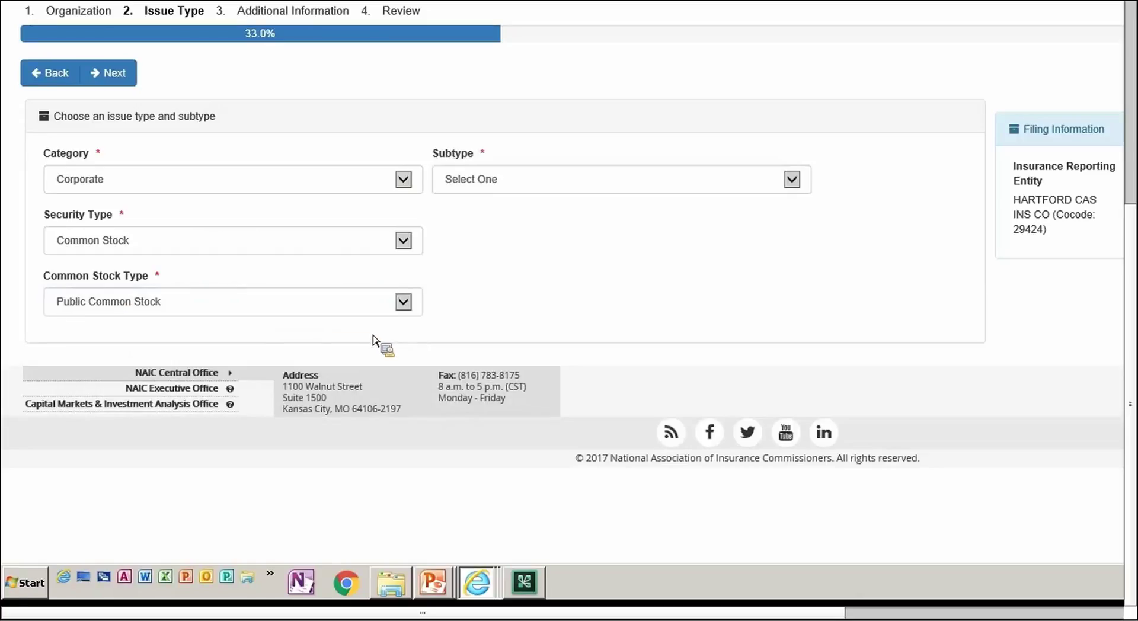
pyautogui.click(792, 179)
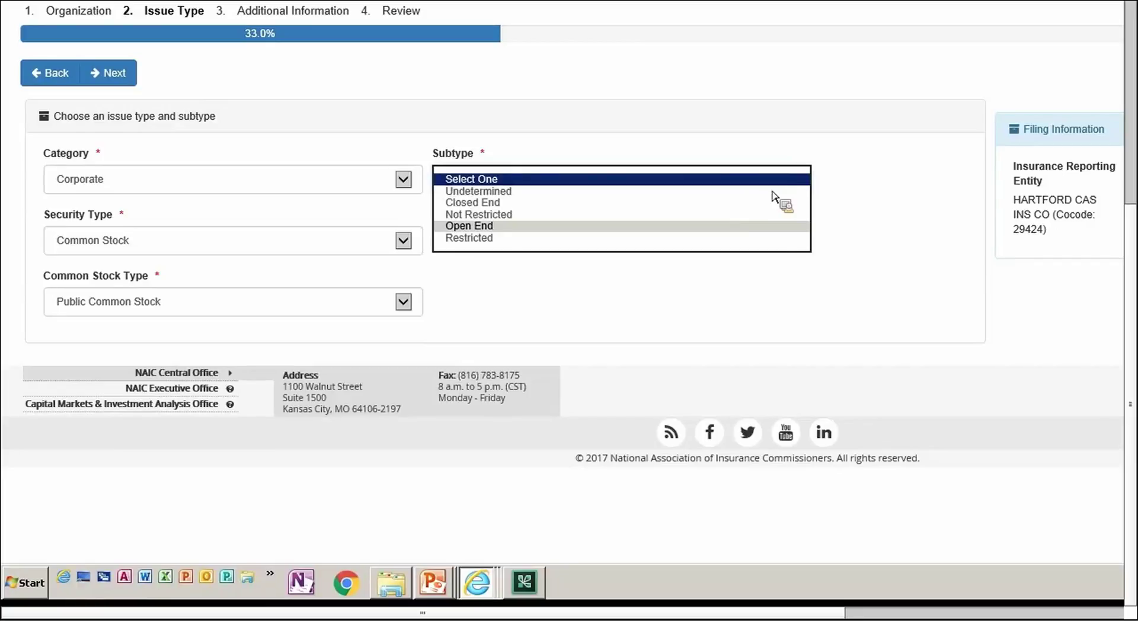
pyautogui.click(650, 233)
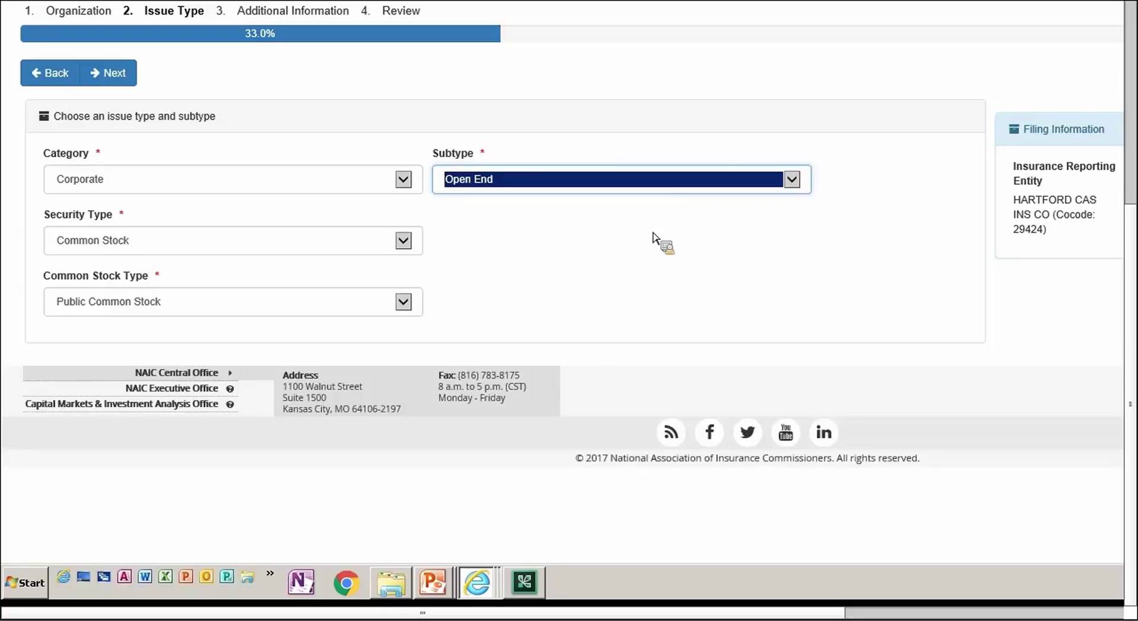
pyautogui.click(118, 74)
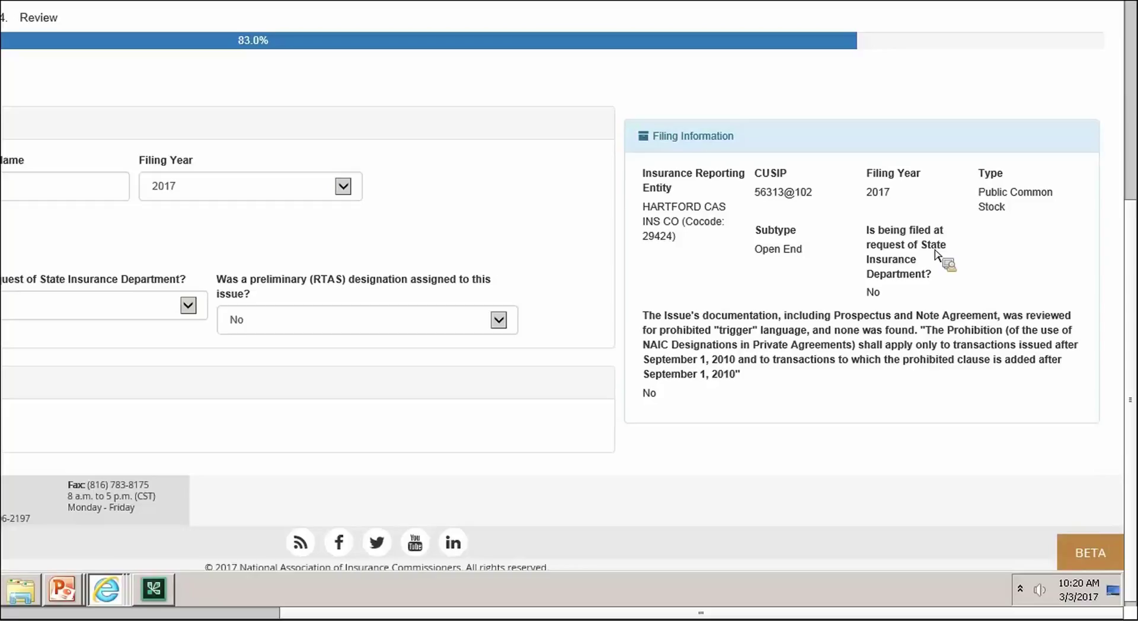
# - Enter Date Acquired 02/01/2016, the analyst's name, and Filing Year 2016
pyautogui.click(134, 188)
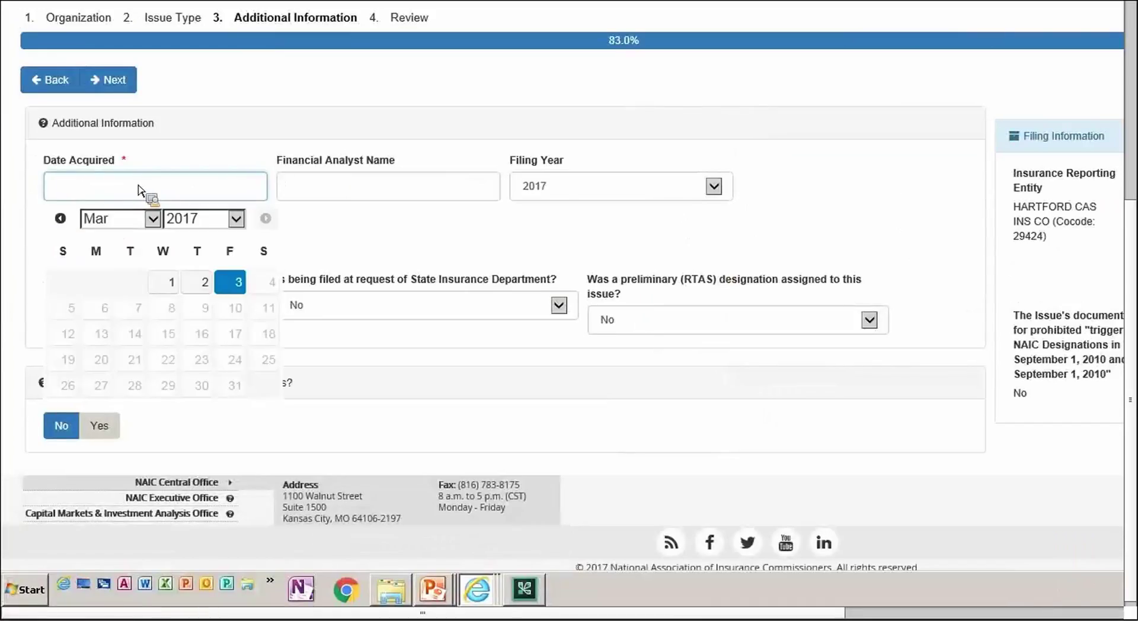
pyautogui.write('02/01/2016')
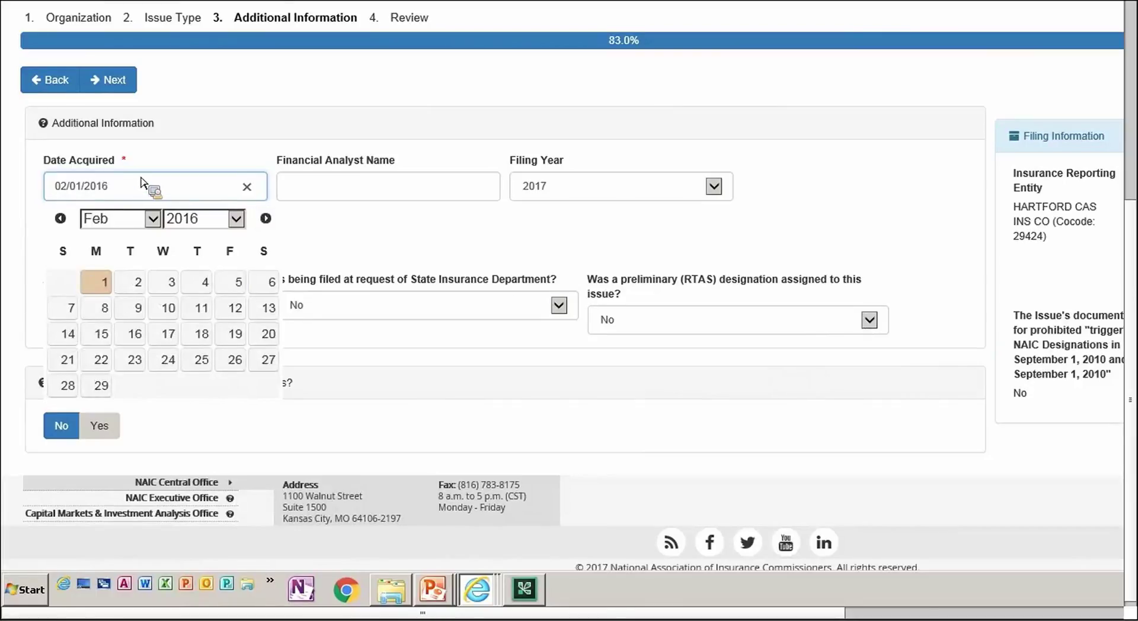
pyautogui.click(355, 190)
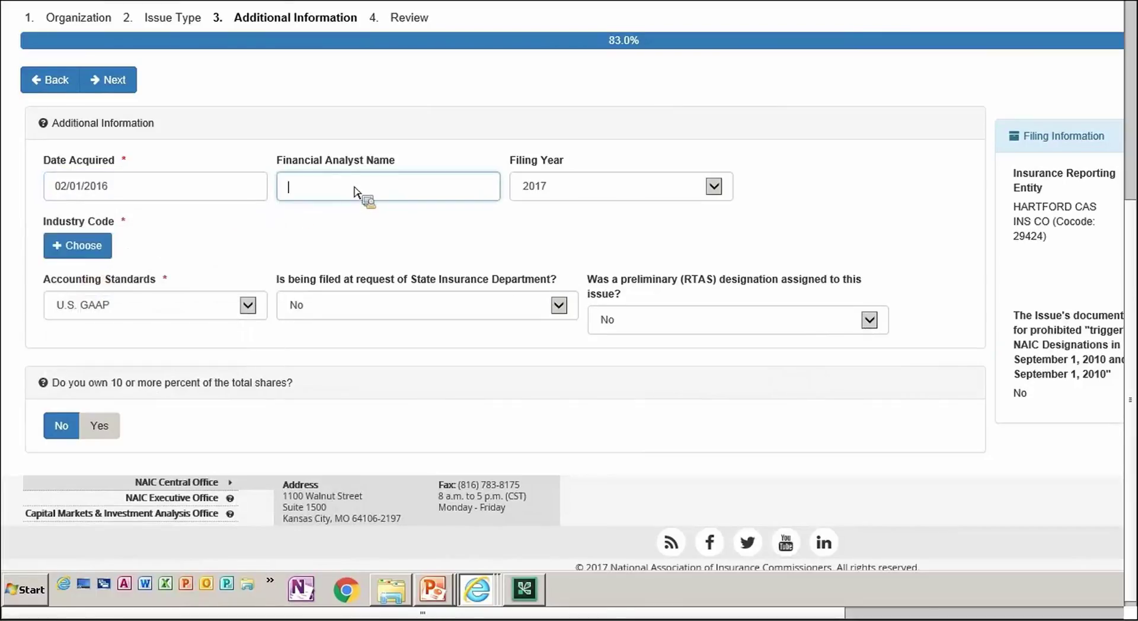
pyautogui.click(713, 186)
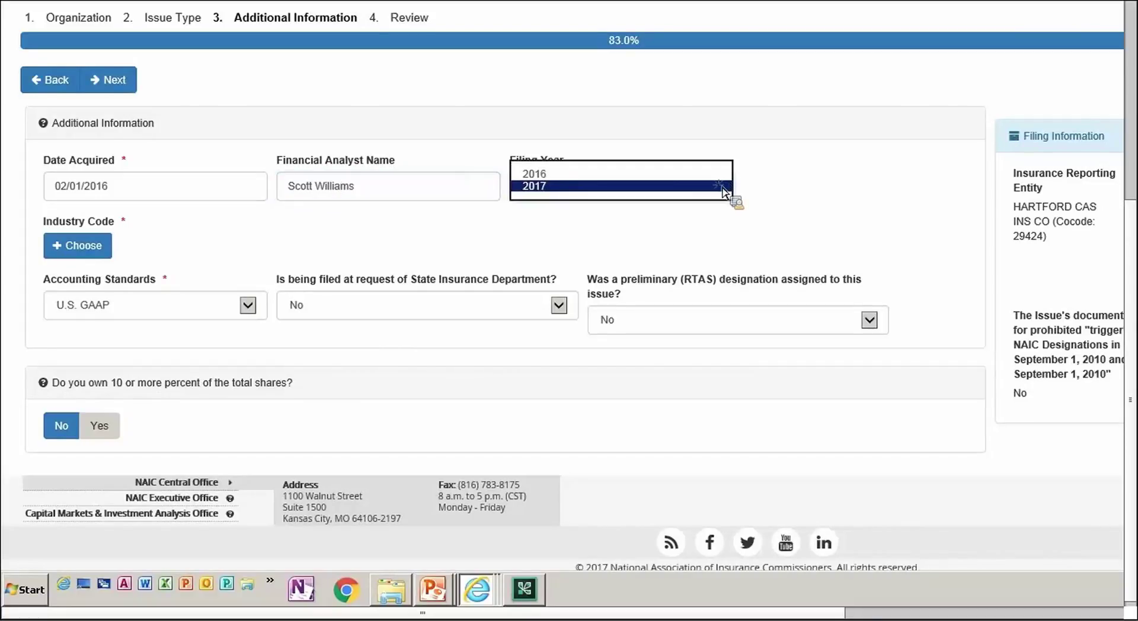
pyautogui.click(649, 175)
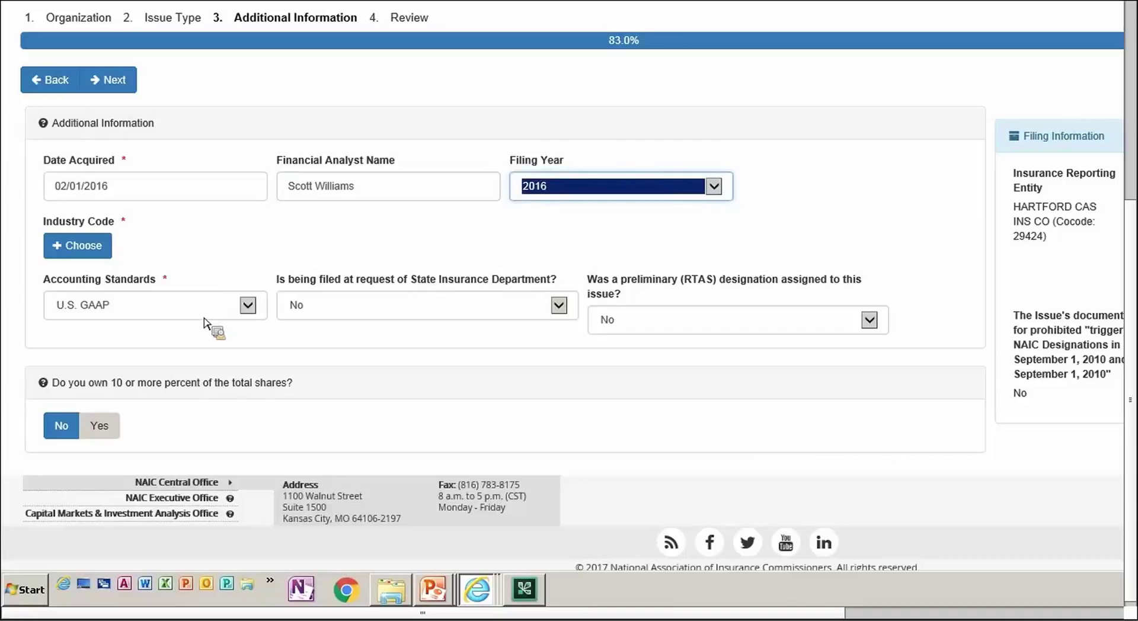
pyautogui.click(100, 246)
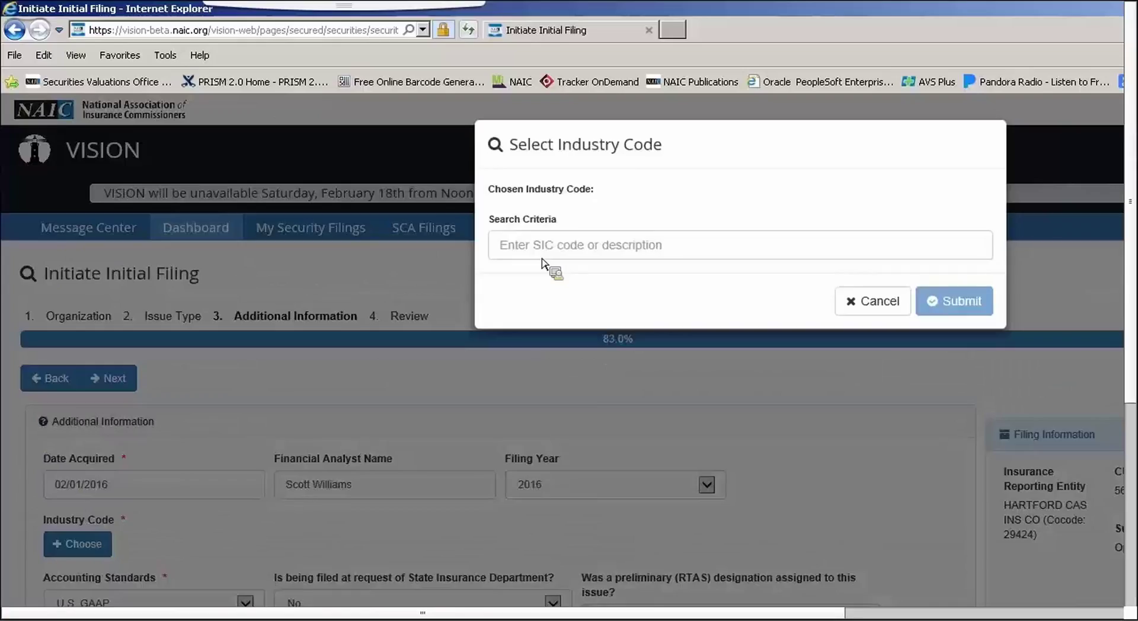
# - Search industry code 0111 and apply 0111 - WHEAT to the filing
pyautogui.click(550, 249)
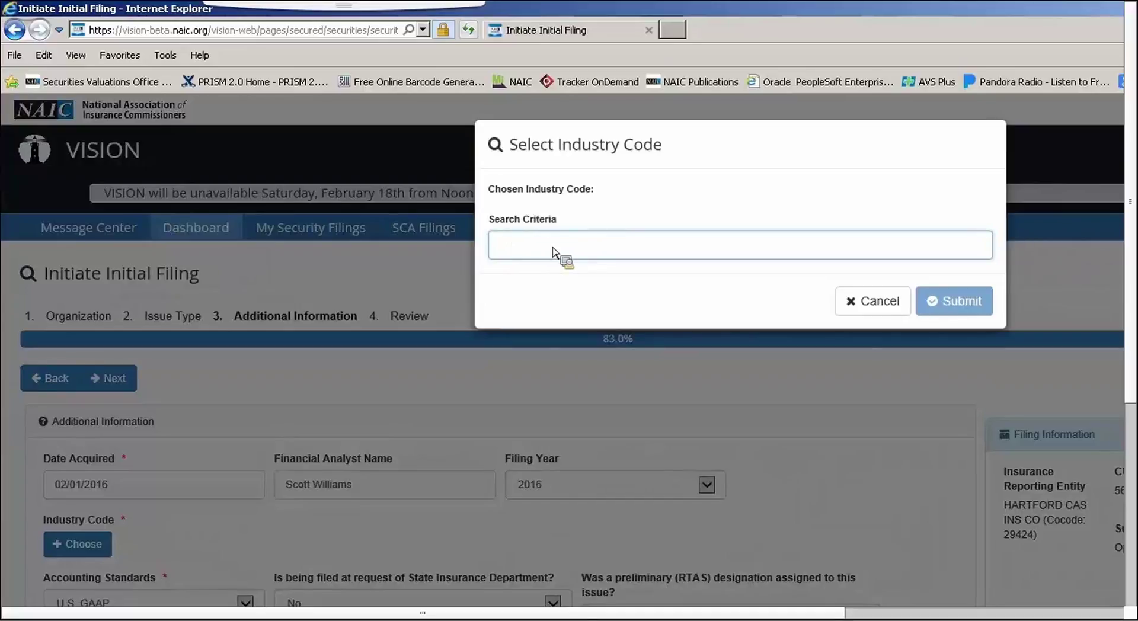
pyautogui.write('0111')
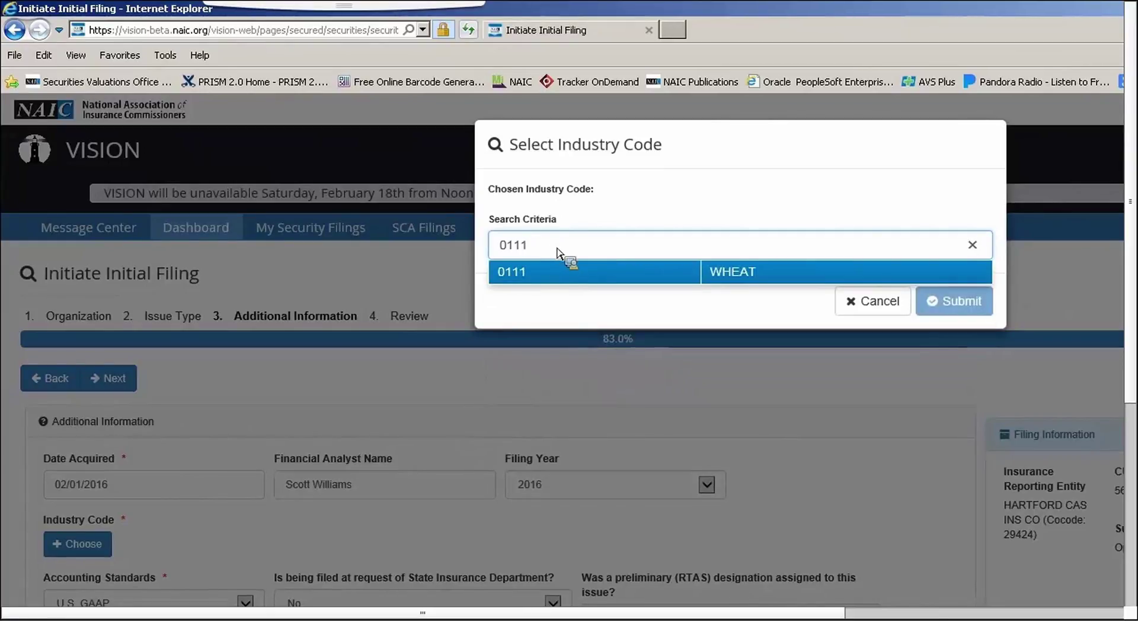
pyautogui.click(737, 273)
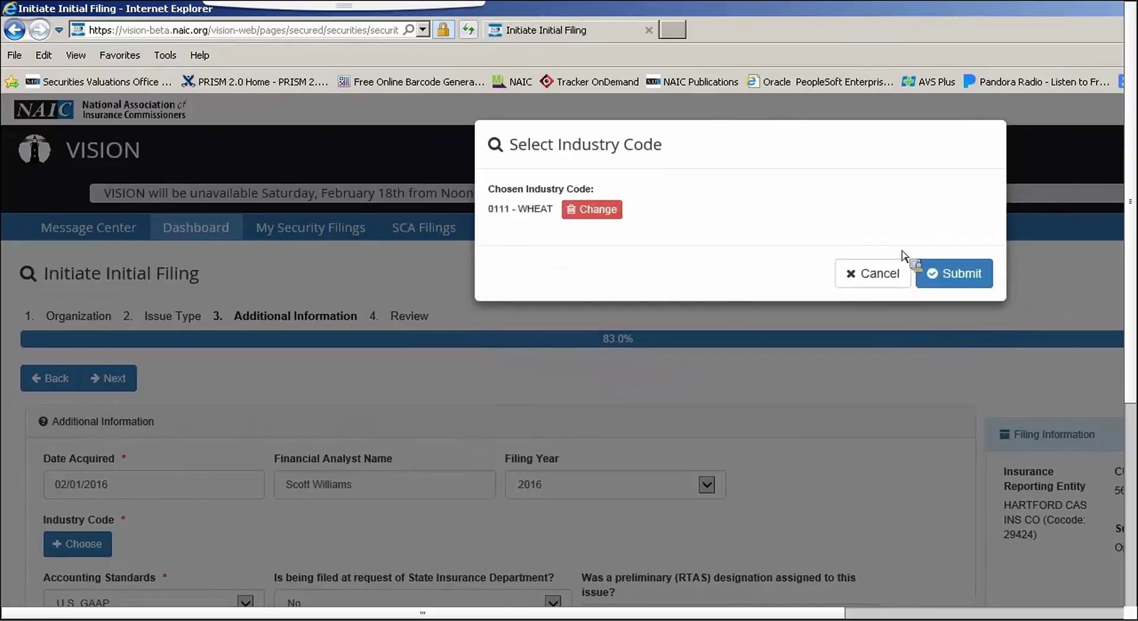
pyautogui.click(955, 271)
pyautogui.scroll(-4, 636, 354)
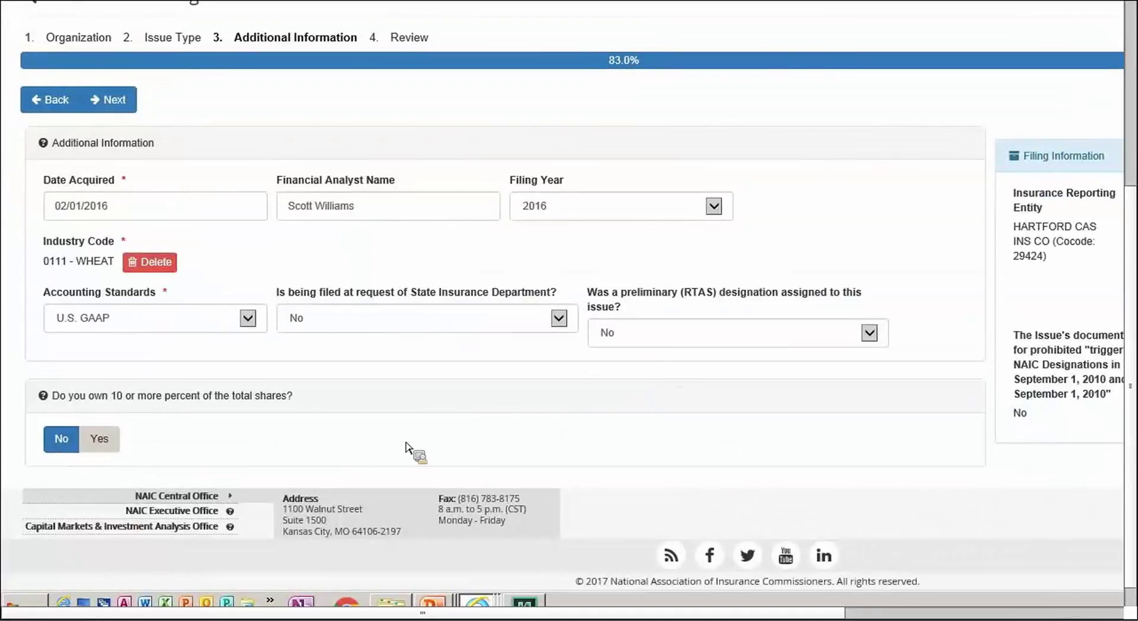
# - Advance to step 4, Review, and run Prepare Filing
pyautogui.click(115, 101)
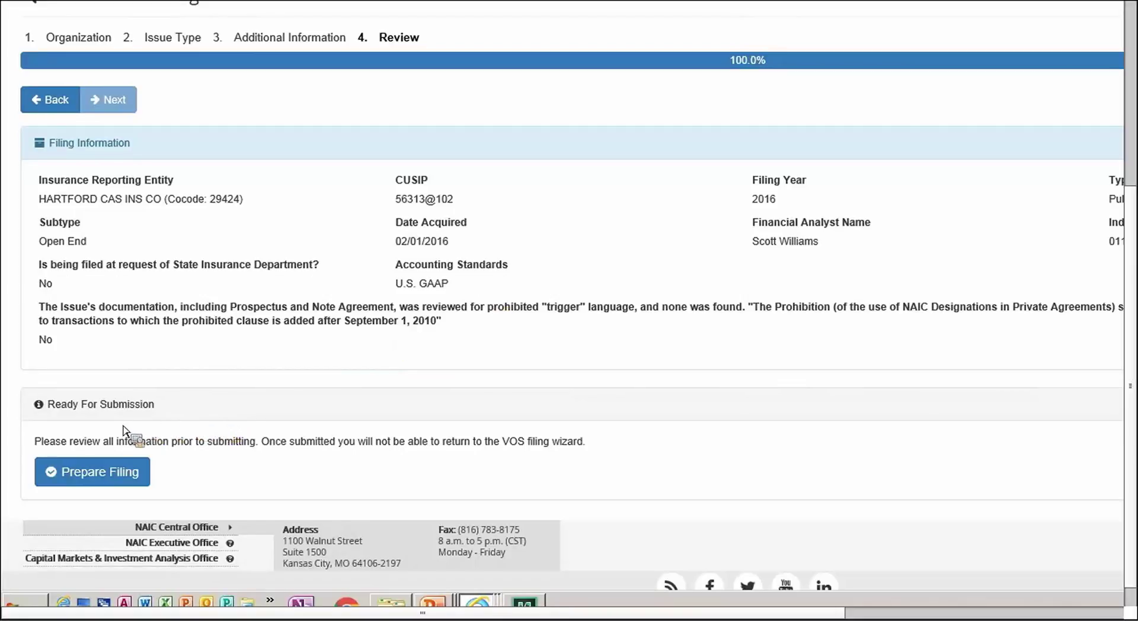
pyautogui.click(83, 469)
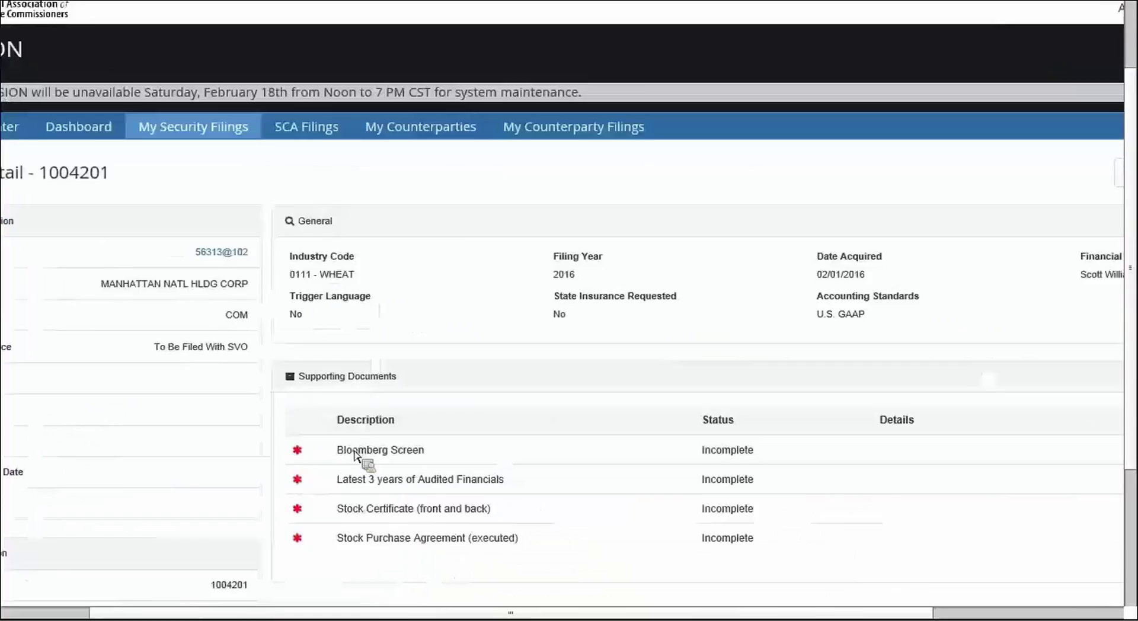
# - Scroll Filing Detail - 1004201 down to the Supporting Documents table
pyautogui.scroll(-3, 560, 296)
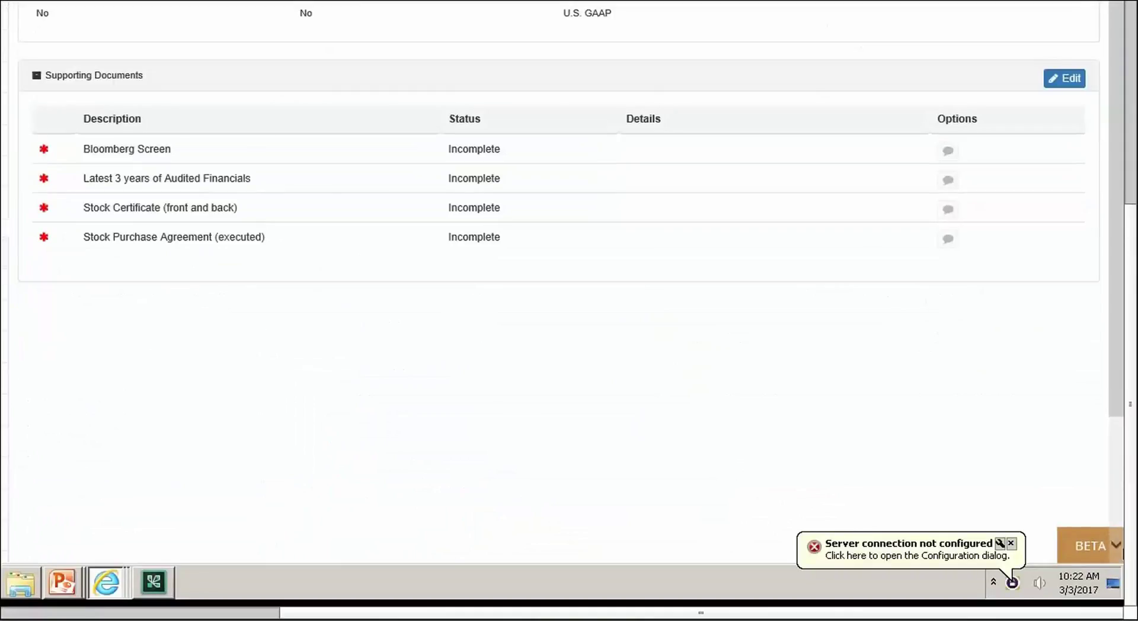
pyautogui.scroll(-3, 1119, 555)
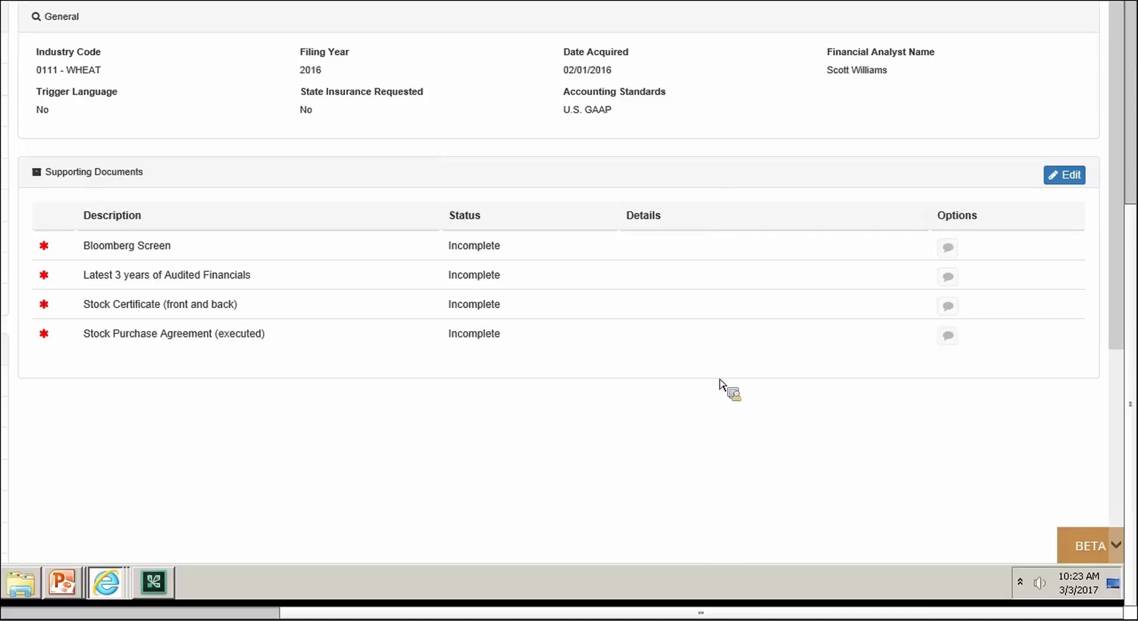
# - Upload Pricing Screen.docx as the Bloomberg Screen supporting document
pyautogui.click(1056, 178)
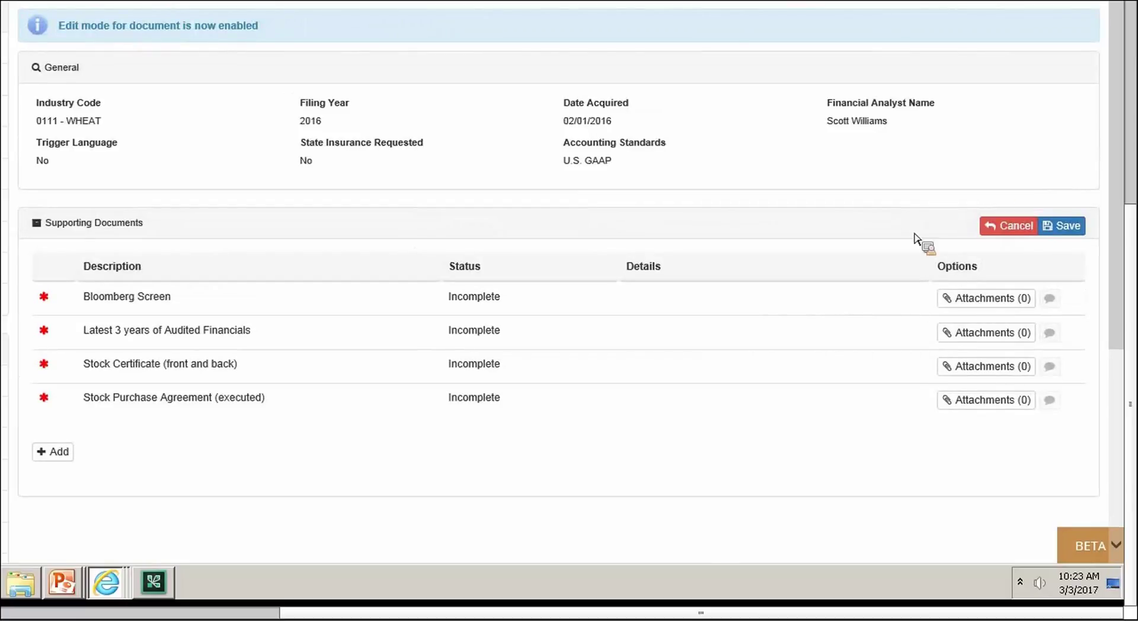
pyautogui.click(945, 293)
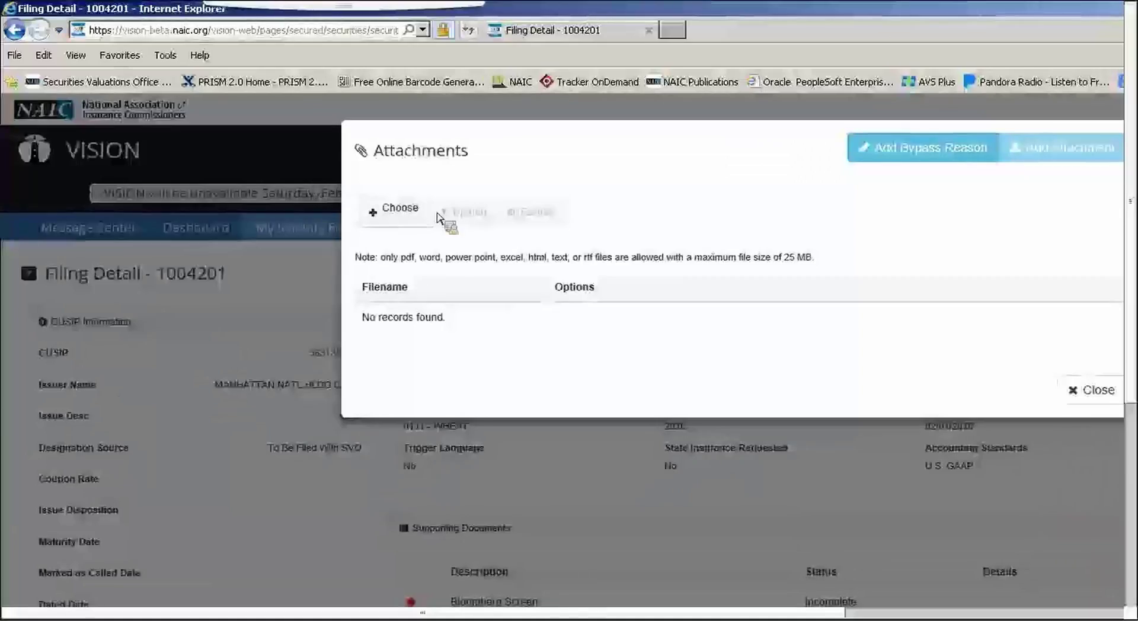
pyautogui.click(396, 212)
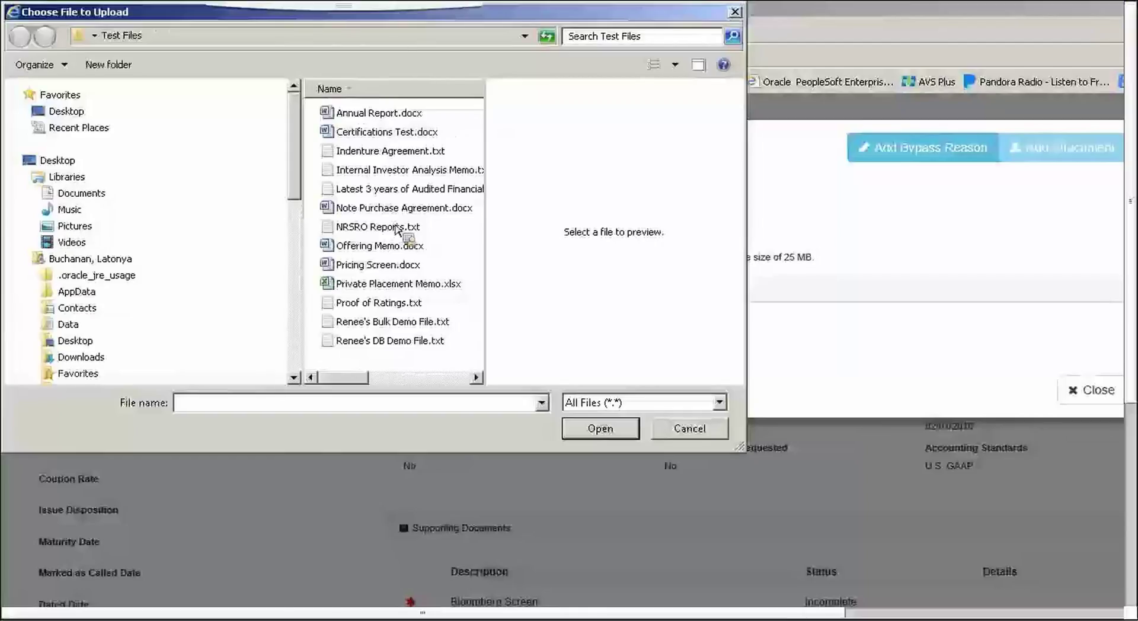
pyautogui.doubleClick(367, 264)
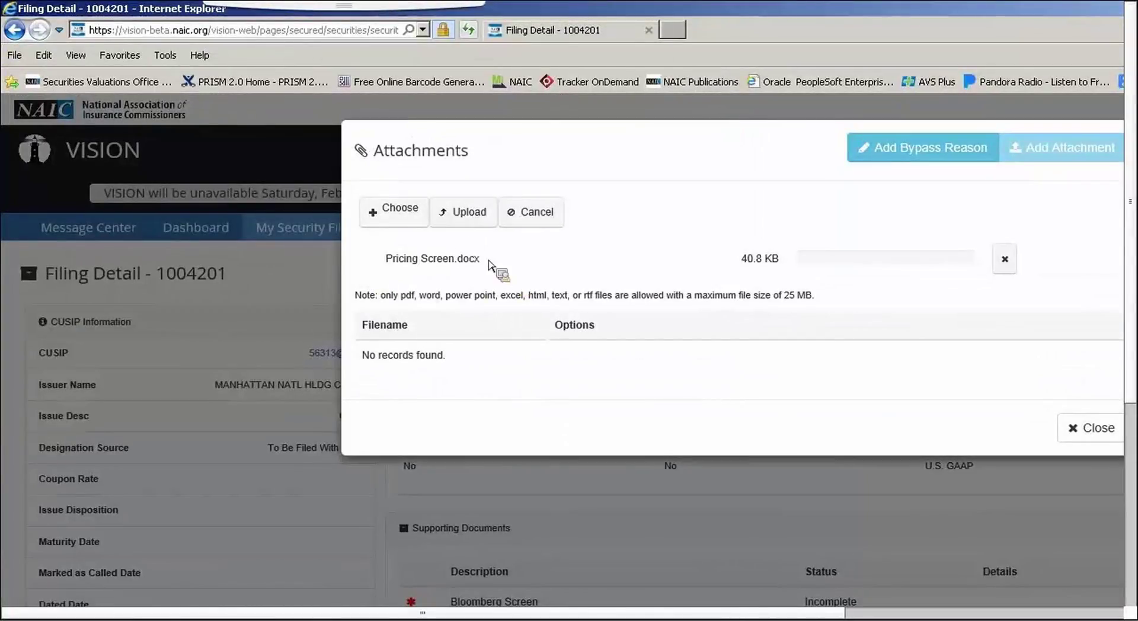
pyautogui.click(465, 216)
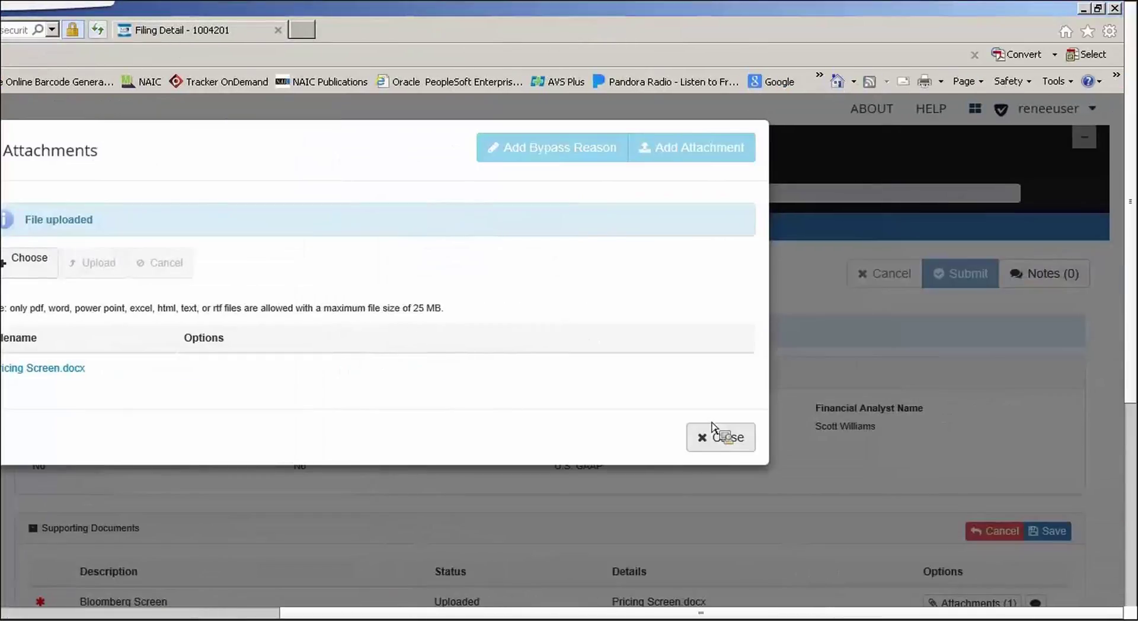
pyautogui.click(738, 446)
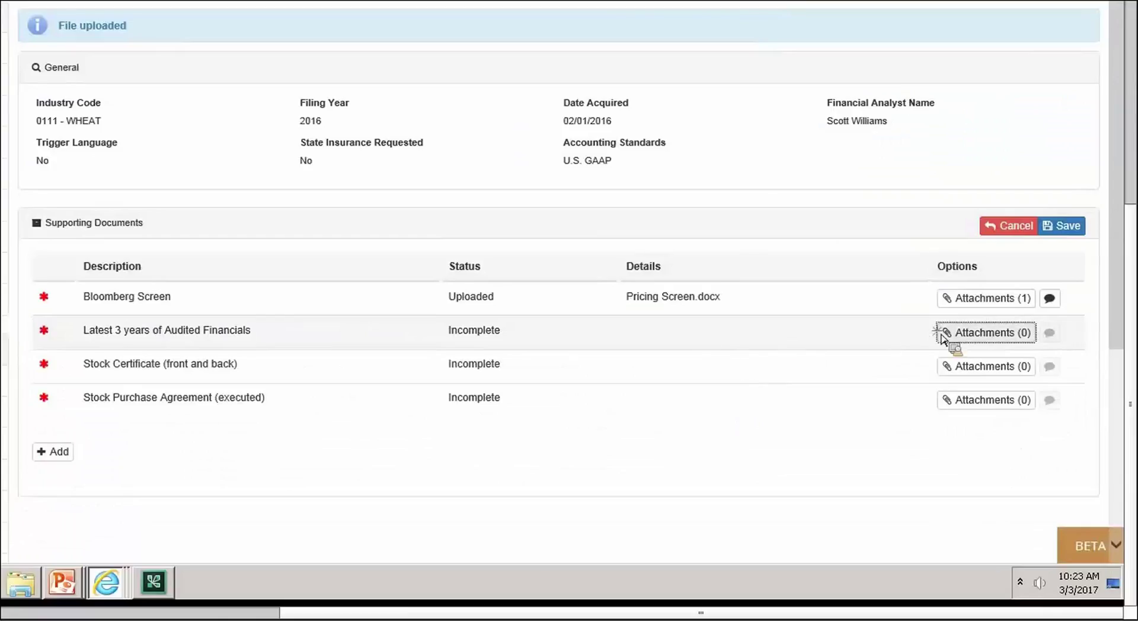
# - Bypass the Latest 3 years of Audited Financials with reason 'Test', then open the Stock Certificate's attachments
pyautogui.click(981, 332)
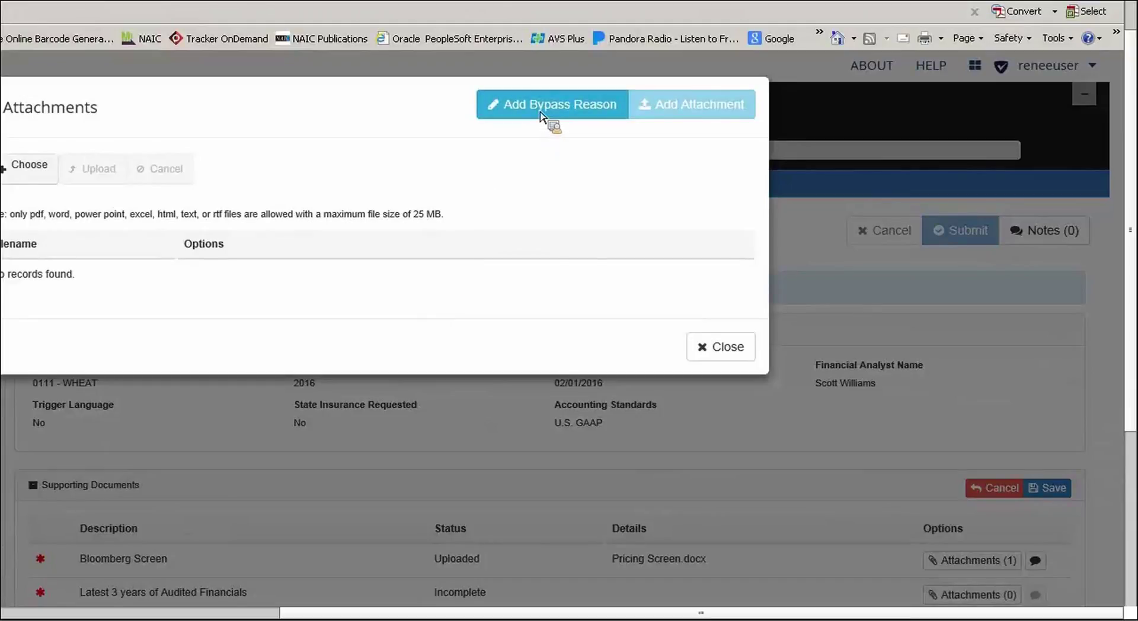
pyautogui.click(539, 114)
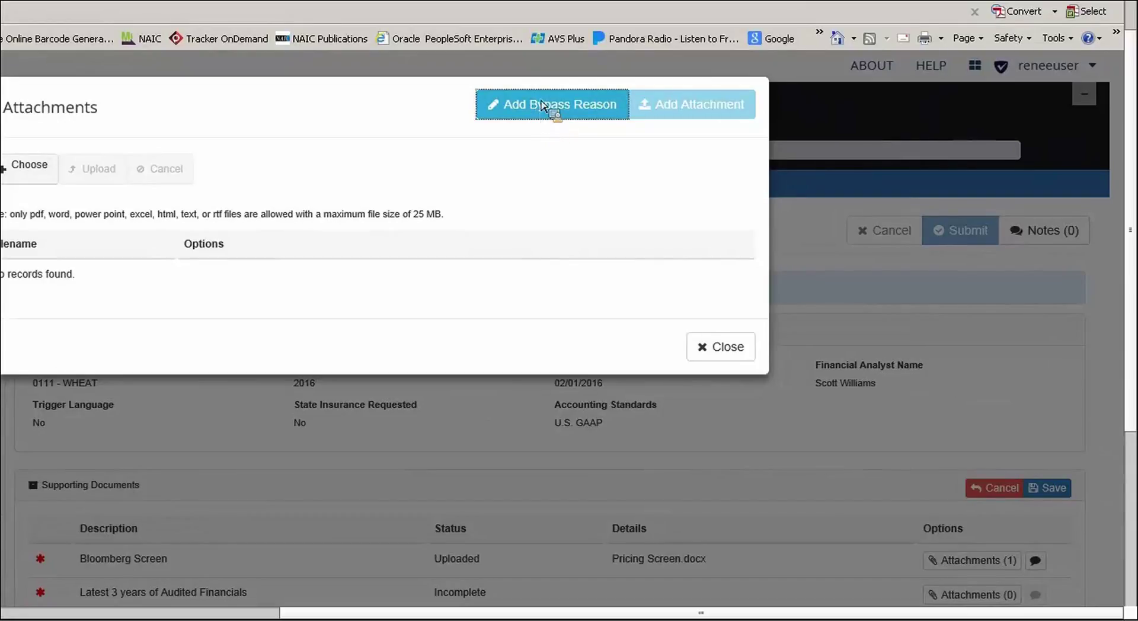
pyautogui.click(545, 114)
pyautogui.click(183, 179)
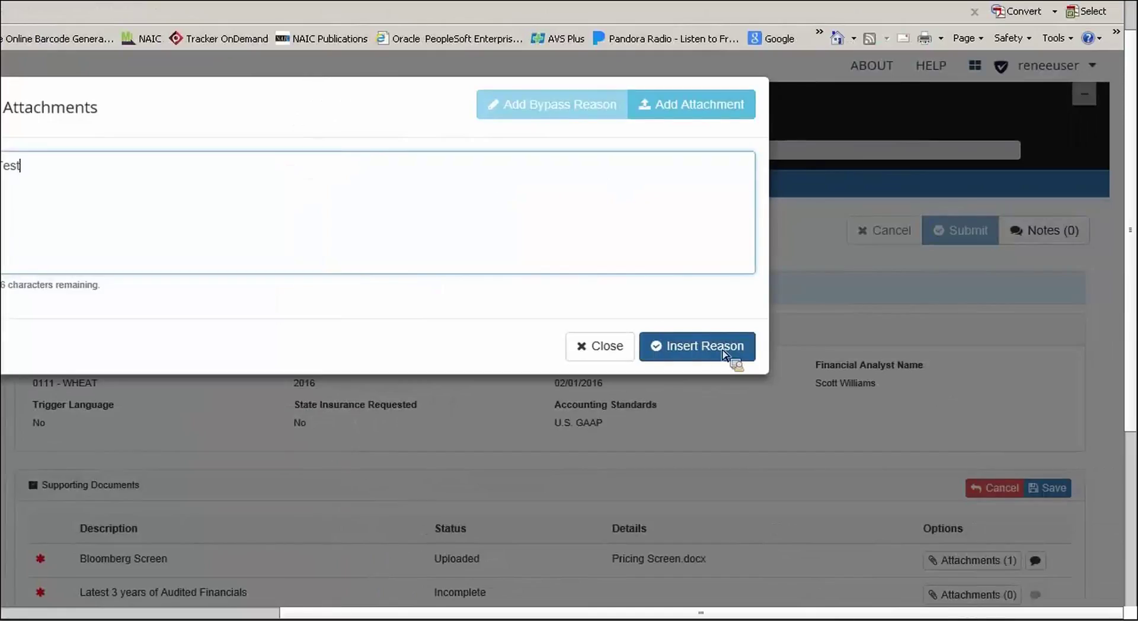
pyautogui.click(1077, 350)
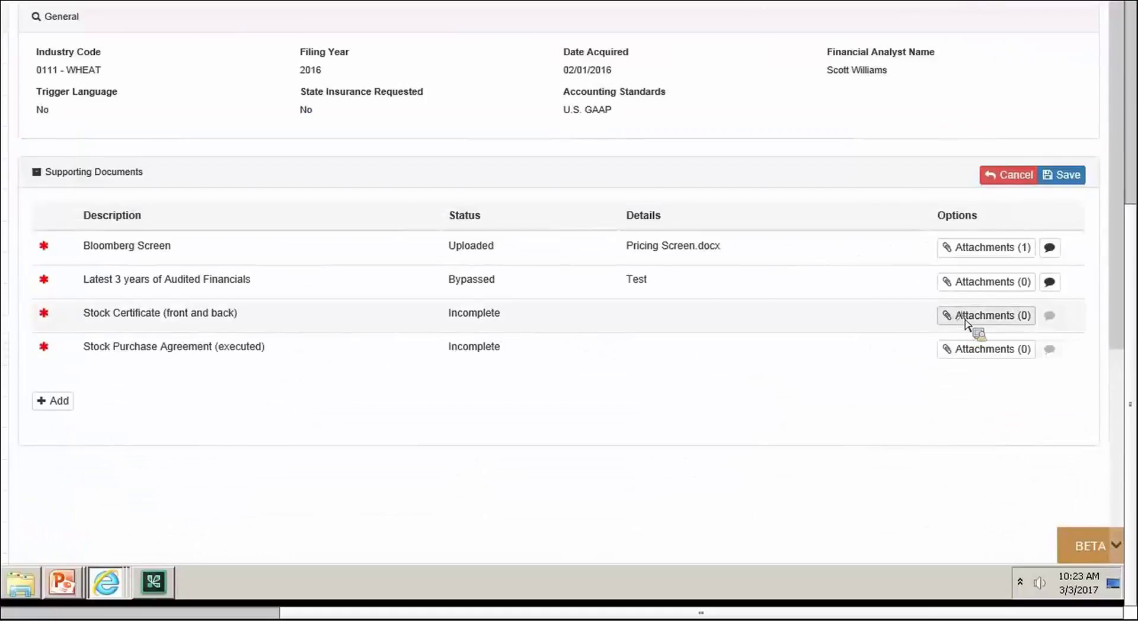
pyautogui.click(986, 576)
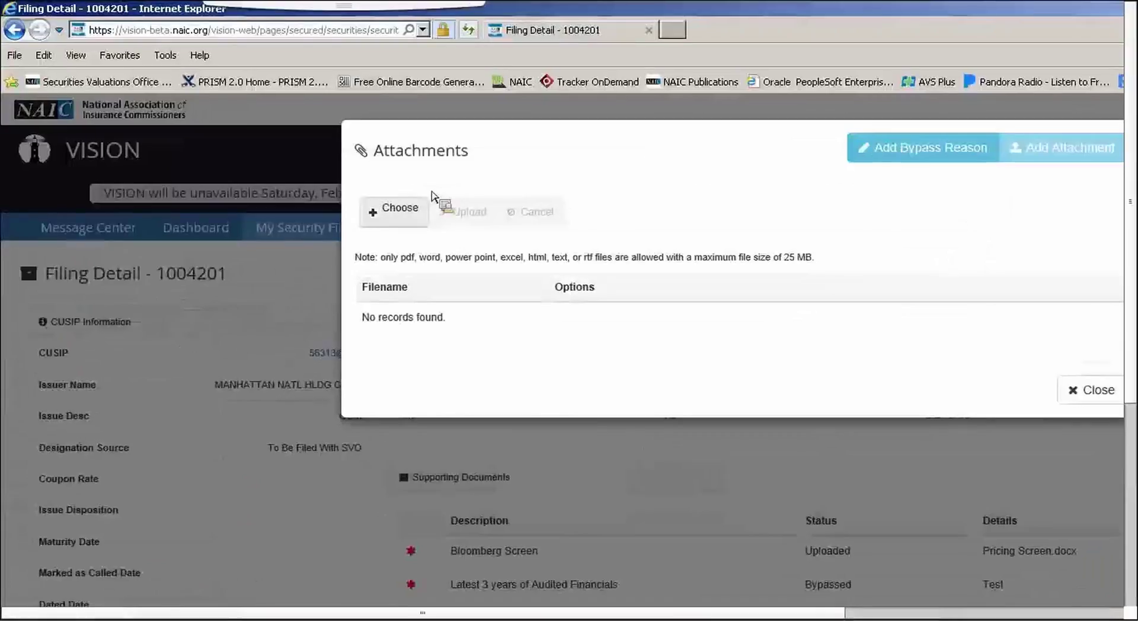
# - Upload Certifications Test.docx as the Stock Certificate attachment
pyautogui.click(398, 208)
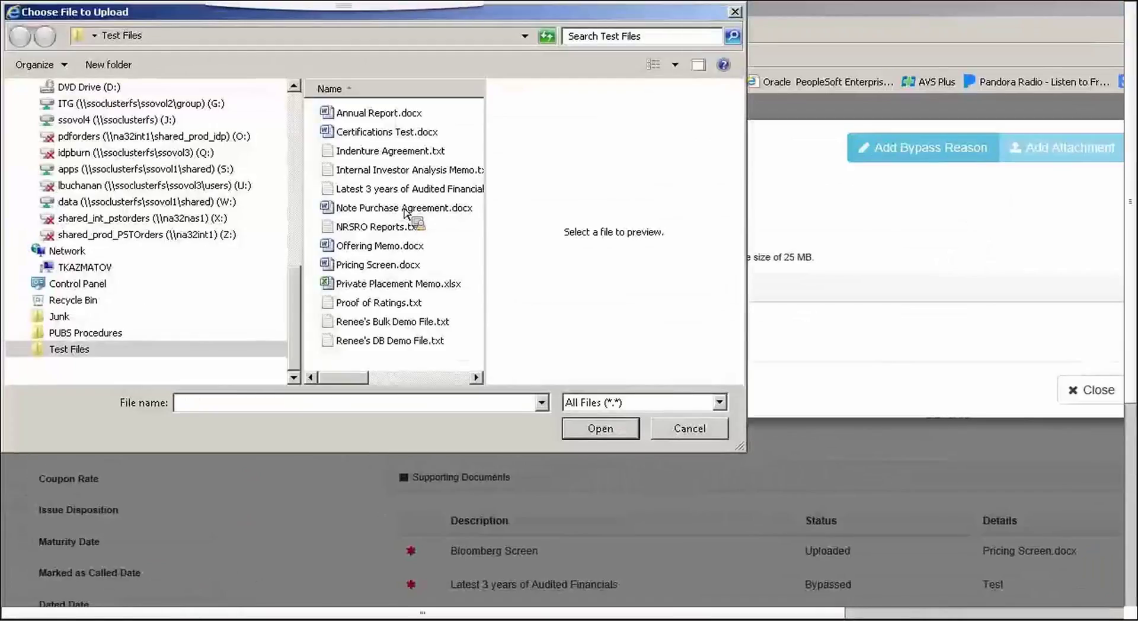
pyautogui.doubleClick(368, 131)
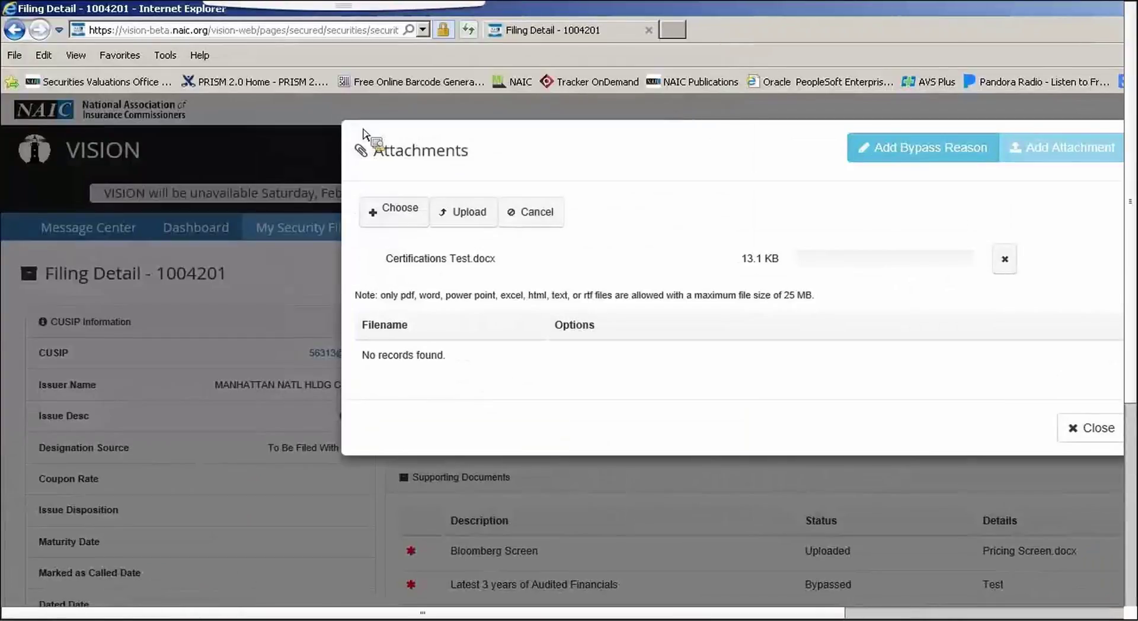
pyautogui.click(468, 213)
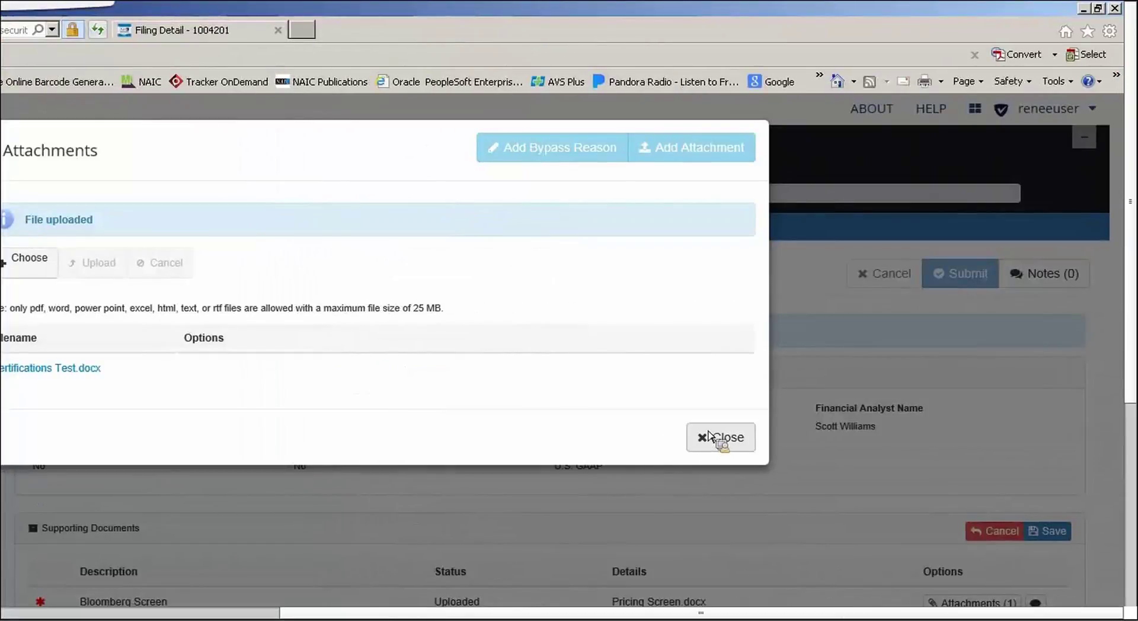
pyautogui.click(698, 438)
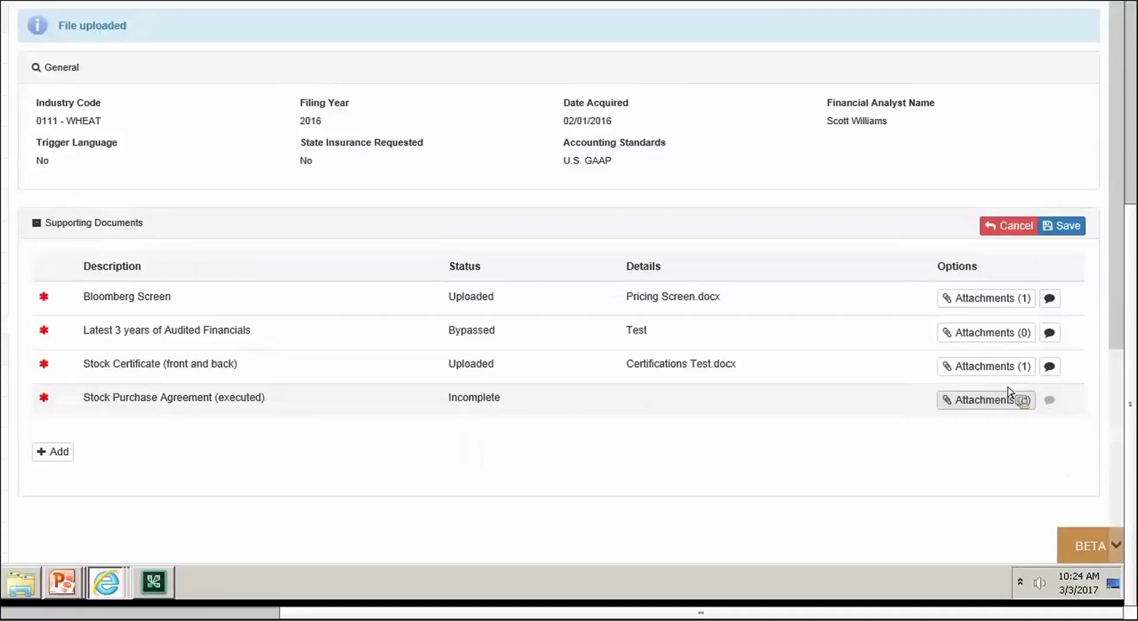
# - Upload Offering Memo.docx as the Stock Purchase Agreement attachment
pyautogui.click(980, 401)
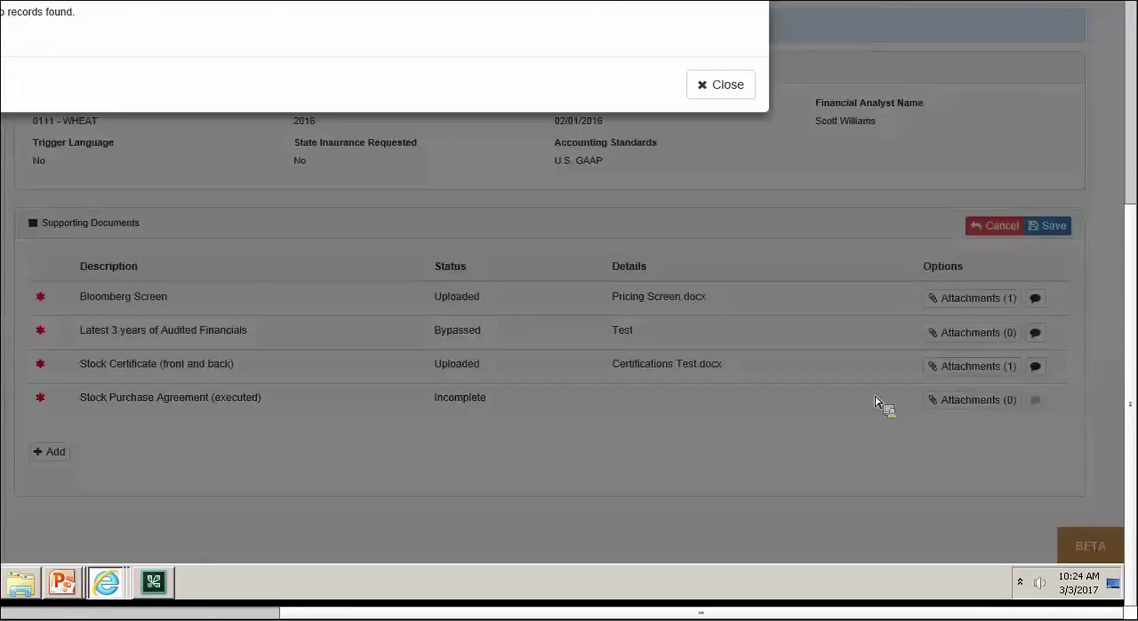
pyautogui.click(698, 334)
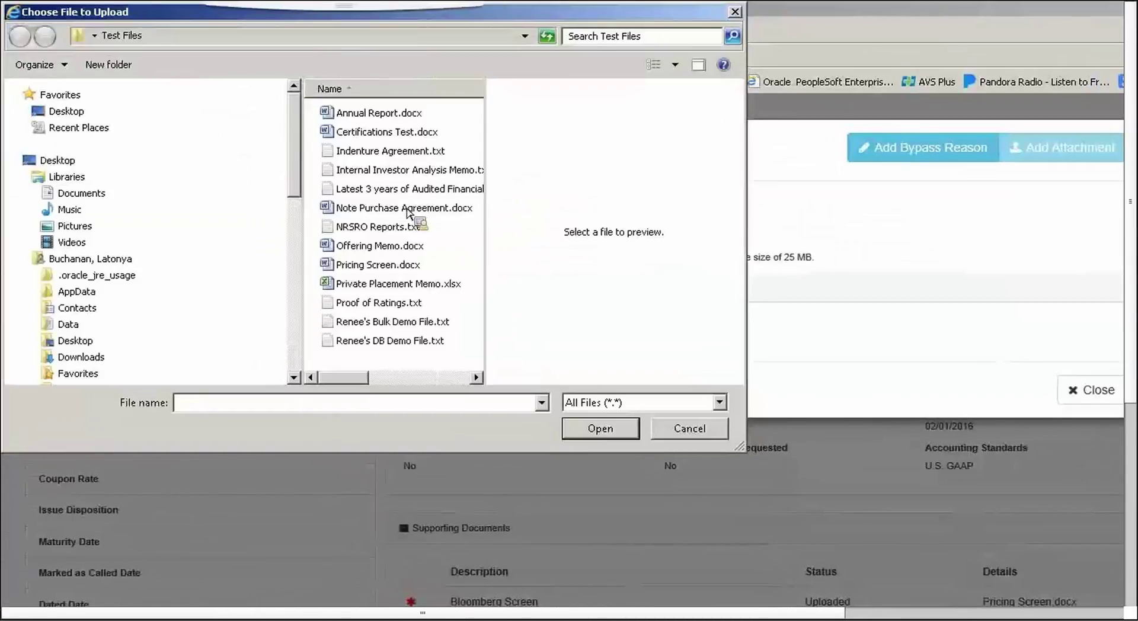
pyautogui.doubleClick(361, 248)
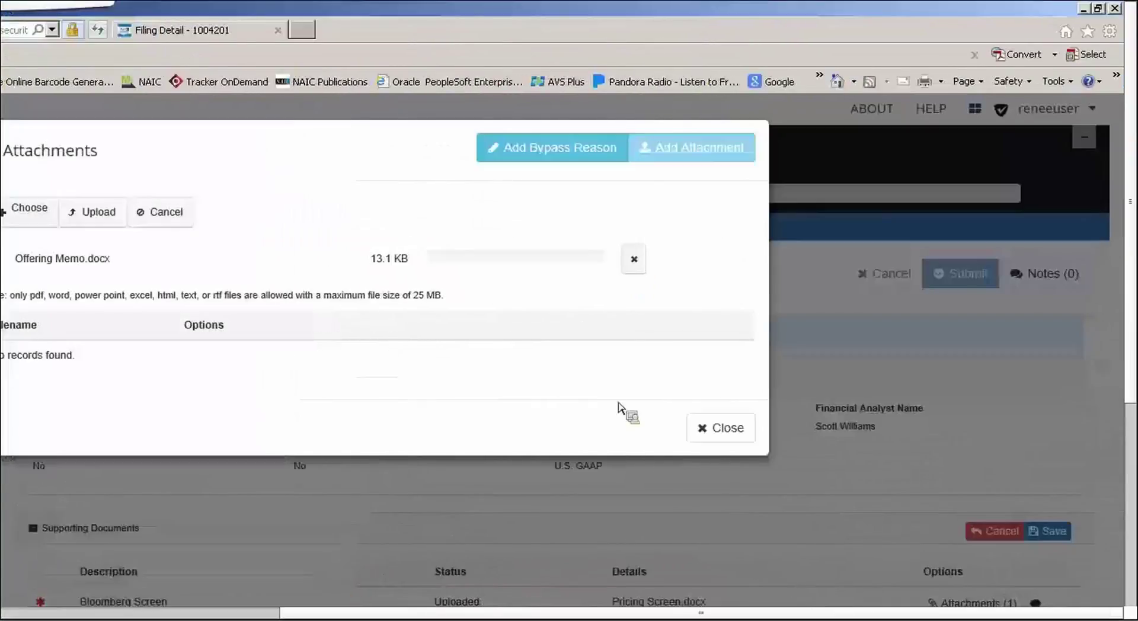
pyautogui.click(474, 213)
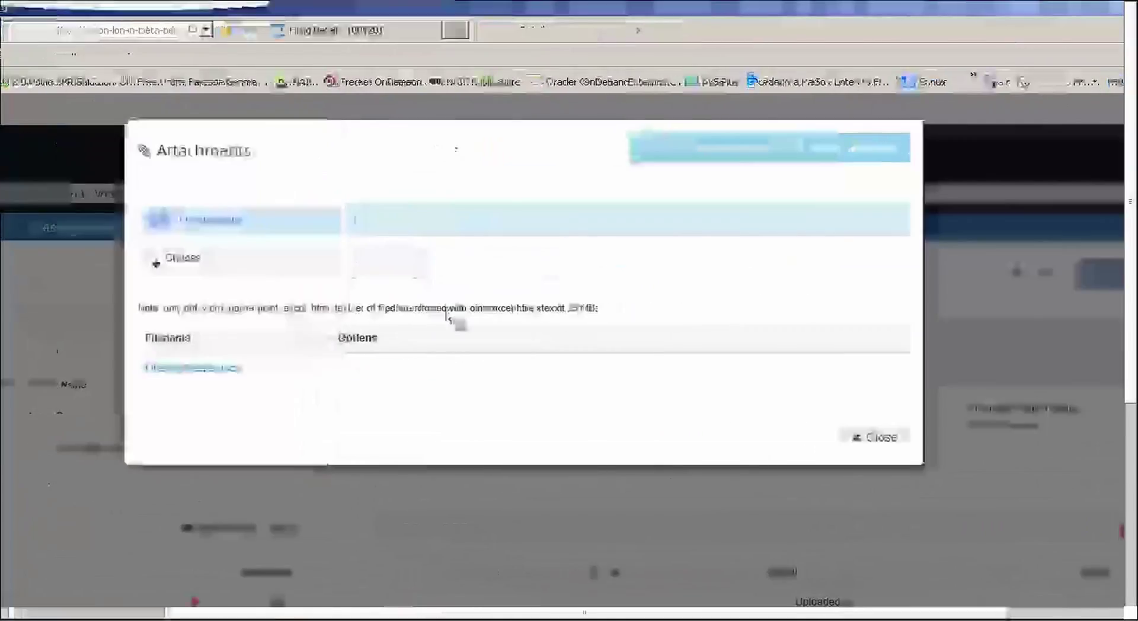
pyautogui.click(875, 437)
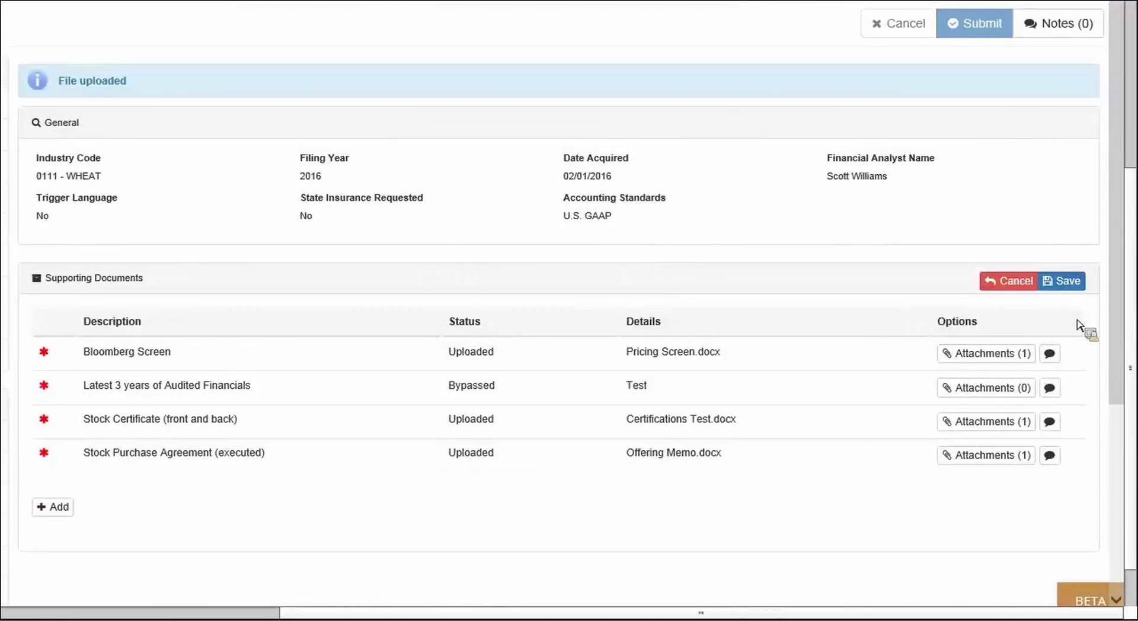
pyautogui.hscroll(-6, 711, 415)
# - Add SCA Permitted and Prescribed Practices as a new supporting document type
pyautogui.click(416, 509)
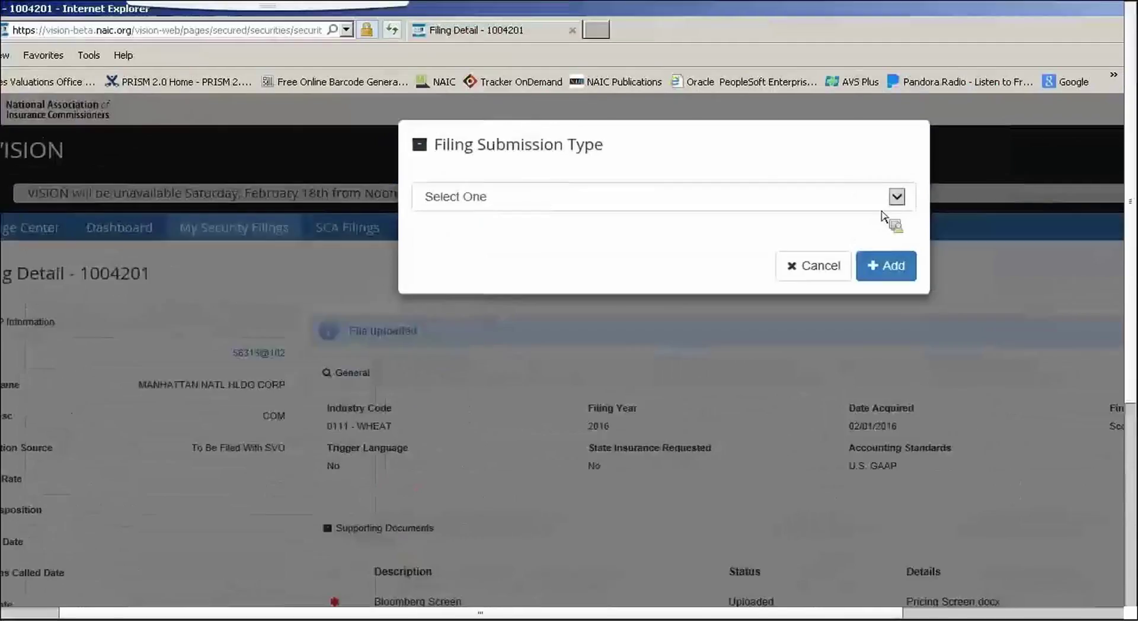
pyautogui.click(892, 202)
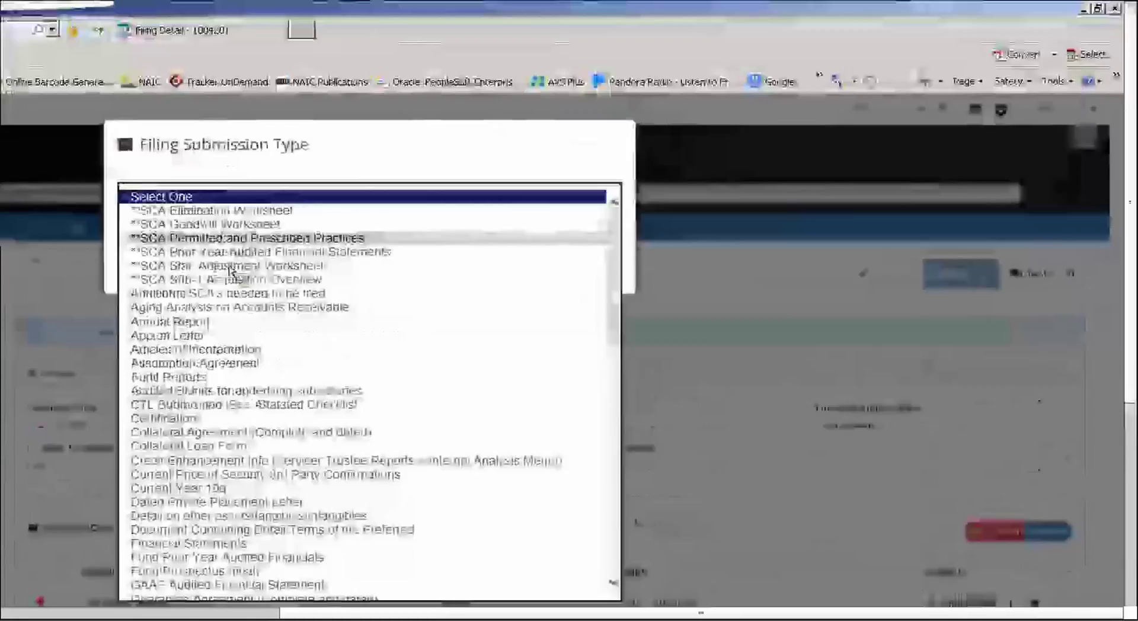
pyautogui.click(223, 225)
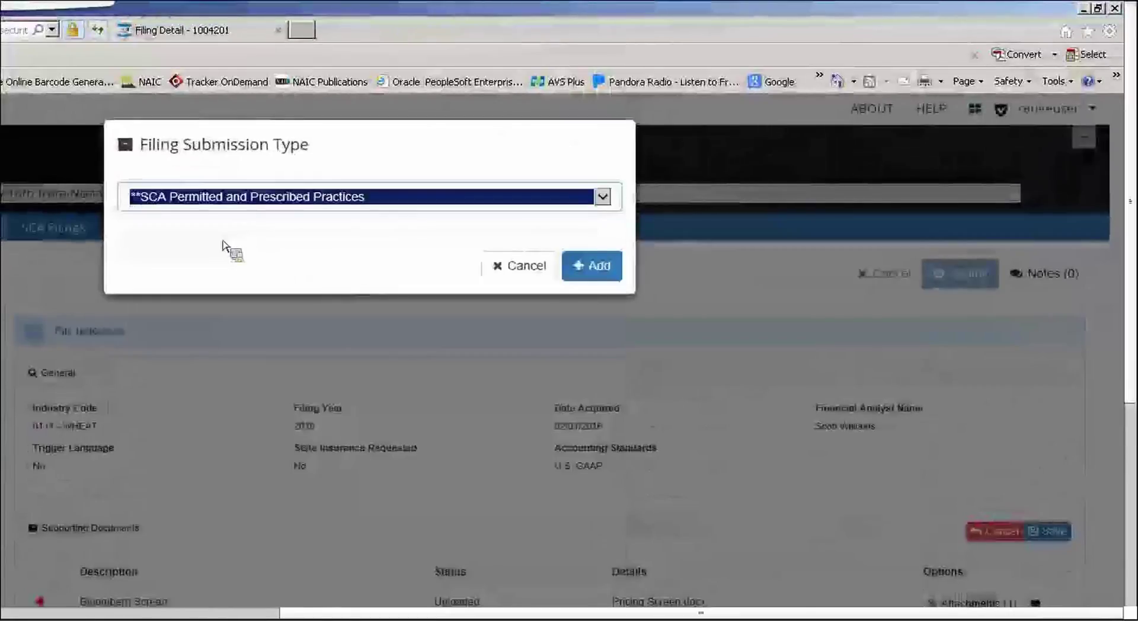
pyautogui.click(600, 266)
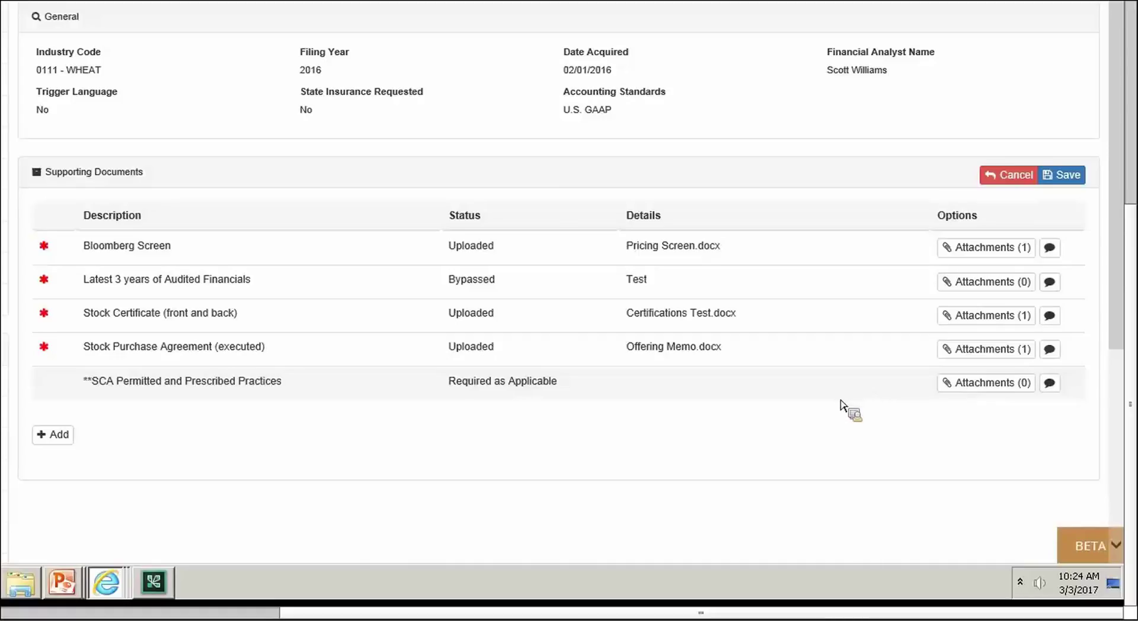
# - Give the SCA Permitted and Prescribed Practices document bypass reason 'Completed in error.' and save filing 1004201
pyautogui.click(971, 385)
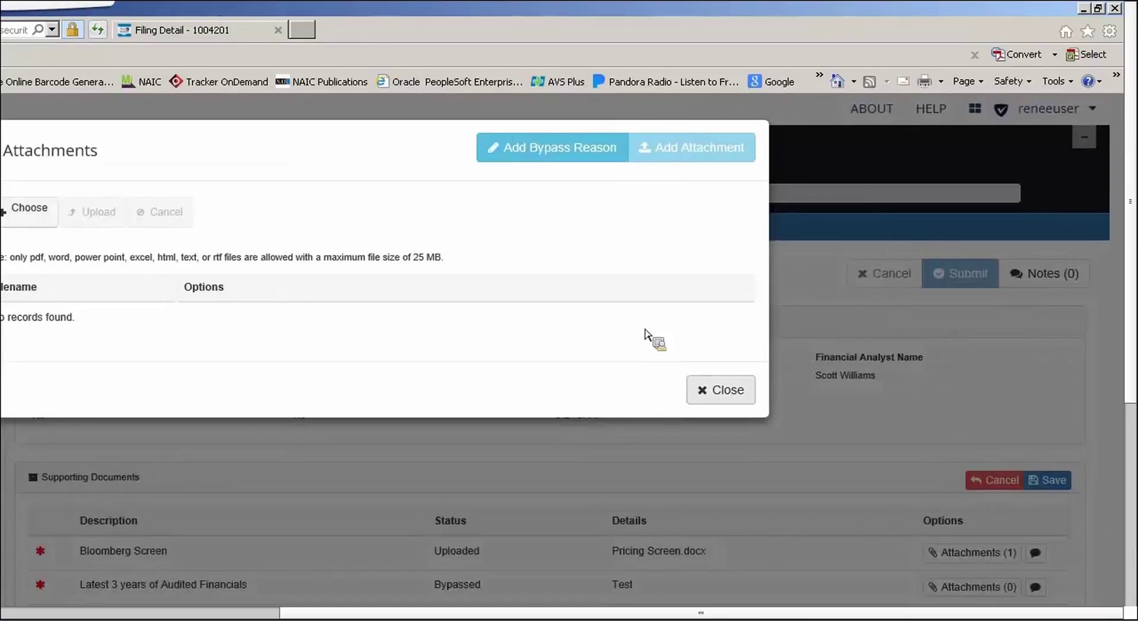
pyautogui.click(713, 391)
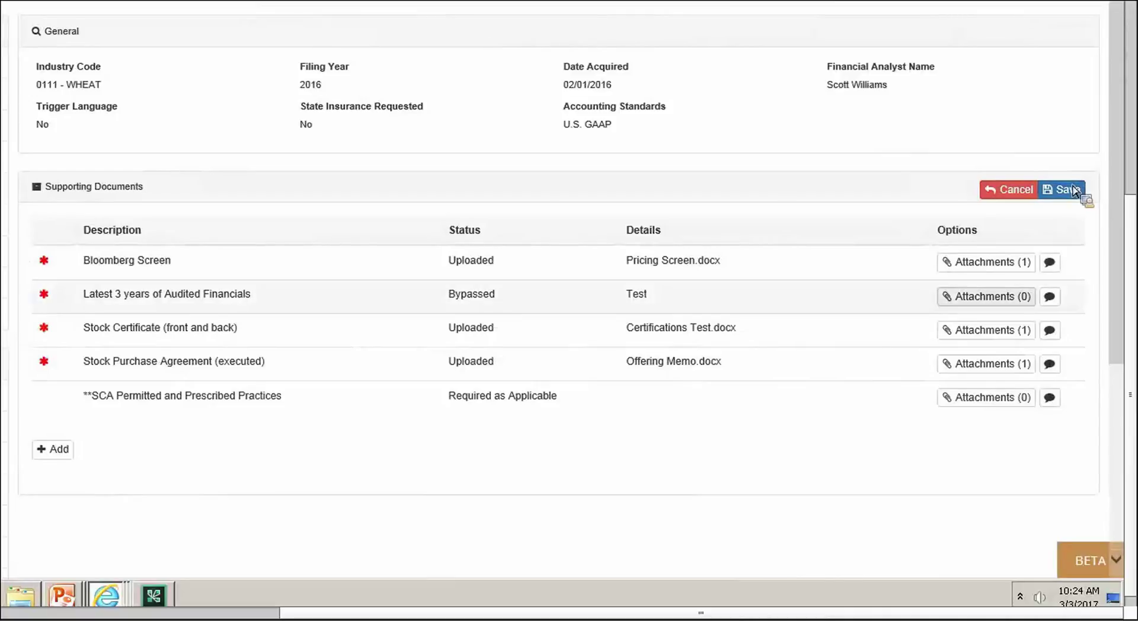
pyautogui.click(939, 398)
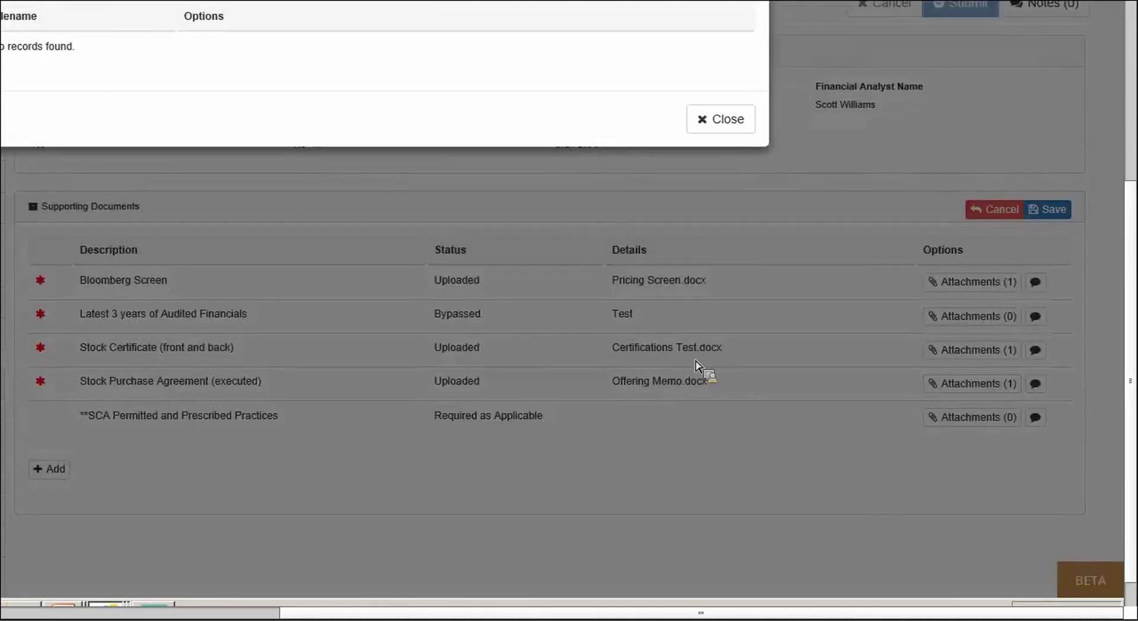
pyautogui.click(524, 149)
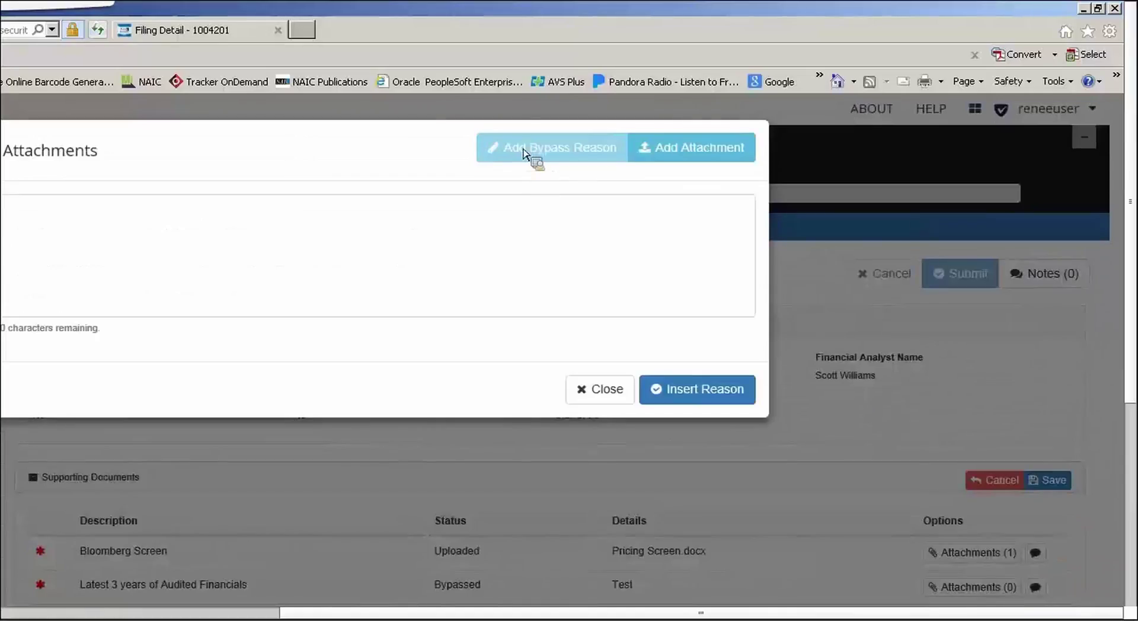
pyautogui.click(218, 249)
pyautogui.write('Sca')
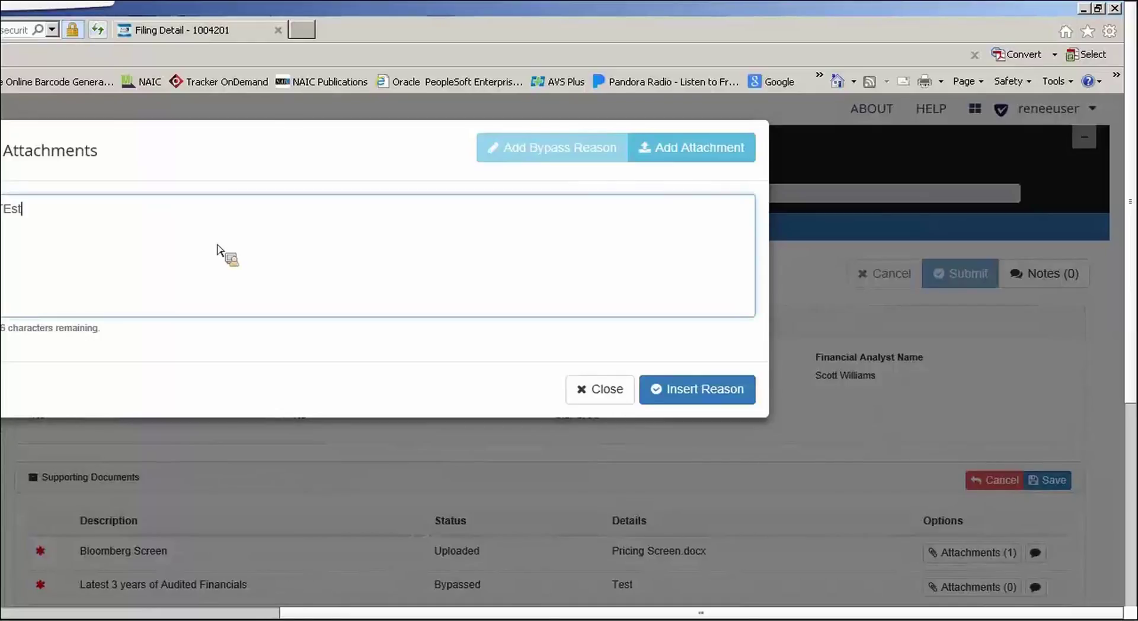
pyautogui.press('BackSpace')
pyautogui.press('BackSpace')
pyautogui.write('Completed o')
pyautogui.write('n')
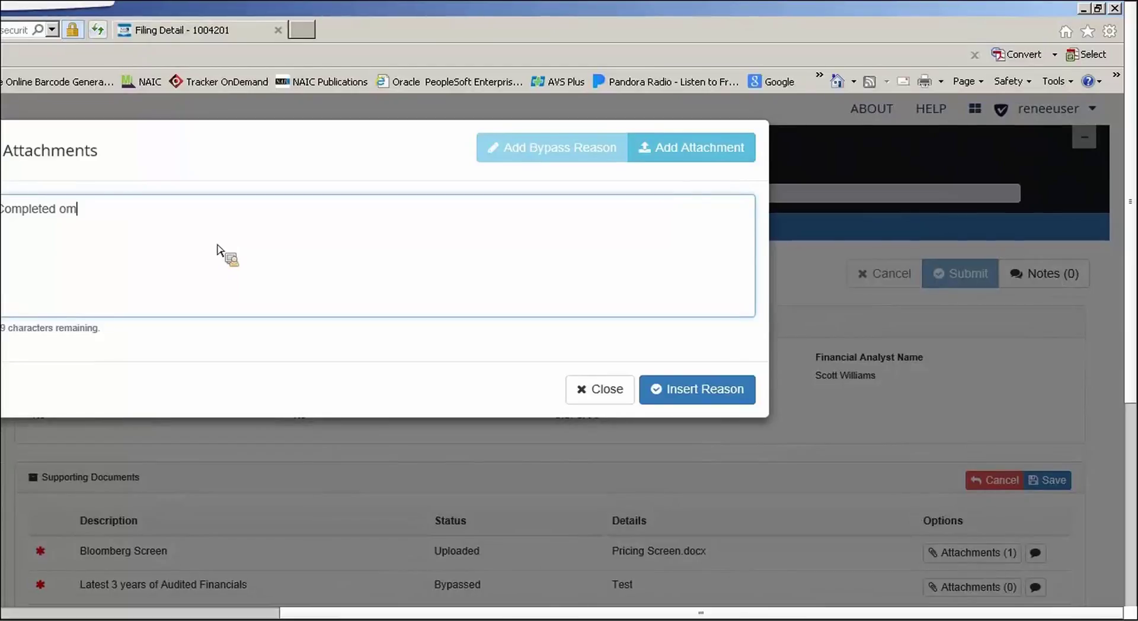
pyautogui.press('BackSpace')
pyautogui.press('BackSpace')
pyautogui.write('in error.')
pyautogui.click(716, 394)
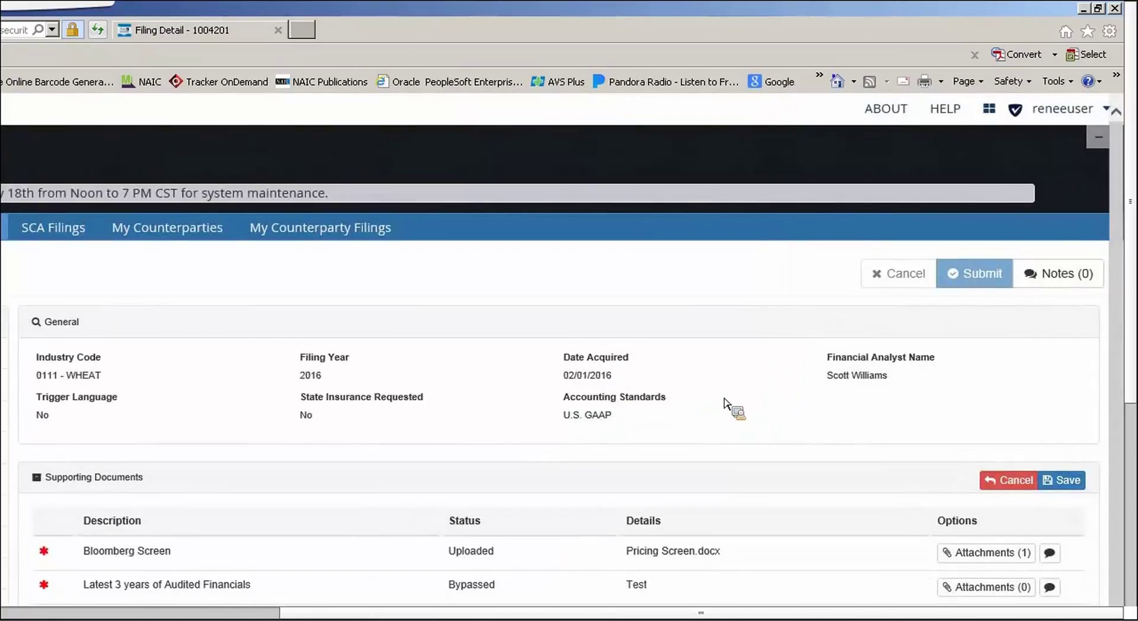
pyautogui.click(1064, 481)
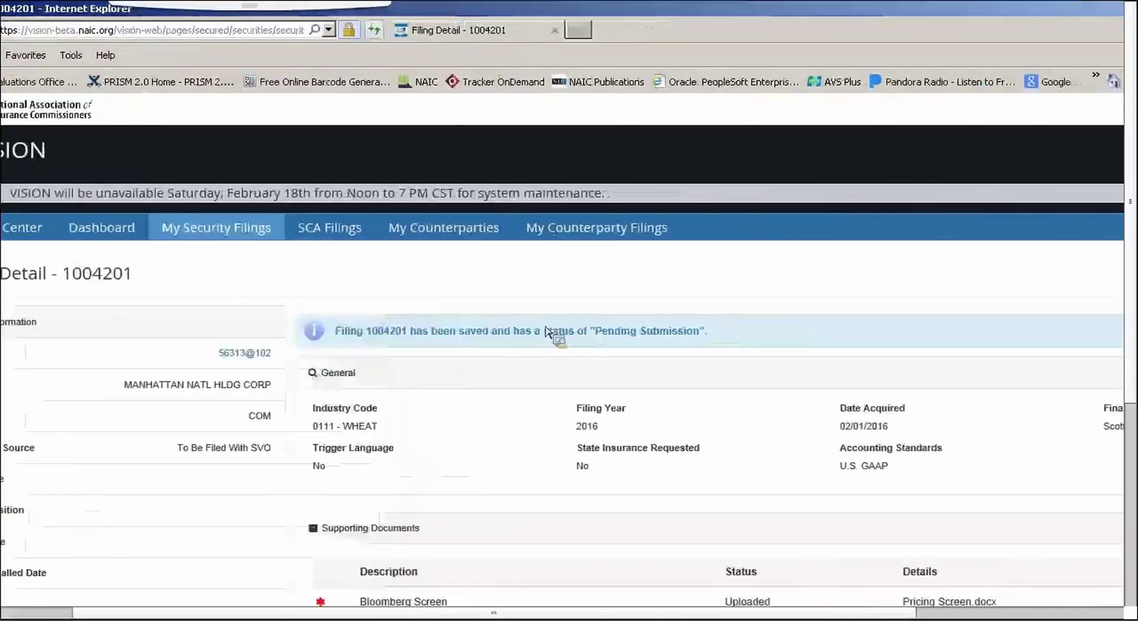
# - Post the analyst note 'Please disregard the SCA attachment' on filing 1004201
pyautogui.click(1060, 273)
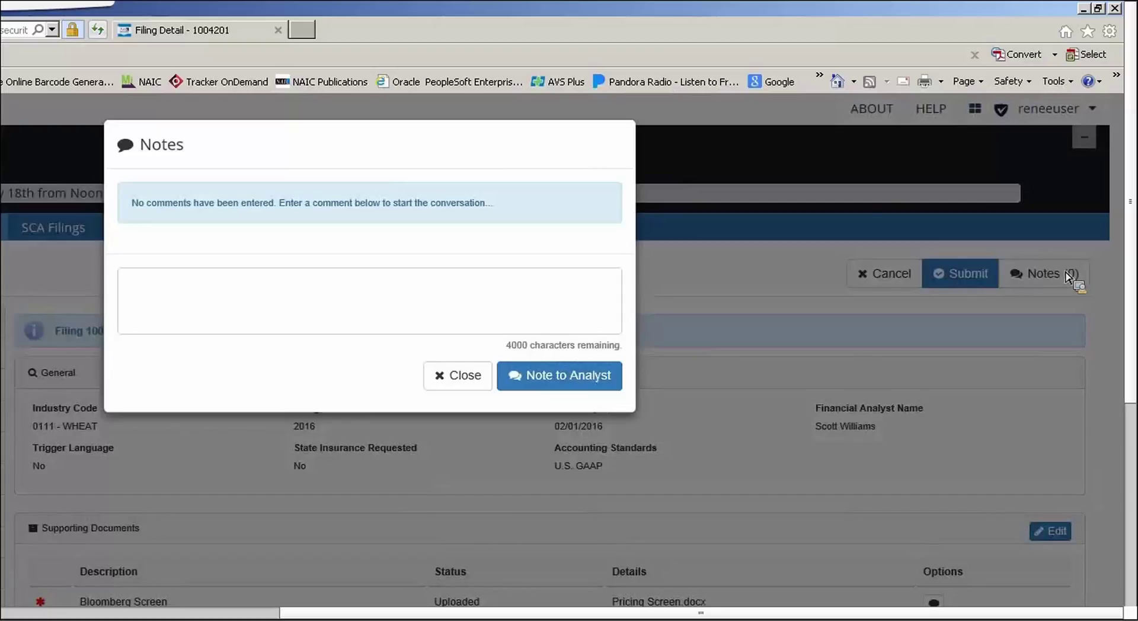
pyautogui.click(409, 323)
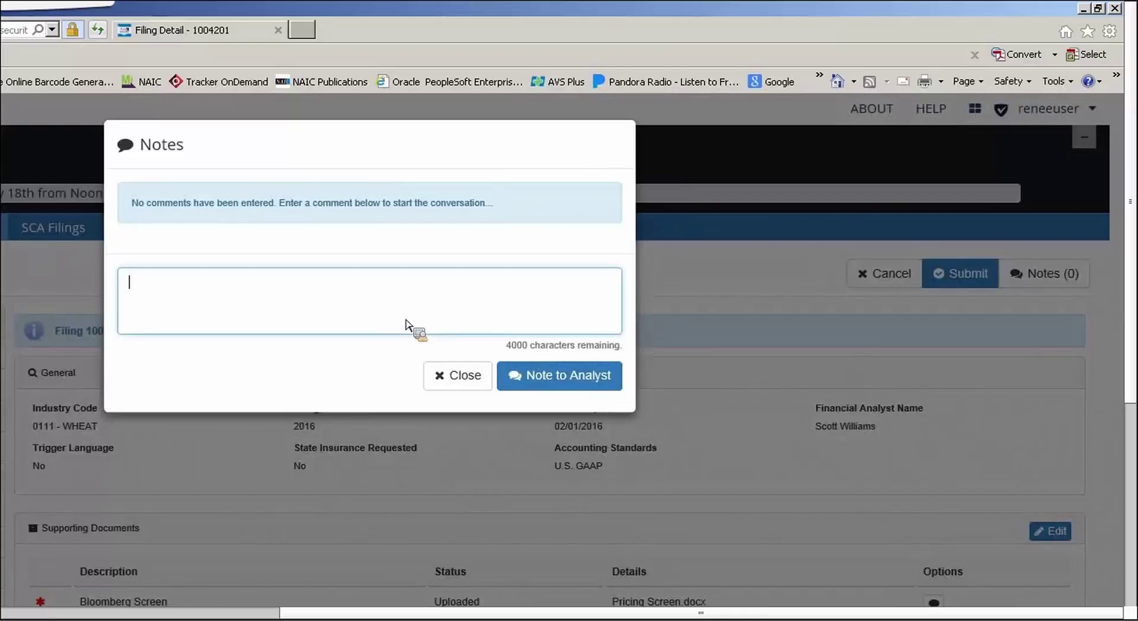
pyautogui.write('Please')
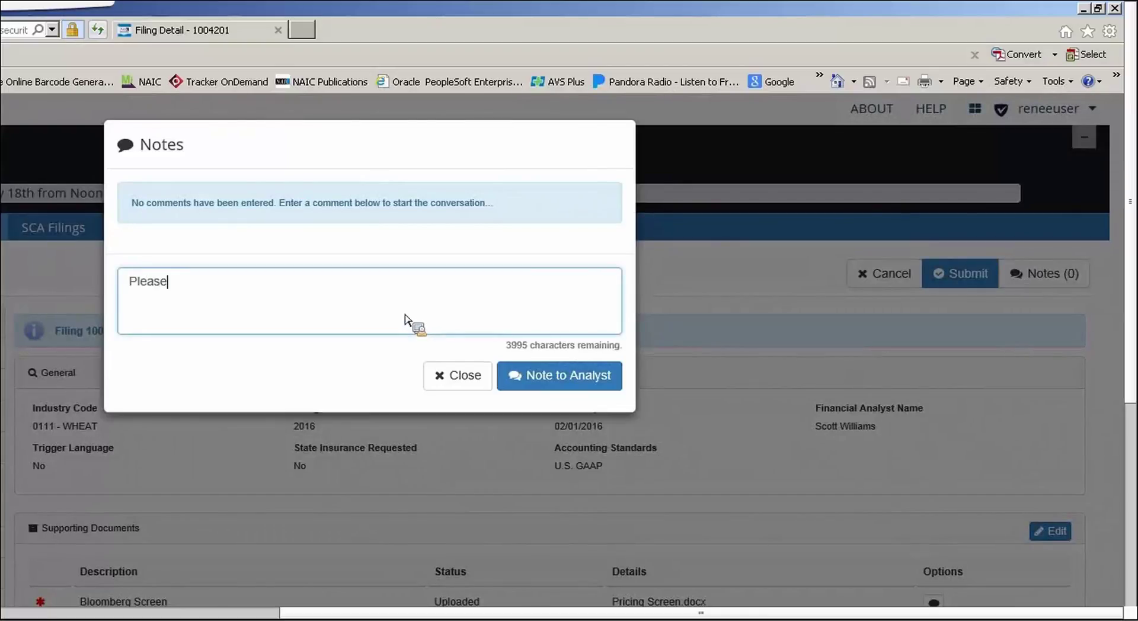
pyautogui.write(' disregard the SCA ')
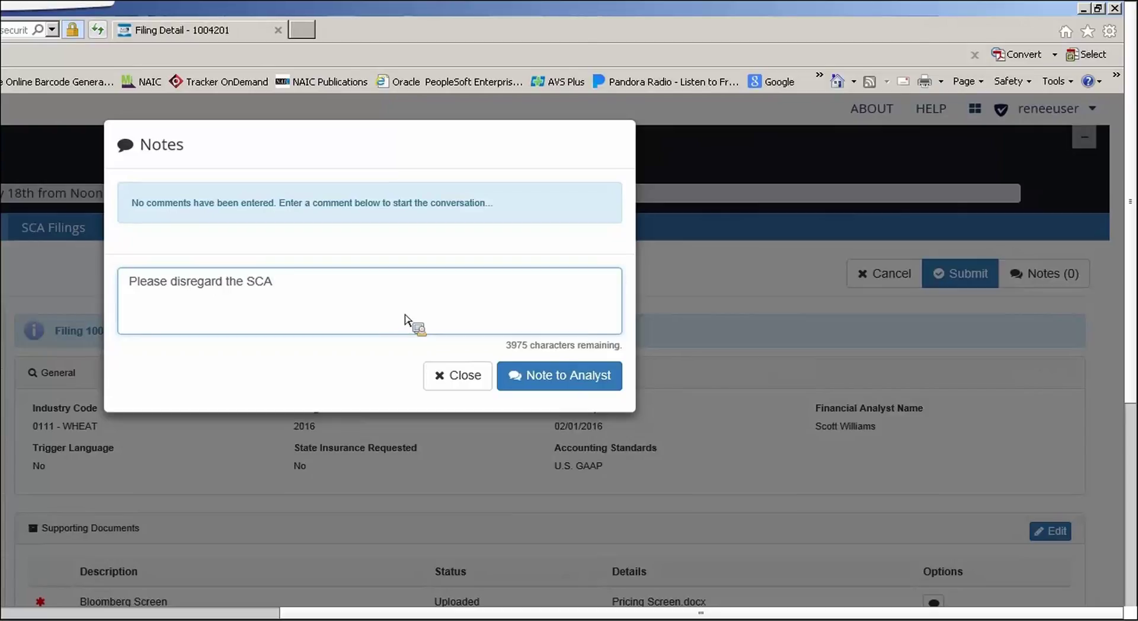
pyautogui.write('attachment.')
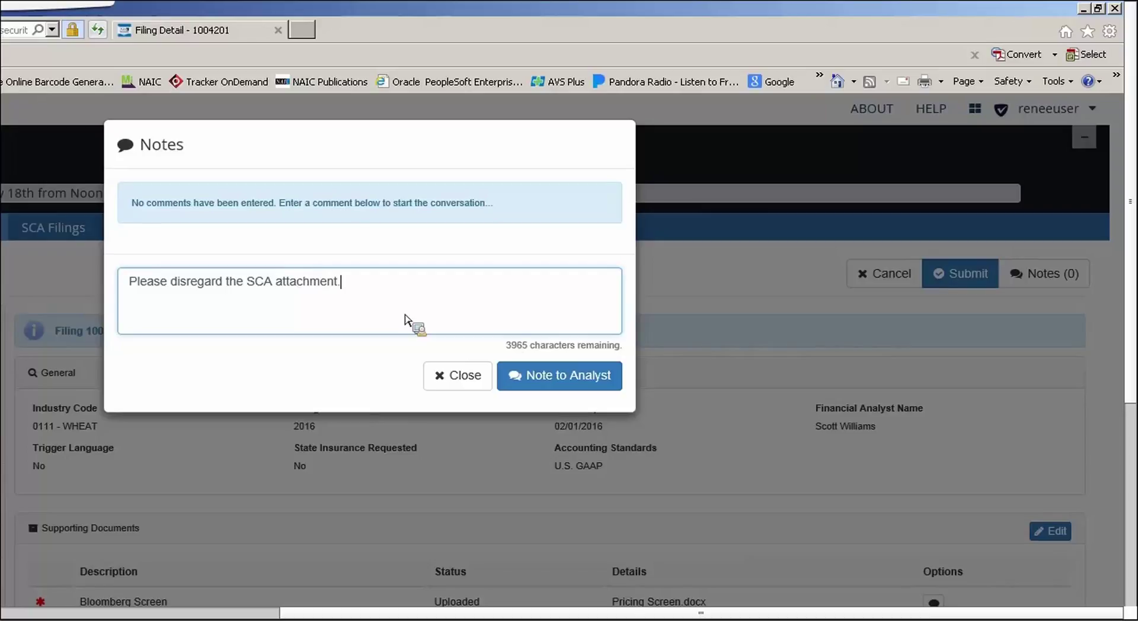
pyautogui.click(551, 380)
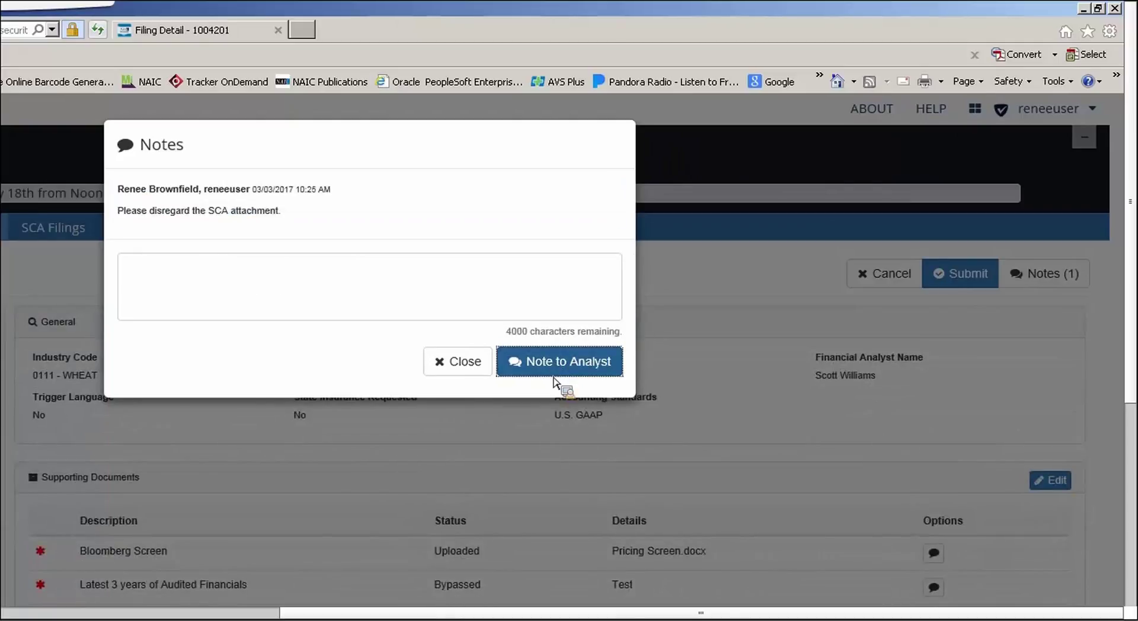
pyautogui.click(452, 362)
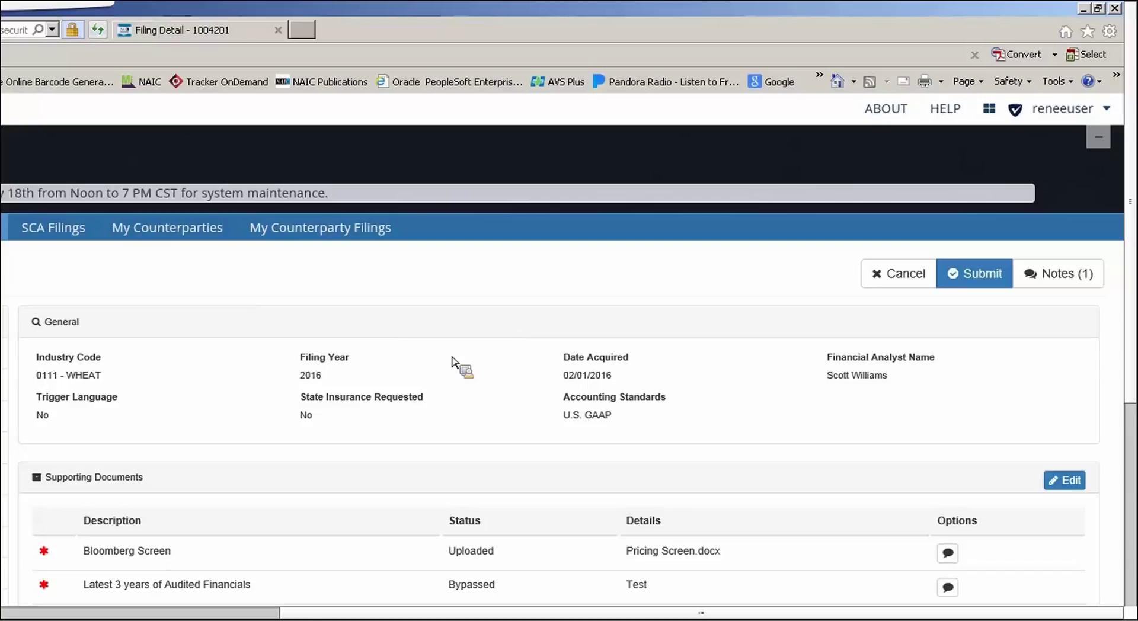
# - Submit filing 1004201 and filter the filings list by Issue Desc 'co'
pyautogui.click(987, 282)
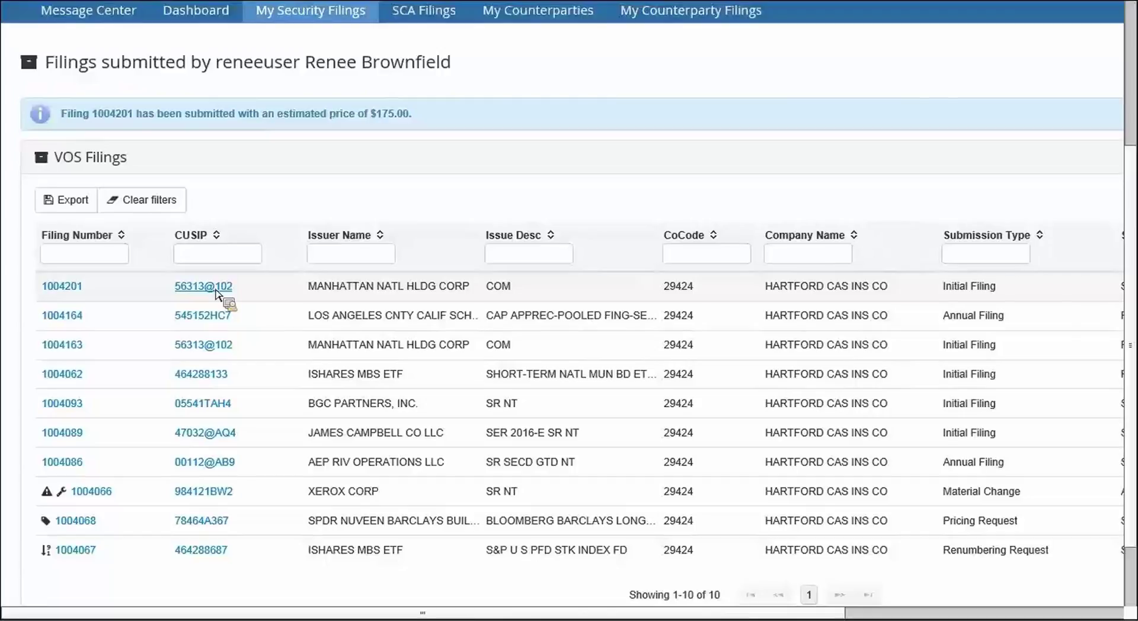
pyautogui.click(528, 259)
pyautogui.write('com')
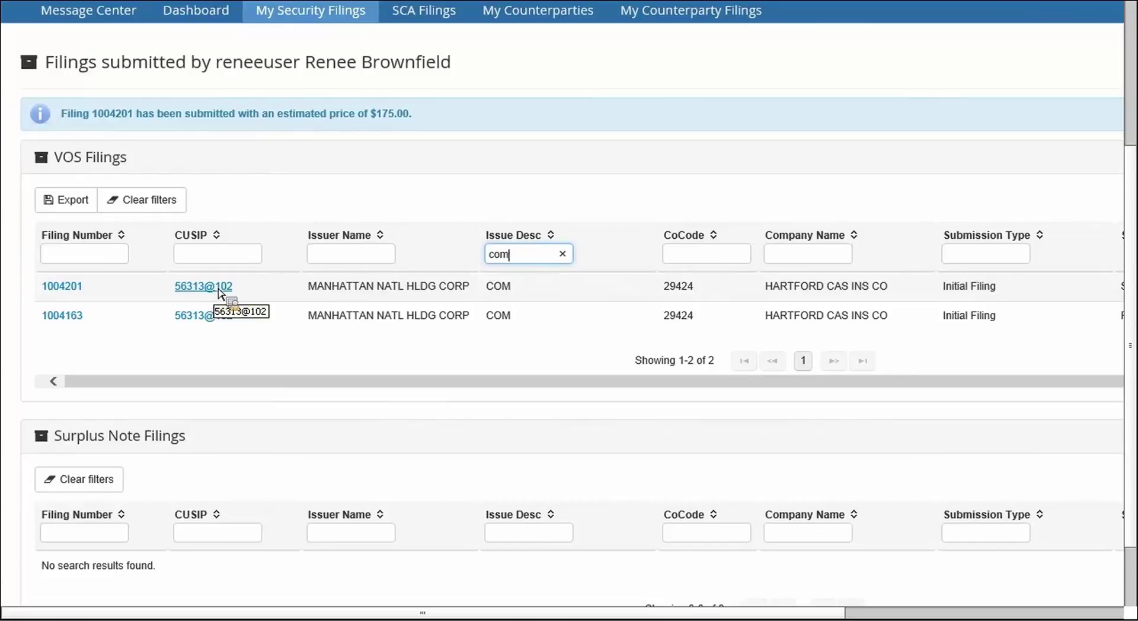
# - View CUSIP 56313@102's issue detail, then return and reopen filing 1004201's detail page
pyautogui.click(217, 289)
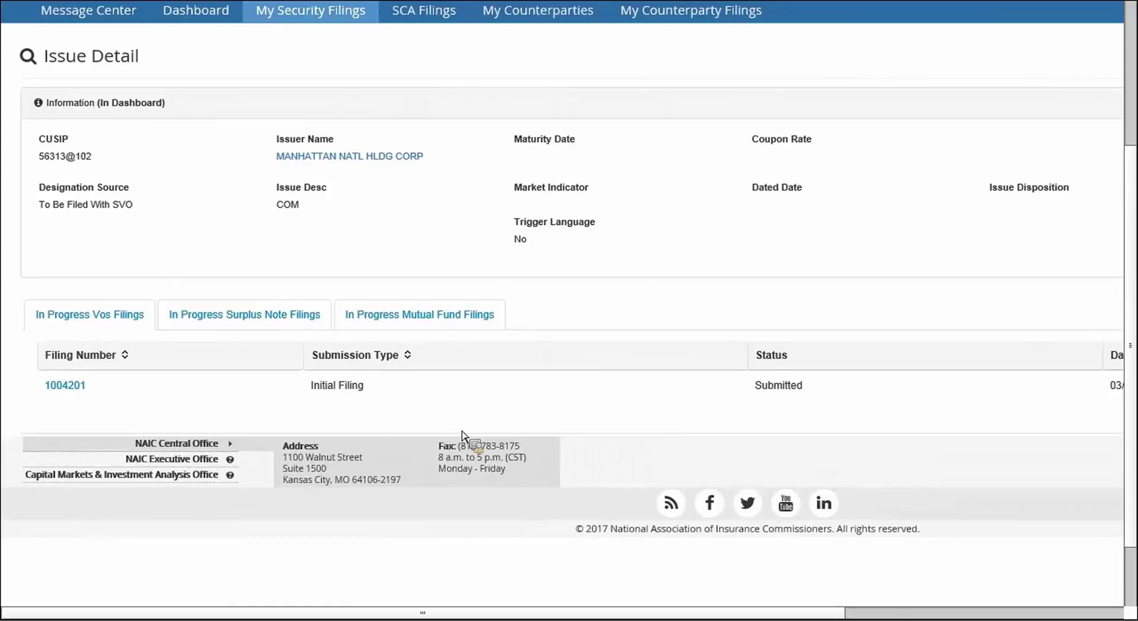
pyautogui.hscroll(5, 566, 360)
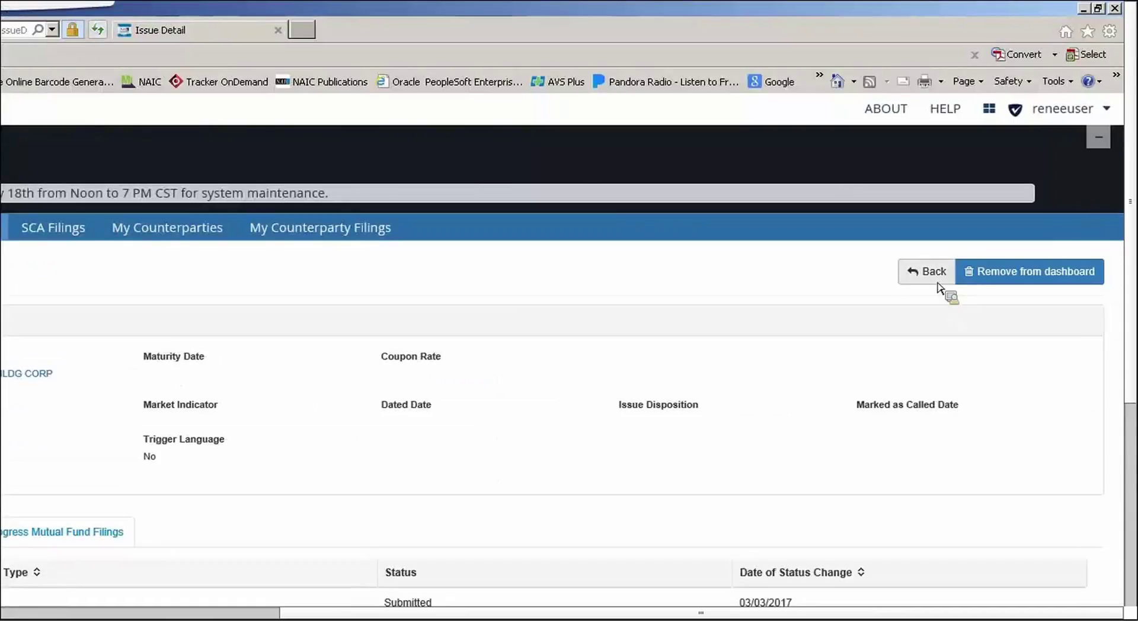
pyautogui.click(922, 272)
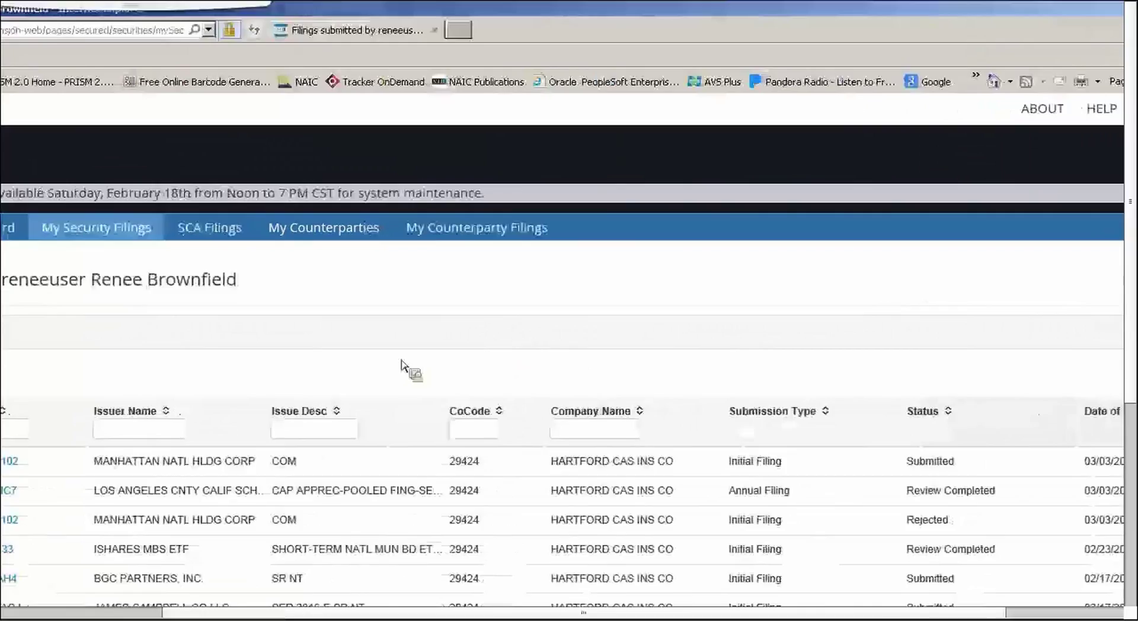
pyautogui.click(65, 461)
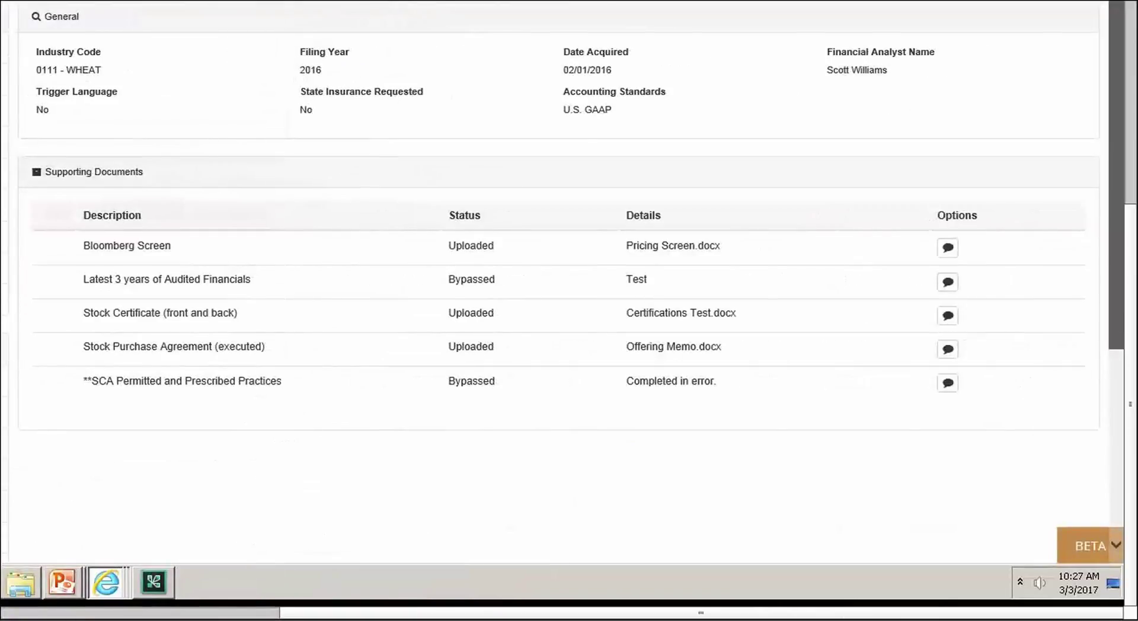
# - Reach filing 1004201 via My Security Filings and CUSIP 56313@102, and export it as Filing_1004201.pdf
pyautogui.scroll(-3, 853, 296)
pyautogui.scroll(-2, 562, 296)
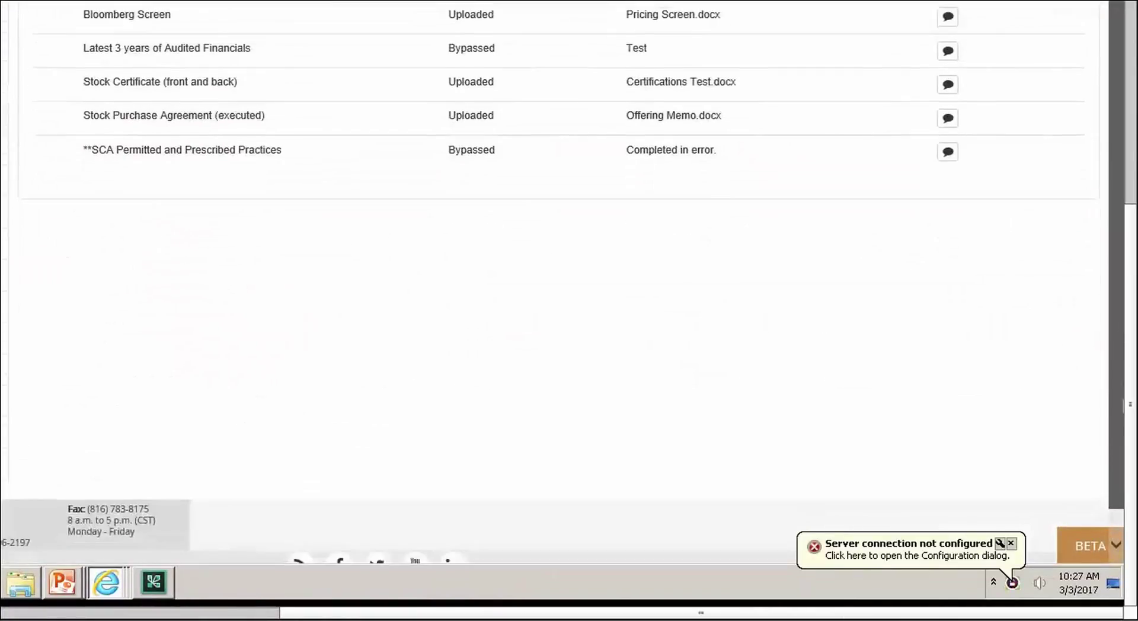
pyautogui.scroll(-1, 1116, 477)
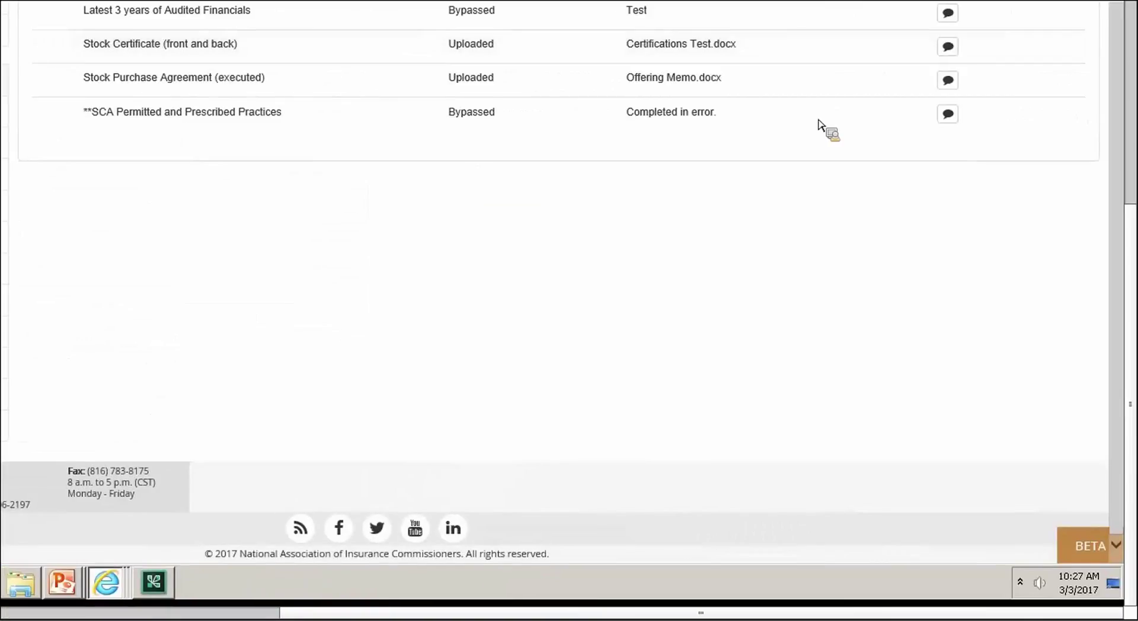
pyautogui.scroll(5, 1121, 330)
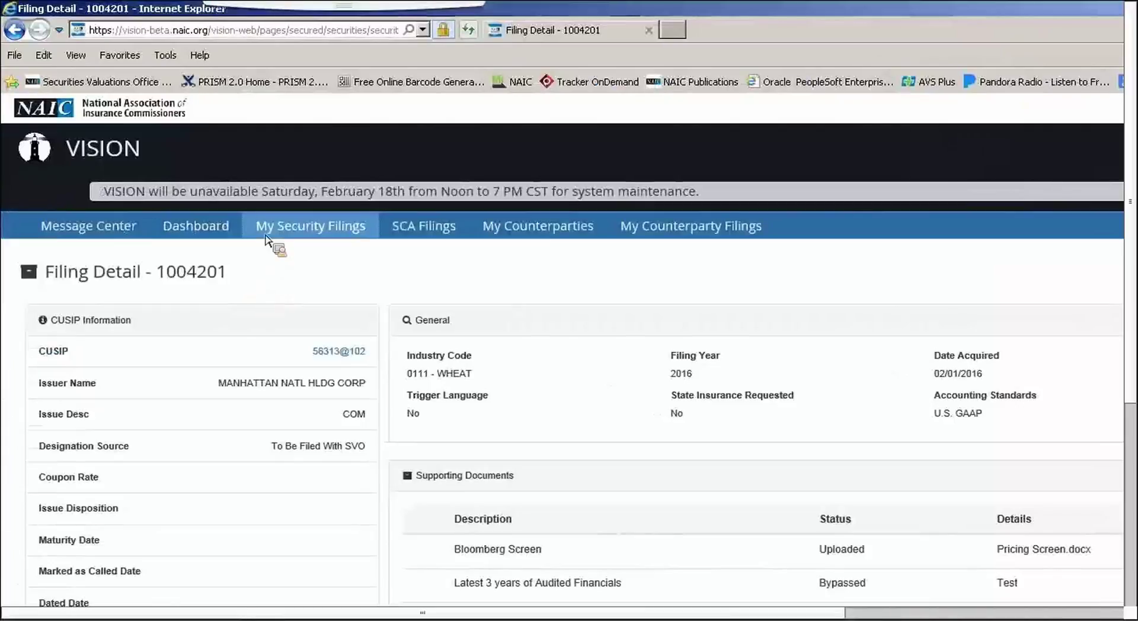
pyautogui.click(268, 236)
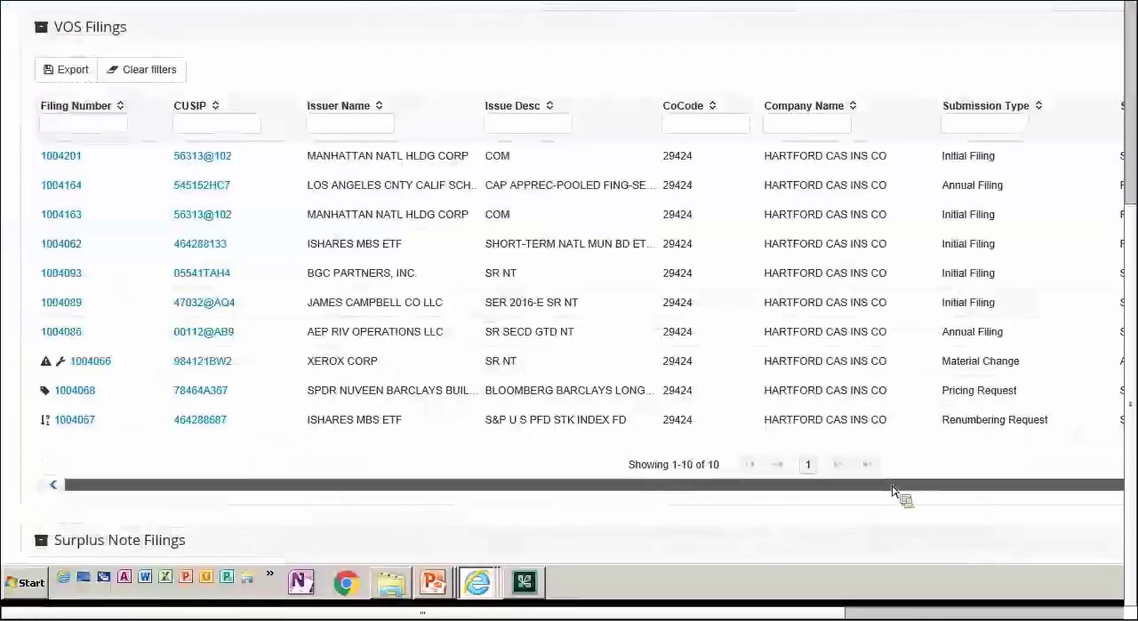
pyautogui.moveTo(898, 487); pyautogui.dragTo(957, 509)
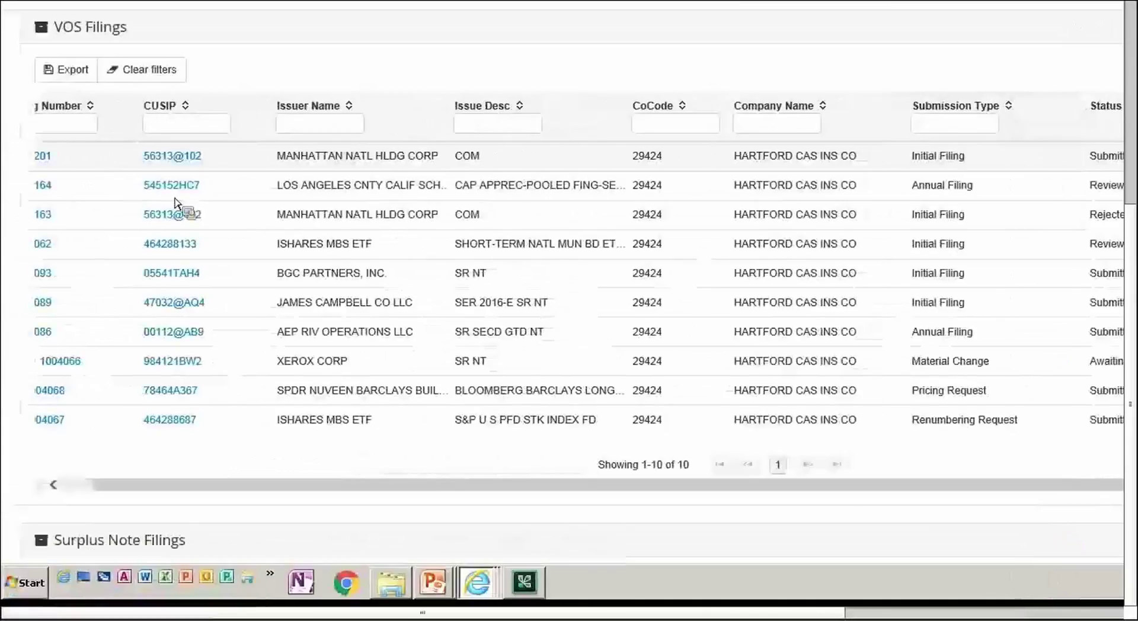
pyautogui.click(191, 155)
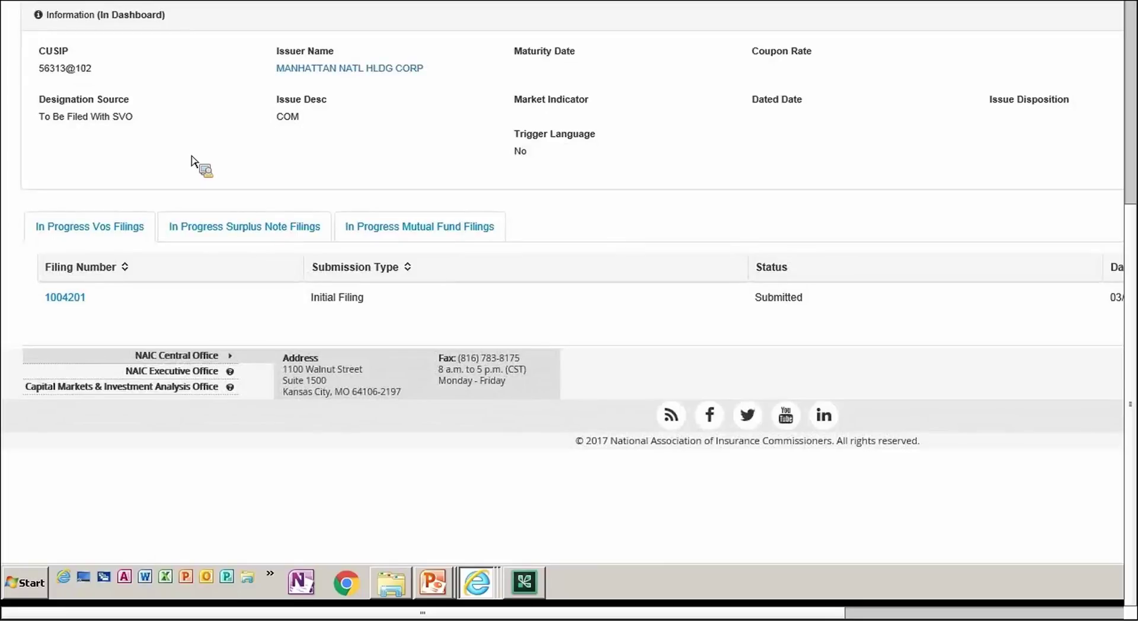
pyautogui.click(70, 298)
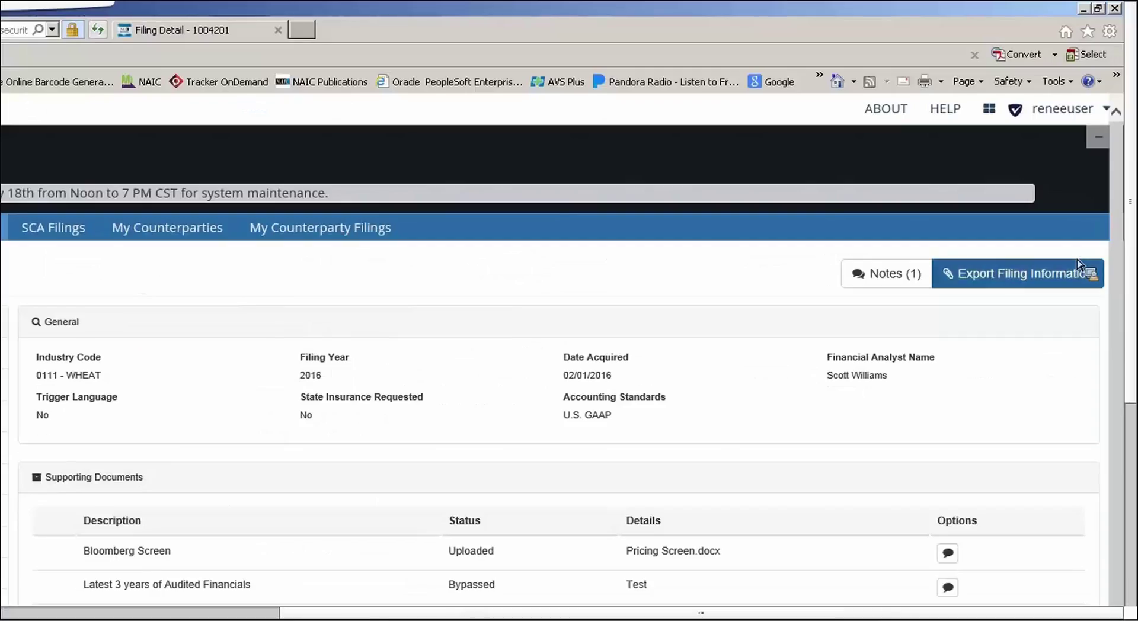
pyautogui.click(1028, 276)
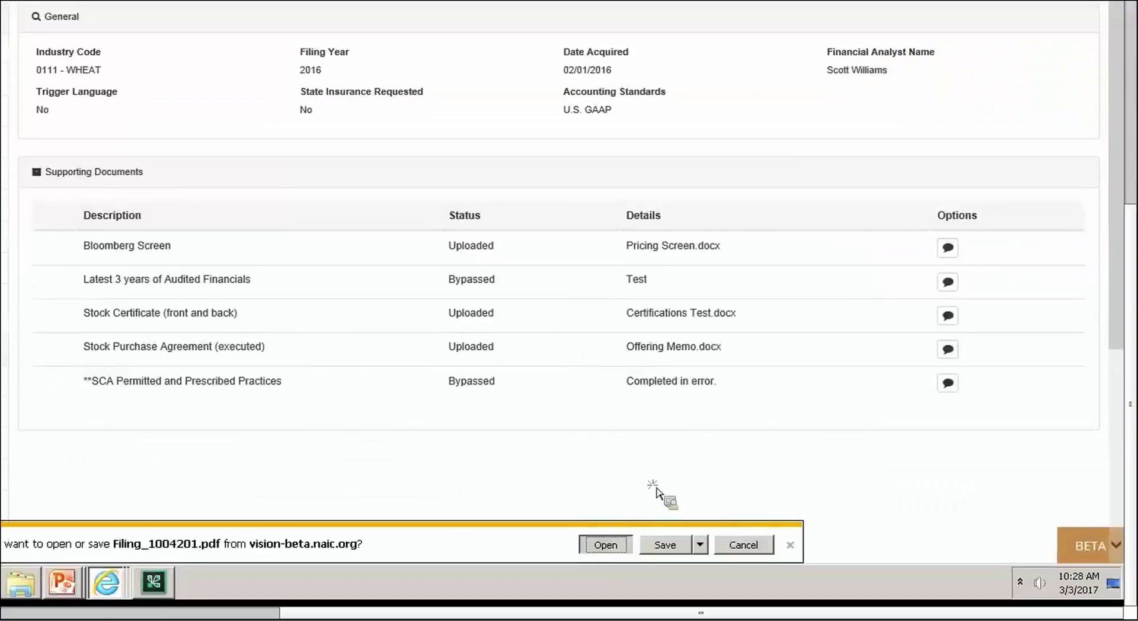
# - Open Filing_1004201.pdf in Adobe Acrobat, scroll through it, and close it
pyautogui.click(617, 544)
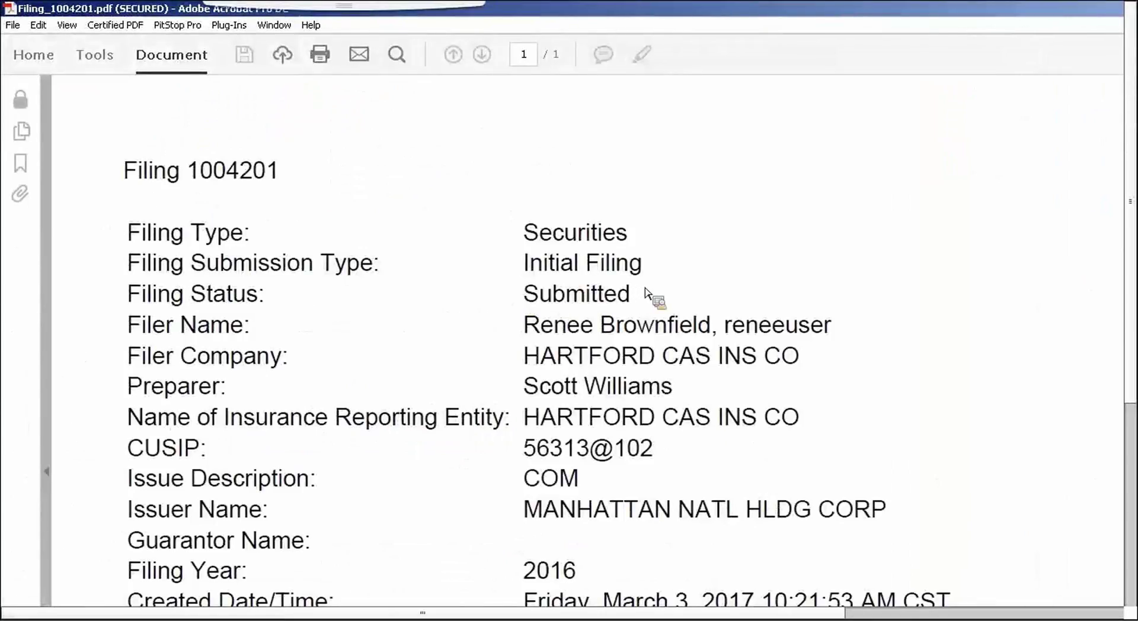
pyautogui.scroll(-5, 635, 445)
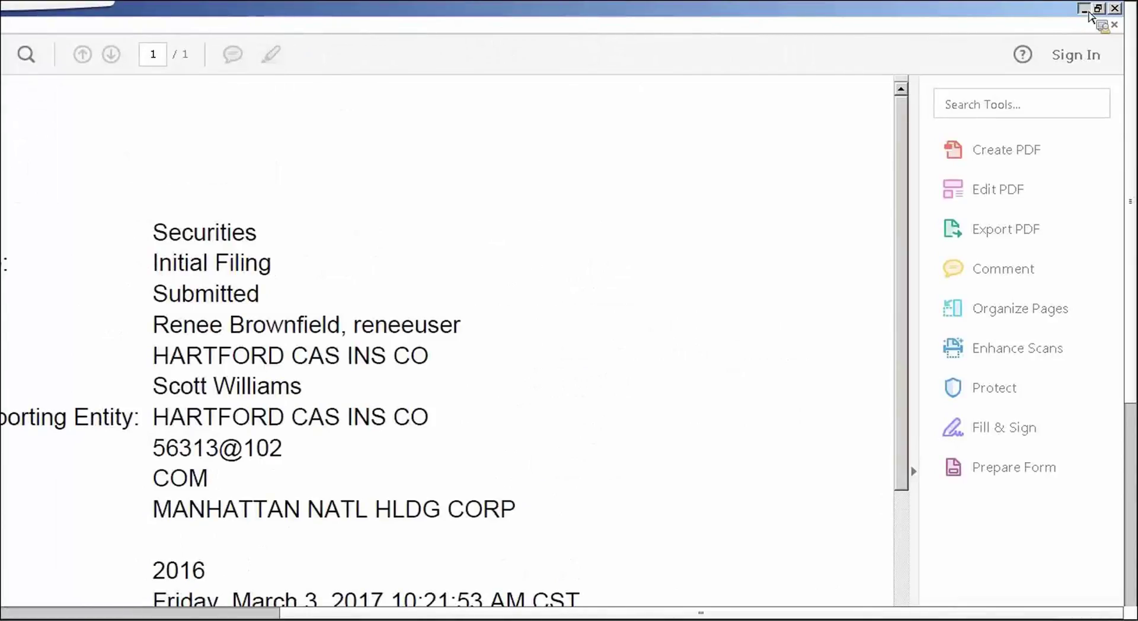
pyautogui.click(1115, 9)
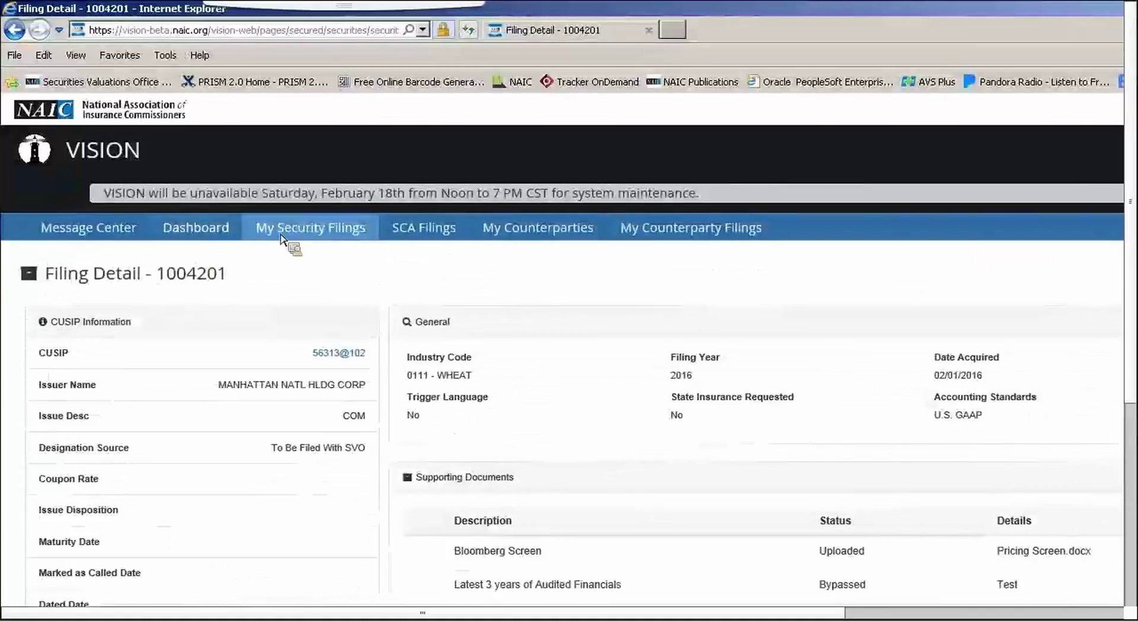
# - From the Dashboard's Message Center, open filing 1003627's notification and review its Filing Detail
pyautogui.click(198, 229)
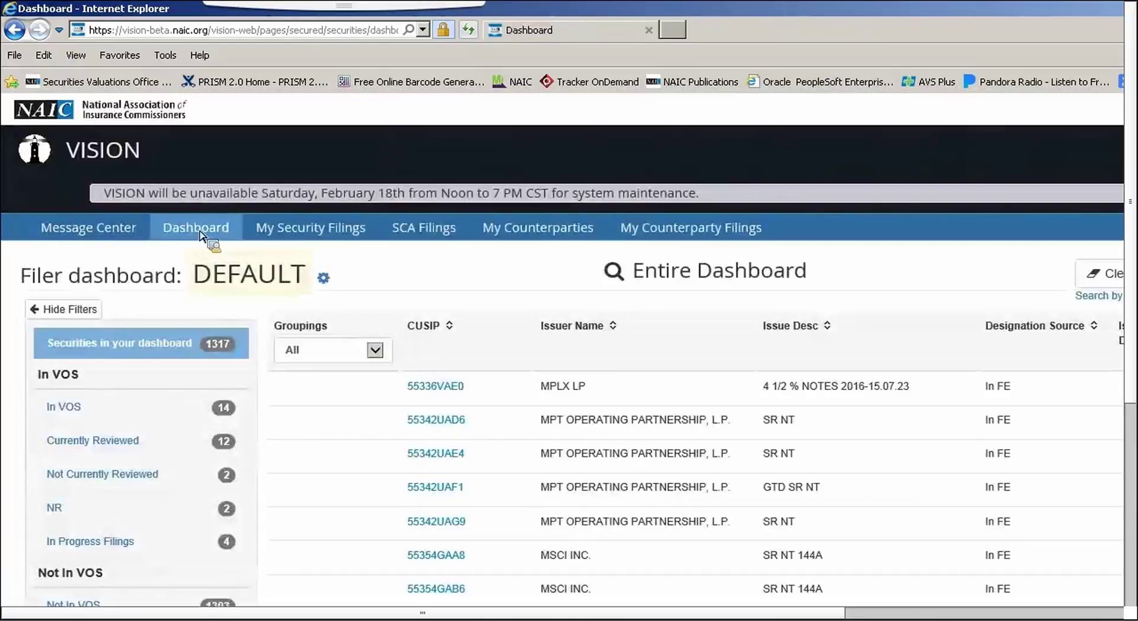
pyautogui.click(118, 238)
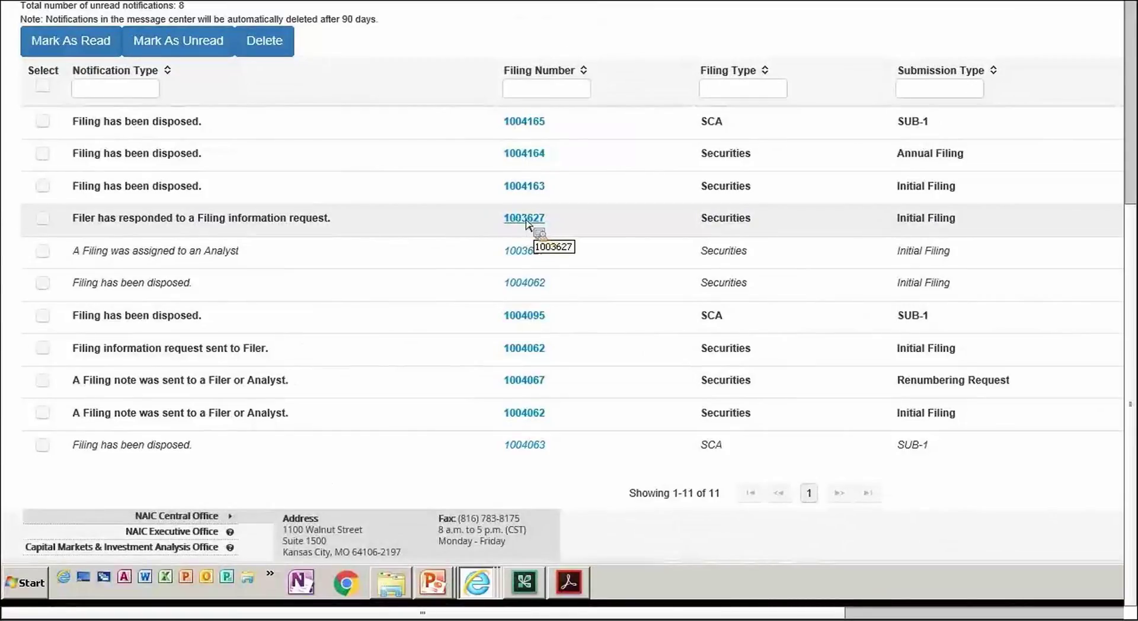
pyautogui.click(525, 221)
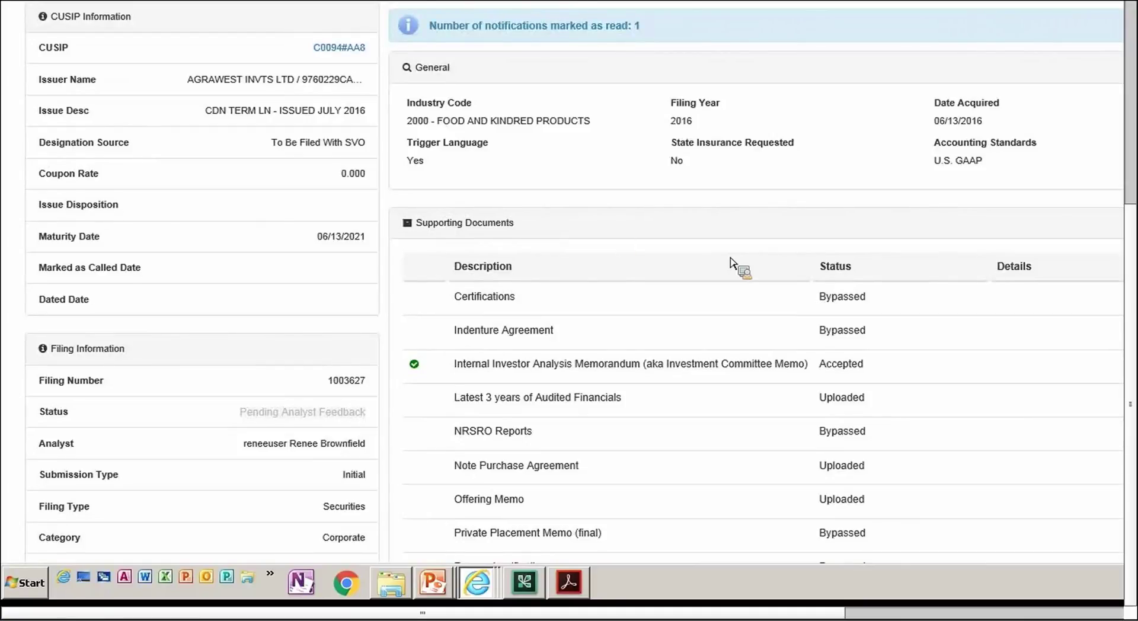
pyautogui.scroll(-2, 733, 261)
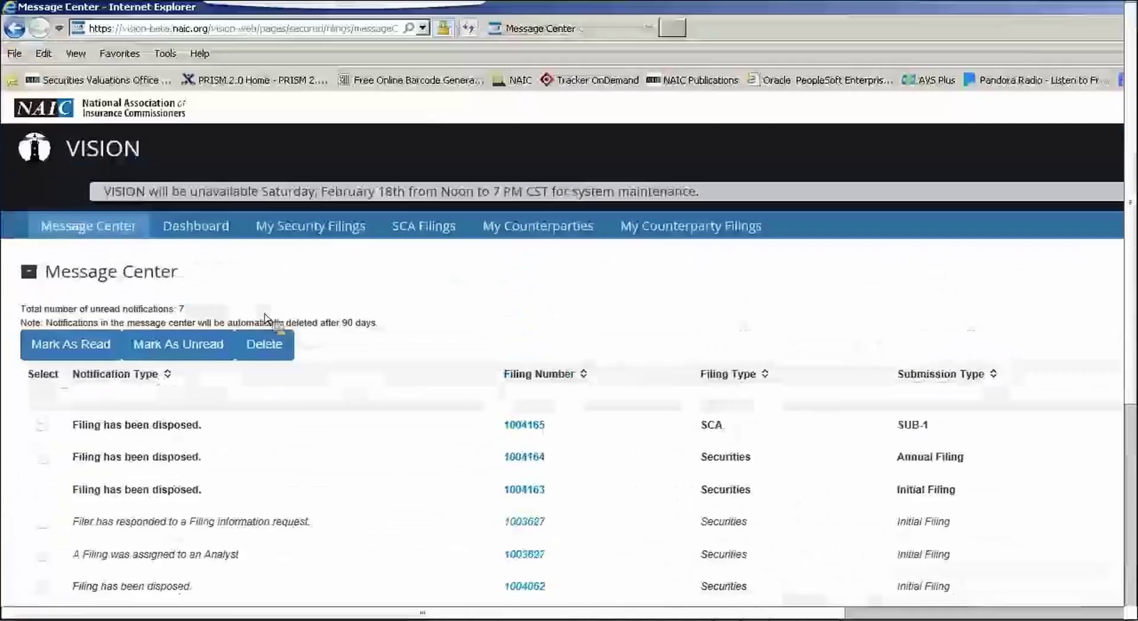
# - Filter dashboard Groupings to Info Req and open XEROX CORP security 984121BW2
pyautogui.click(225, 231)
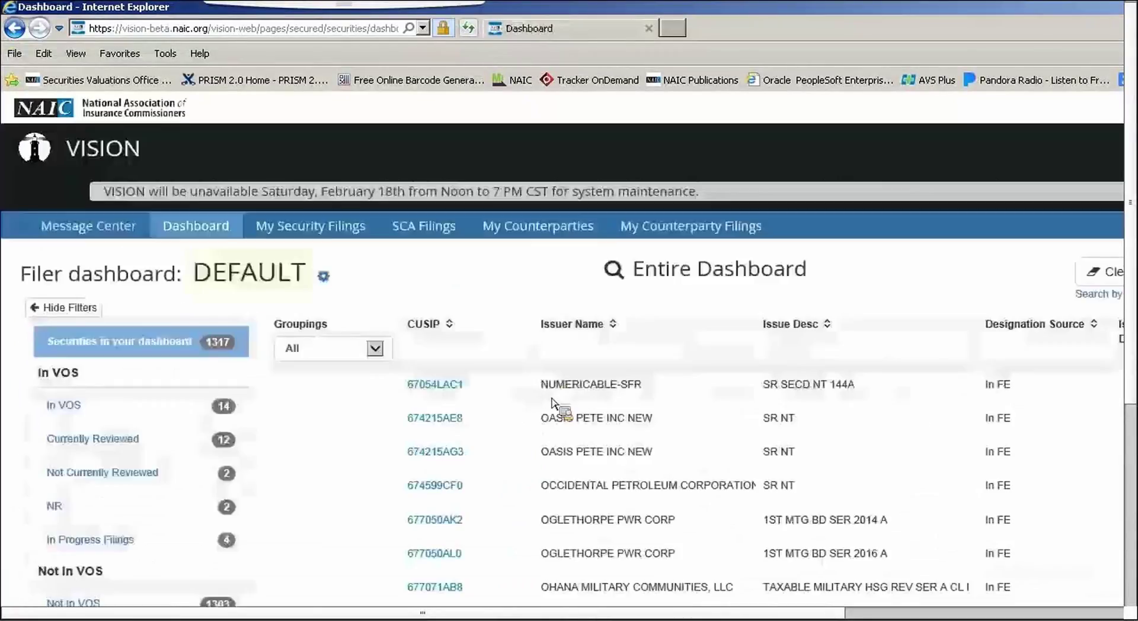
pyautogui.click(356, 348)
pyautogui.click(326, 364)
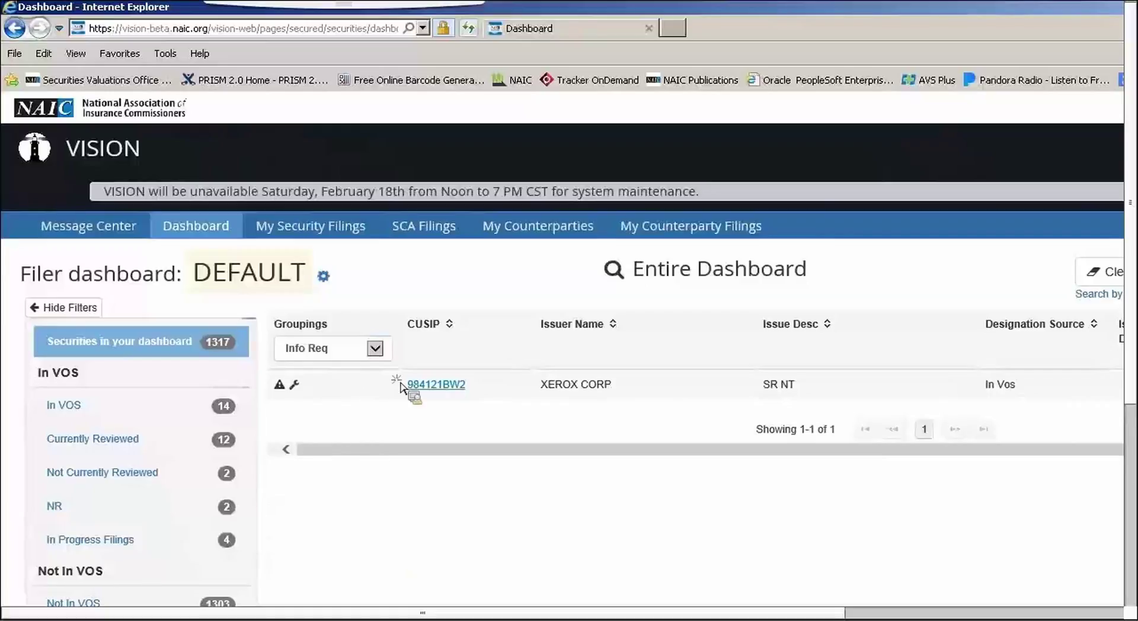
pyautogui.click(415, 384)
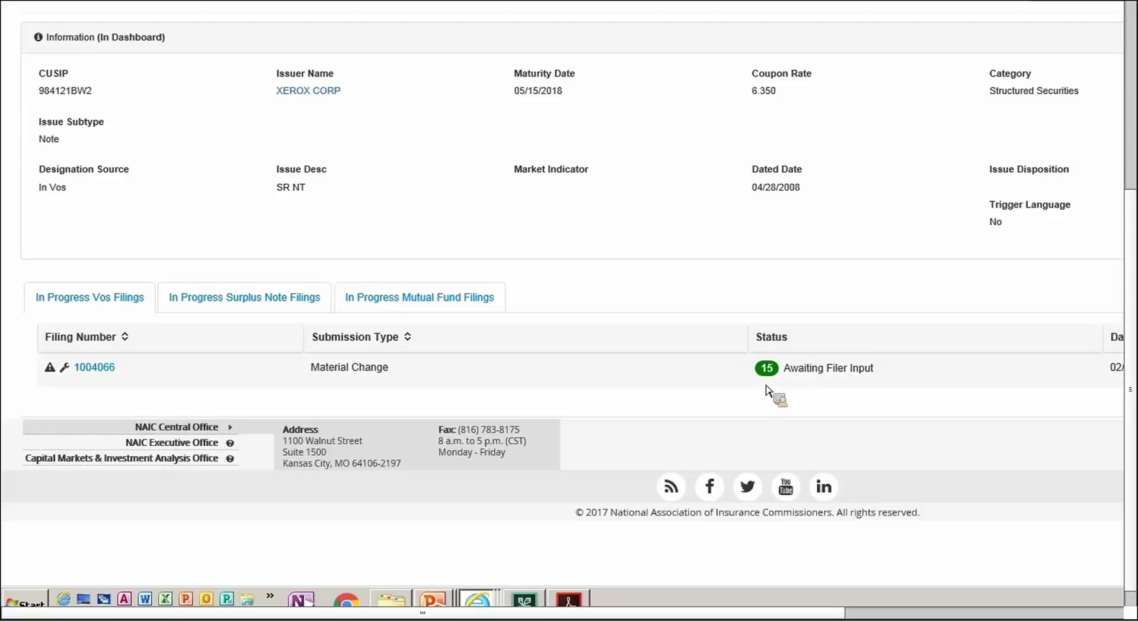
pyautogui.moveTo(769, 375)
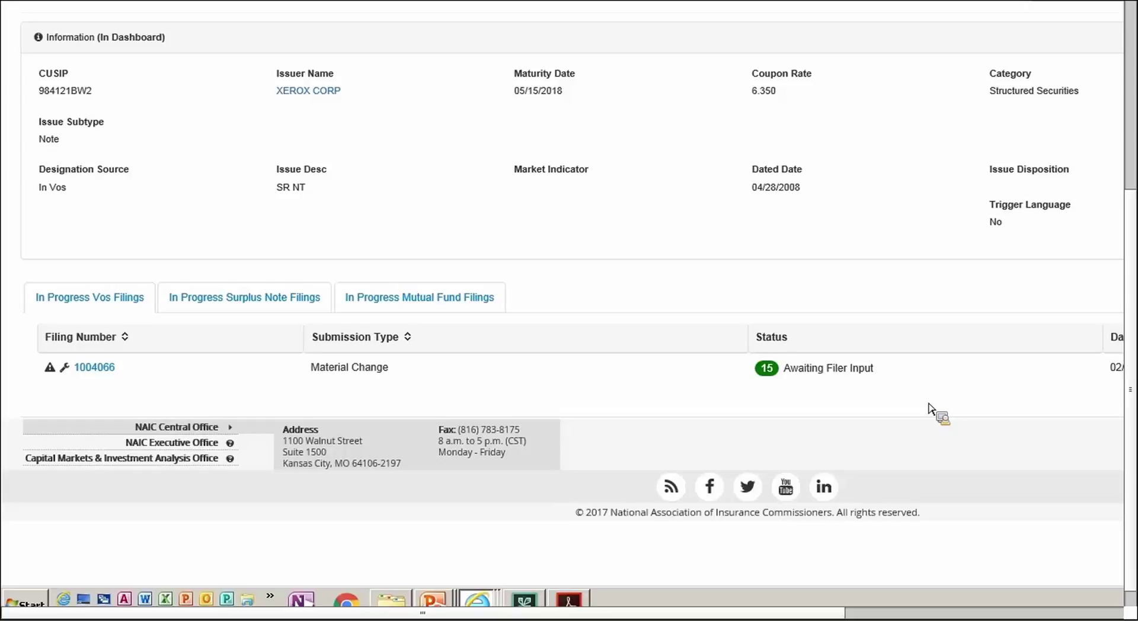
# - Open in-progress filing 1004066 and put its Supporting Documents panel into edit mode
pyautogui.click(107, 369)
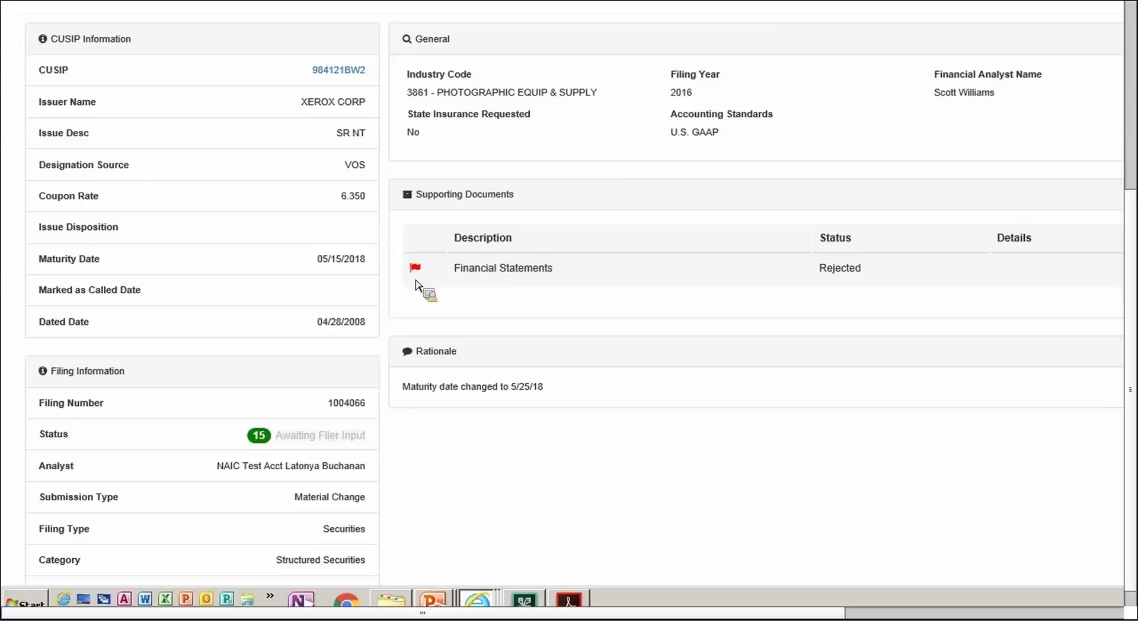
pyautogui.click(1070, 197)
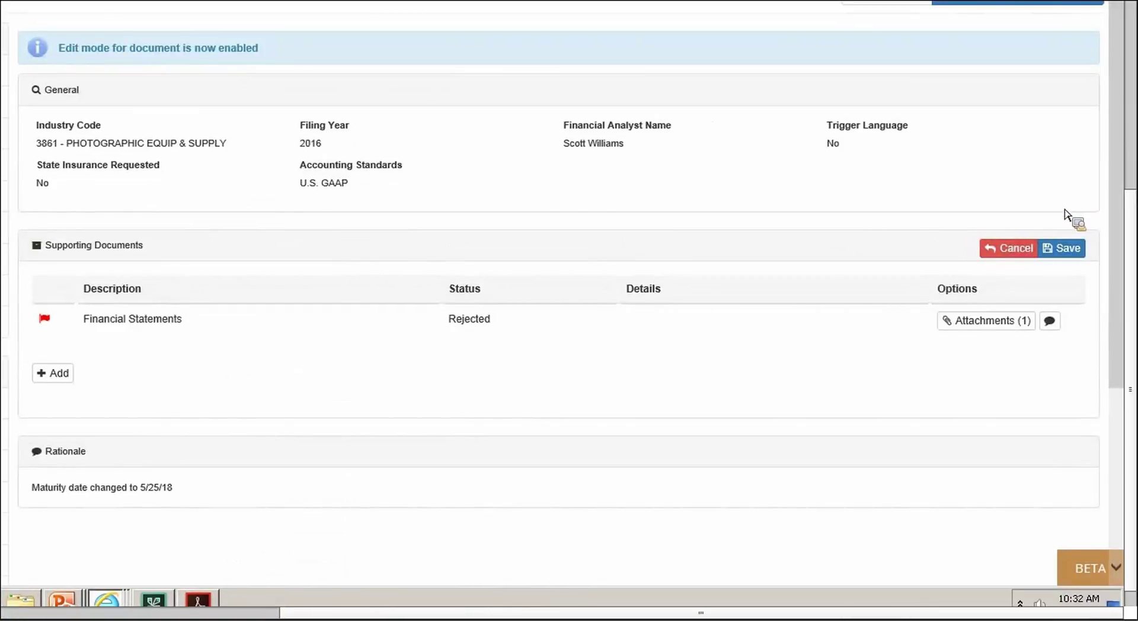
# - Upload Offering Memo.docx as a second attachment to the rejected Financial Statements document
pyautogui.click(985, 323)
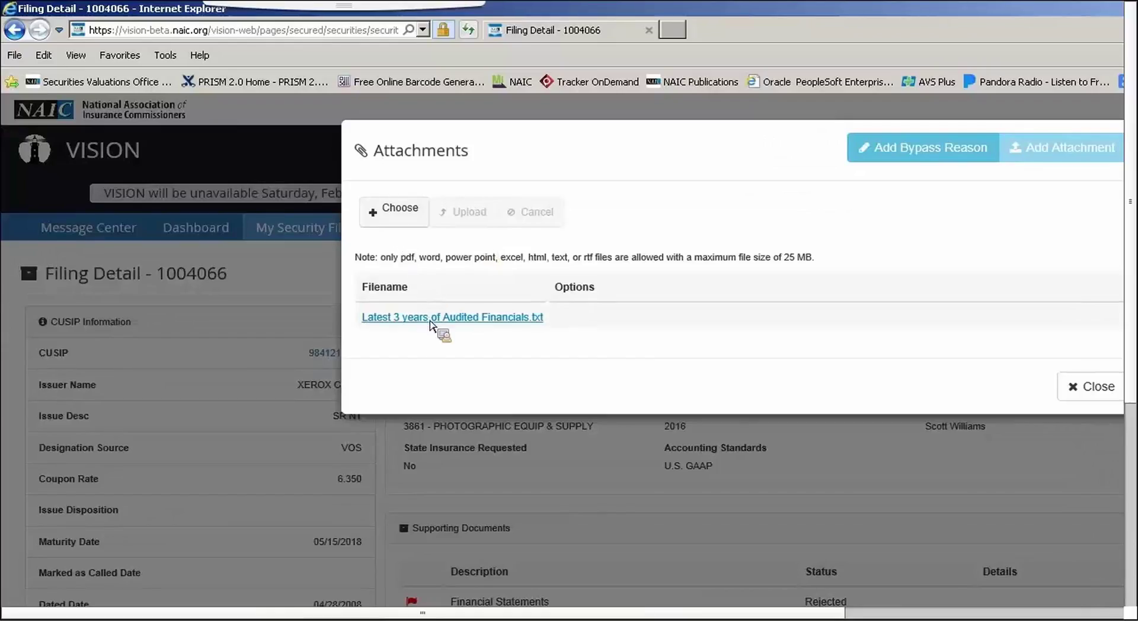
pyautogui.click(399, 209)
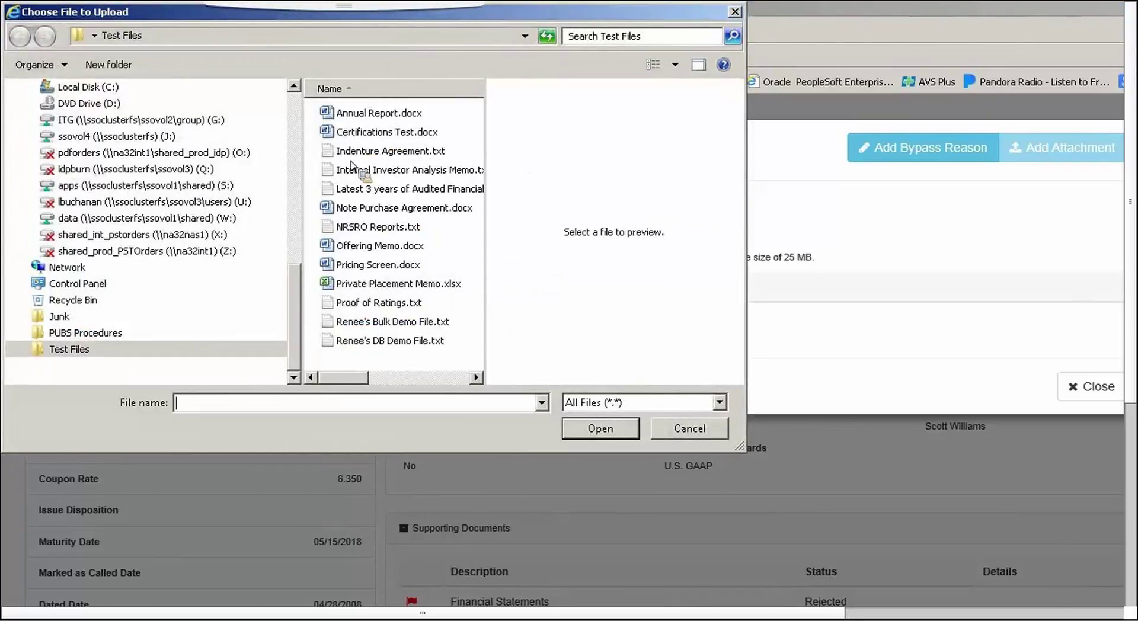
pyautogui.click(360, 248)
pyautogui.click(574, 438)
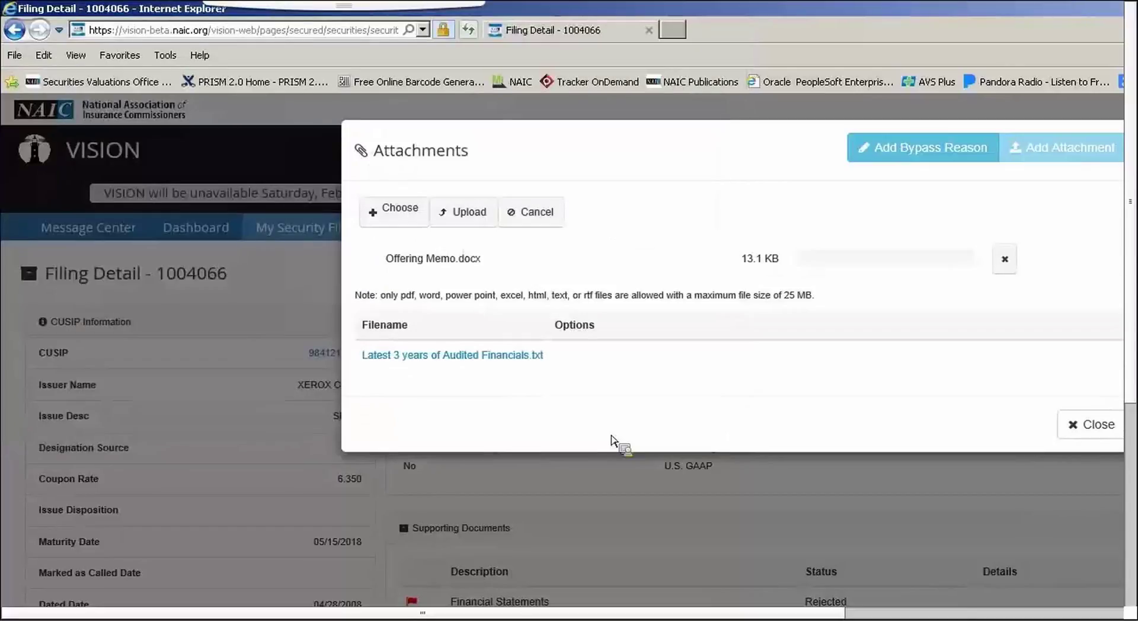
pyautogui.click(459, 213)
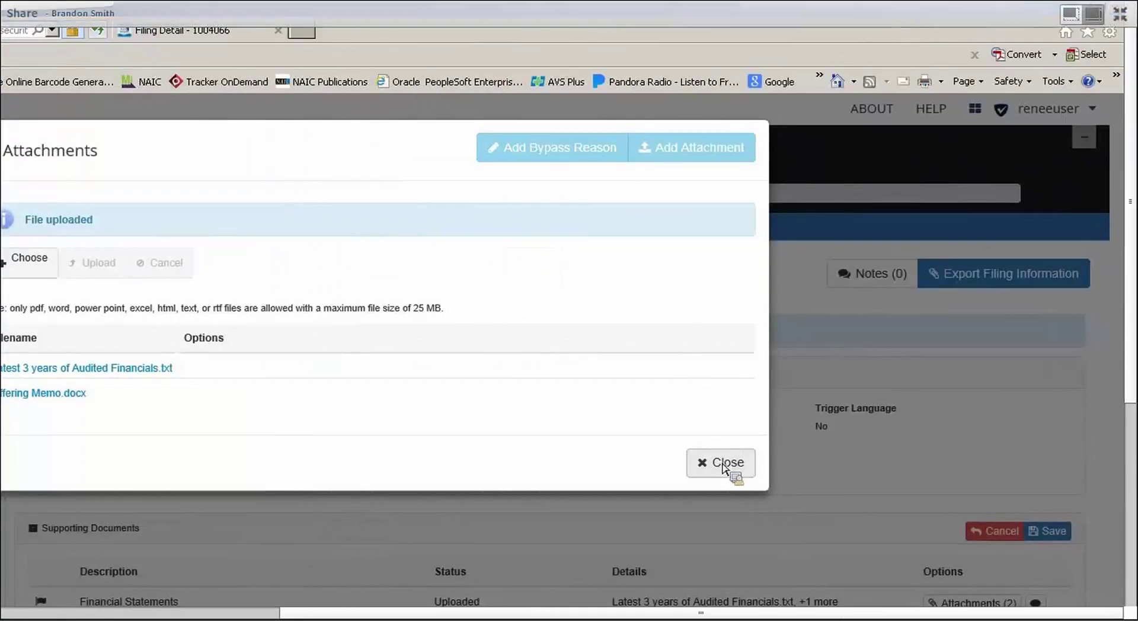
pyautogui.click(725, 464)
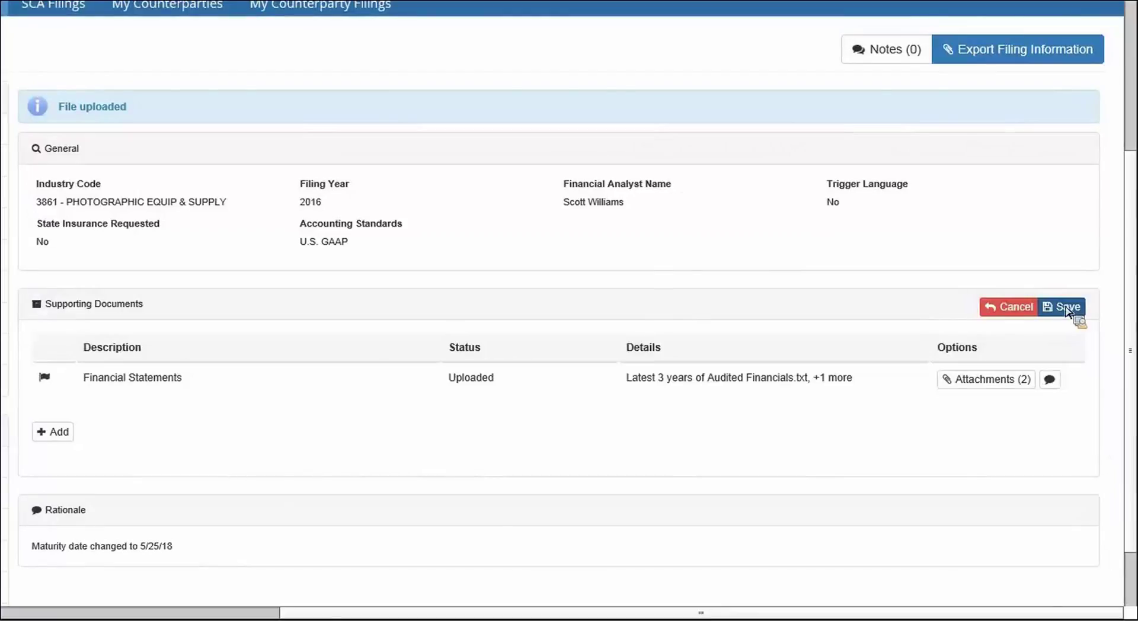
# - Save filing 1004066 with its new attachment, then exit full-screen view with F11
pyautogui.click(1066, 308)
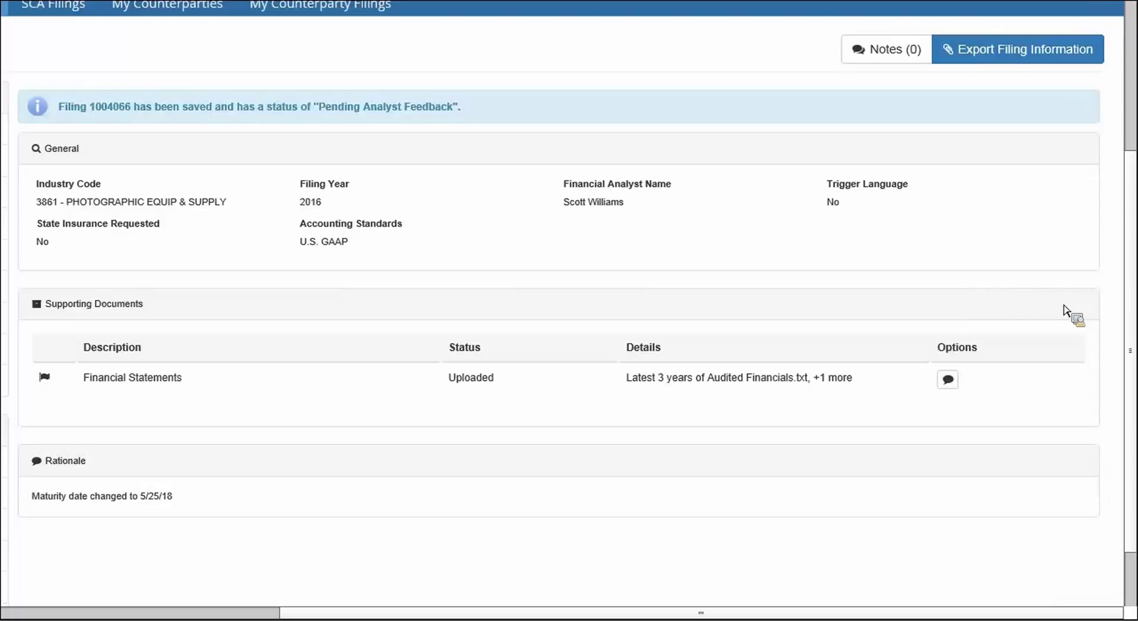
pyautogui.scroll(-2, 996, 318)
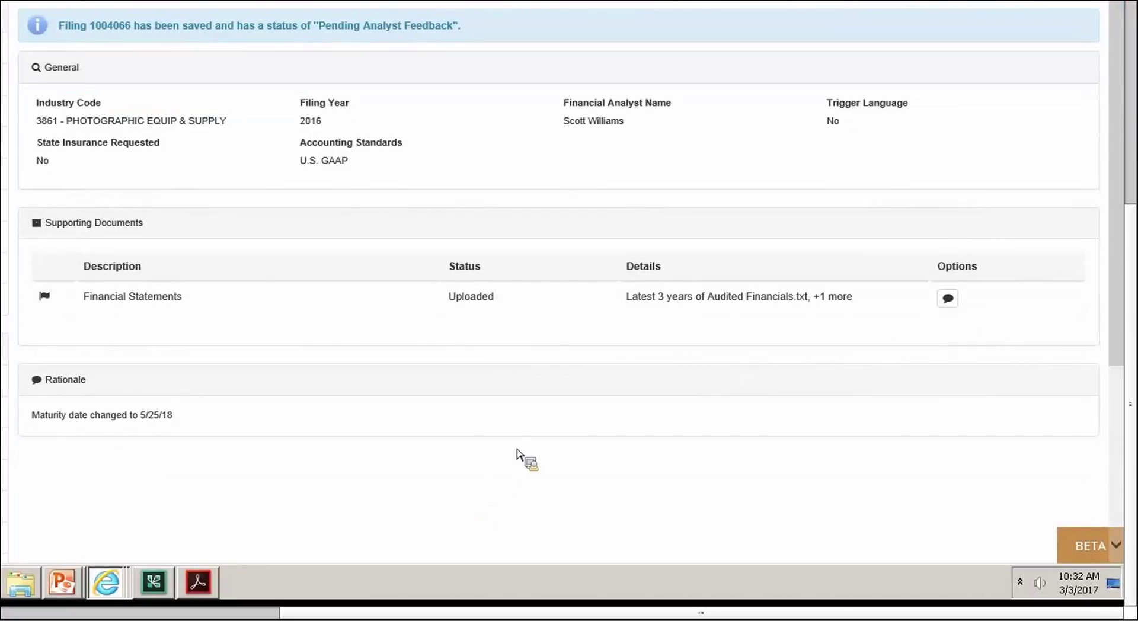
pyautogui.hscroll(-5, 521, 460)
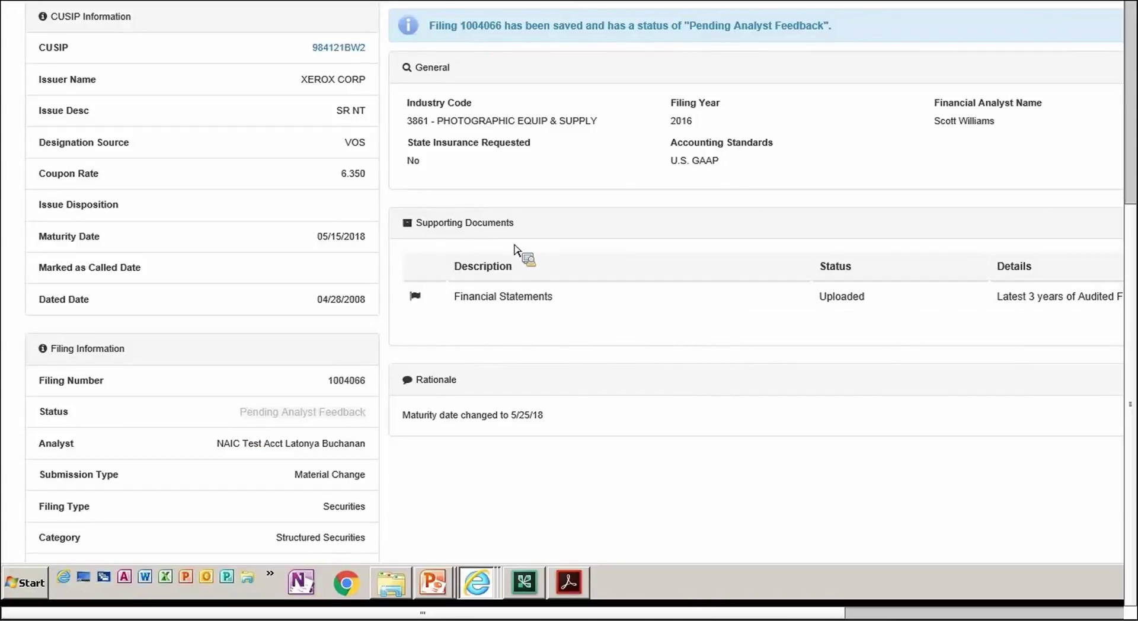
pyautogui.scroll(-2, 549, 381)
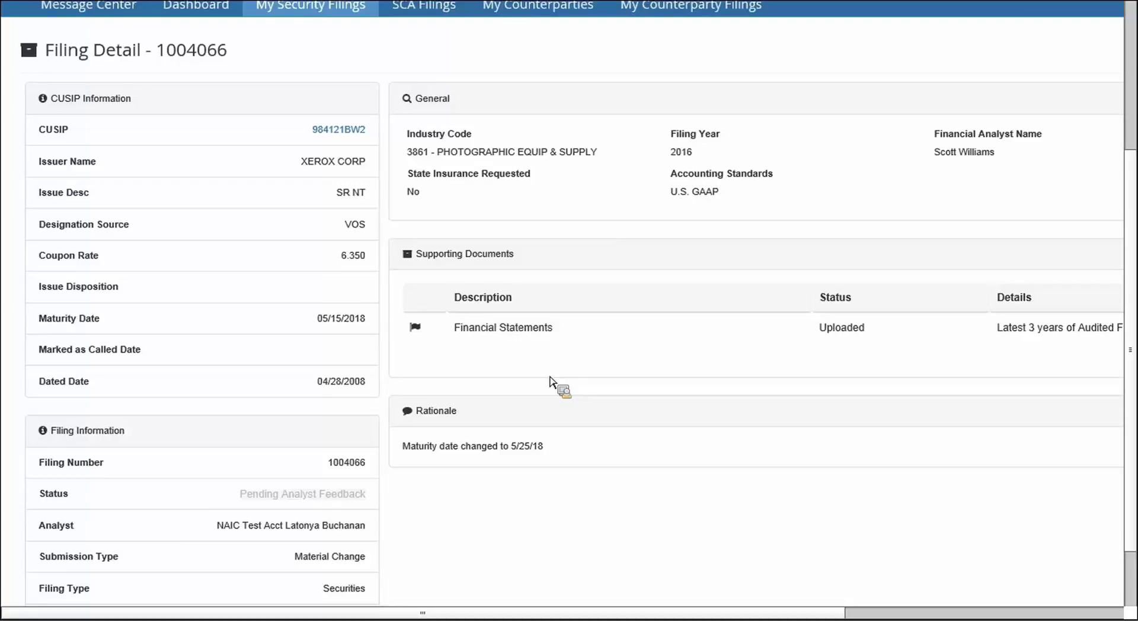
pyautogui.scroll(2, 358, 261)
pyautogui.press('F11')
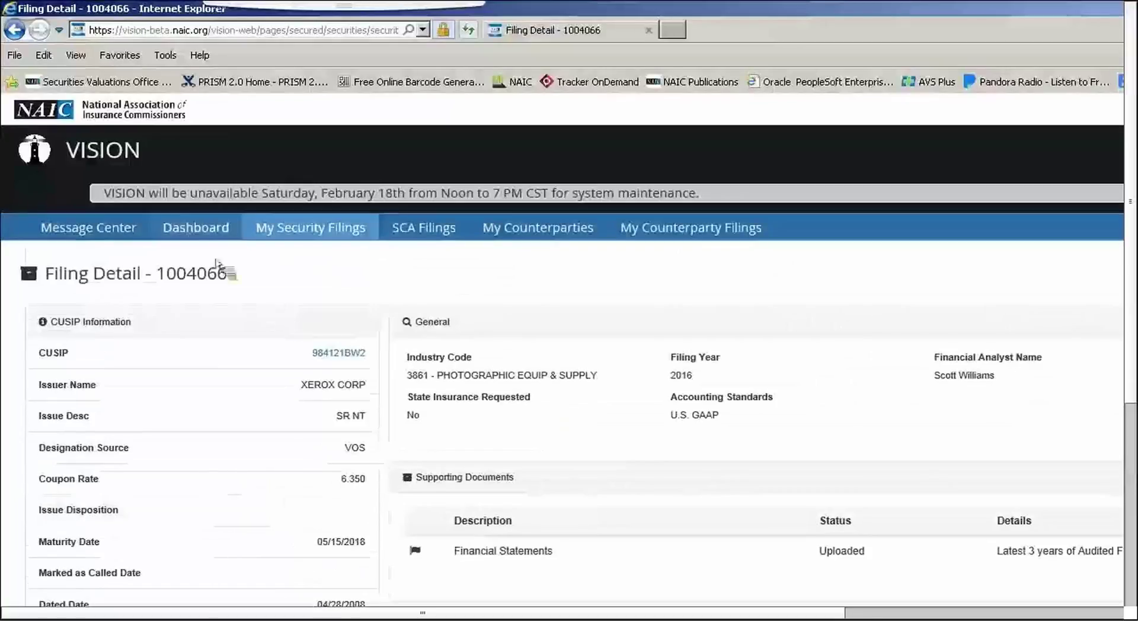
# - From the dashboard with filters hidden, open the Issue Detail page for CUSIP 87151#AP6
pyautogui.click(199, 228)
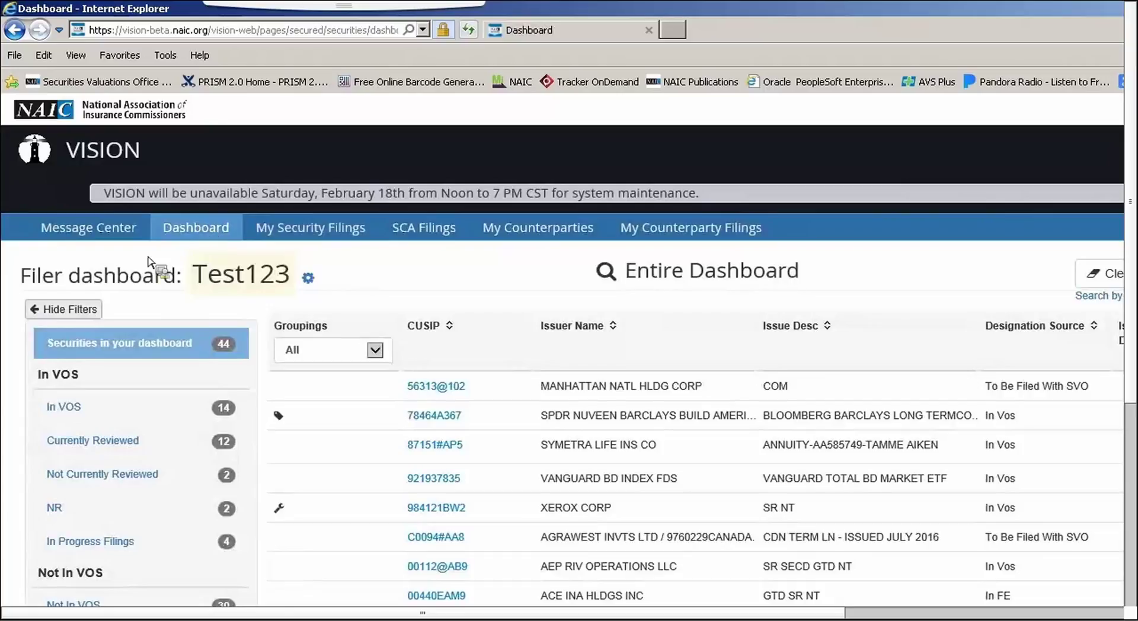
pyautogui.click(59, 310)
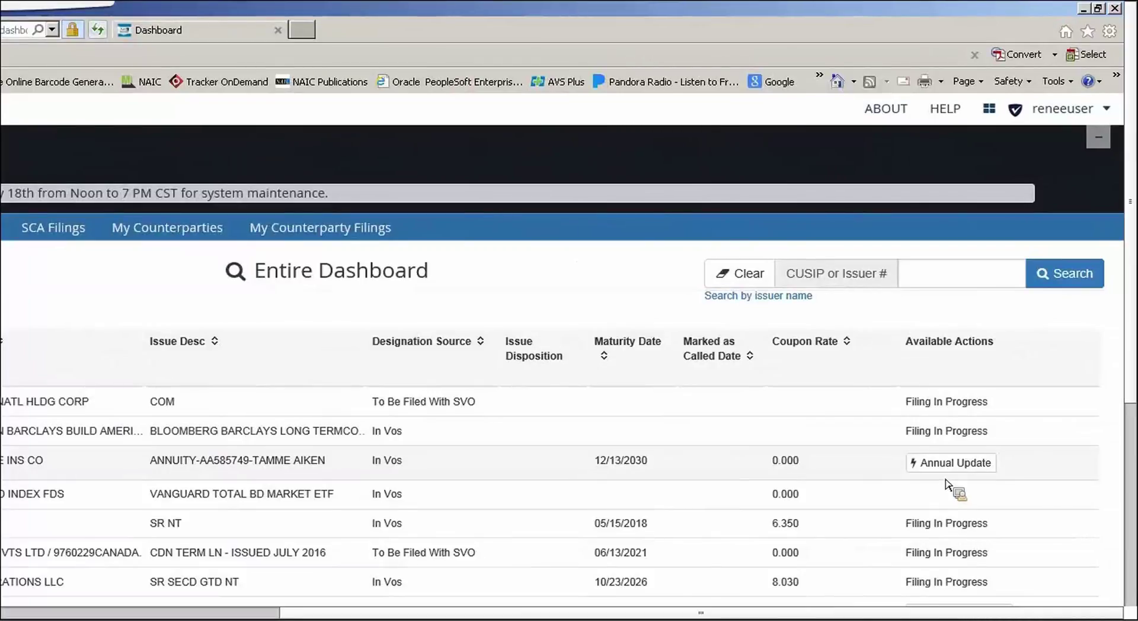
pyautogui.click(948, 465)
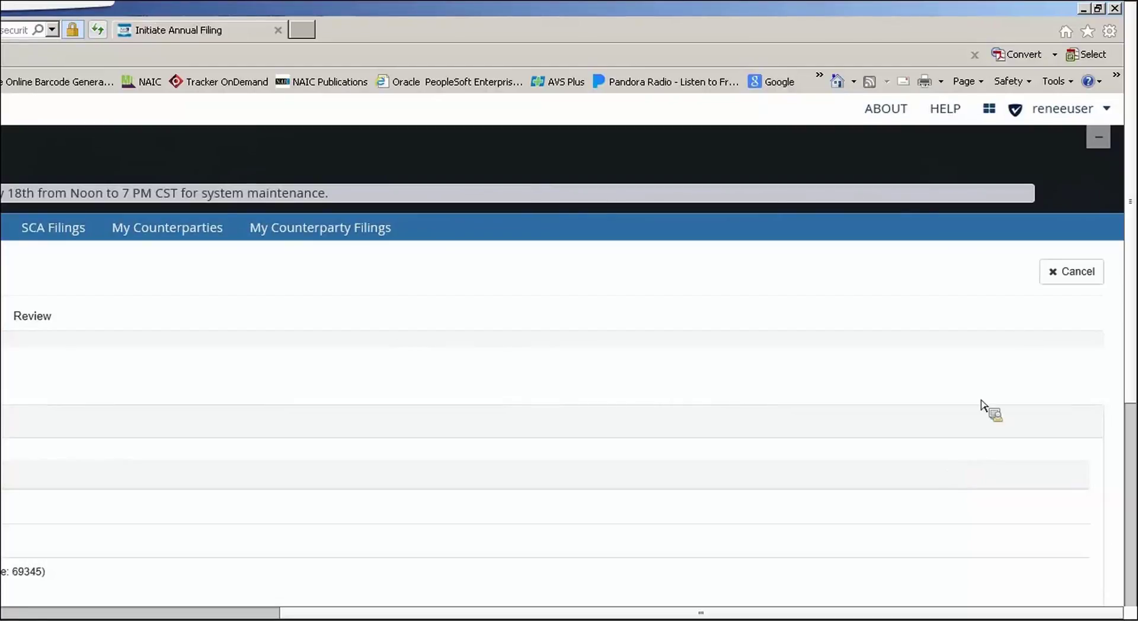
pyautogui.click(1061, 275)
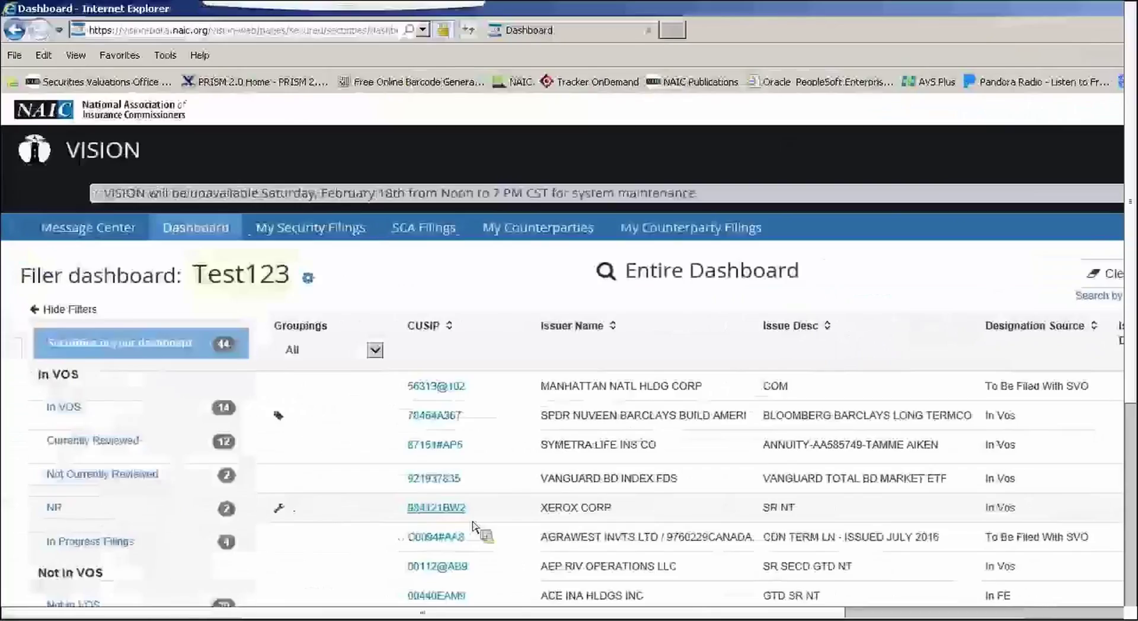
pyautogui.click(462, 447)
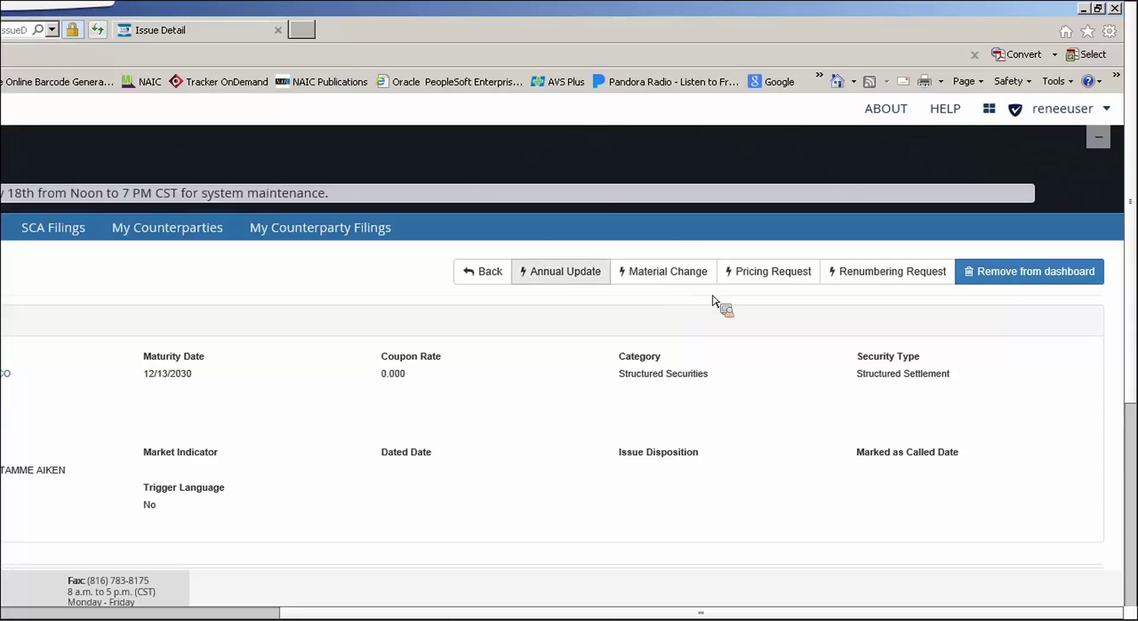
# - Start an annual update as HARTFORD CAS INS CO and advance through Issue Type to Additional Information
pyautogui.click(579, 276)
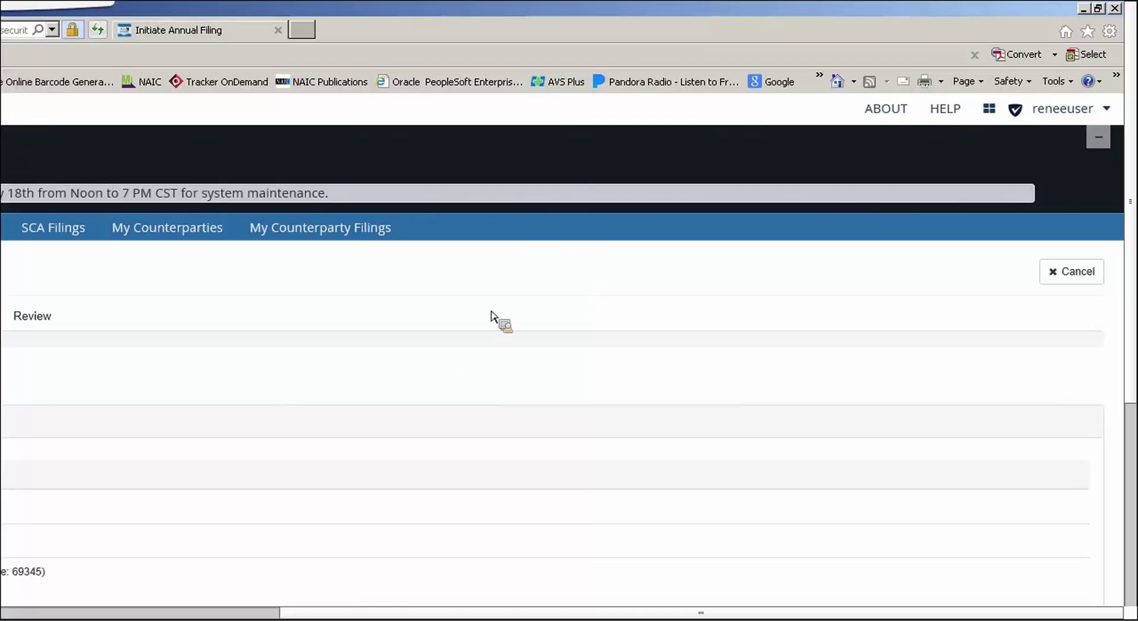
pyautogui.click(59, 509)
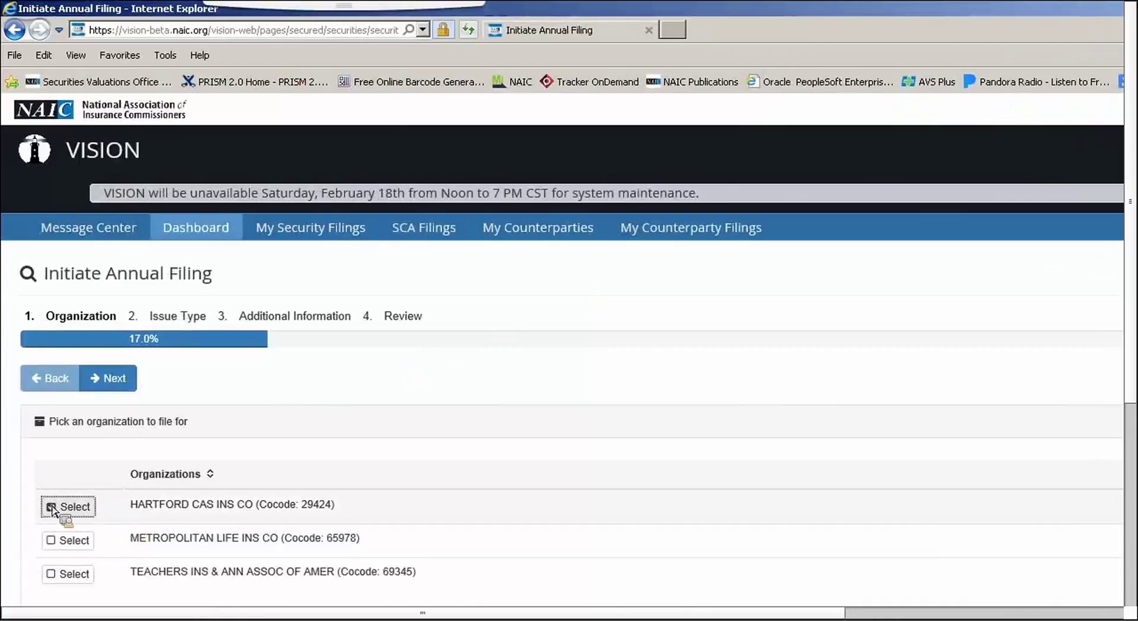
pyautogui.click(118, 382)
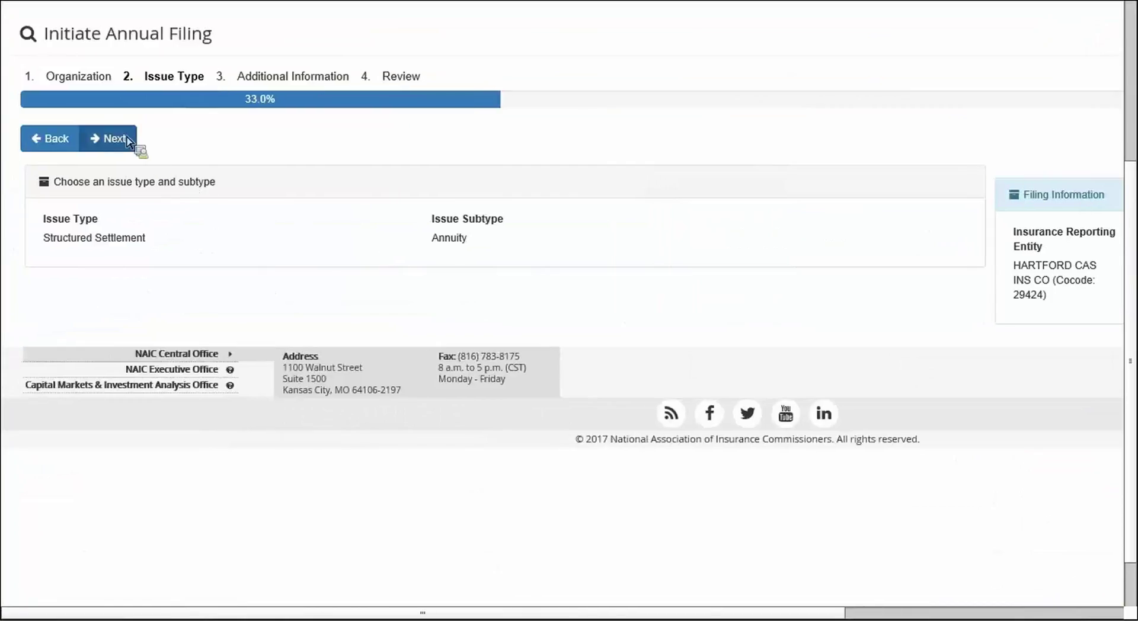
pyautogui.click(129, 141)
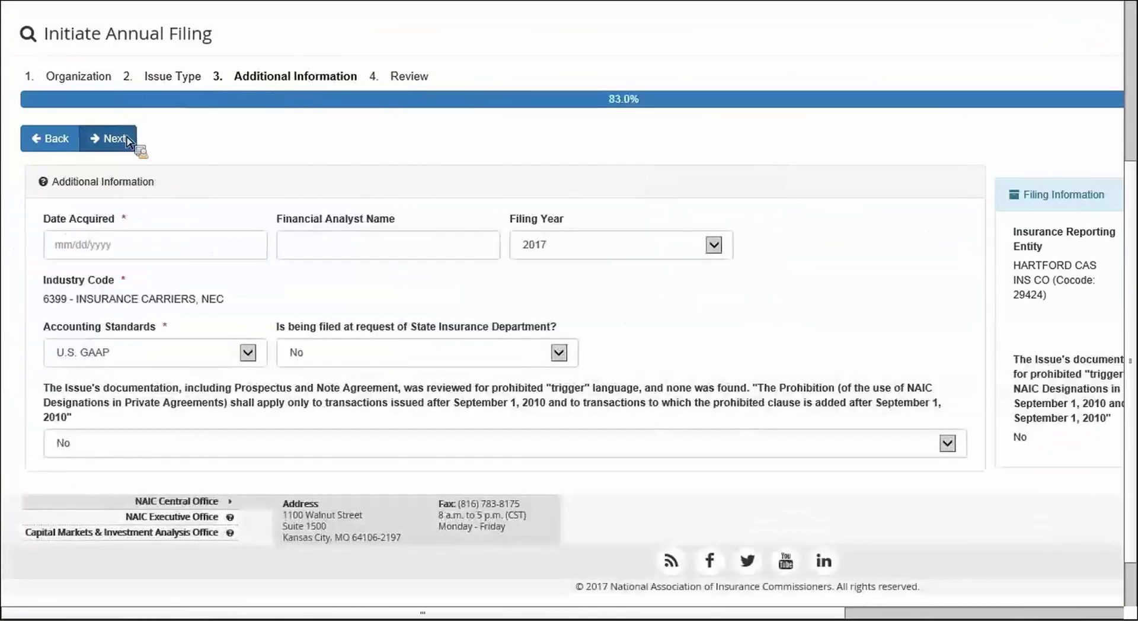
# - Enter the acquisition date, the financial analyst's name, and Filing Year 2016
pyautogui.click(135, 252)
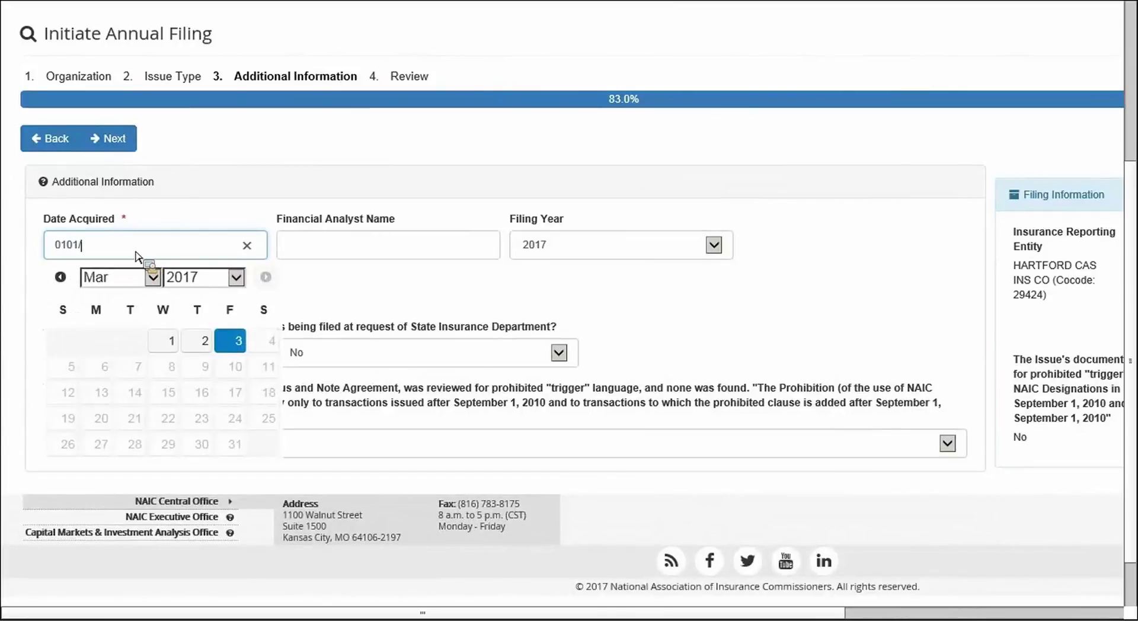
pyautogui.write('0101/2016')
pyautogui.press('Tab')
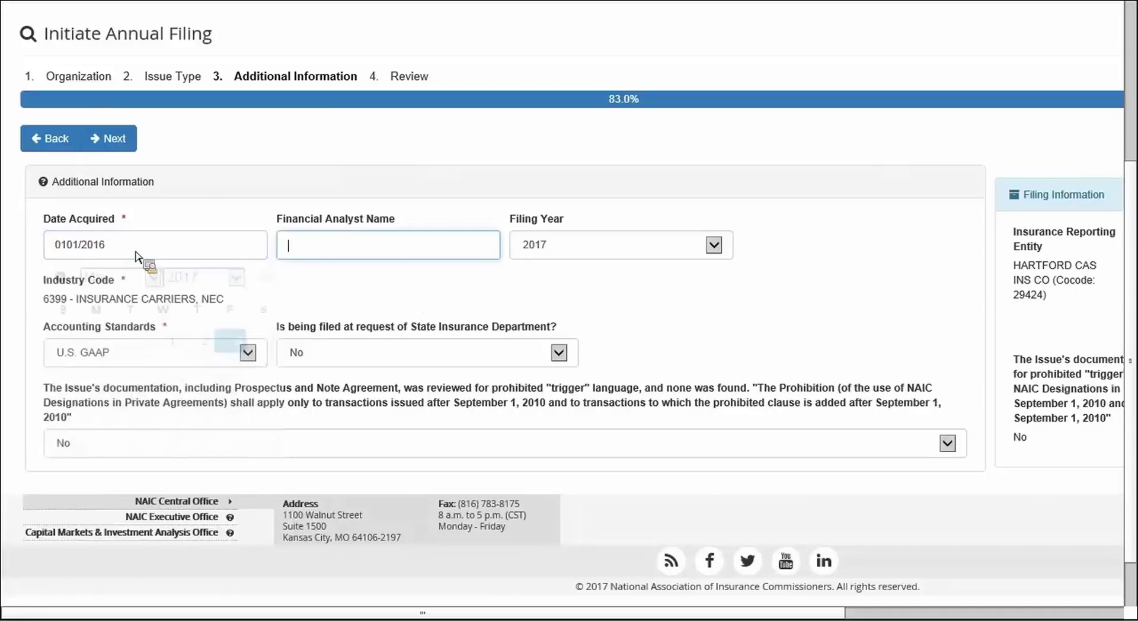
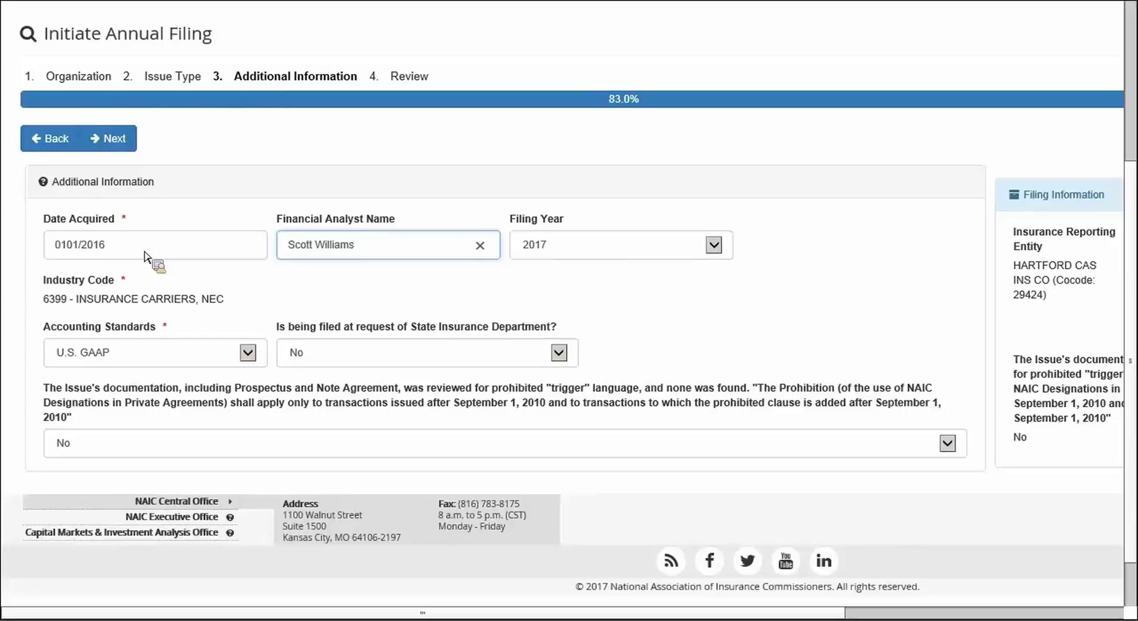
pyautogui.press('Tab')
pyautogui.hotkey('alt', 'Down')
pyautogui.click(625, 233)
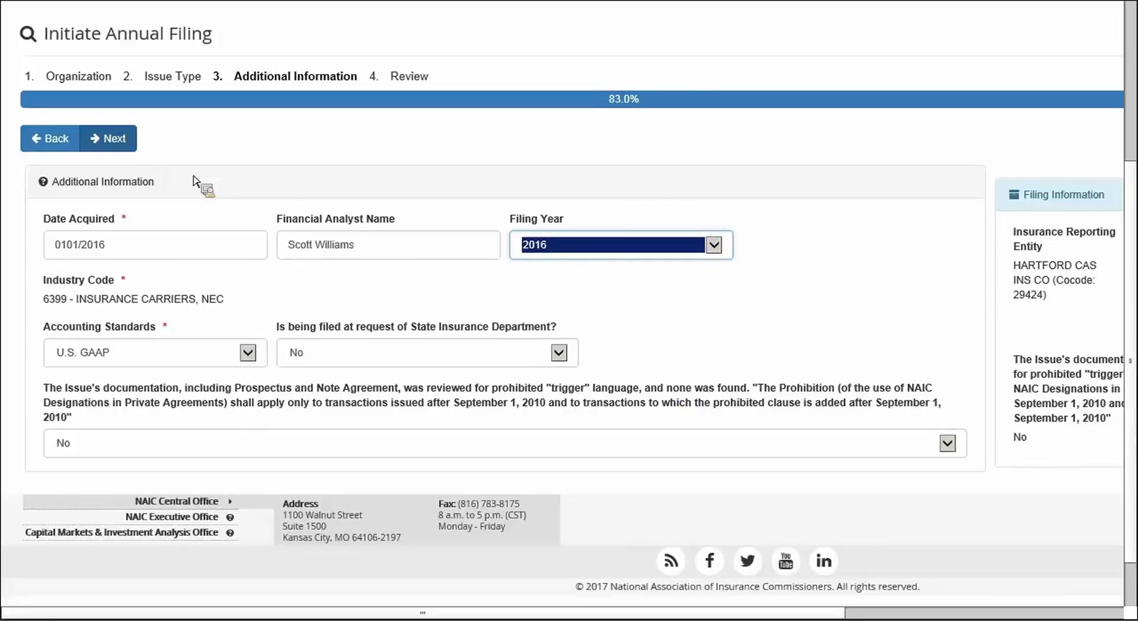
# - Correct Date Acquired to the 01/01/2016 format and continue to the Review step
pyautogui.click(125, 140)
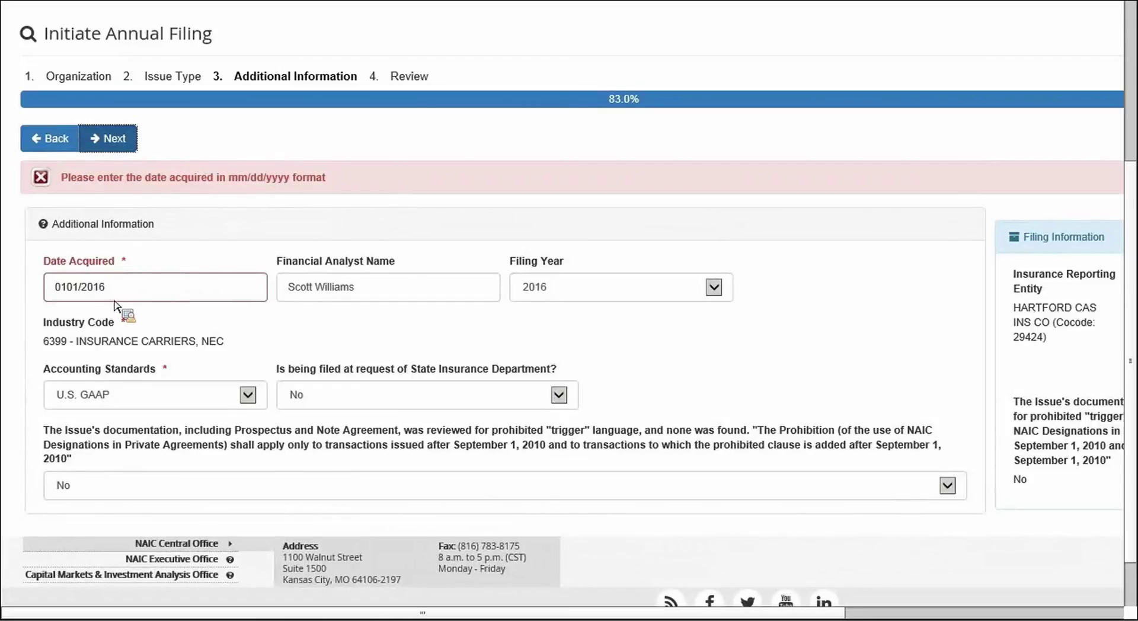
pyautogui.click(68, 287)
pyautogui.press('Delete')
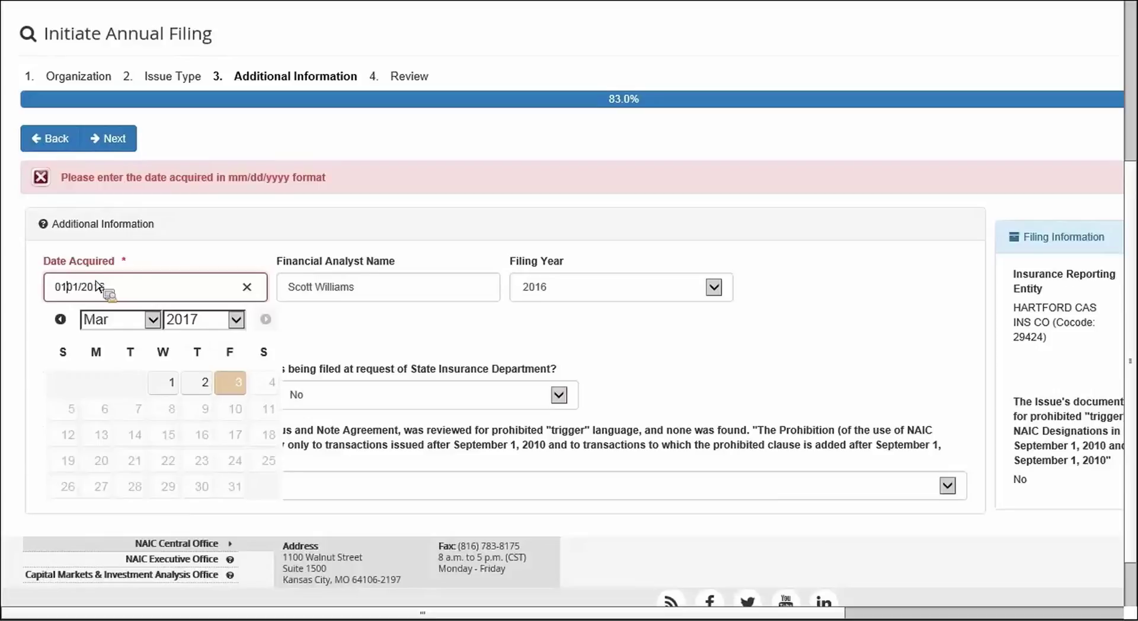
pyautogui.write('/')
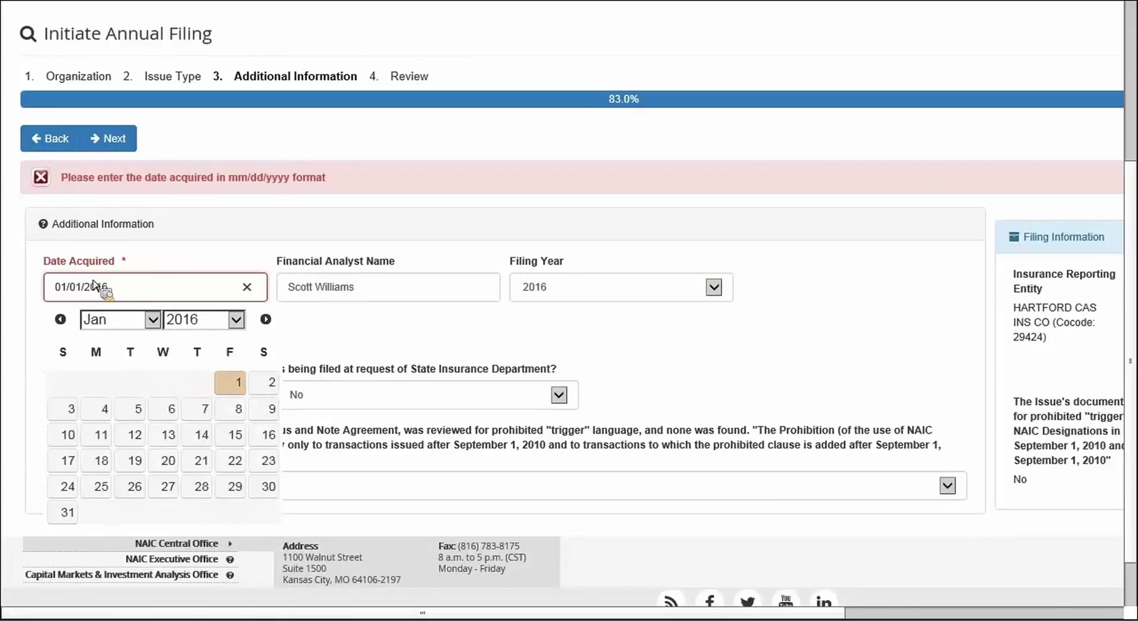
pyautogui.scroll(-1, 682, 468)
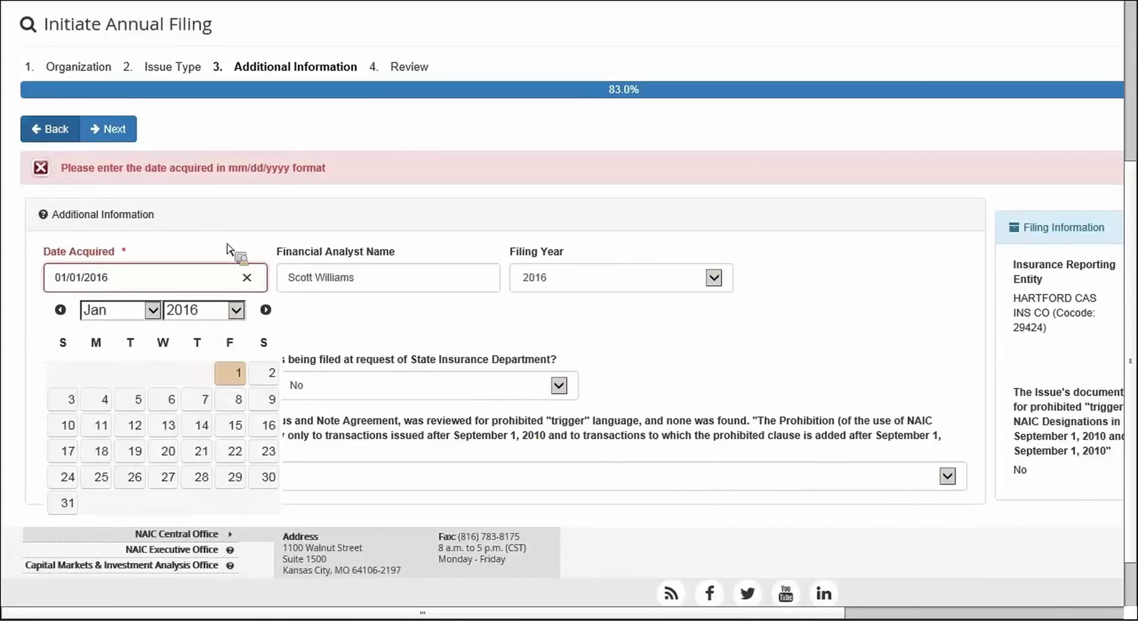
pyautogui.click(99, 128)
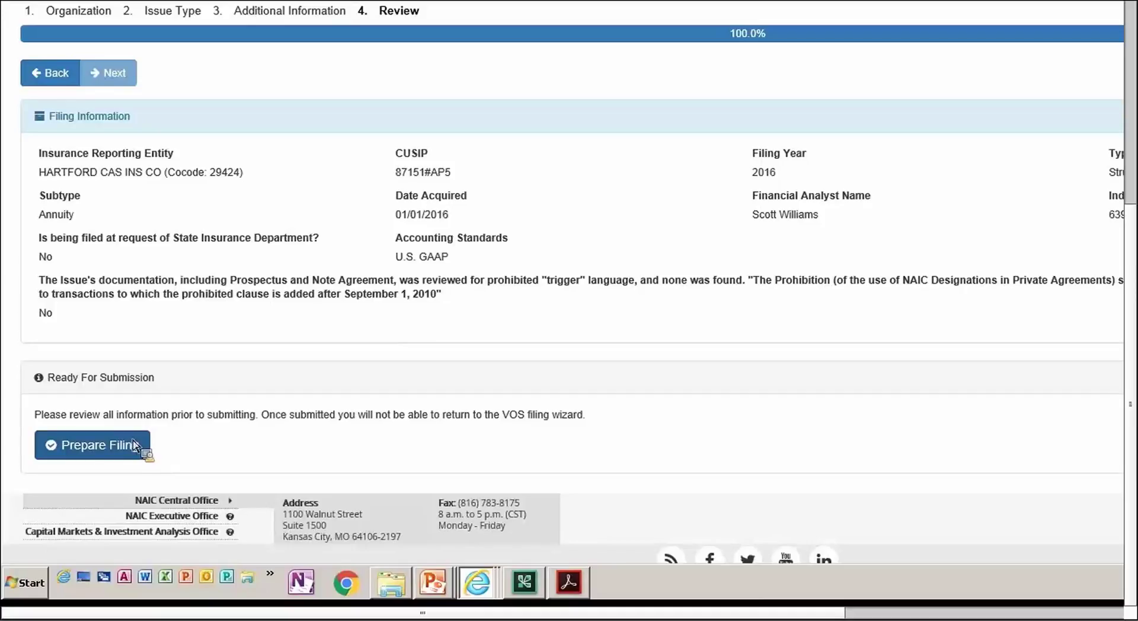
# - Prepare the annual filing, creating filing 1004202 with three required supporting documents
pyautogui.click(133, 444)
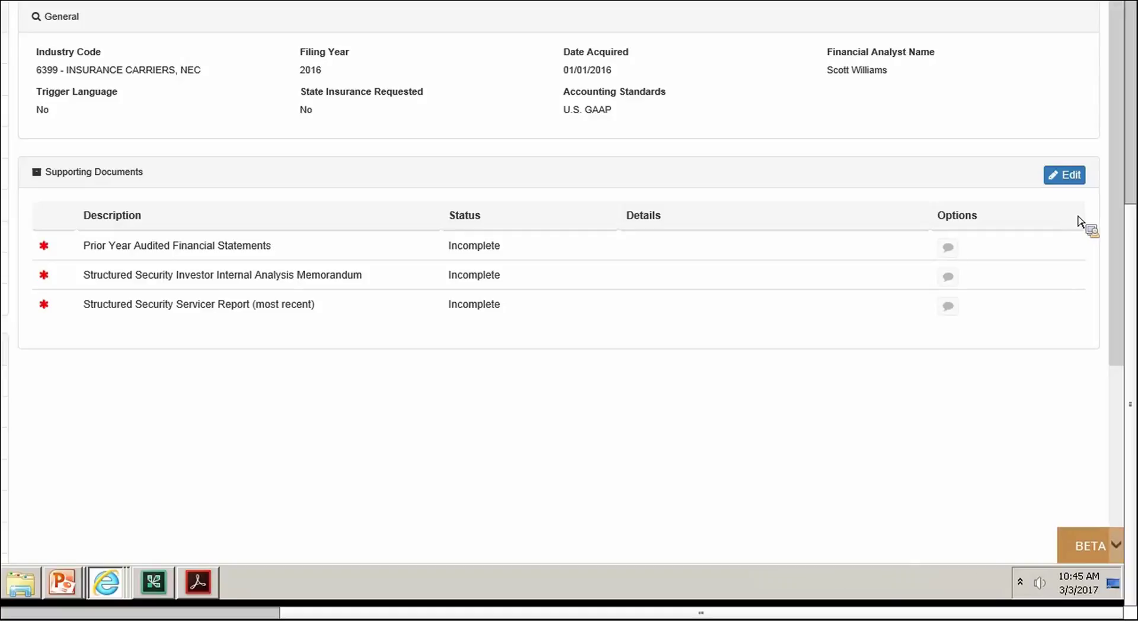
# - Upload Latest 3 years of Audited Financials.txt to the audited financial statements document
pyautogui.click(1069, 176)
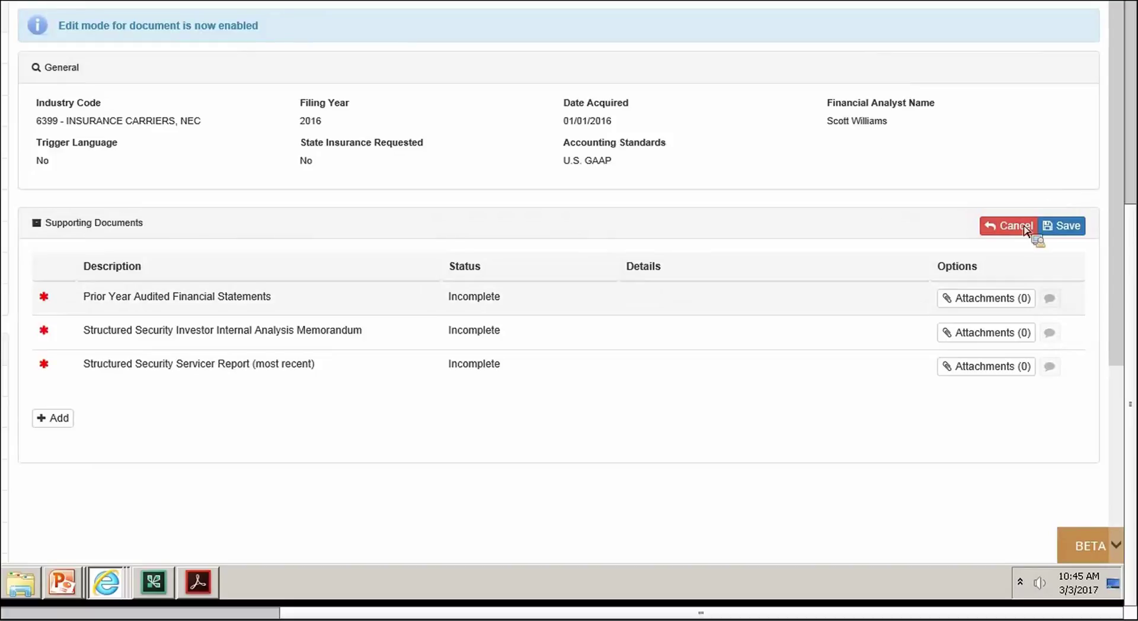
pyautogui.click(1008, 299)
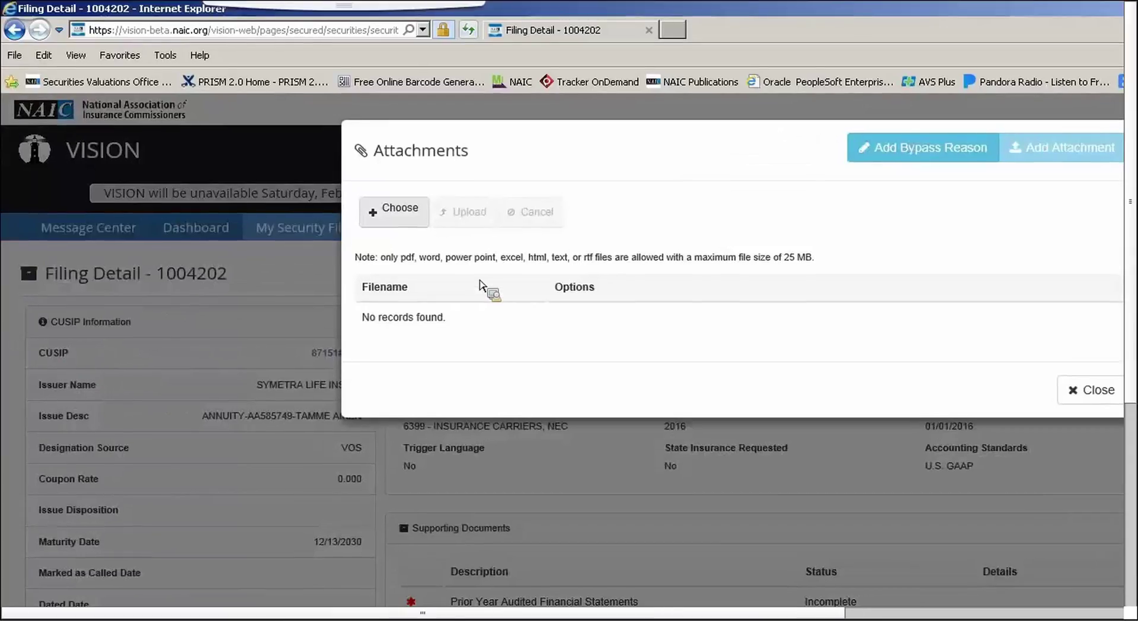
pyautogui.click(399, 216)
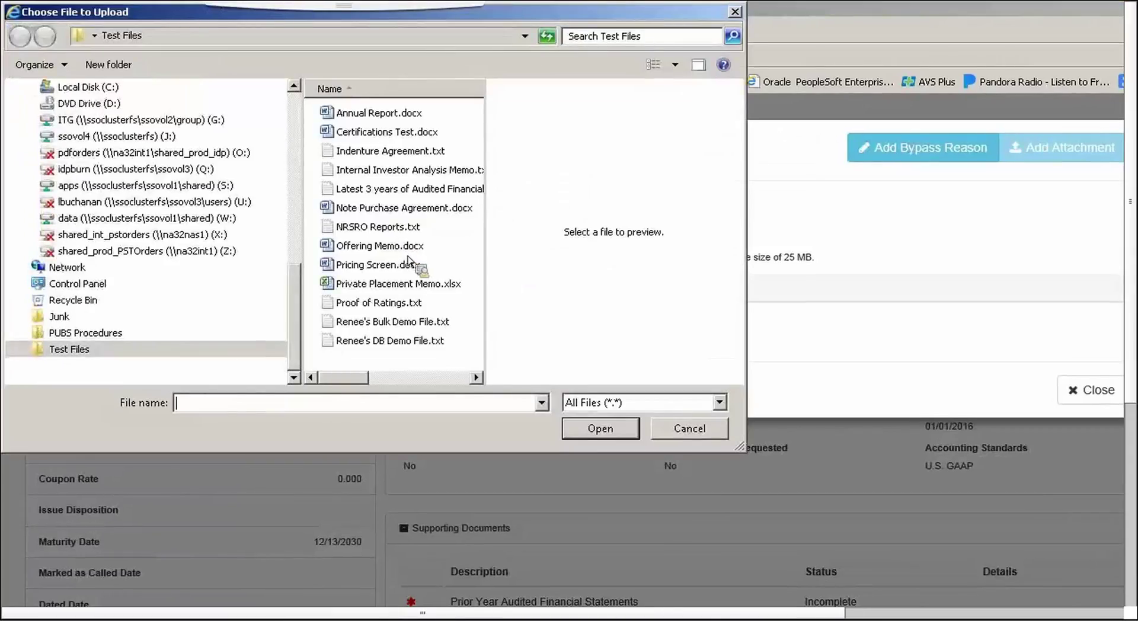
pyautogui.doubleClick(385, 189)
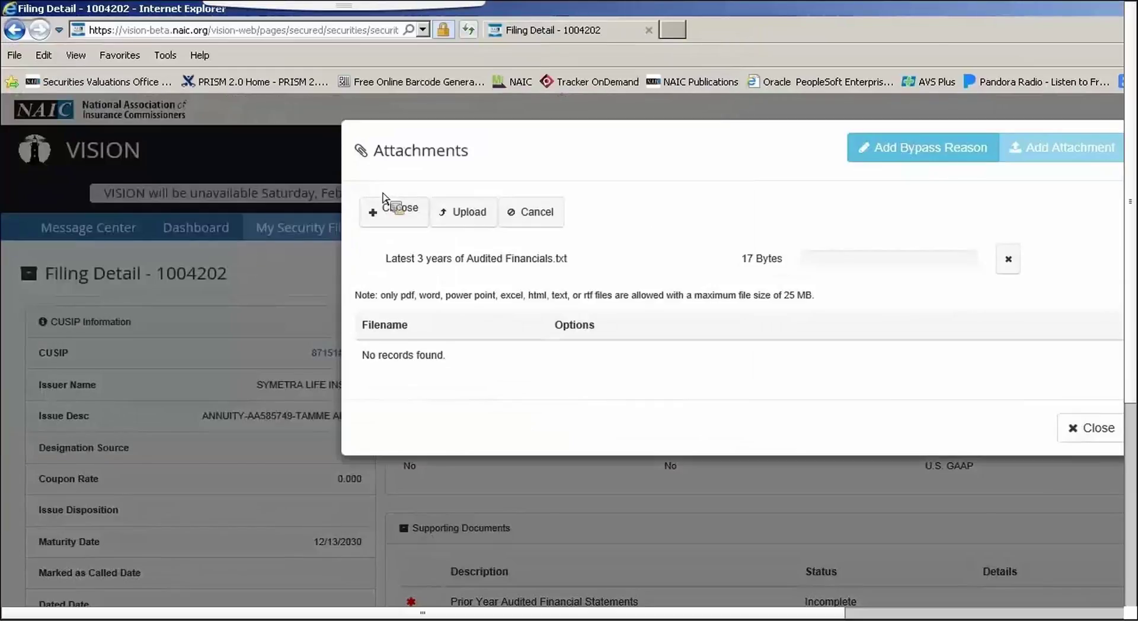
pyautogui.click(474, 219)
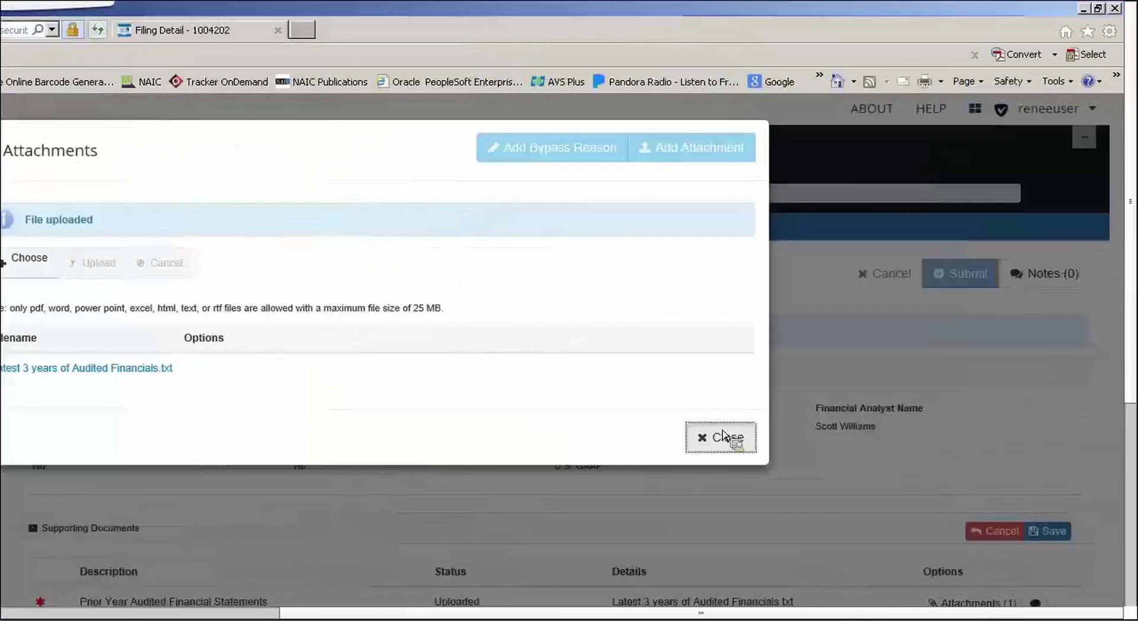
pyautogui.click(1090, 437)
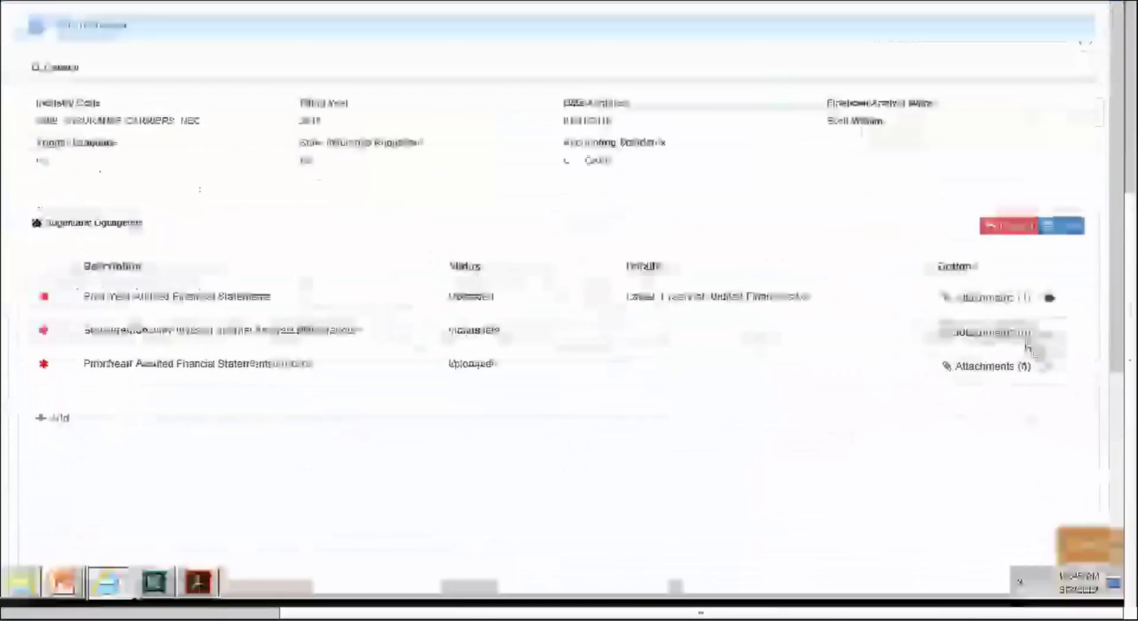
# - Bypass the analysis memorandum with the reason 'On file'
pyautogui.click(975, 332)
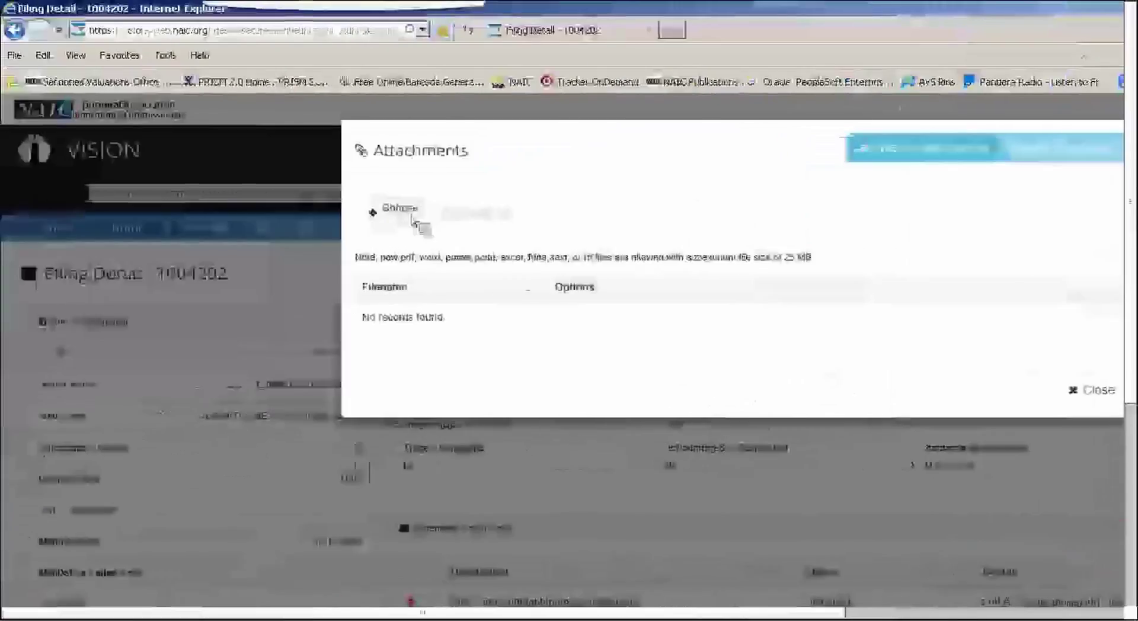
pyautogui.click(886, 151)
pyautogui.click(509, 308)
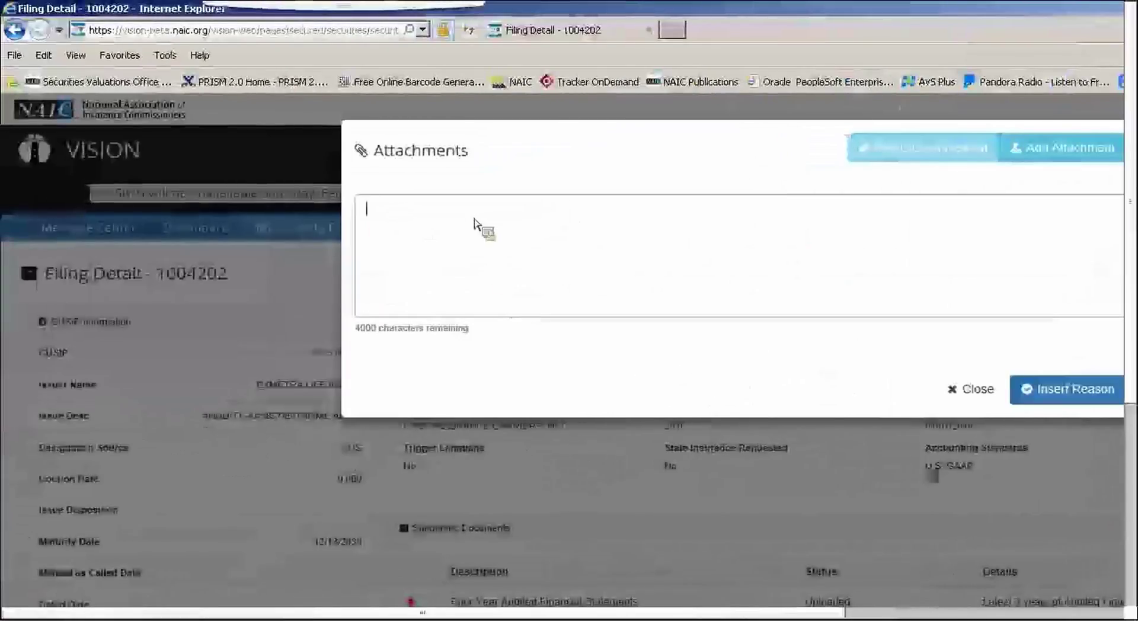
pyautogui.write('On file')
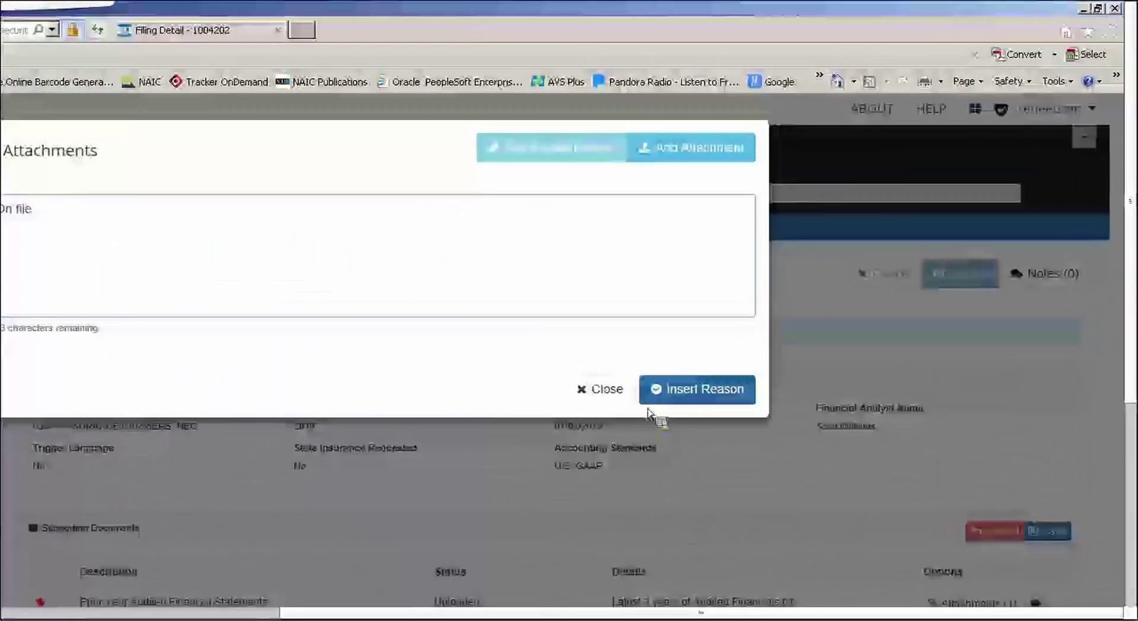
pyautogui.click(701, 399)
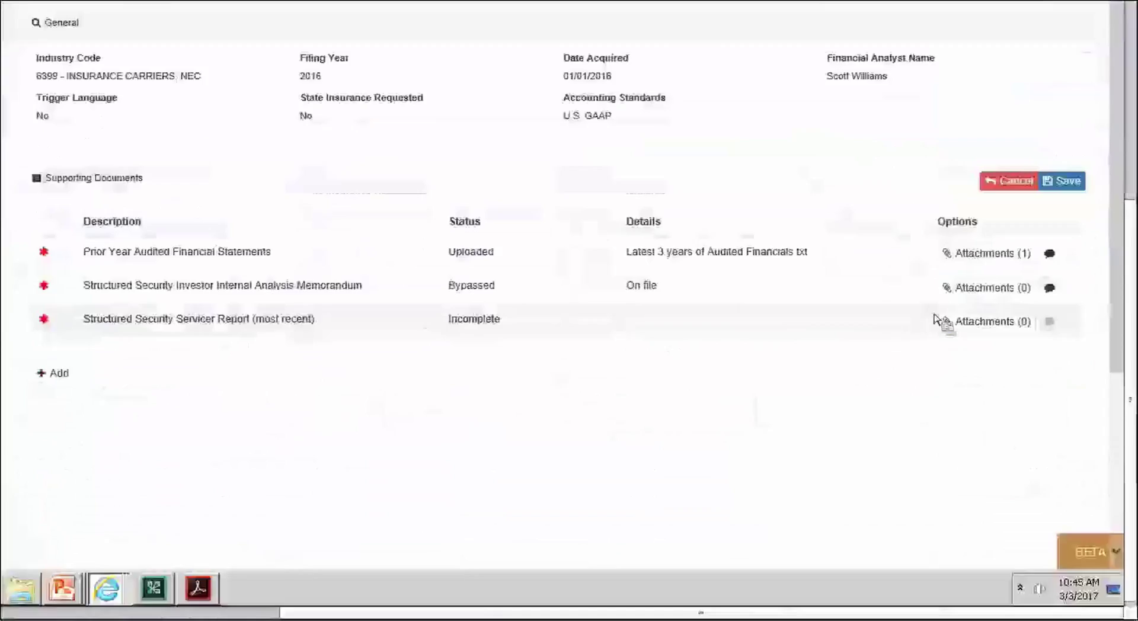
# - Upload Indenture Agreement.txt to the servicer report and save the supporting documents
pyautogui.click(1006, 324)
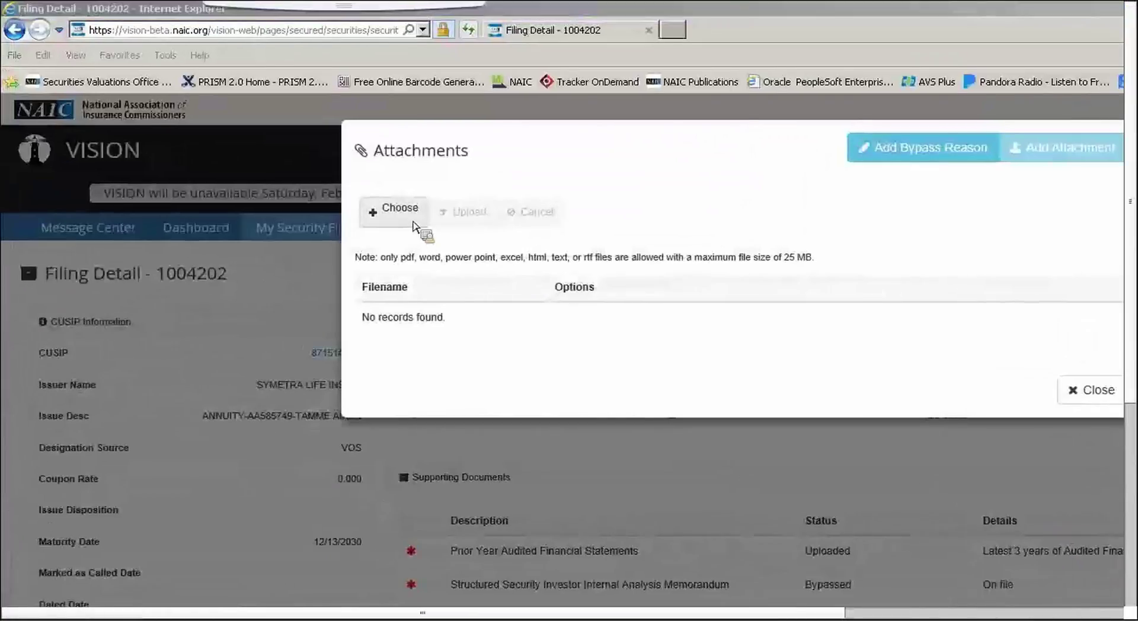
pyautogui.click(164, 2)
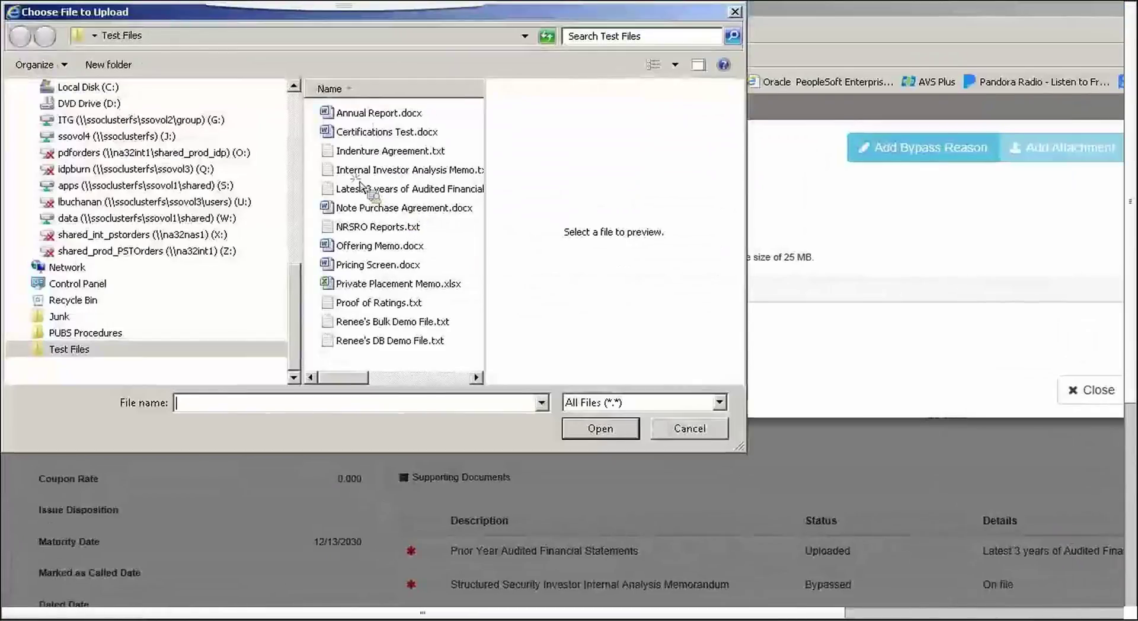
pyautogui.doubleClick(367, 151)
pyautogui.click(437, 220)
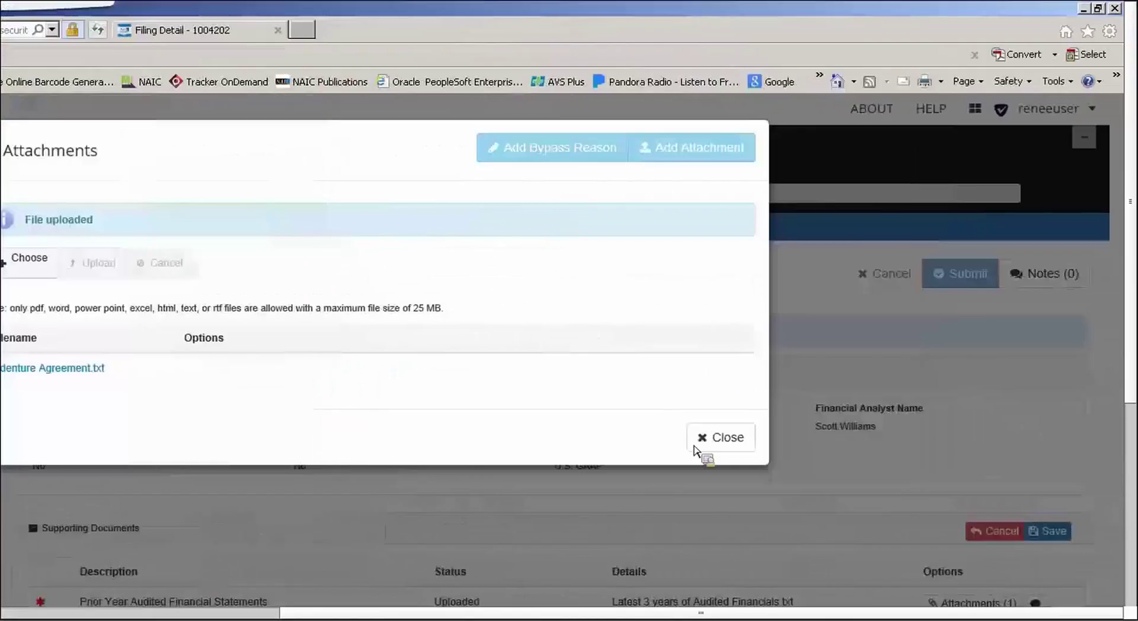
pyautogui.click(1088, 428)
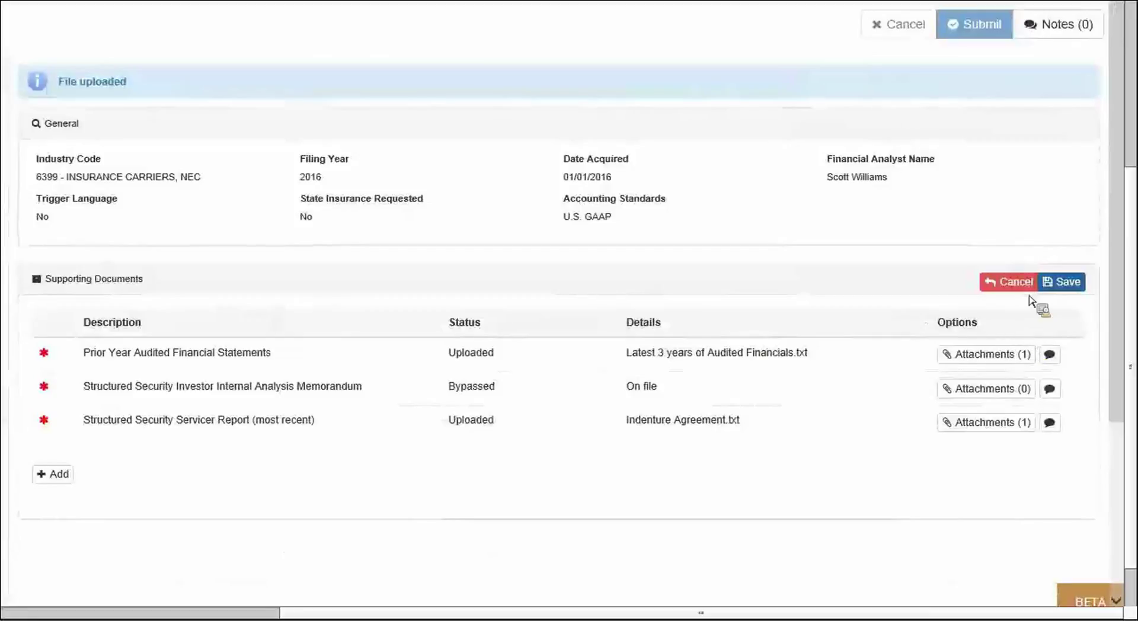
pyautogui.click(1069, 283)
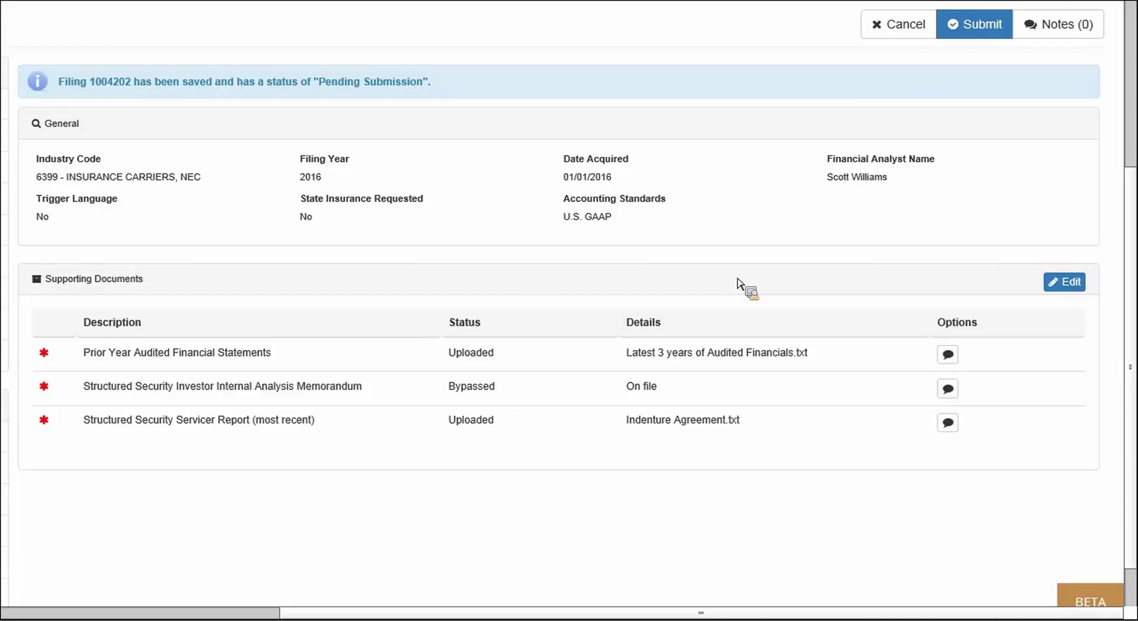
# - Submit filing 1004202, then go to the SCA Filings list
pyautogui.click(963, 25)
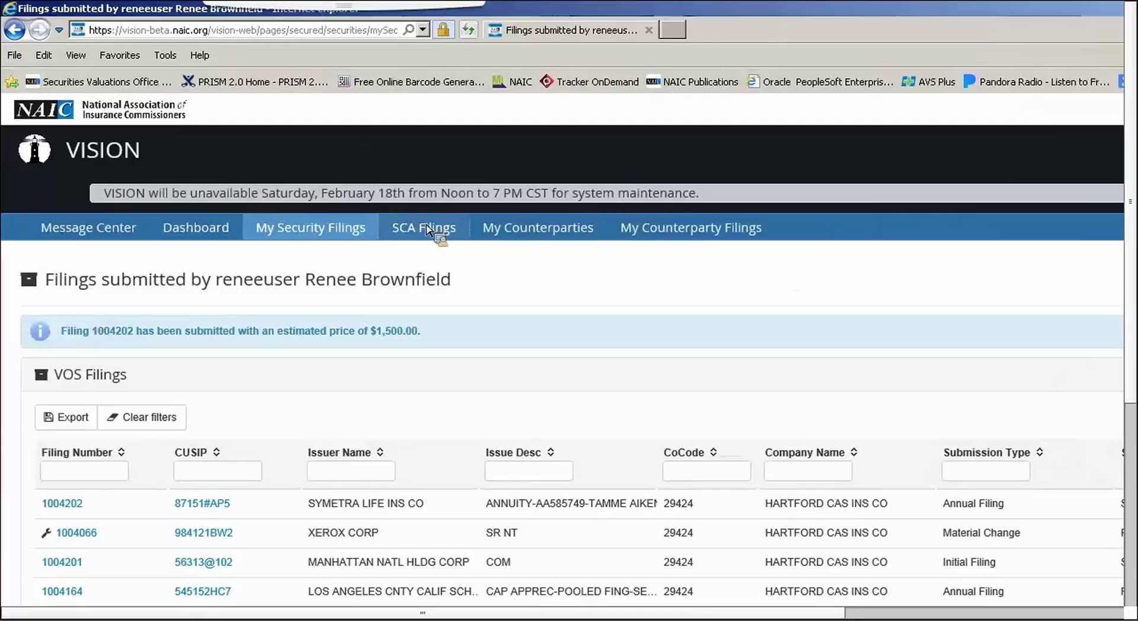
pyautogui.click(427, 228)
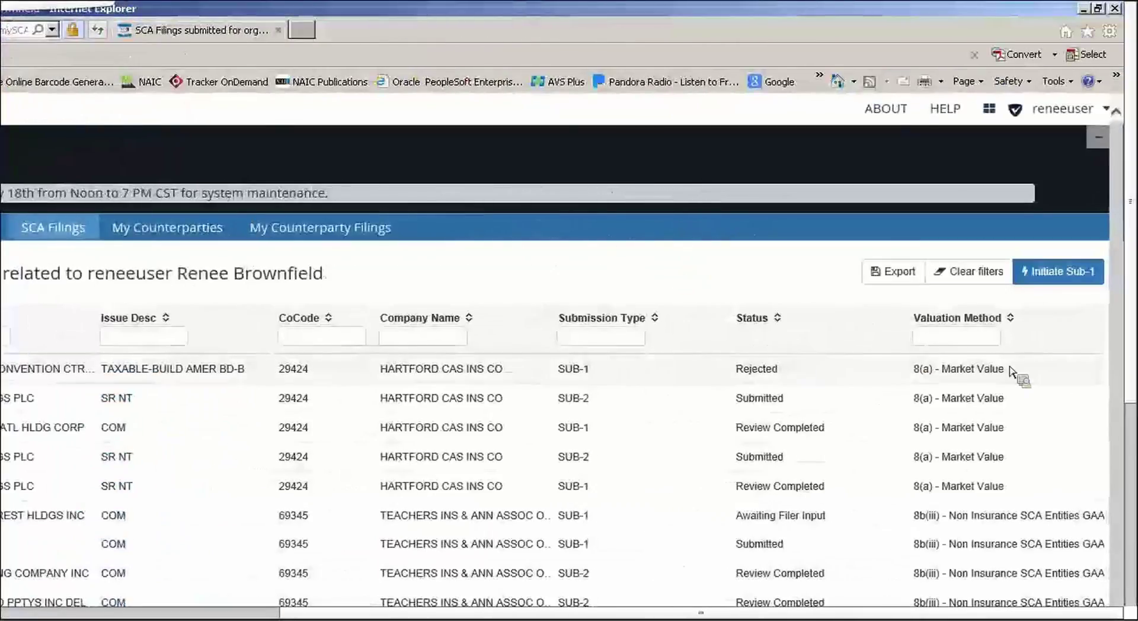
# - Start a Sub-1 filing for HARTFORD CAS INS CO with CUSIP 235417AA0 and SCA name LB Folder
pyautogui.click(1064, 276)
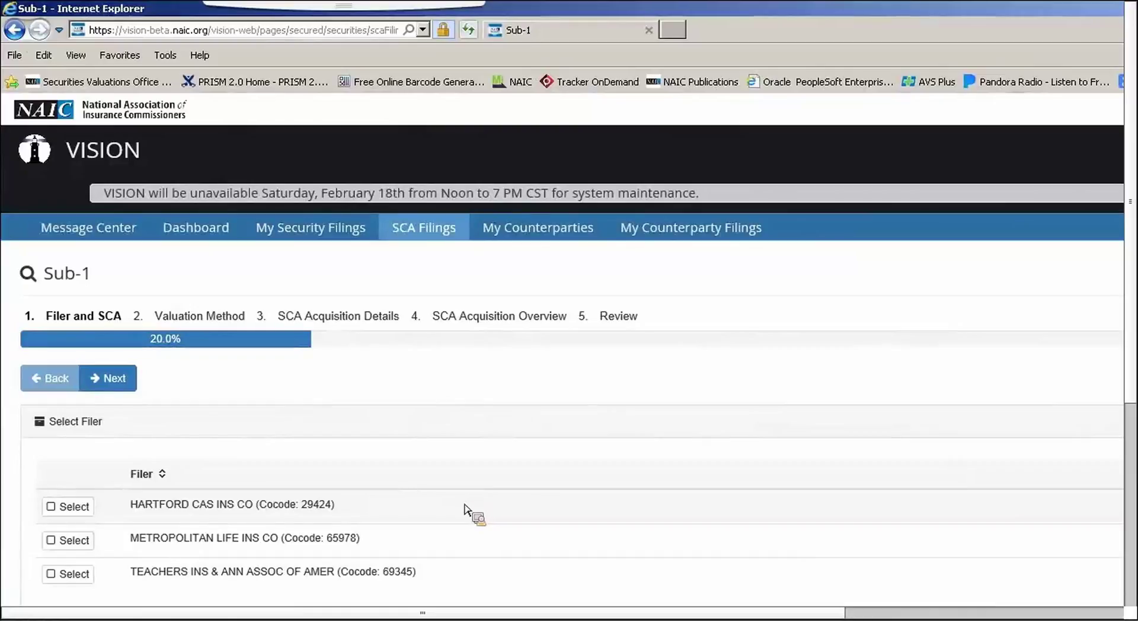
pyautogui.click(56, 508)
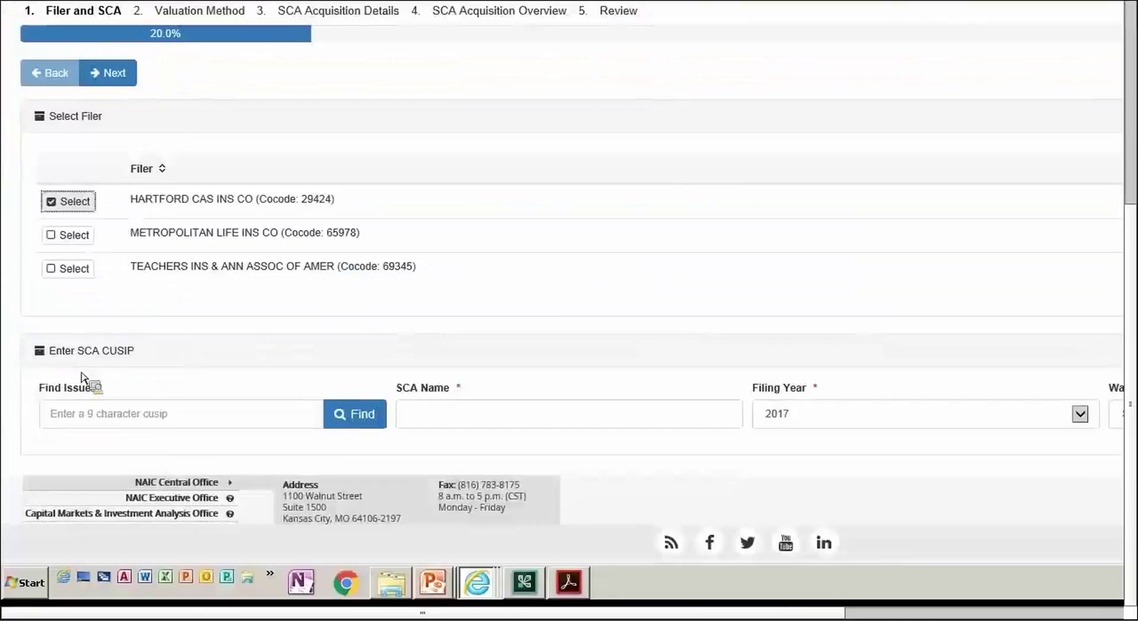
pyautogui.click(83, 417)
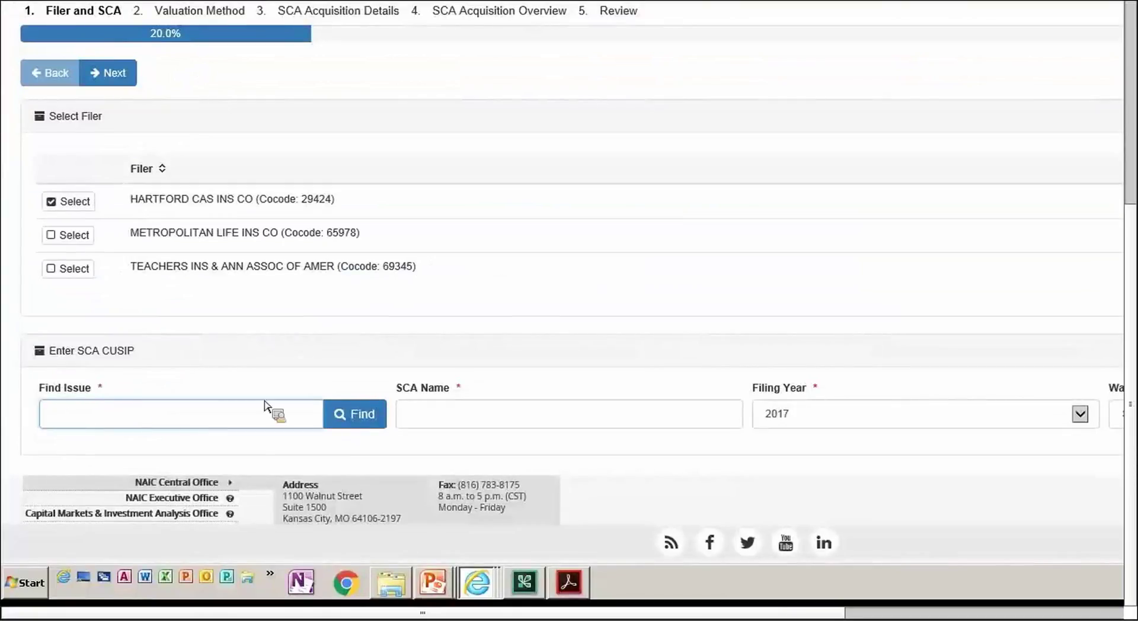
pyautogui.write('235417aa0')
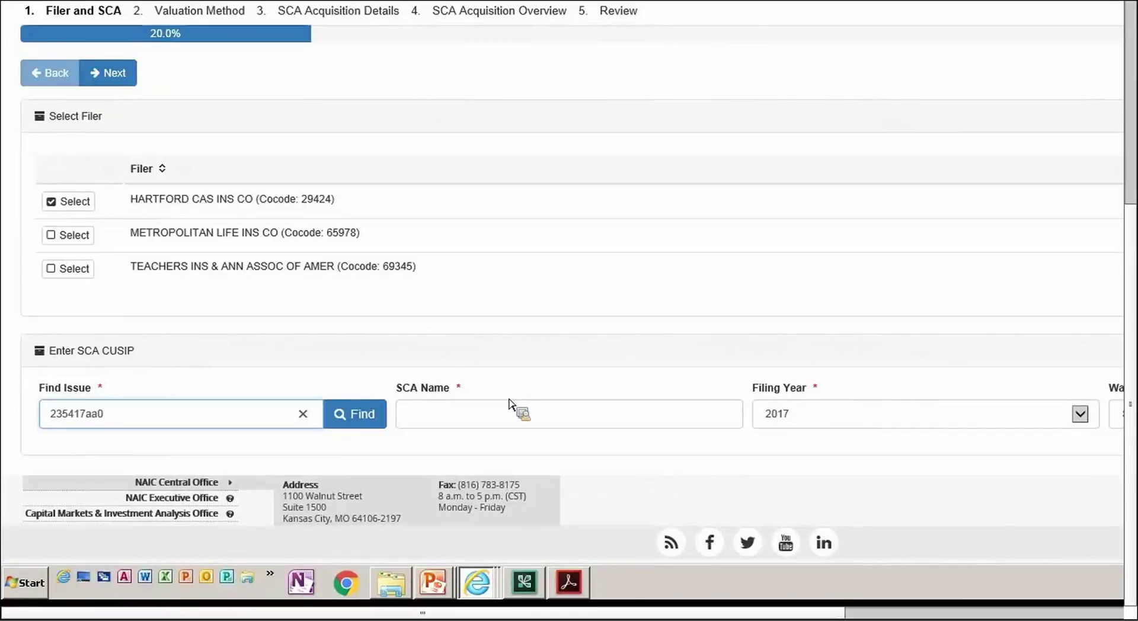
pyautogui.press('Return')
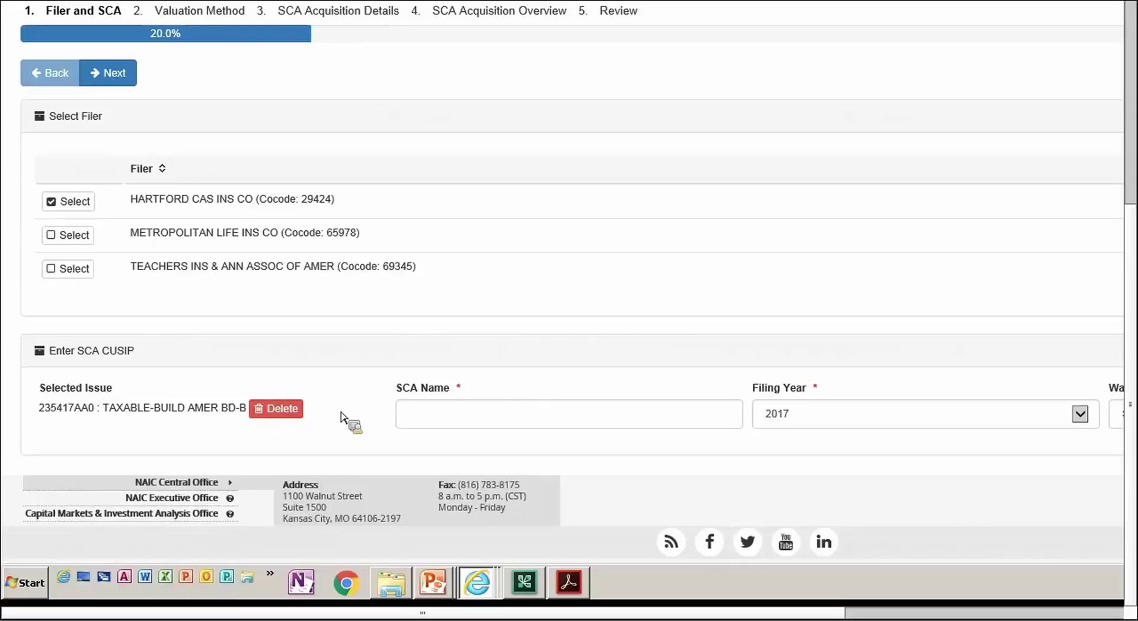
pyautogui.click(467, 420)
pyautogui.write('LS')
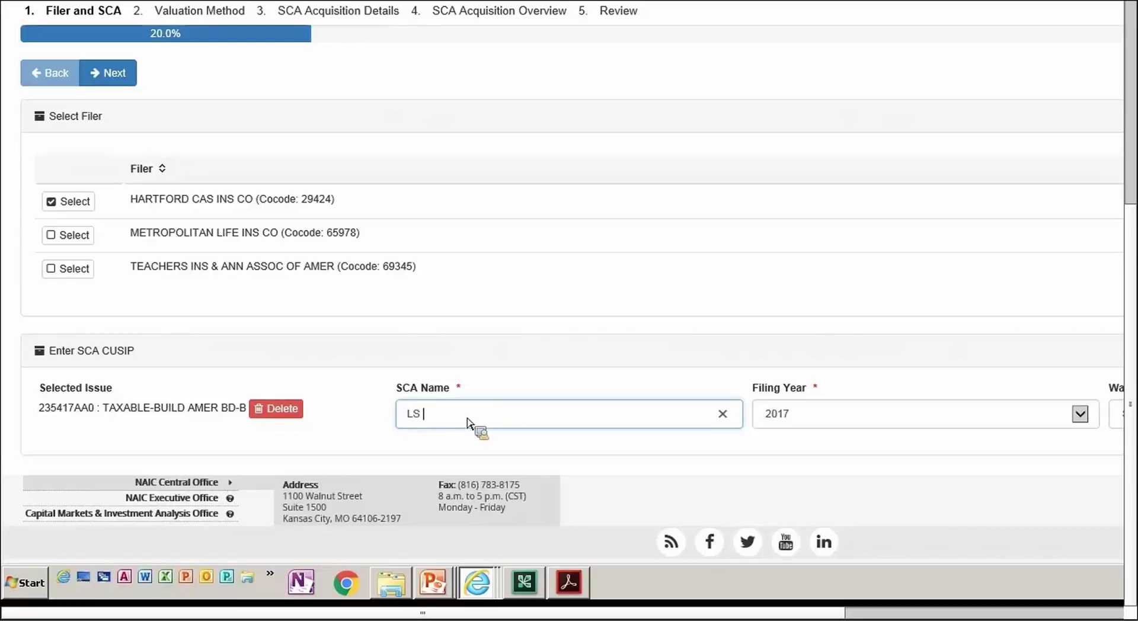
pyautogui.press('BackSpace')
pyautogui.write('Folder')
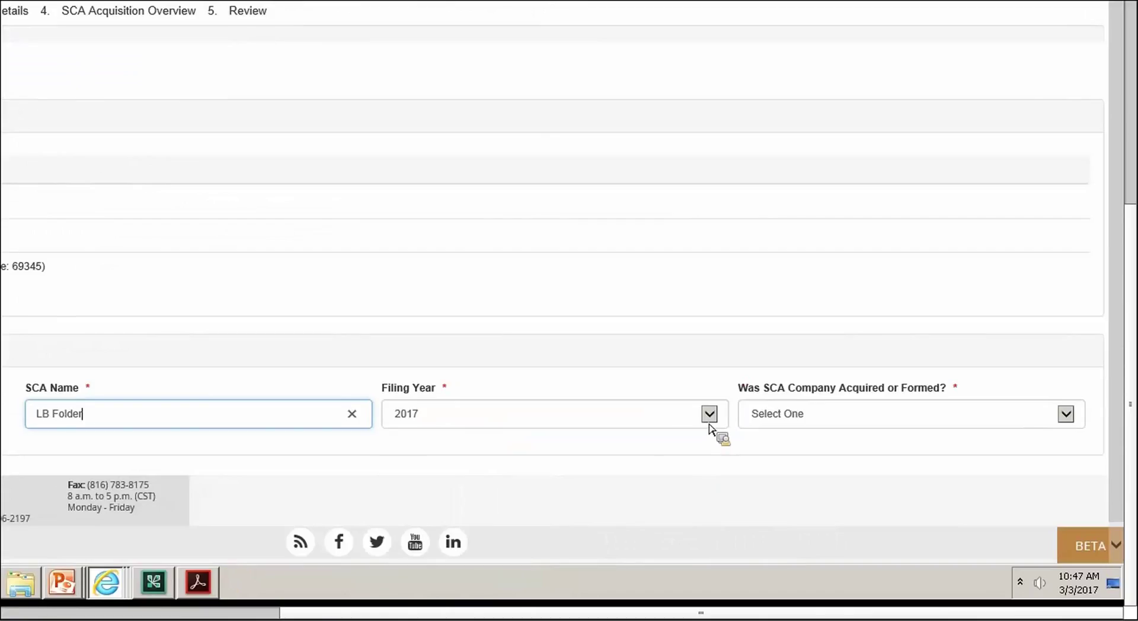
# - Set filing year 2016, mark the SCA company as acquired, and advance to Valuation Method
pyautogui.click(1080, 414)
pyautogui.click(503, 426)
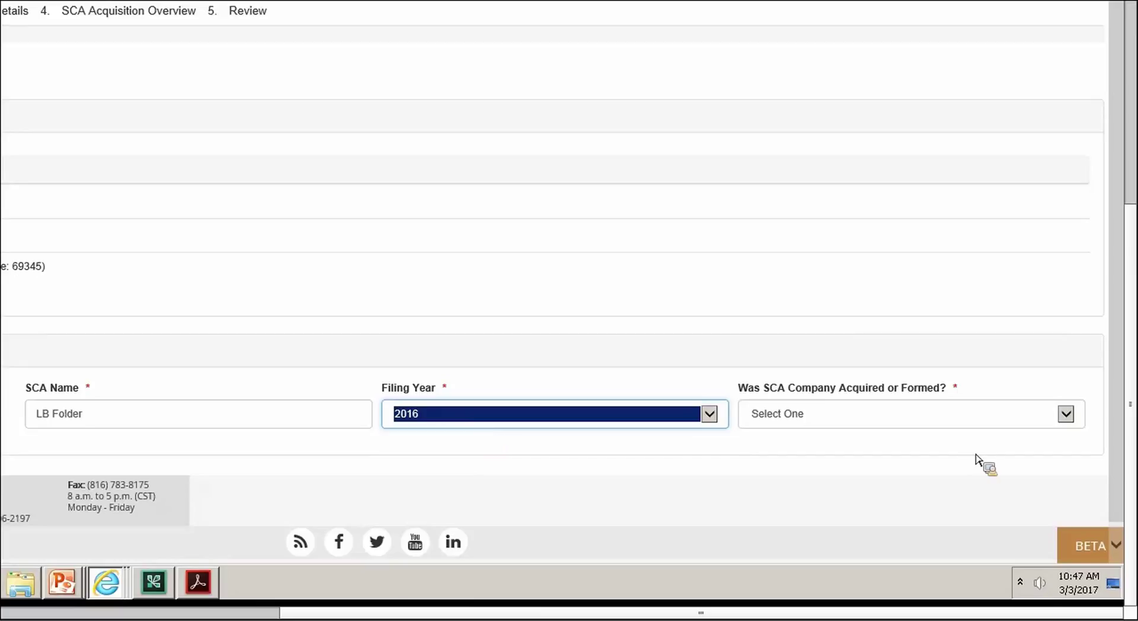
pyautogui.click(1082, 418)
pyautogui.click(839, 426)
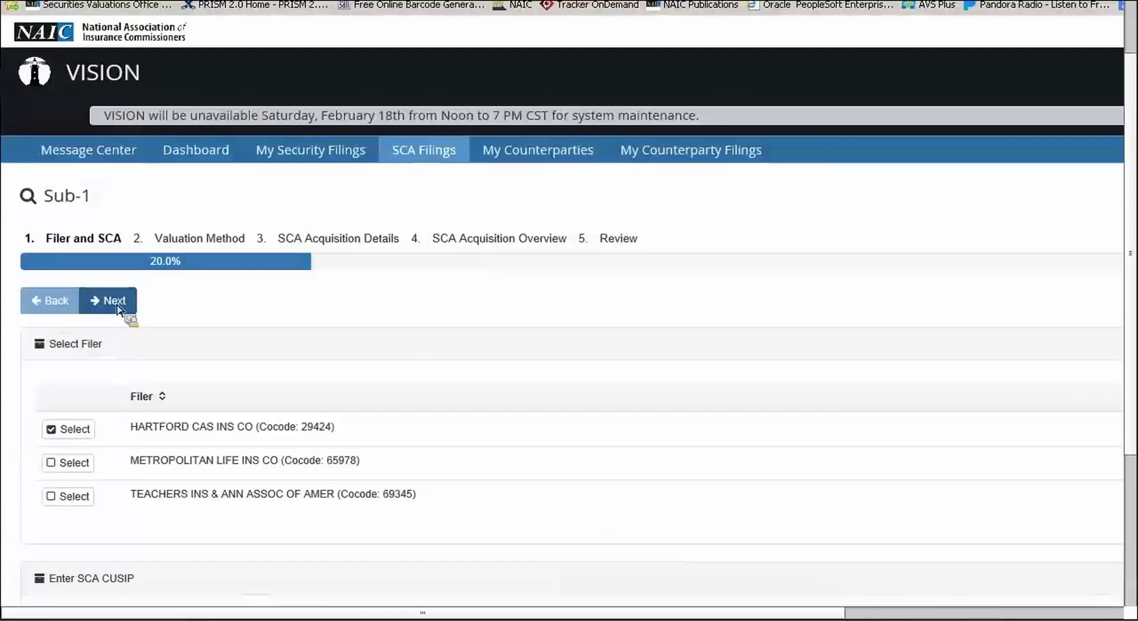
pyautogui.click(112, 302)
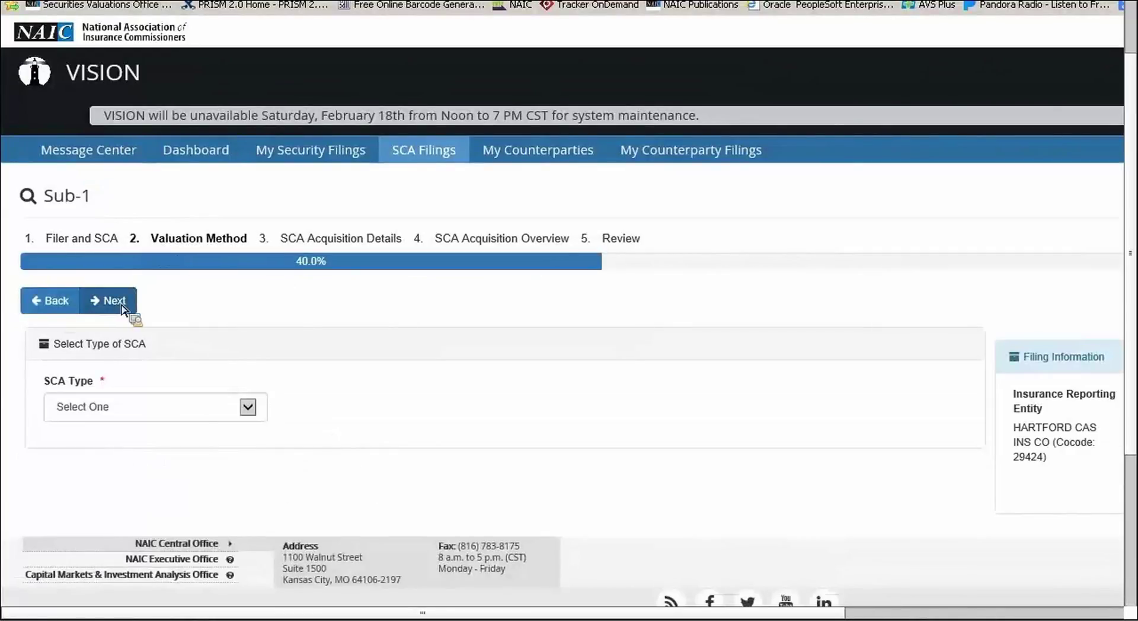
# - Choose SCA type 8(a) - Market Value with a 15% discount and continue to acquisition details
pyautogui.click(259, 409)
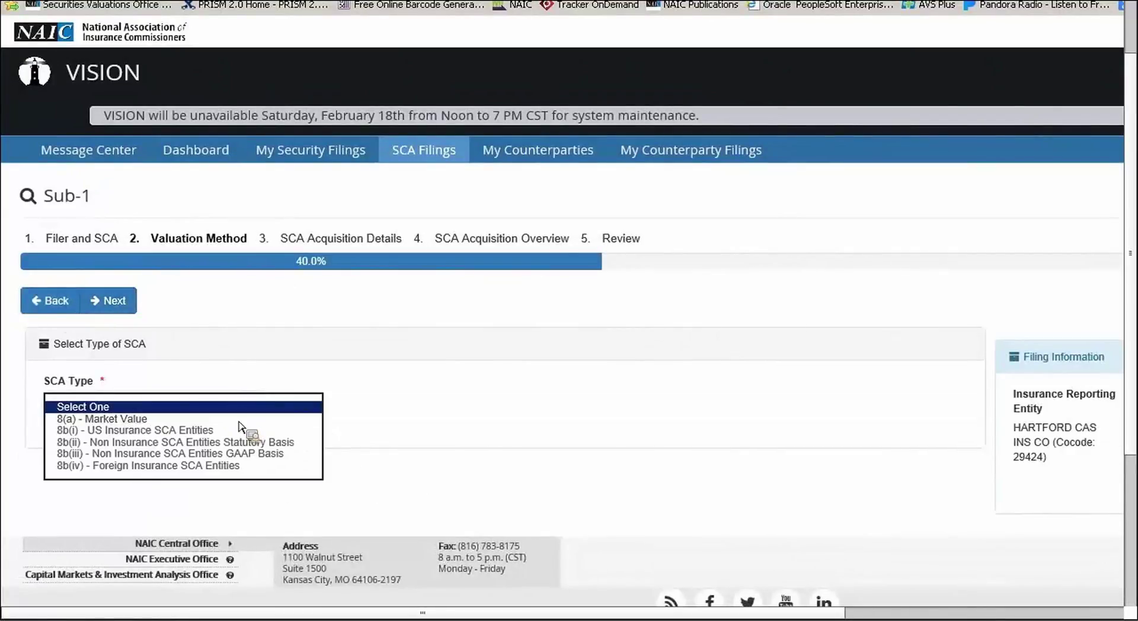
pyautogui.click(237, 422)
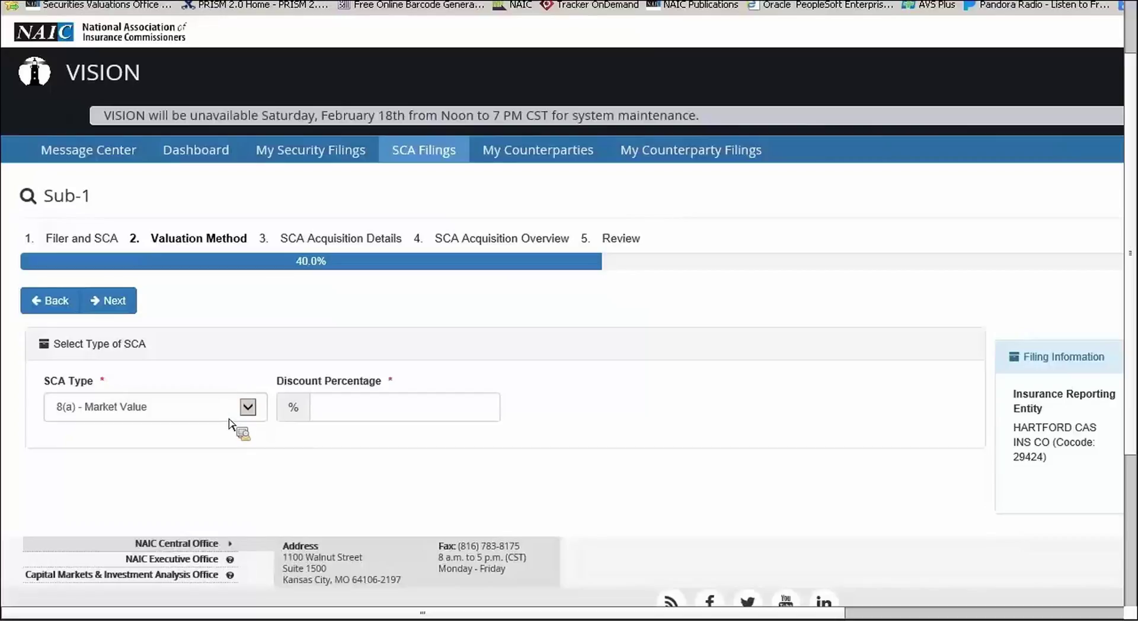
pyautogui.click(363, 415)
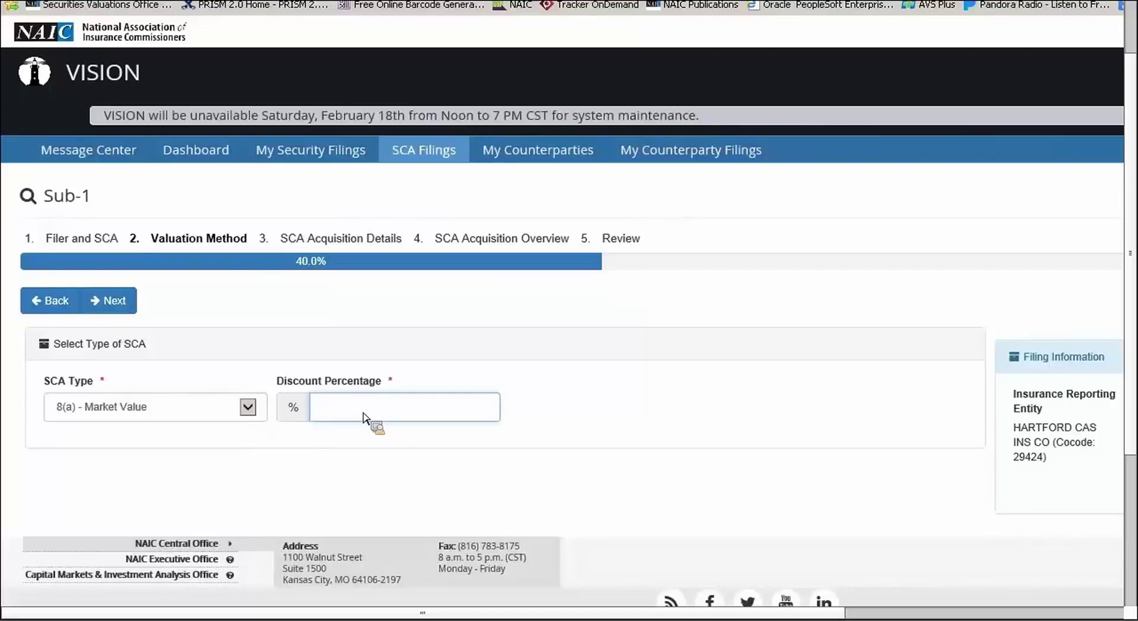
pyautogui.write('15')
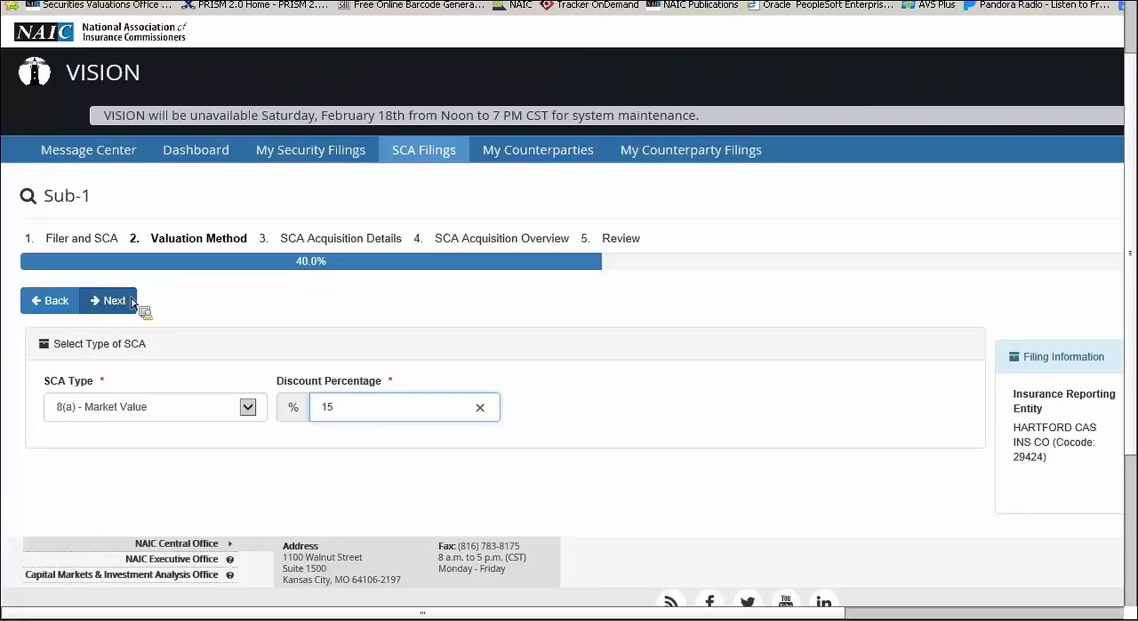
pyautogui.click(125, 302)
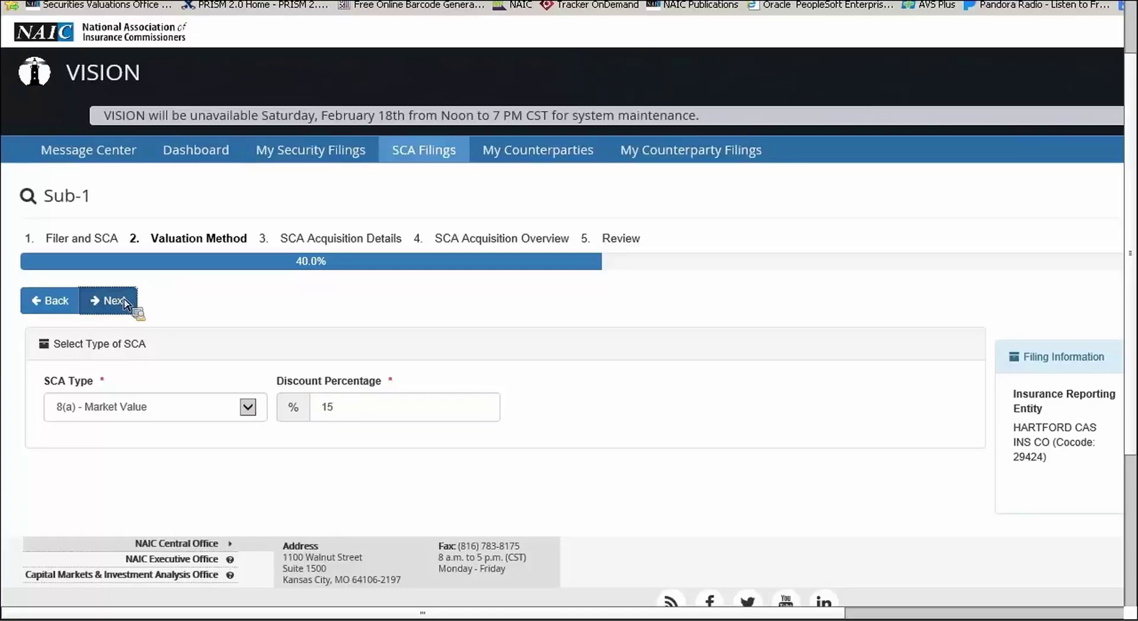
# - Enter Wheat as the principal business and 05/01/2016 as the date shares were acquired
pyautogui.click(158, 415)
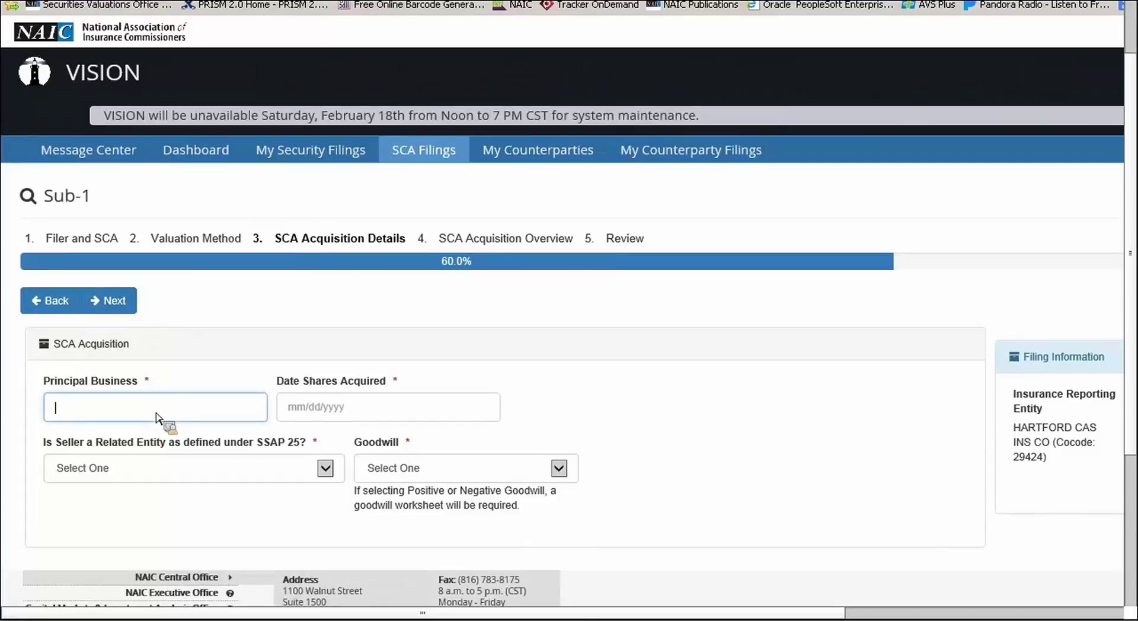
pyautogui.write('WHe')
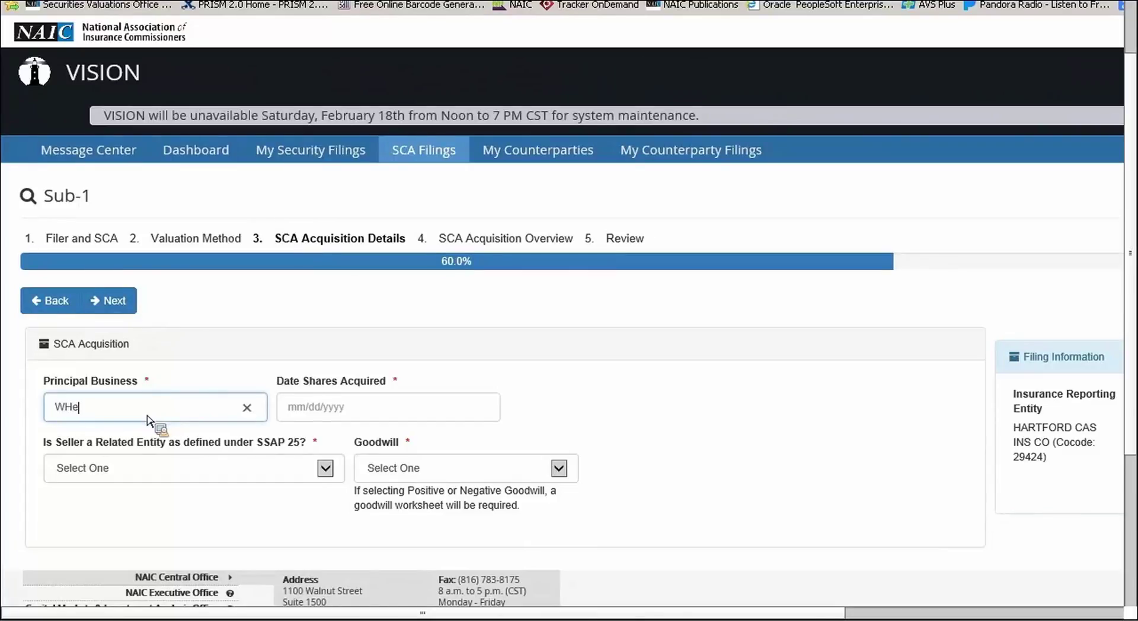
pyautogui.press('BackSpace')
pyautogui.press('BackSpace')
pyautogui.write('heat')
pyautogui.click(497, 400)
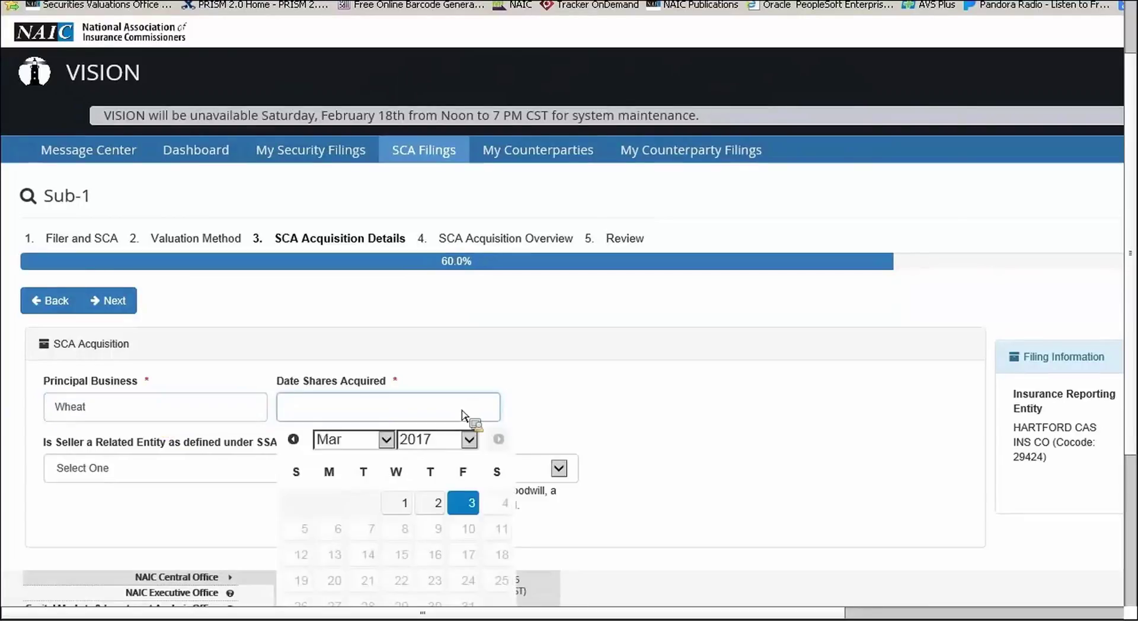
pyautogui.write('05')
pyautogui.press('BackSpace')
pyautogui.press('BackSpace')
pyautogui.press('BackSpace')
pyautogui.write('5/01/2016')
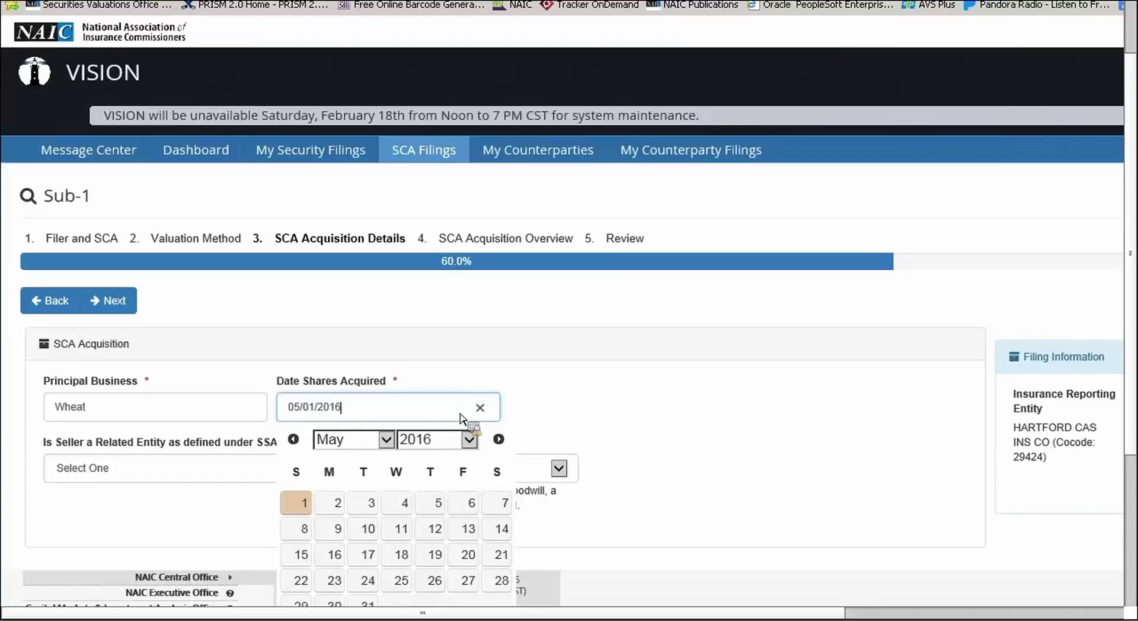
# - Mark the seller as not a related entity, choose No Goodwill, and advance to Acquisition Overview
pyautogui.click(175, 469)
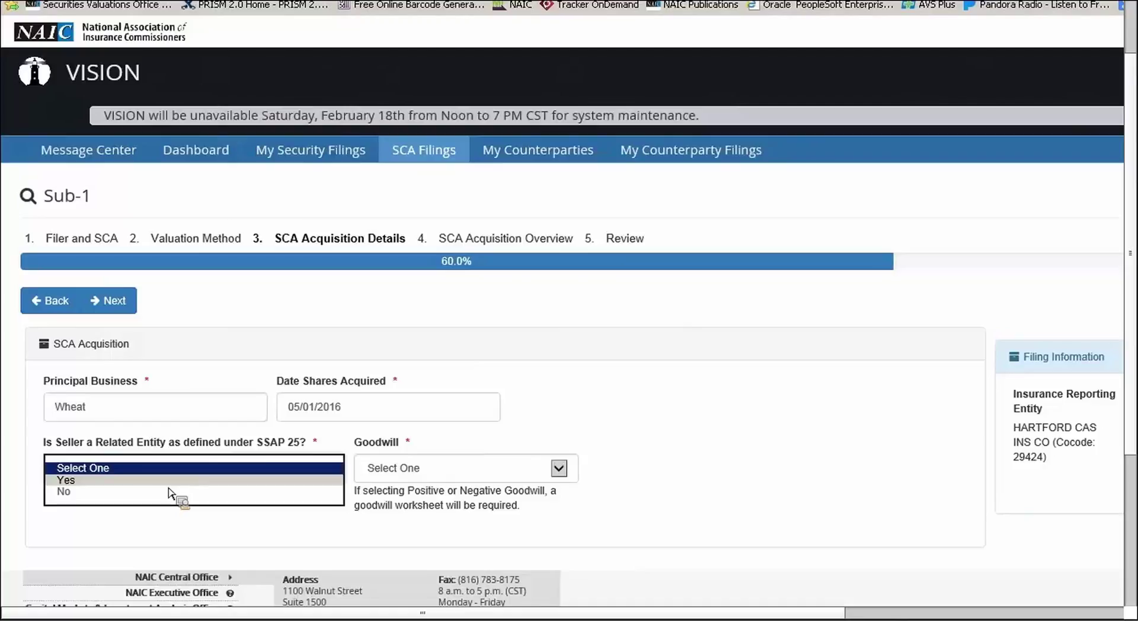
pyautogui.click(163, 511)
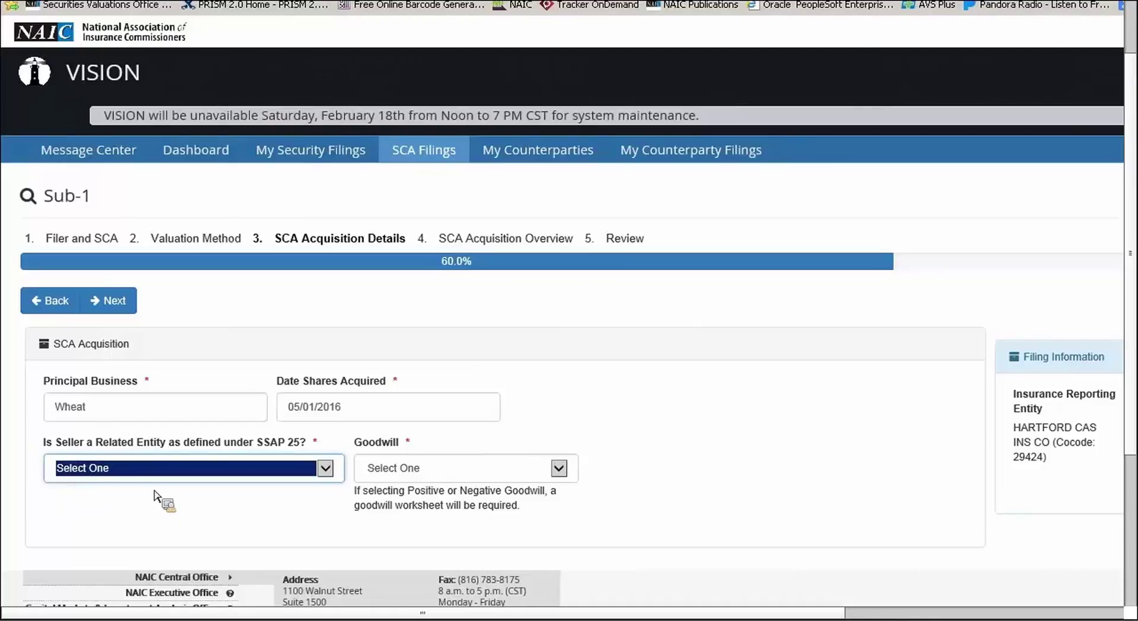
pyautogui.click(324, 468)
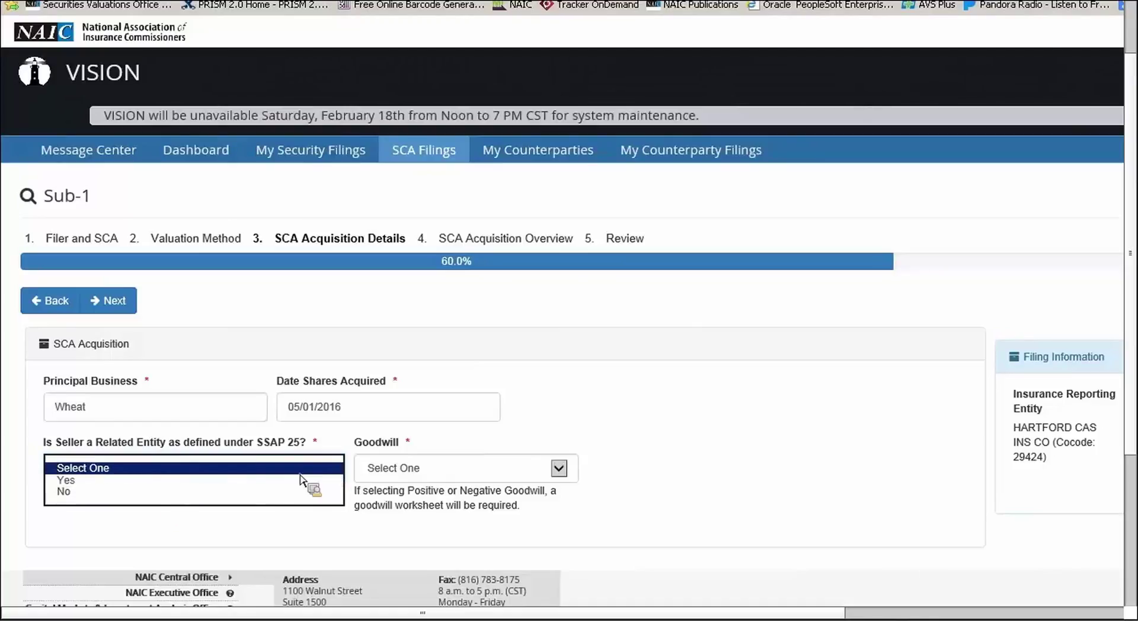
pyautogui.click(132, 493)
pyautogui.click(558, 470)
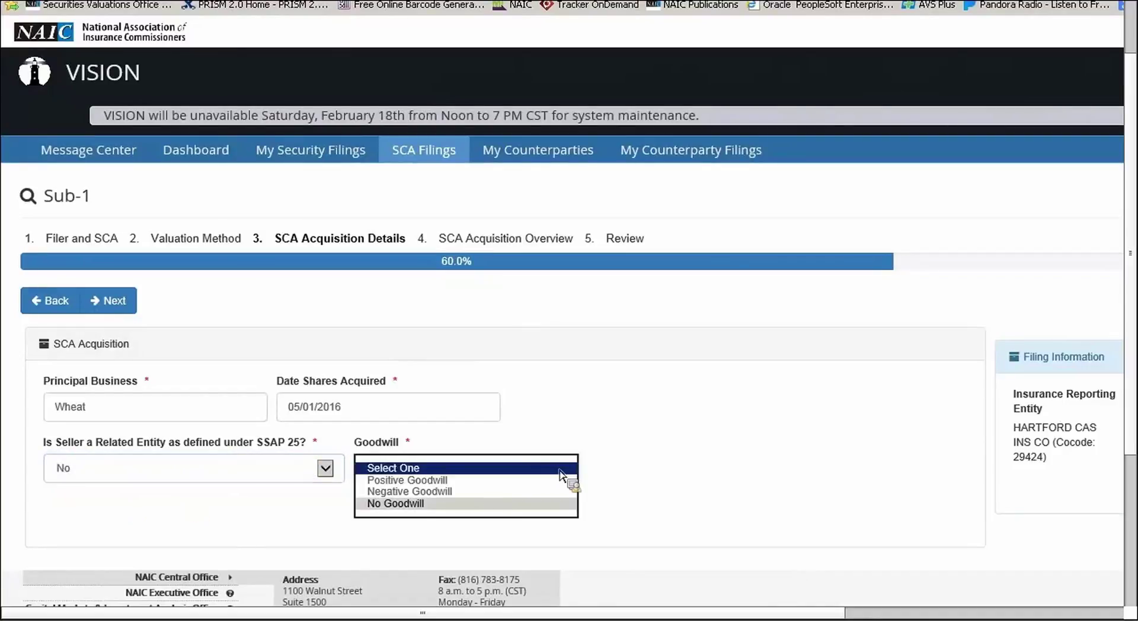
pyautogui.click(403, 503)
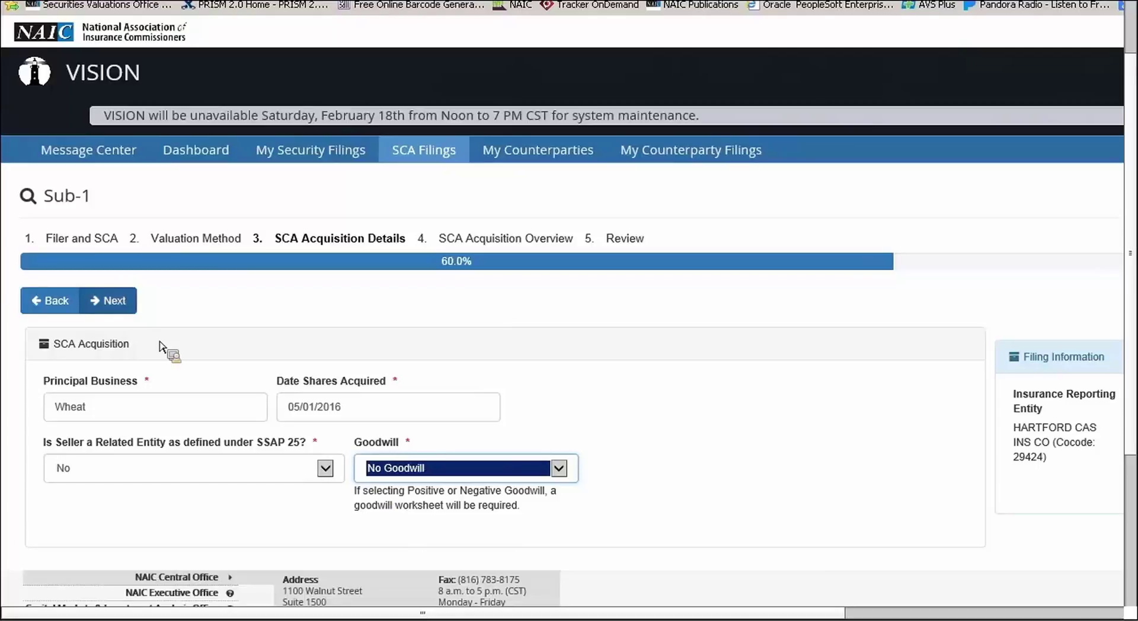
pyautogui.click(118, 302)
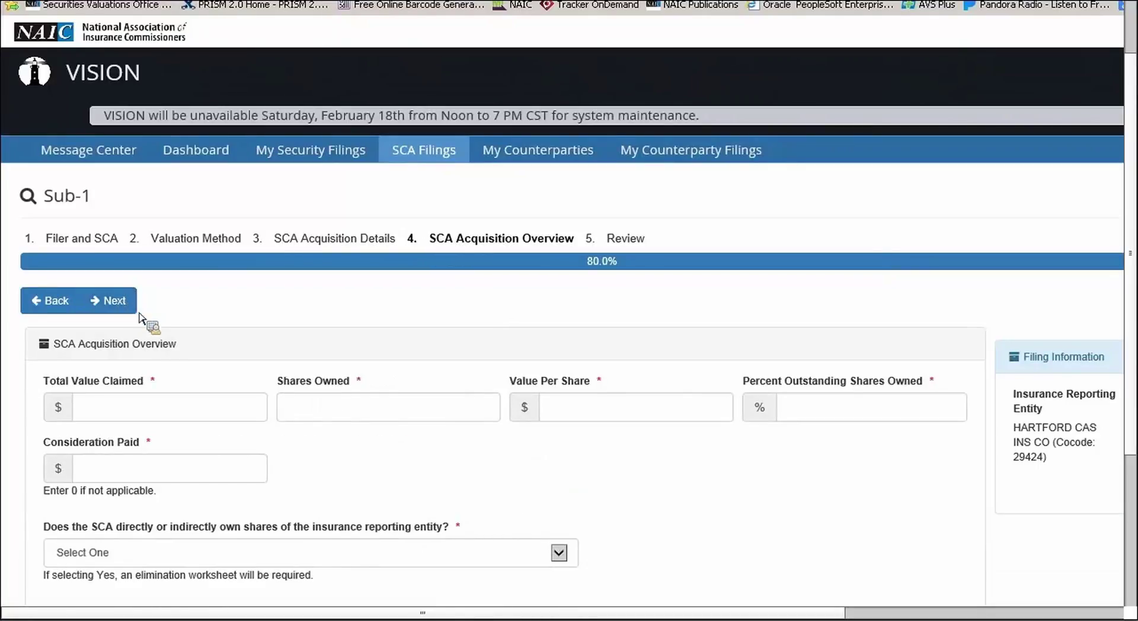
# - Enter value 1000000, 10000 shares owned at 100 per share, and 20% of outstanding shares
pyautogui.click(220, 413)
pyautogui.write('10')
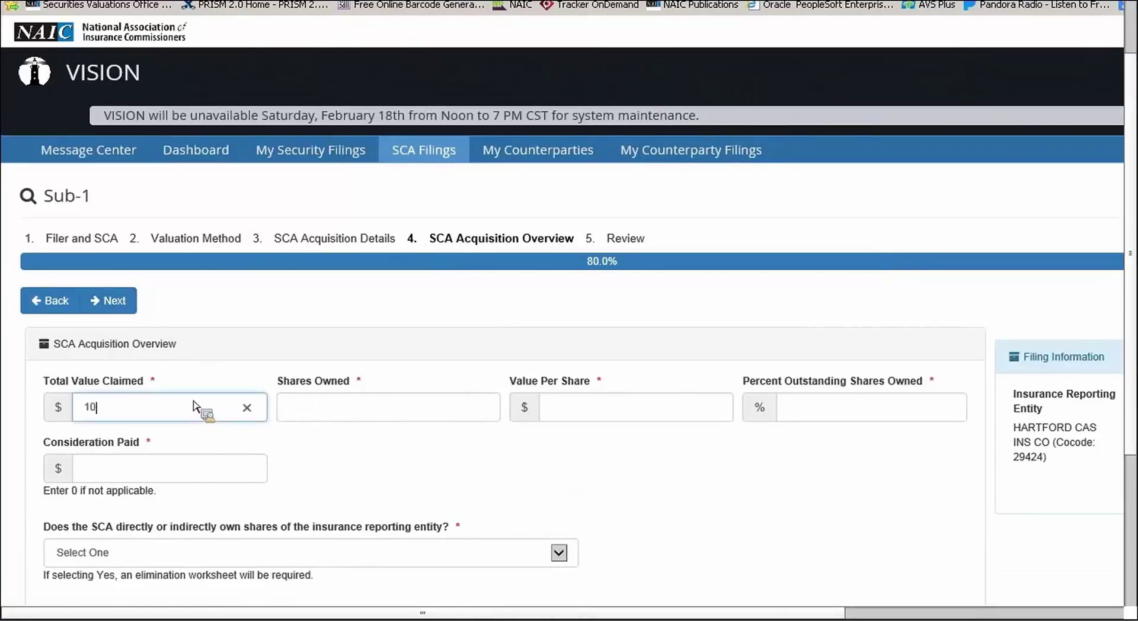
pyautogui.write('00000')
pyautogui.press('Tab')
pyautogui.write('1')
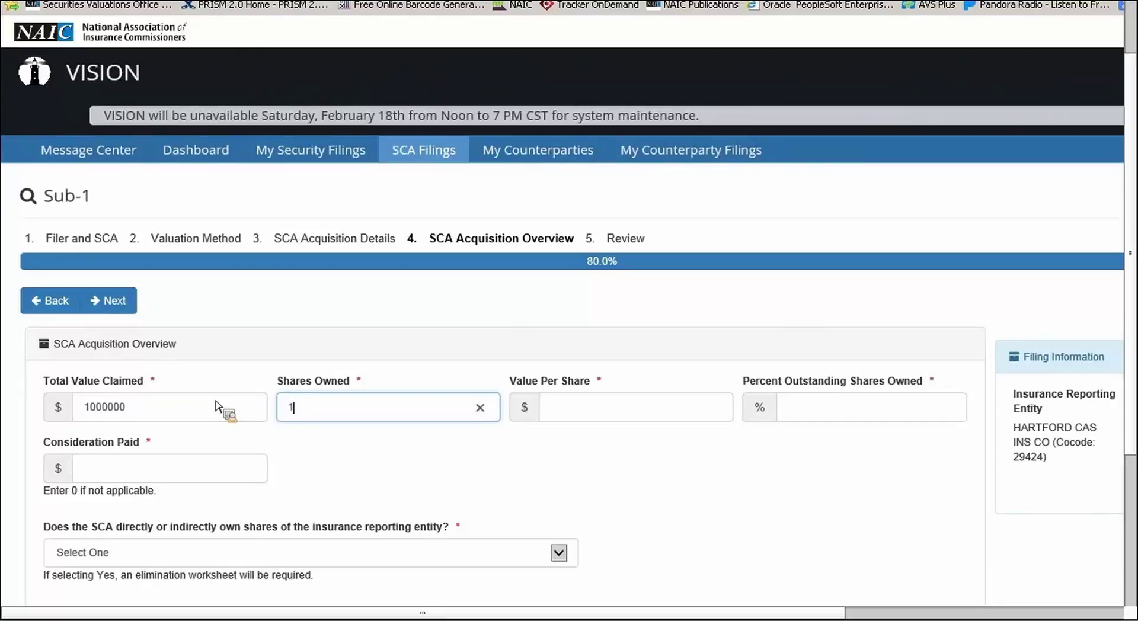
pyautogui.write('0000')
pyautogui.press('Tab')
pyautogui.write('1')
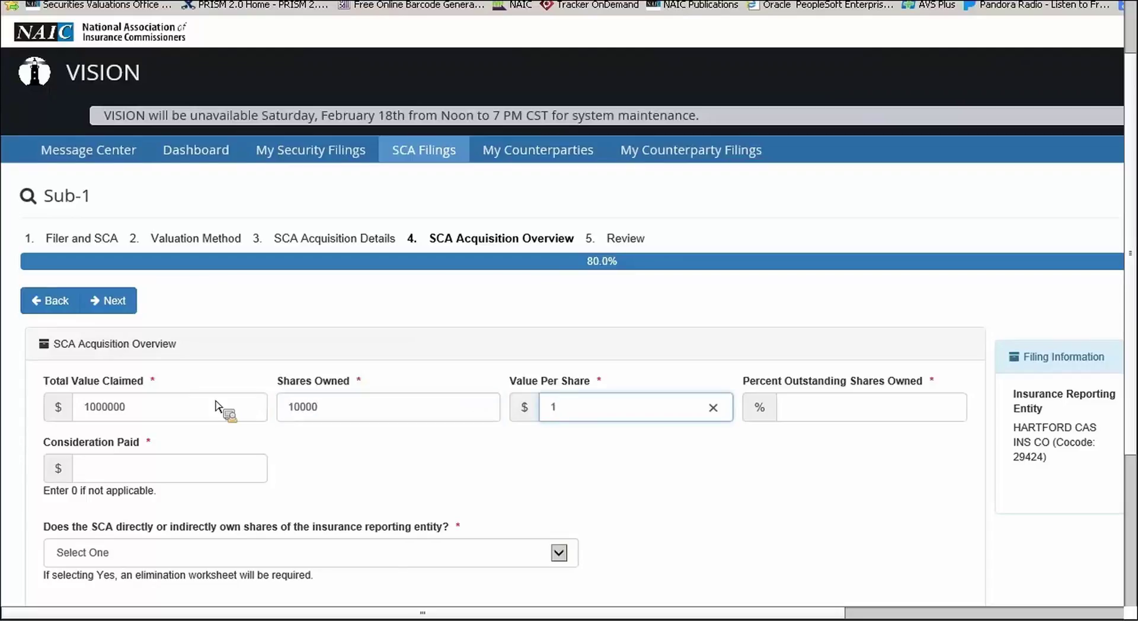
pyautogui.write('00')
pyautogui.press('Tab')
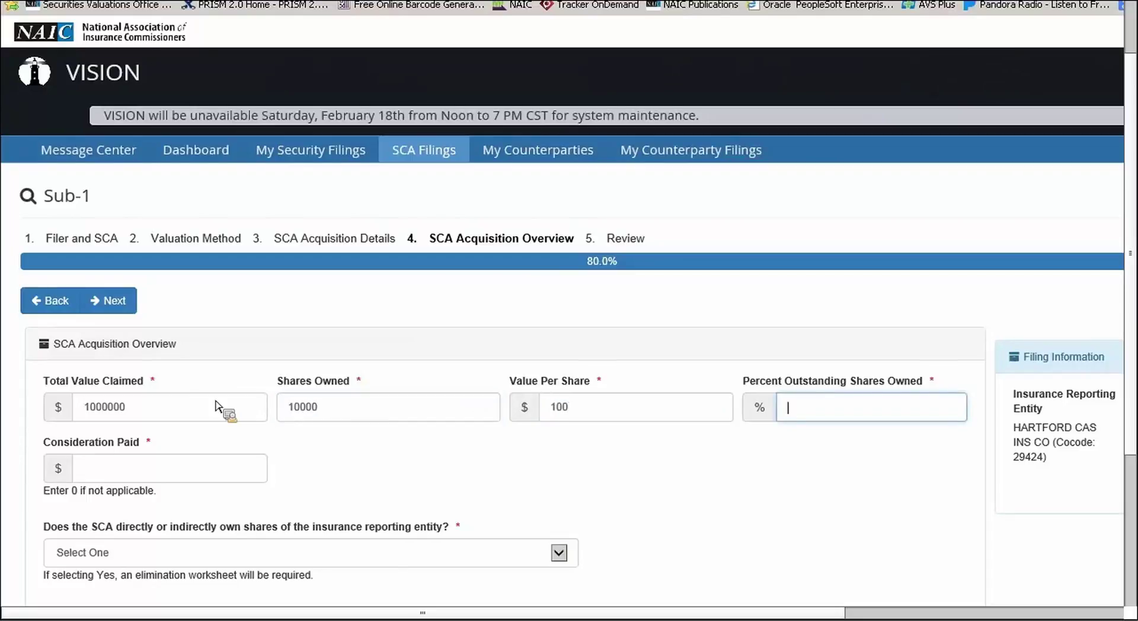
pyautogui.write('2')
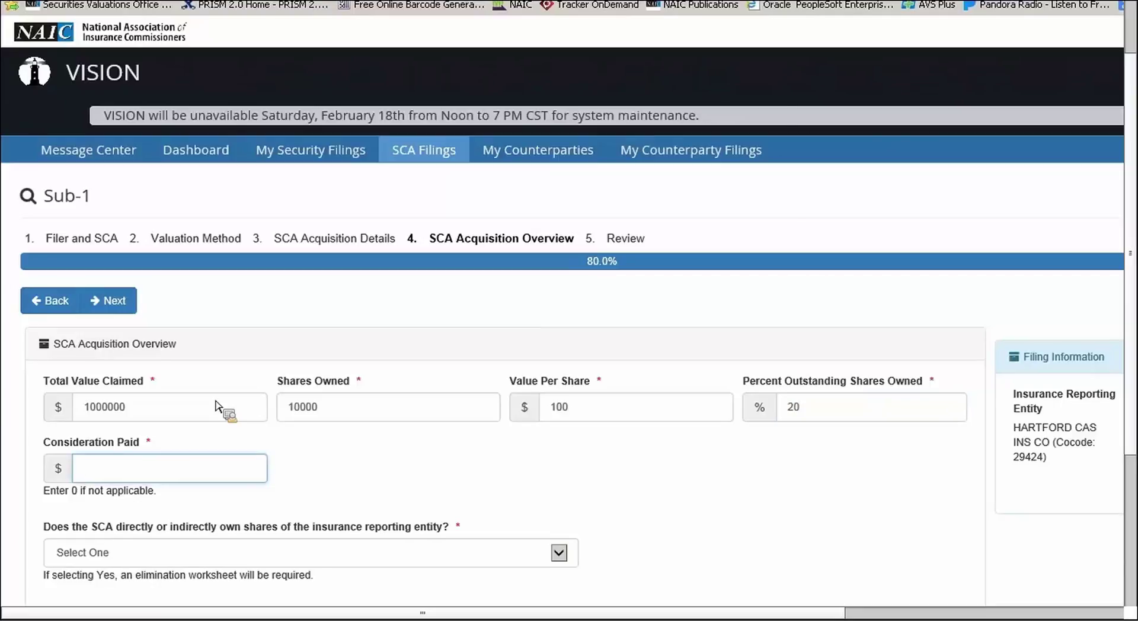
pyautogui.write('0')
pyautogui.press('Tab')
# - Answer No to the reporting-entity ownership, upstream parent ownership, and consolidation questions
pyautogui.click(559, 325)
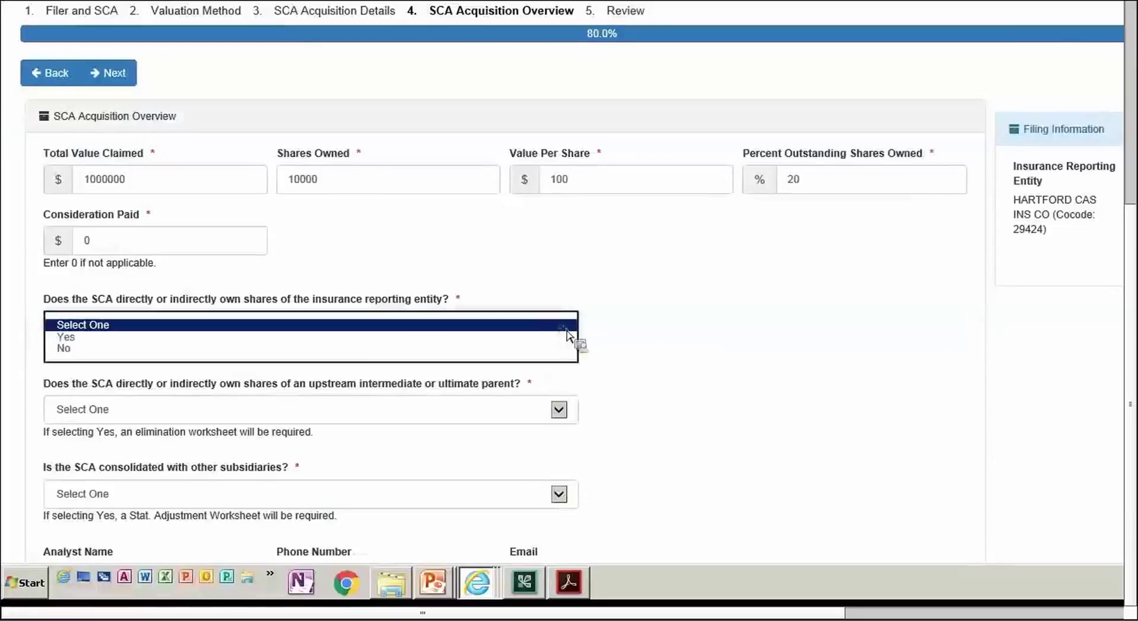
pyautogui.click(89, 350)
pyautogui.click(559, 409)
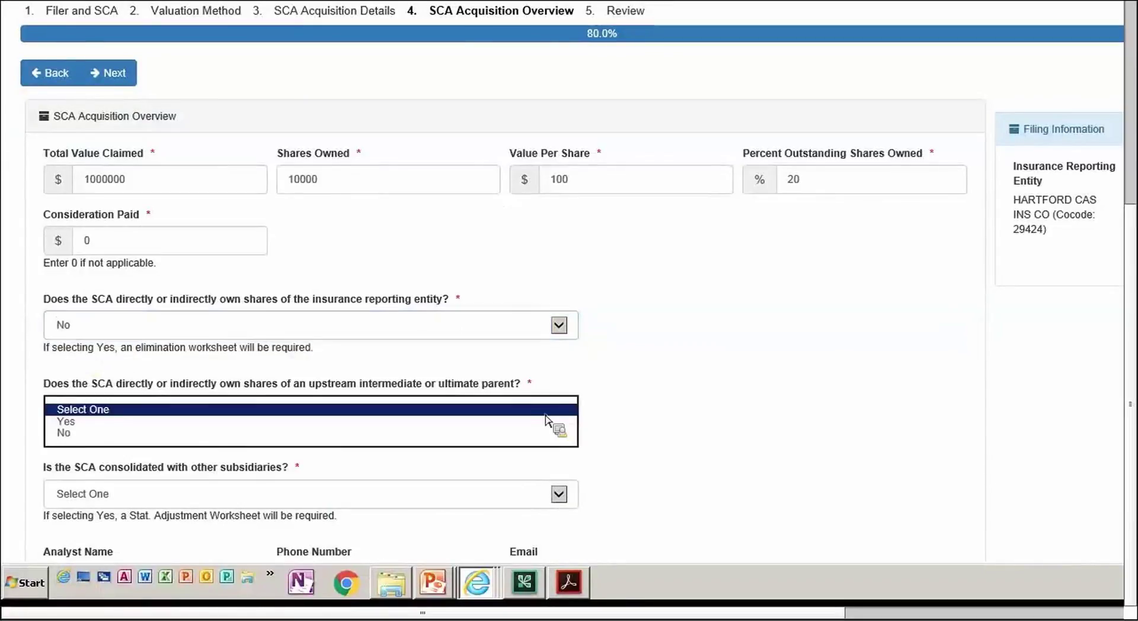
pyautogui.click(382, 435)
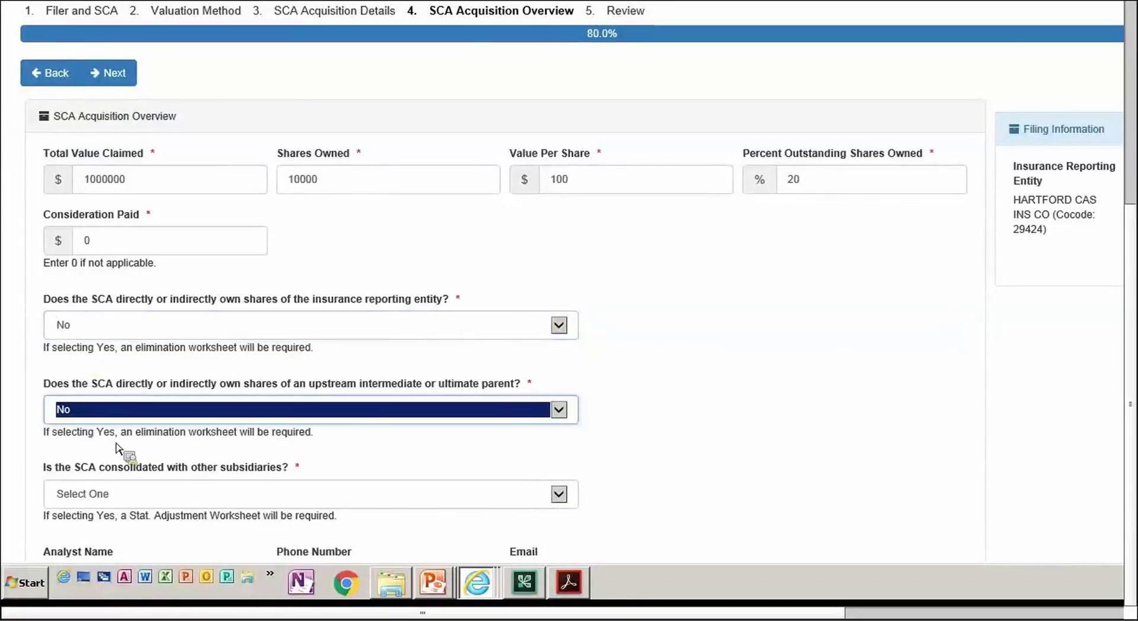
pyautogui.click(559, 494)
pyautogui.click(77, 518)
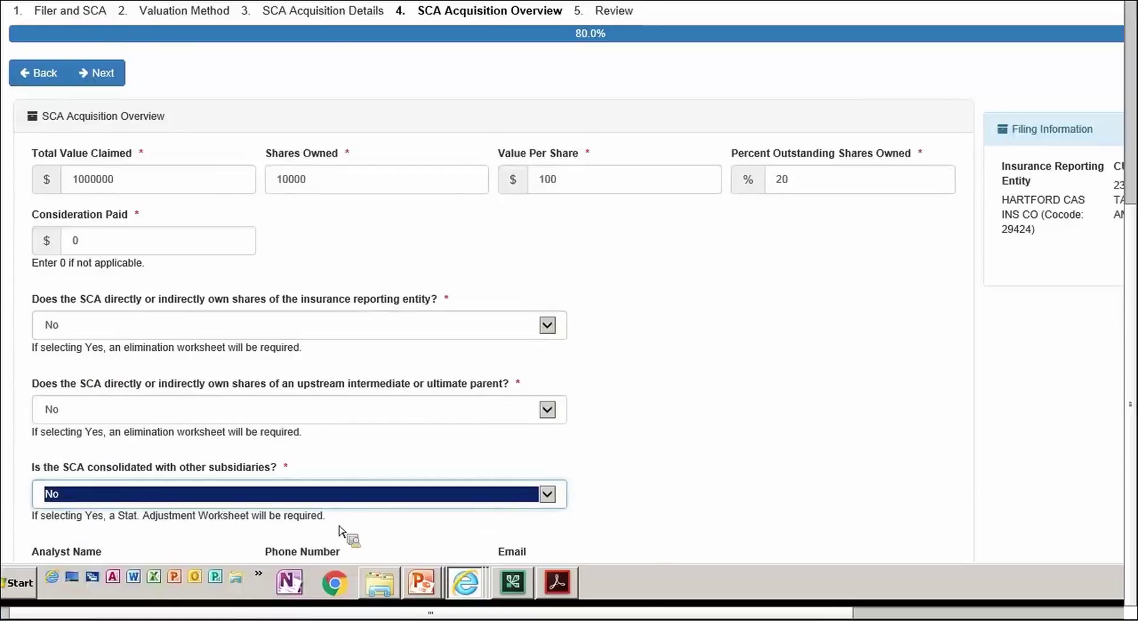
pyautogui.scroll(-2, 846, 520)
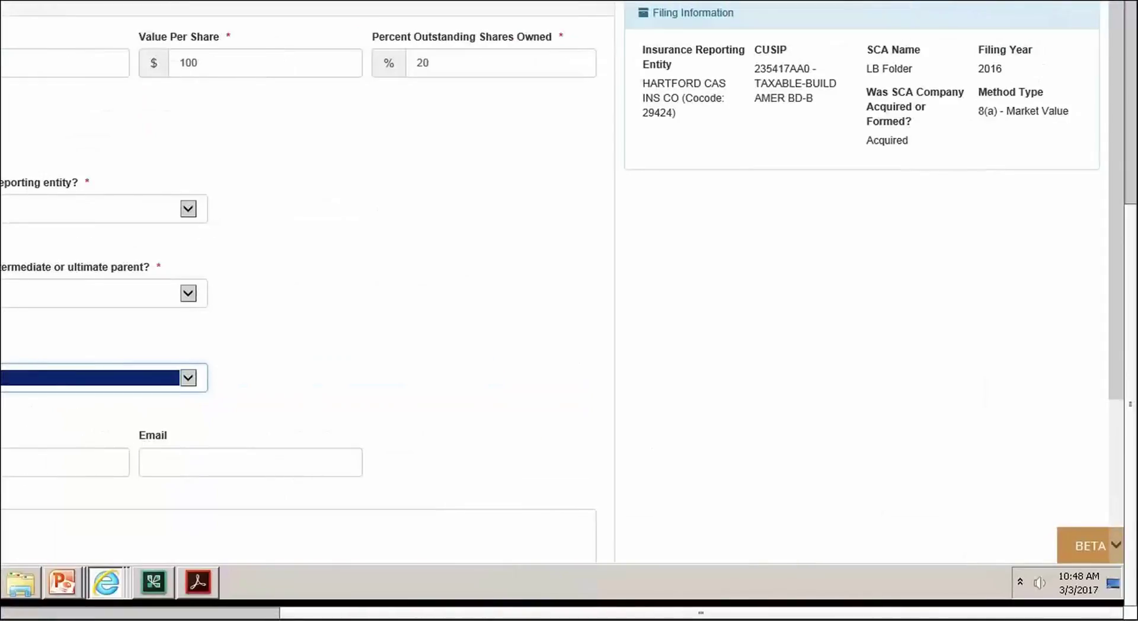
pyautogui.scroll(-3, 569, 266)
pyautogui.scroll(5, 1087, 208)
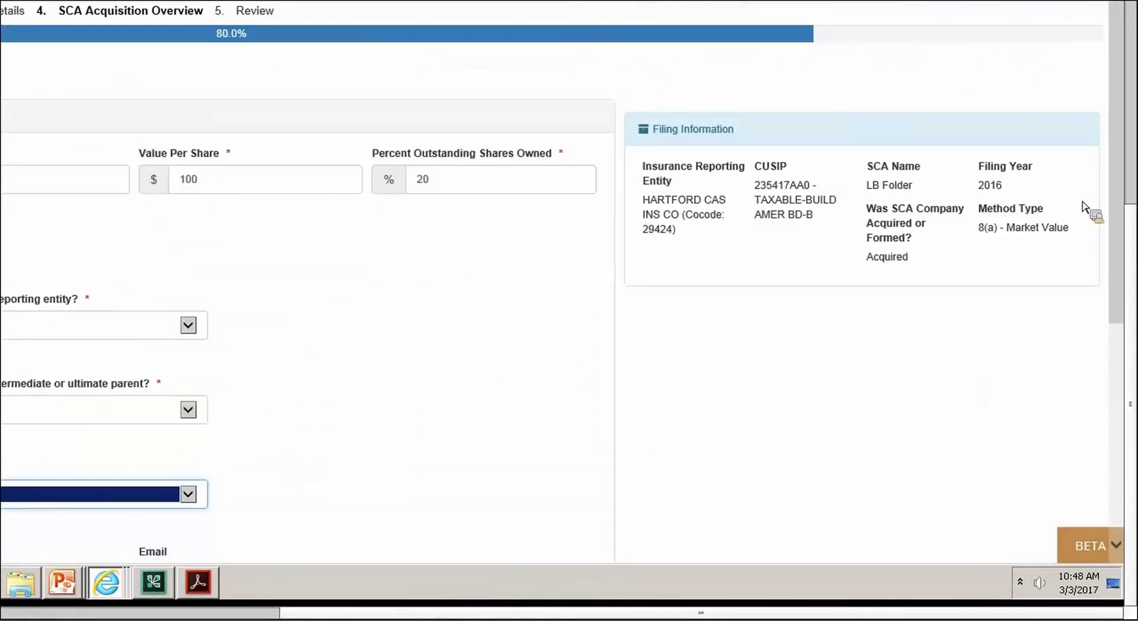
# - Advance to Review, prepare Sub-1 filing 1004203, and open its supporting documents for editing
pyautogui.click(101, 382)
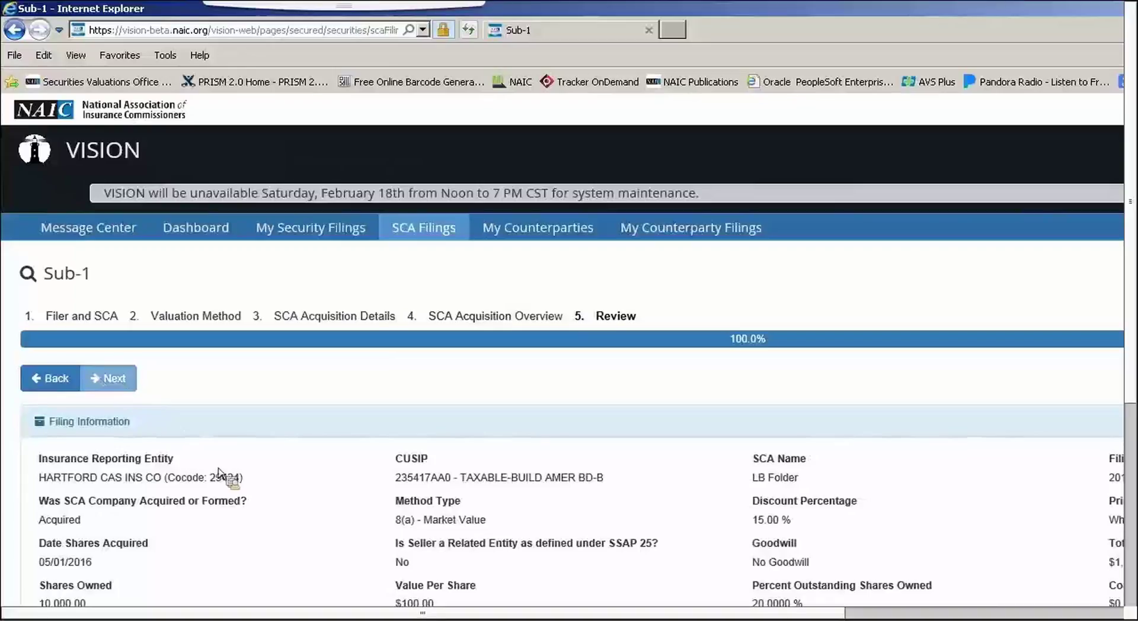
pyautogui.scroll(-5, 218, 473)
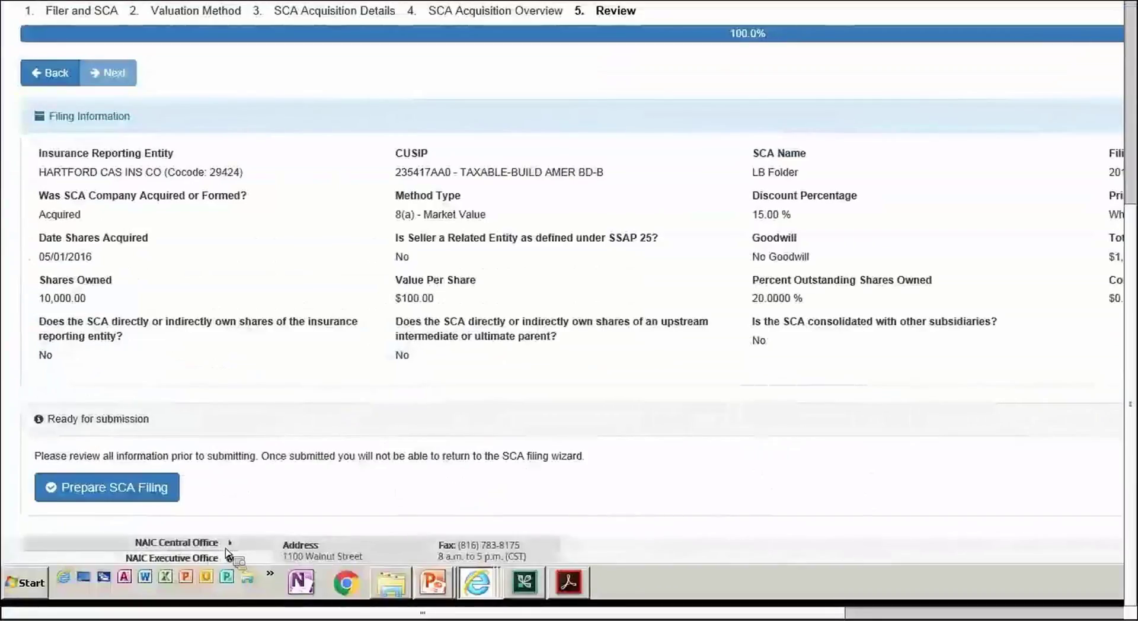
pyautogui.click(164, 499)
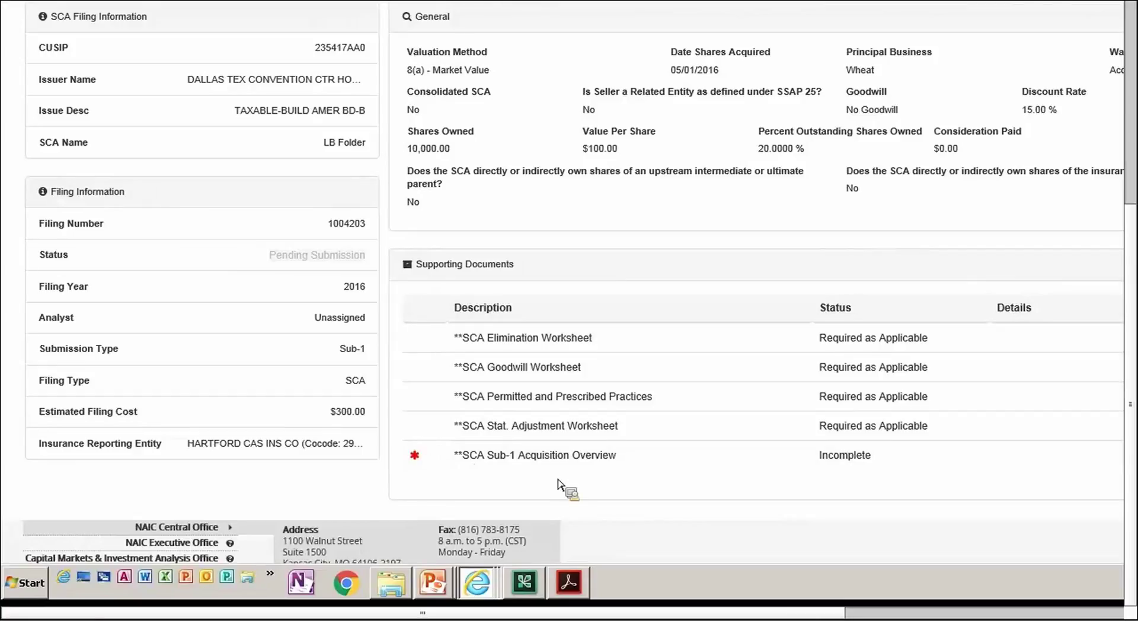
pyautogui.moveTo(557, 468)
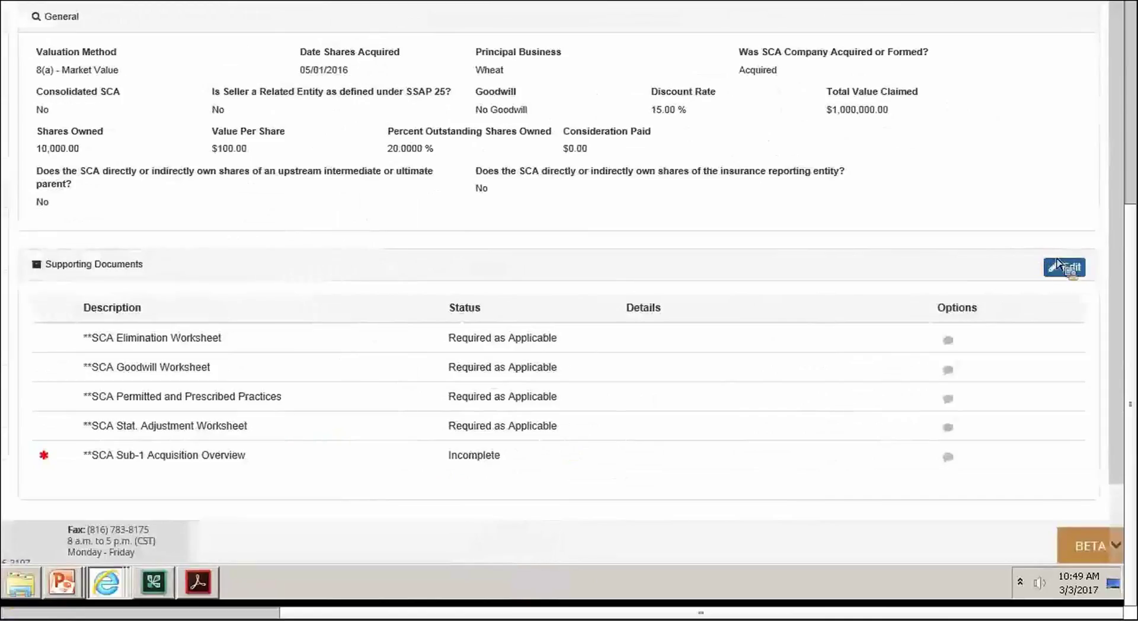
pyautogui.click(1064, 268)
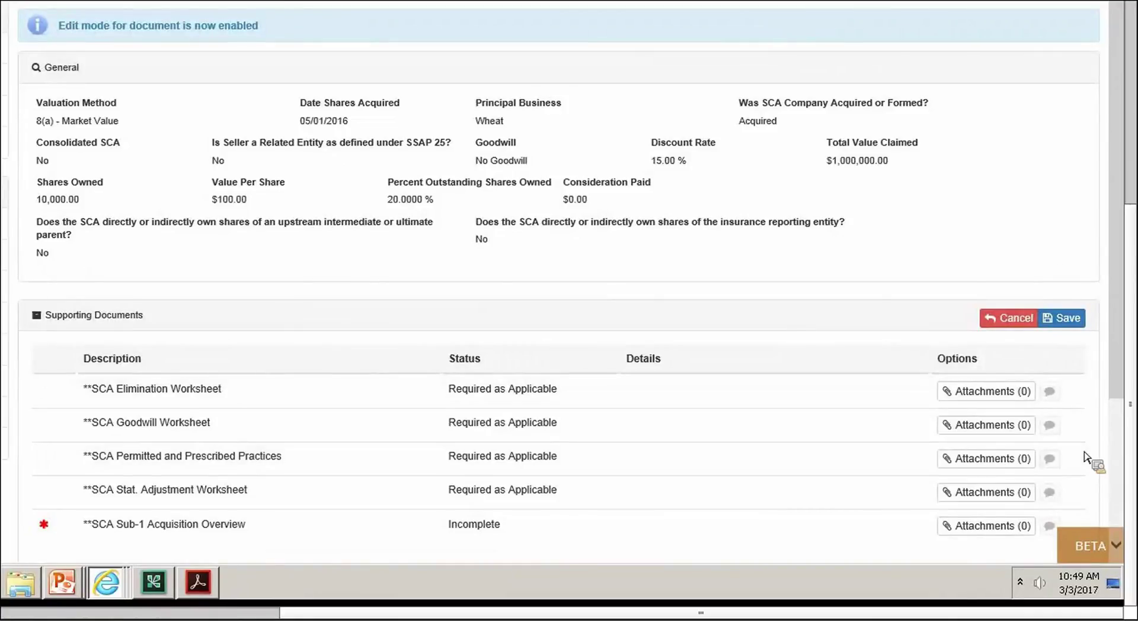
# - Upload Private Placement Memo.xlsx to the Sub-1 Acquisition Overview document and save the change
pyautogui.scroll(-3, 1117, 392)
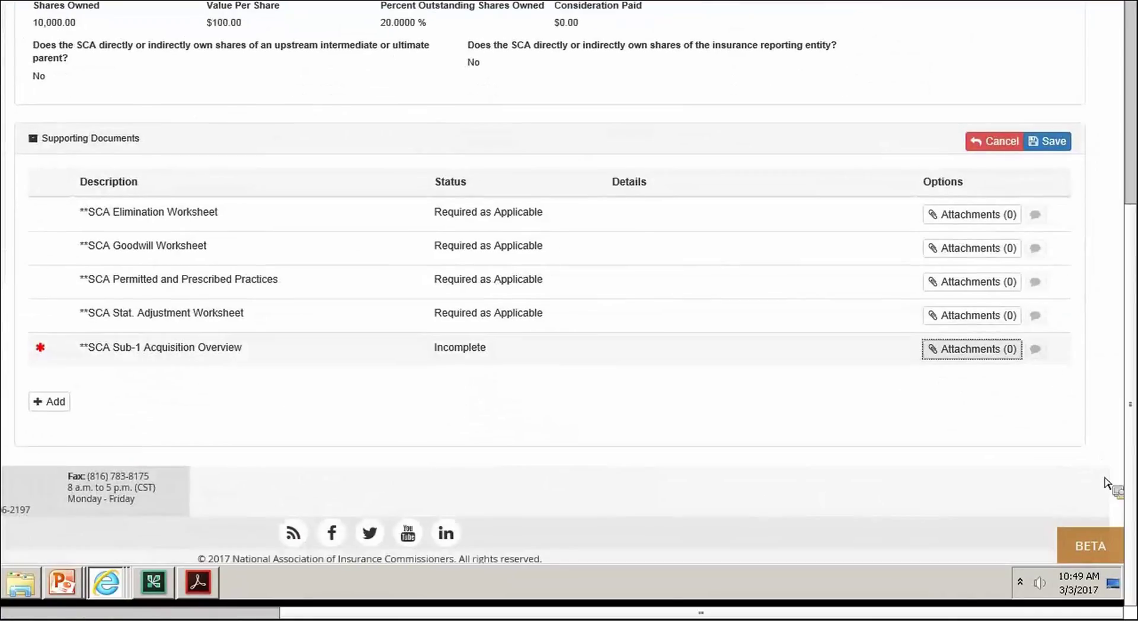
pyautogui.click(1007, 349)
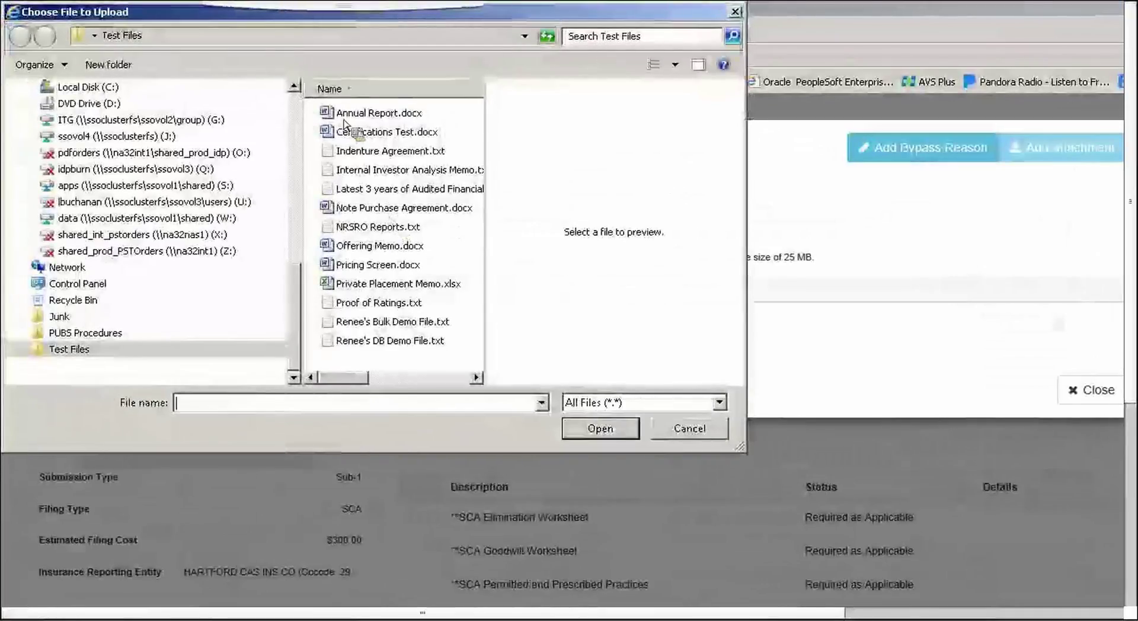
pyautogui.click(357, 284)
pyautogui.click(359, 285)
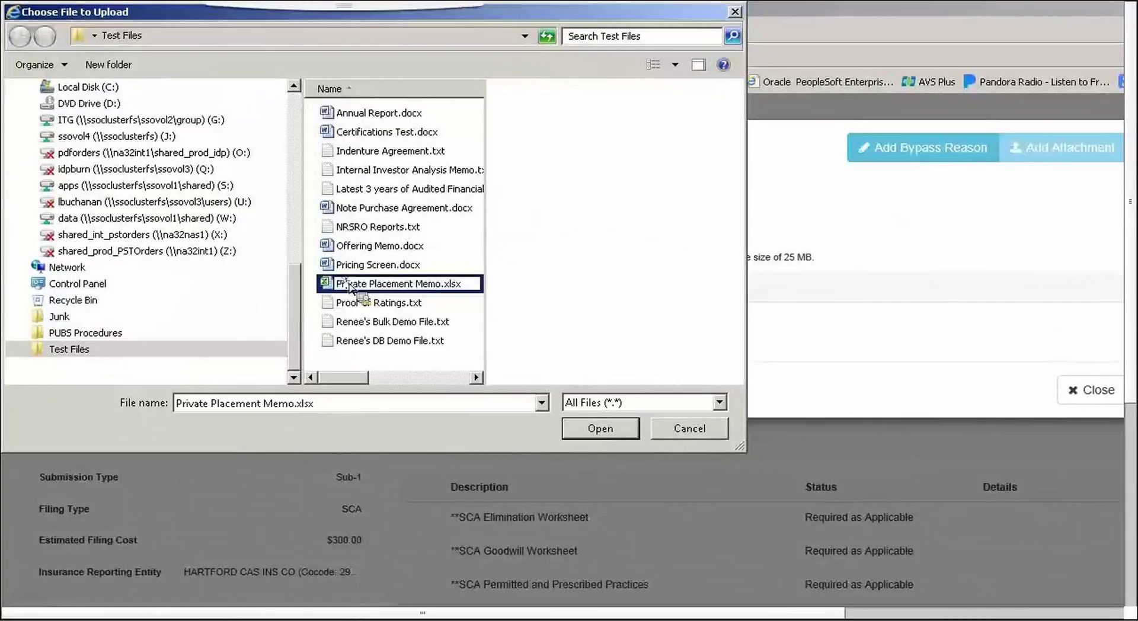
pyautogui.doubleClick(360, 284)
pyautogui.click(467, 245)
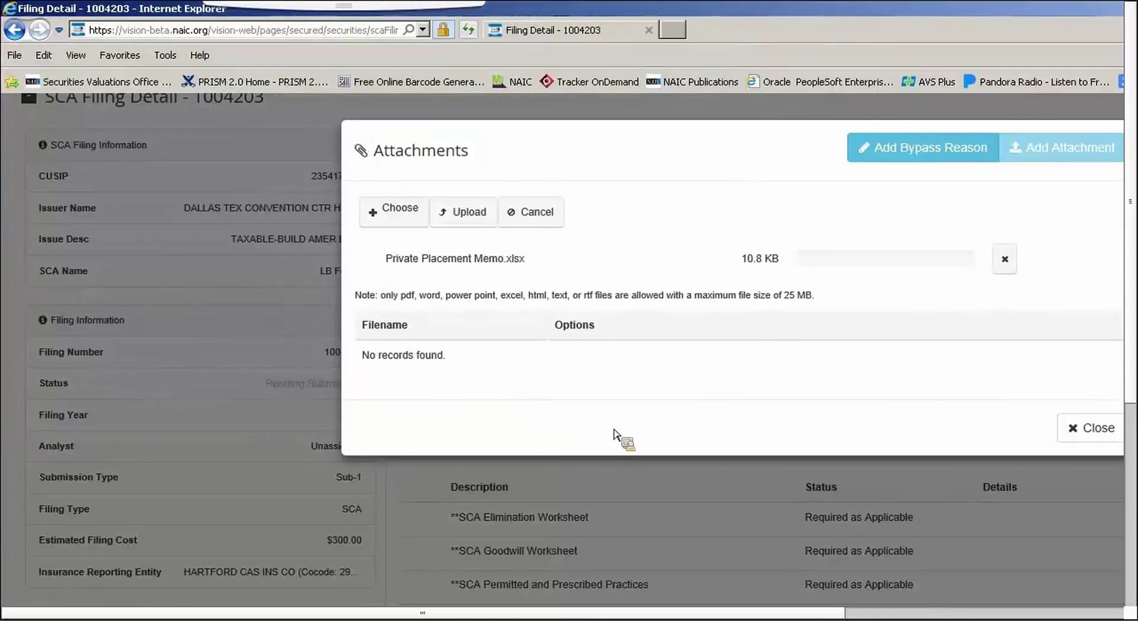
pyautogui.click(464, 214)
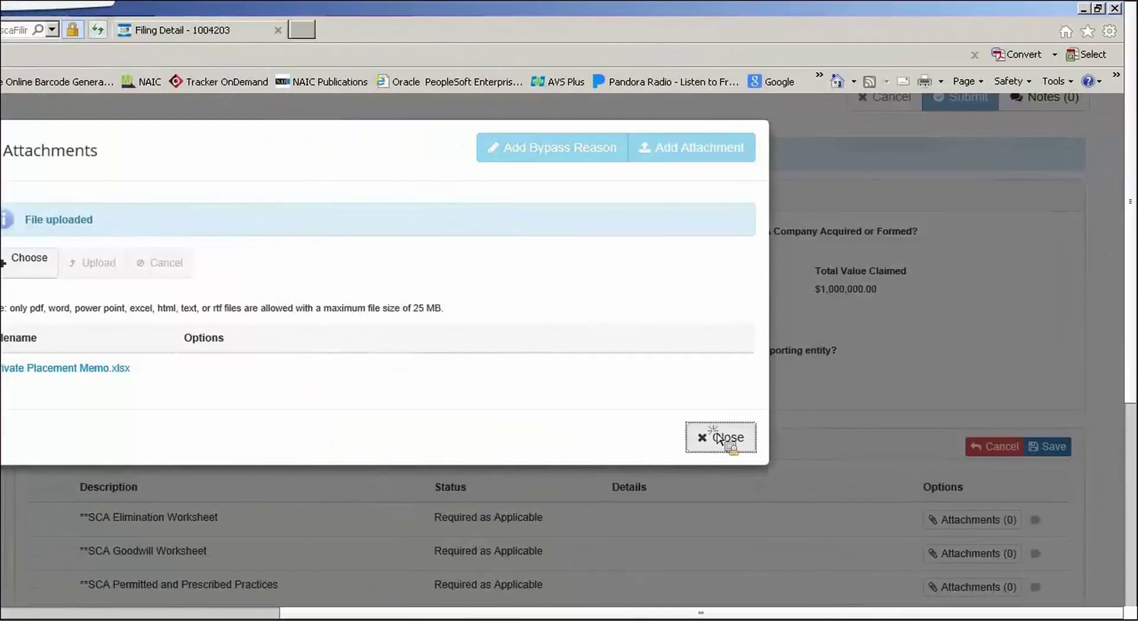
pyautogui.click(724, 438)
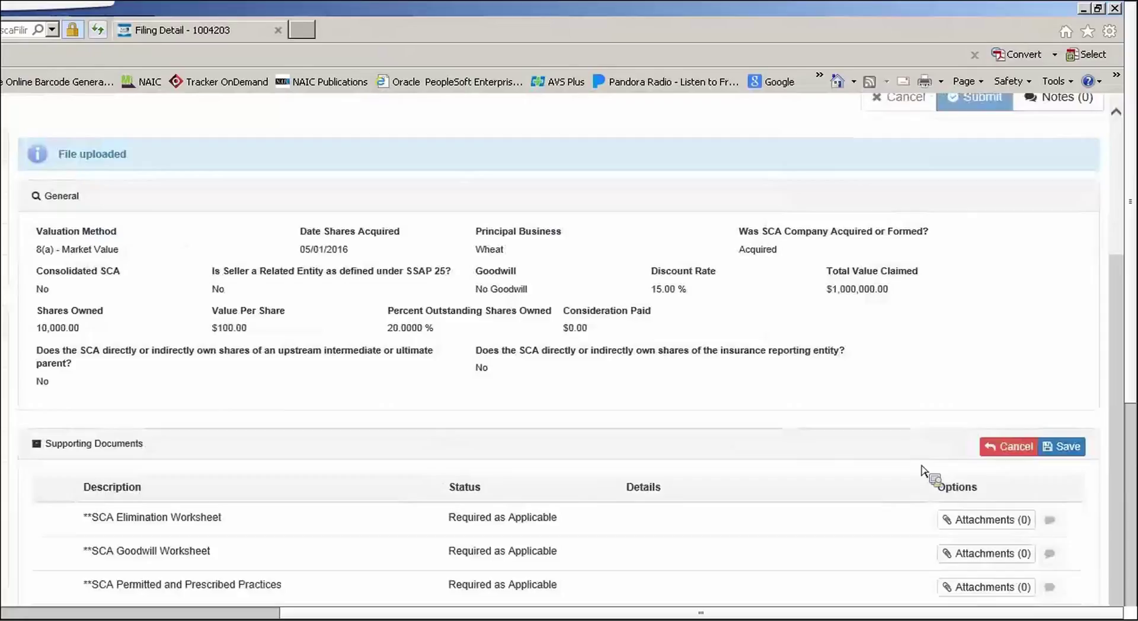
pyautogui.click(1063, 446)
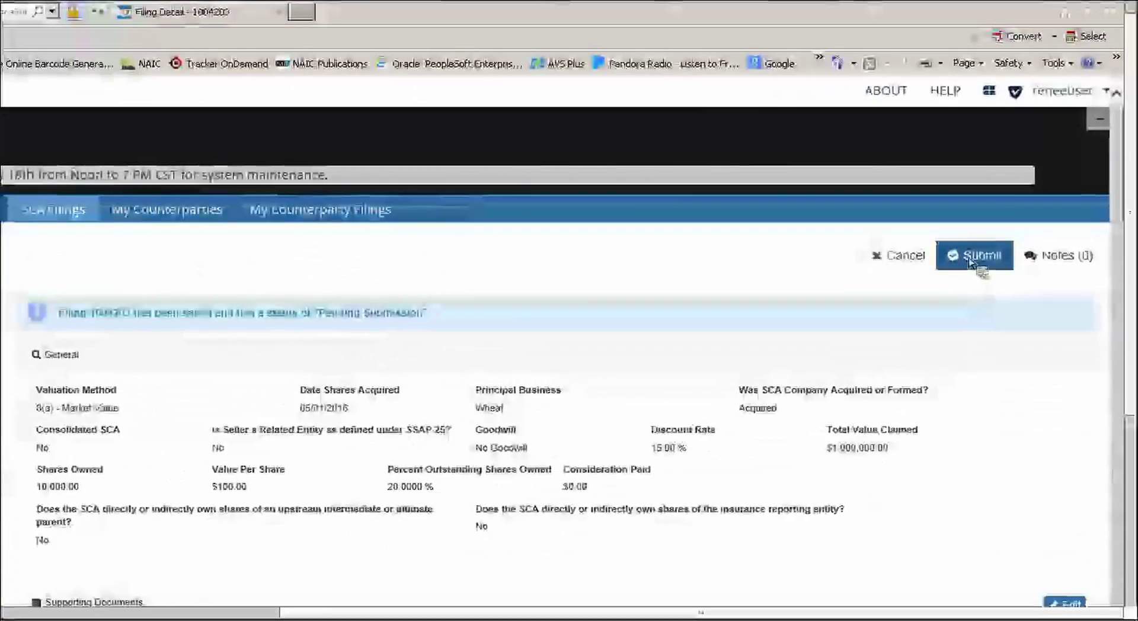
# - Submit filing 1004203 and wait for the SCA Filings list to show it Submitted
pyautogui.click(972, 256)
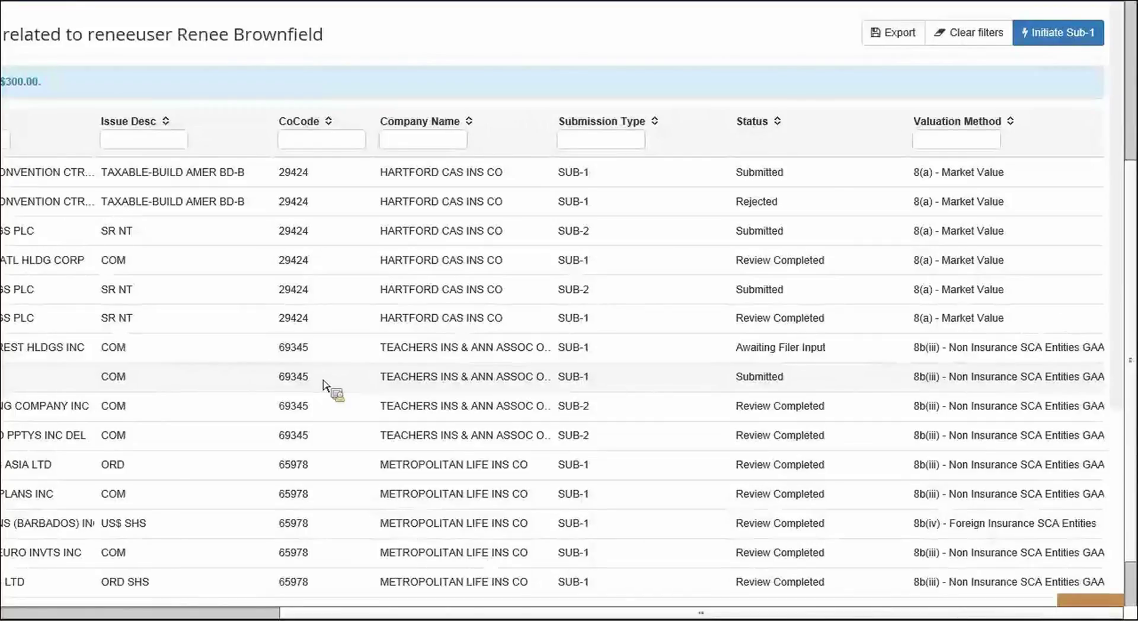
# - Sort SCA filings by Issue Desc descending, open filing 1002049, and export its state information
pyautogui.hscroll(-5, 310, 176)
pyautogui.click(540, 121)
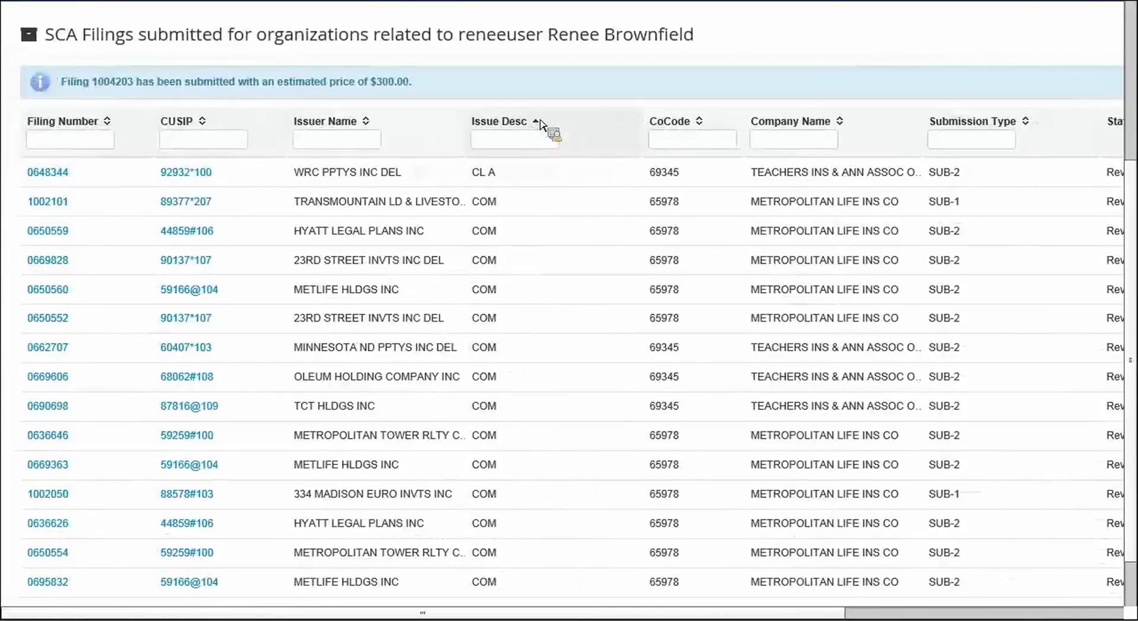
pyautogui.click(539, 122)
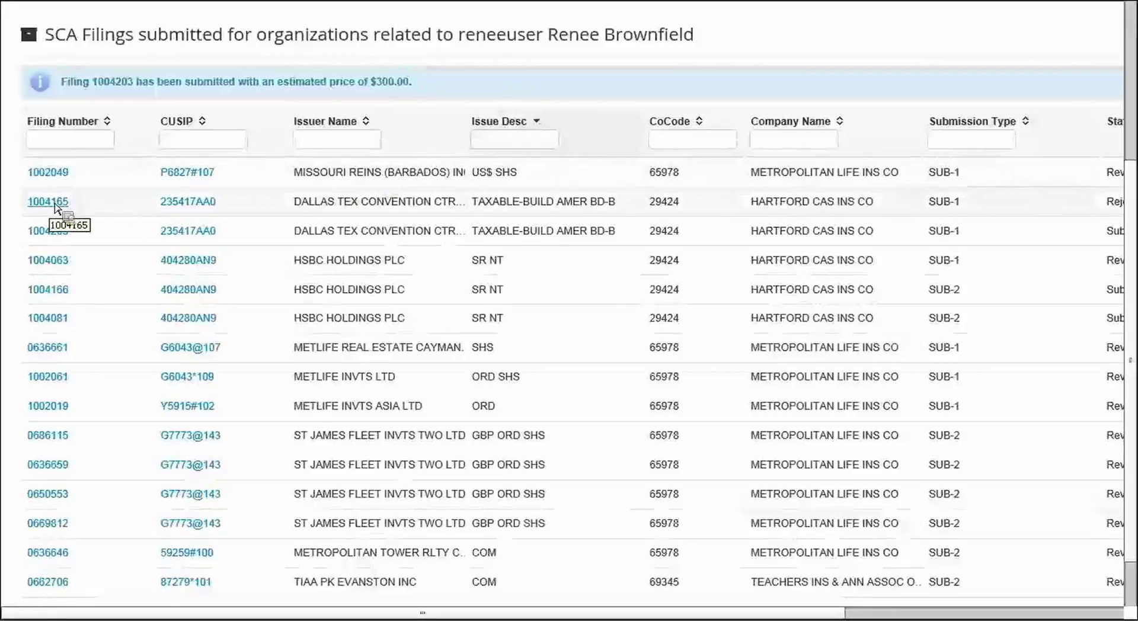
pyautogui.hscroll(3, 611, 234)
pyautogui.hscroll(5, 610, 234)
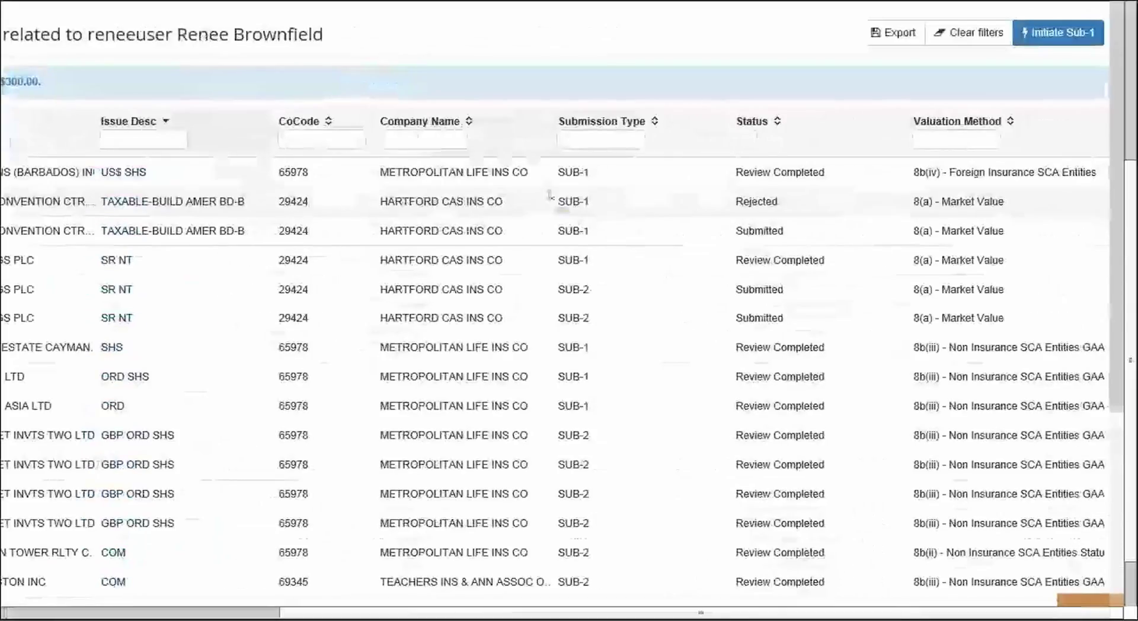
pyautogui.hscroll(-10, 500, 182)
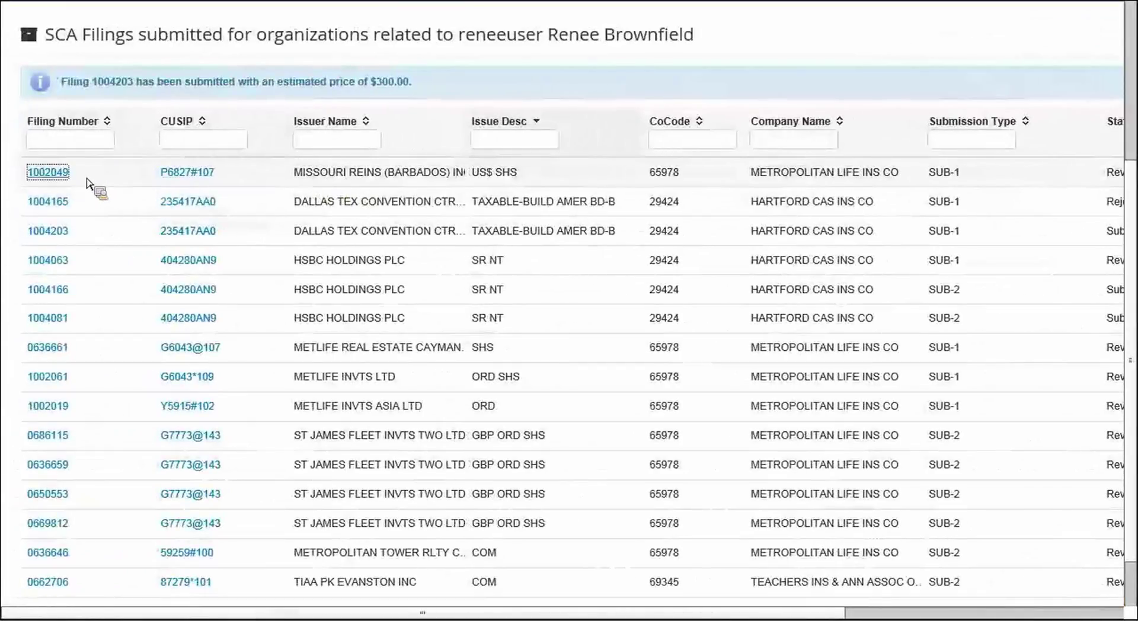
pyautogui.click(45, 173)
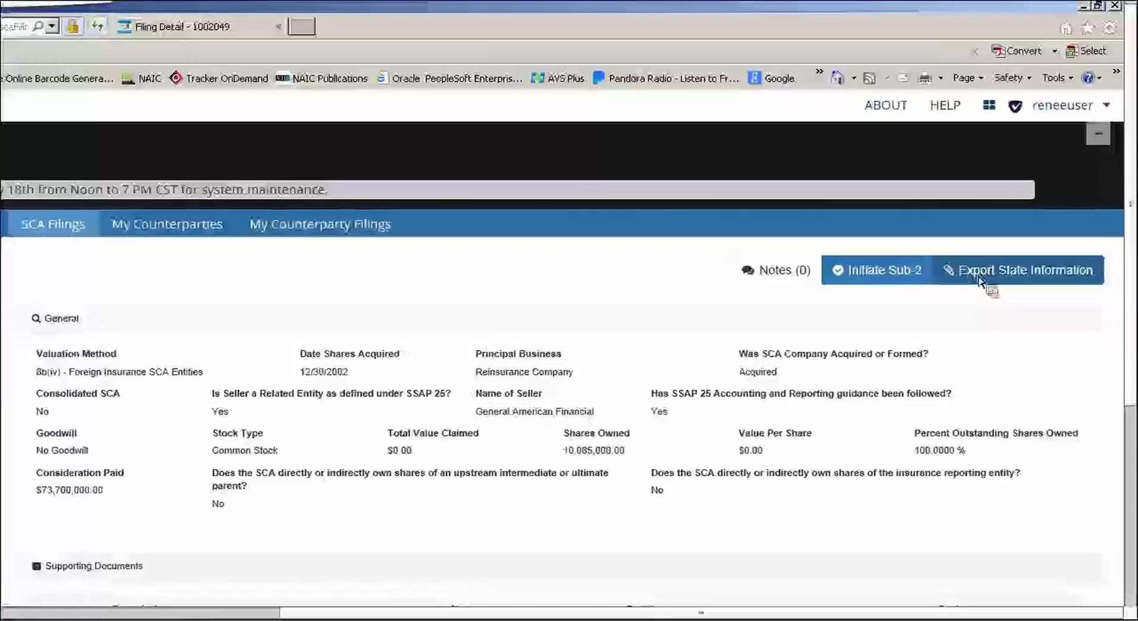
pyautogui.click(978, 277)
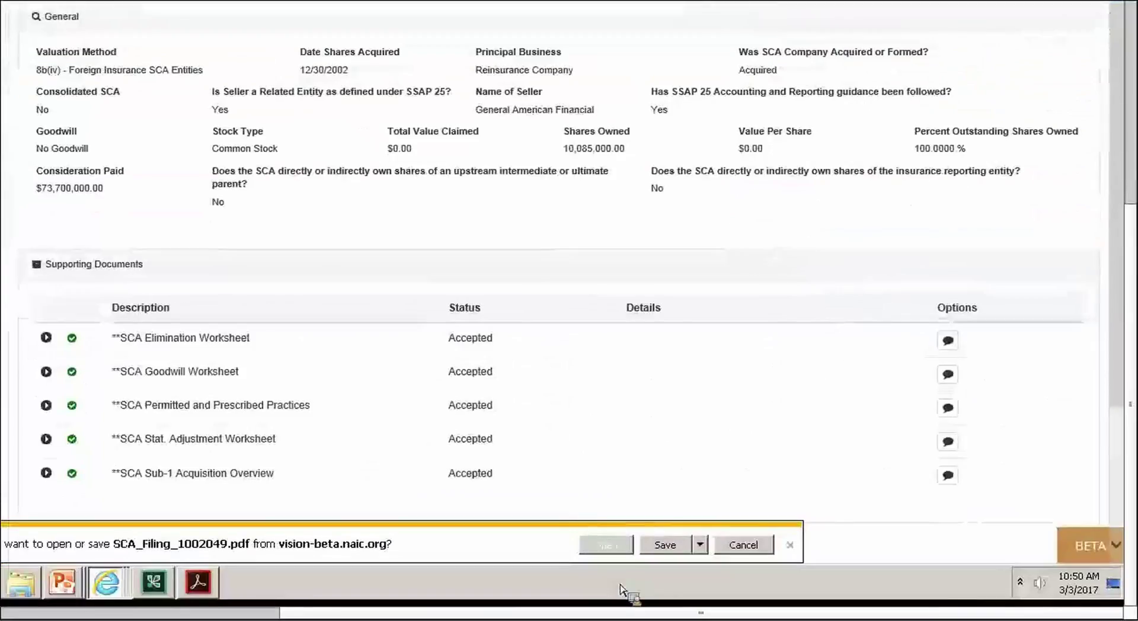
# - Open the exported state information PDF for filing 1002049, then minimize Acrobat Reader
pyautogui.click(588, 543)
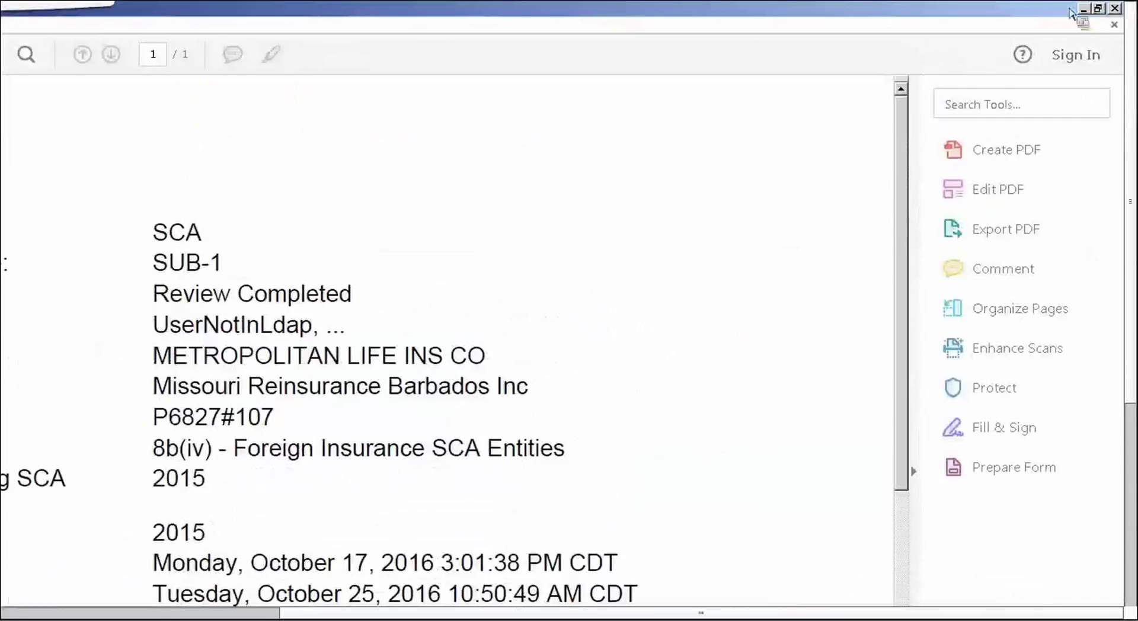
pyautogui.click(1085, 10)
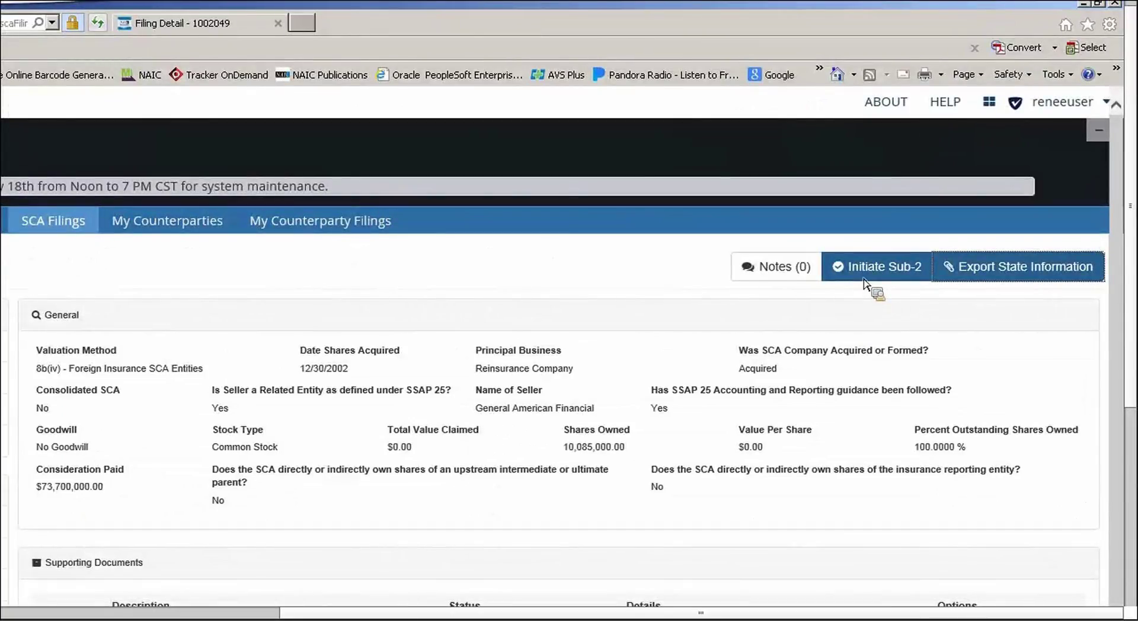
# - Initiate a Sub-2 filing with HARTFORD CAS INS CO selected as the filer
pyautogui.click(865, 283)
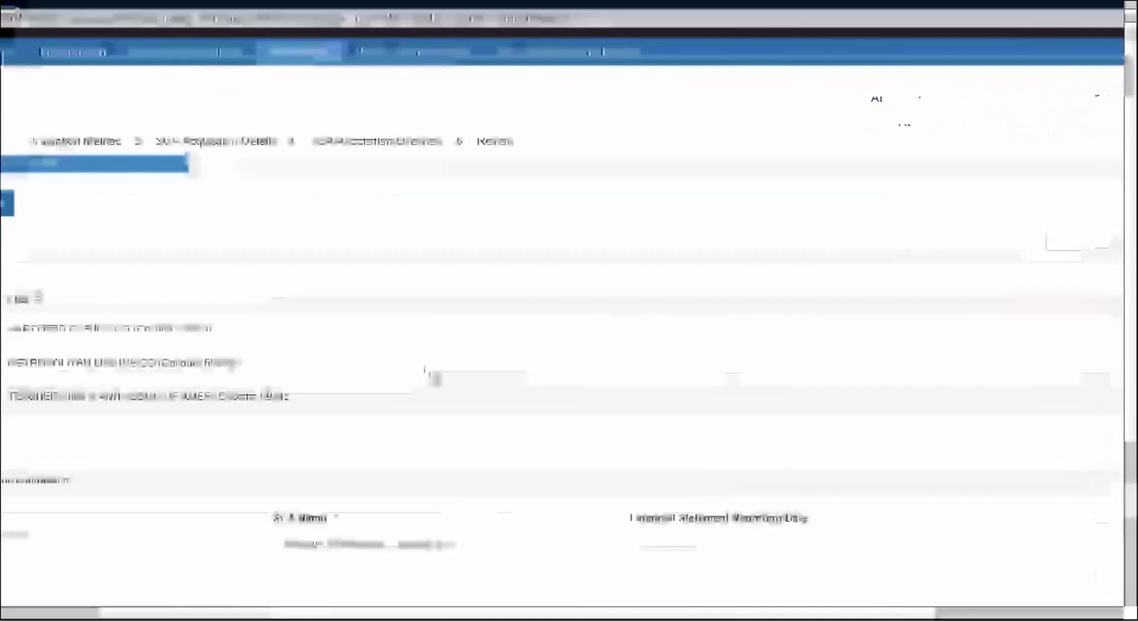
pyautogui.click(52, 249)
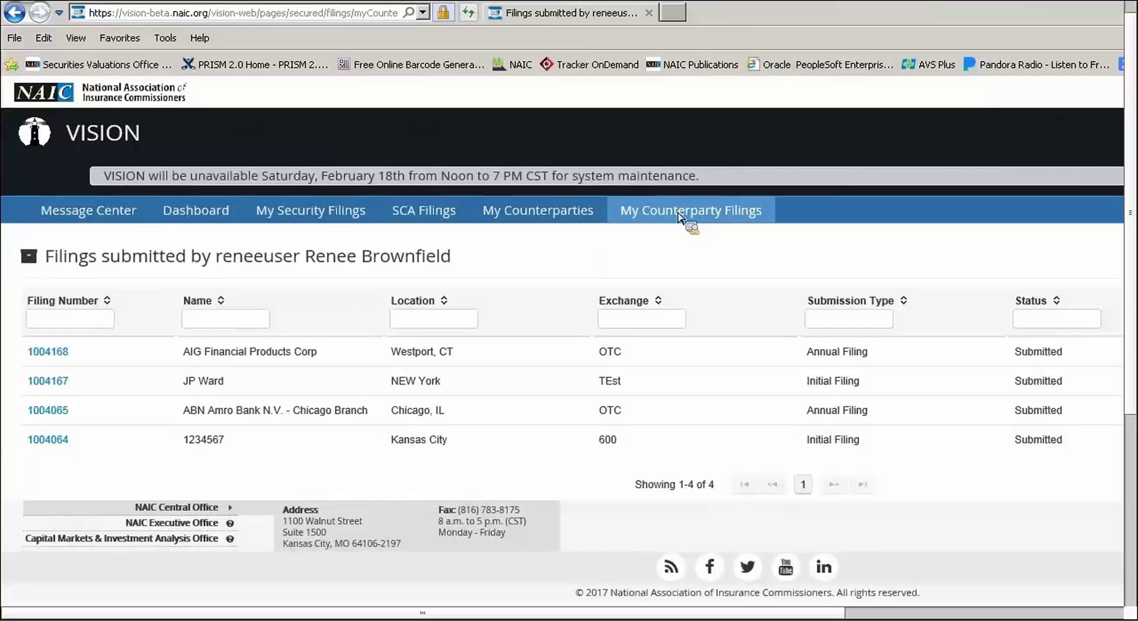
# - Start a new counterparty initial filing with HARTFORD CAS INS CO as filing organization
pyautogui.click(972, 256)
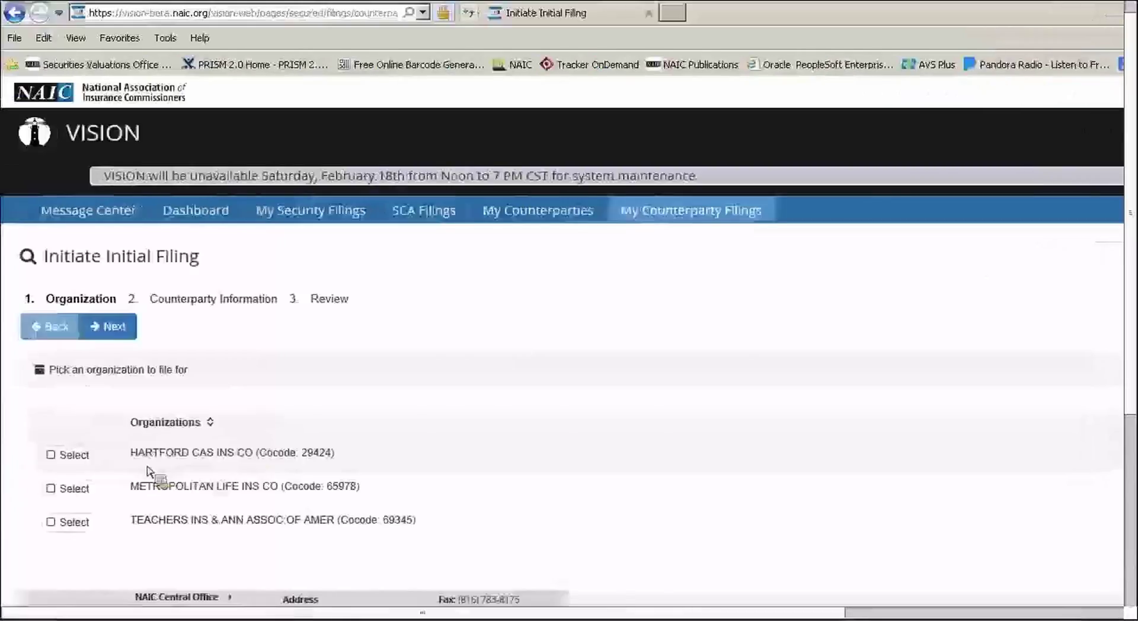
pyautogui.click(73, 458)
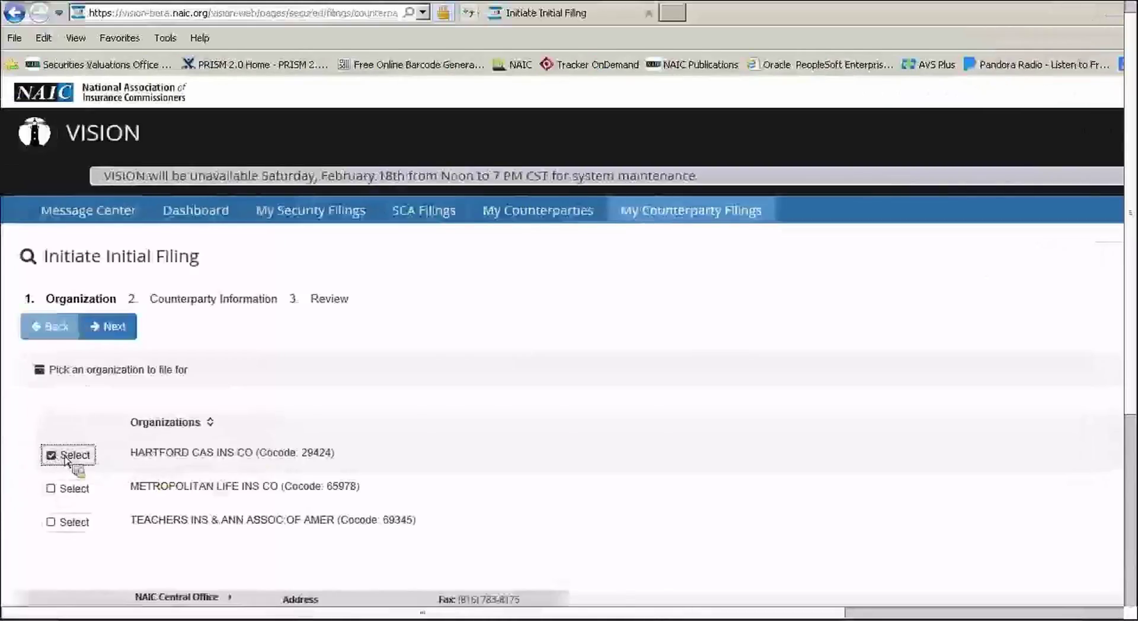
pyautogui.click(109, 329)
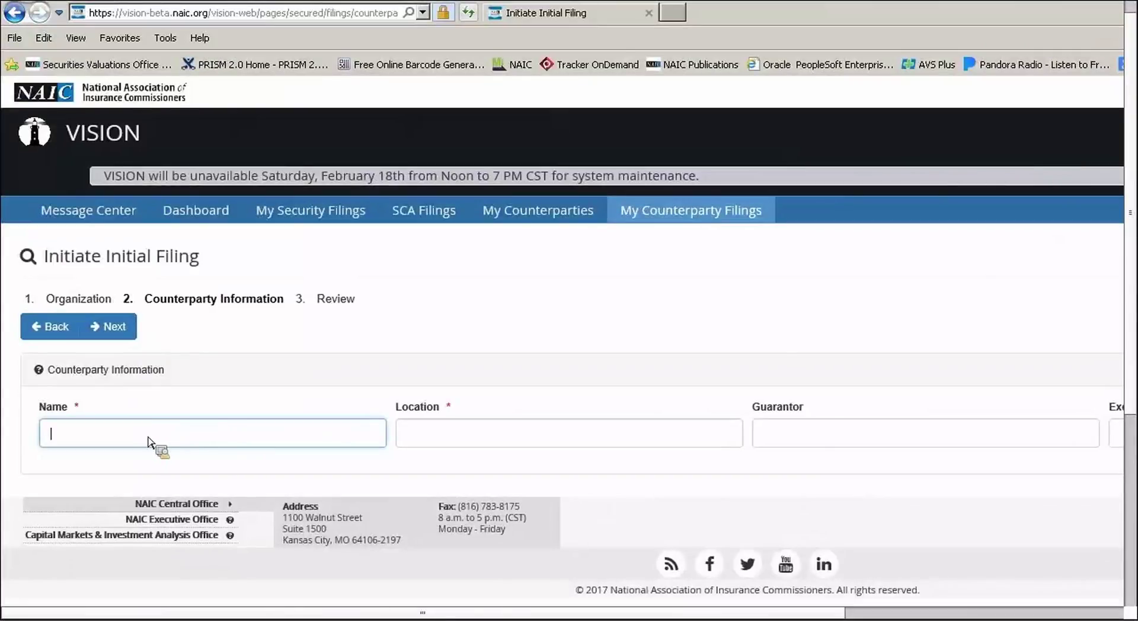
# - Enter counterparty name Marshall Investment and location Kansas City, then advance to Review
pyautogui.write('Marshall')
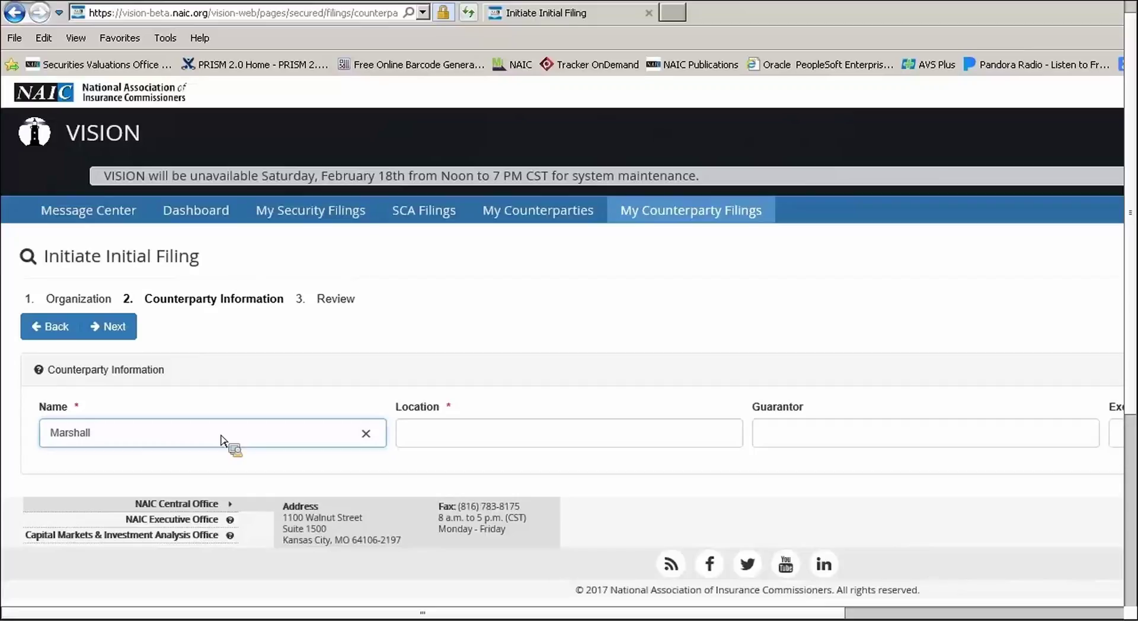
pyautogui.write('Investments')
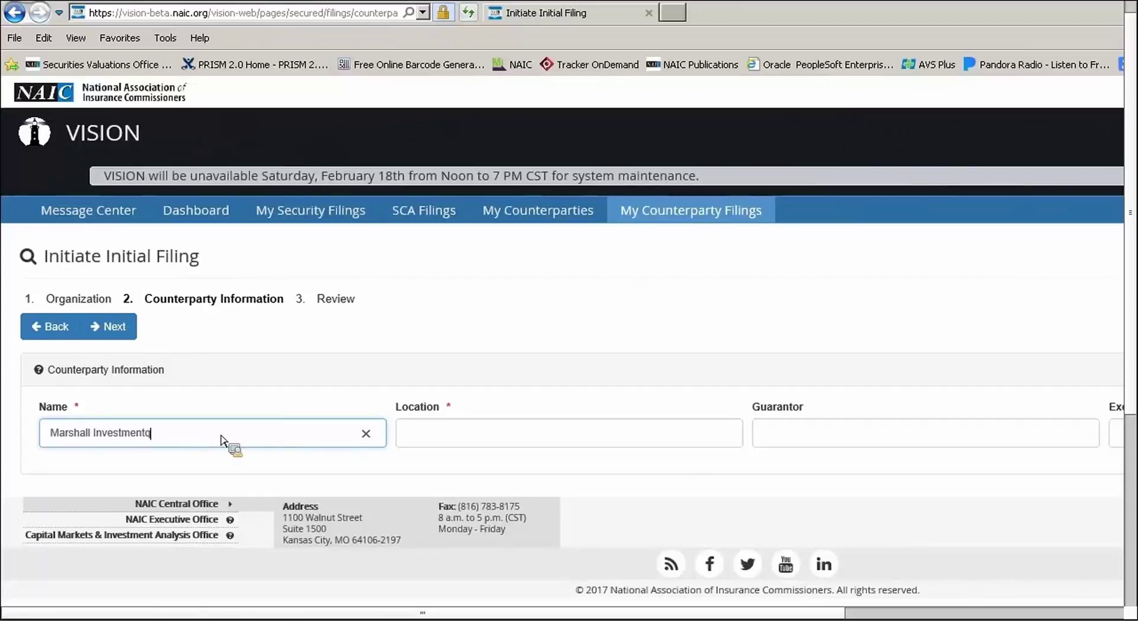
pyautogui.press('BackSpace')
pyautogui.press('Tab')
pyautogui.write('Kansas')
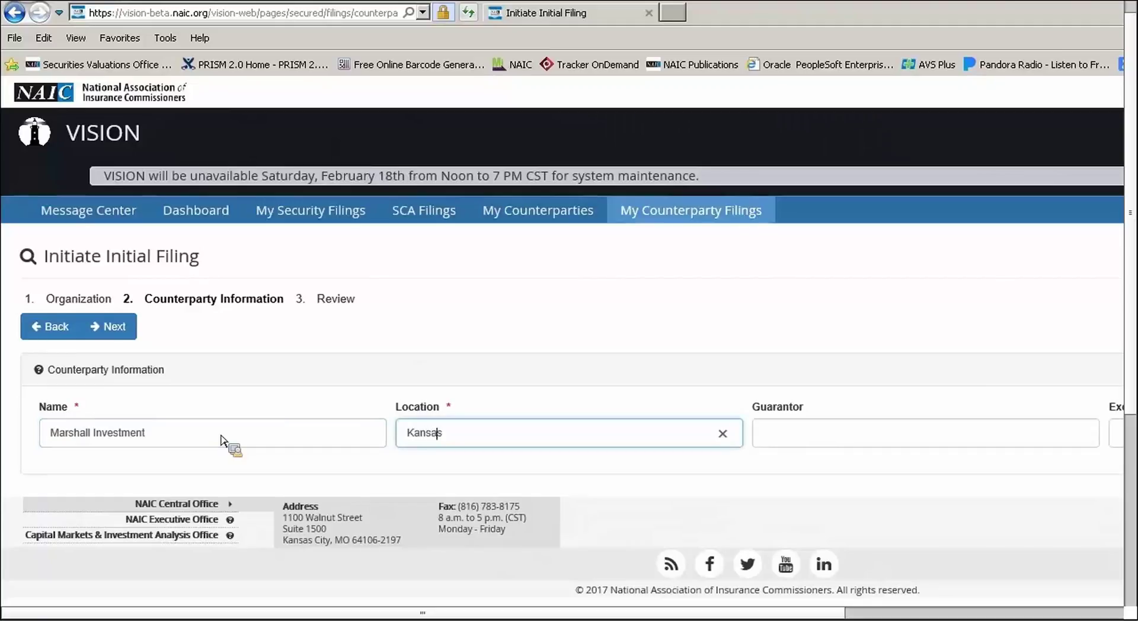
pyautogui.write(' City')
pyautogui.press('Tab')
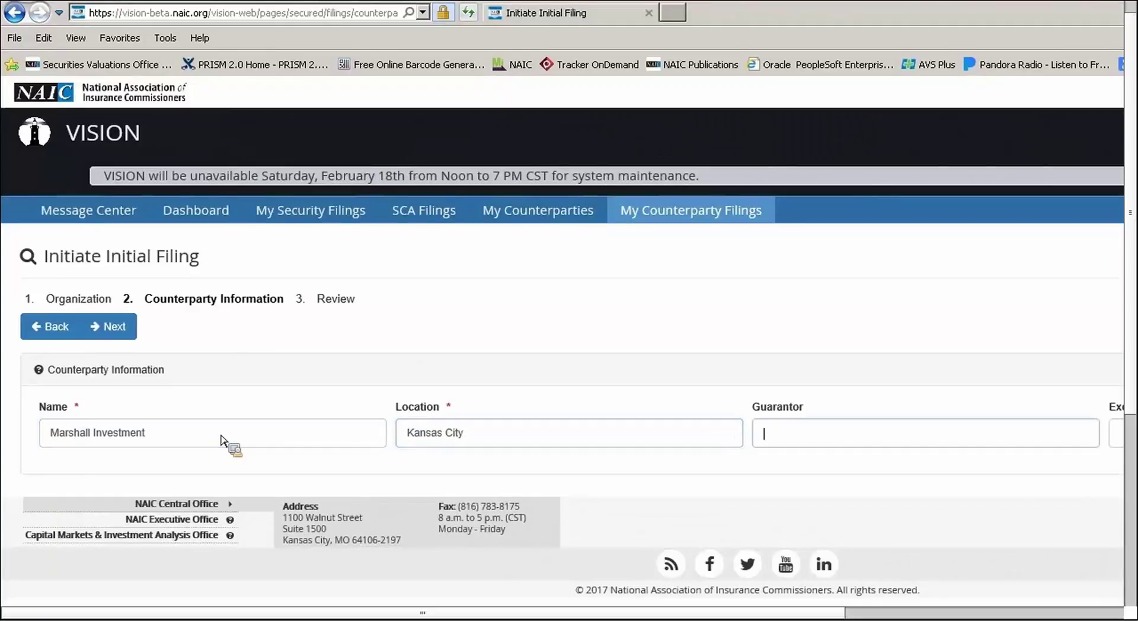
pyautogui.press('Tab')
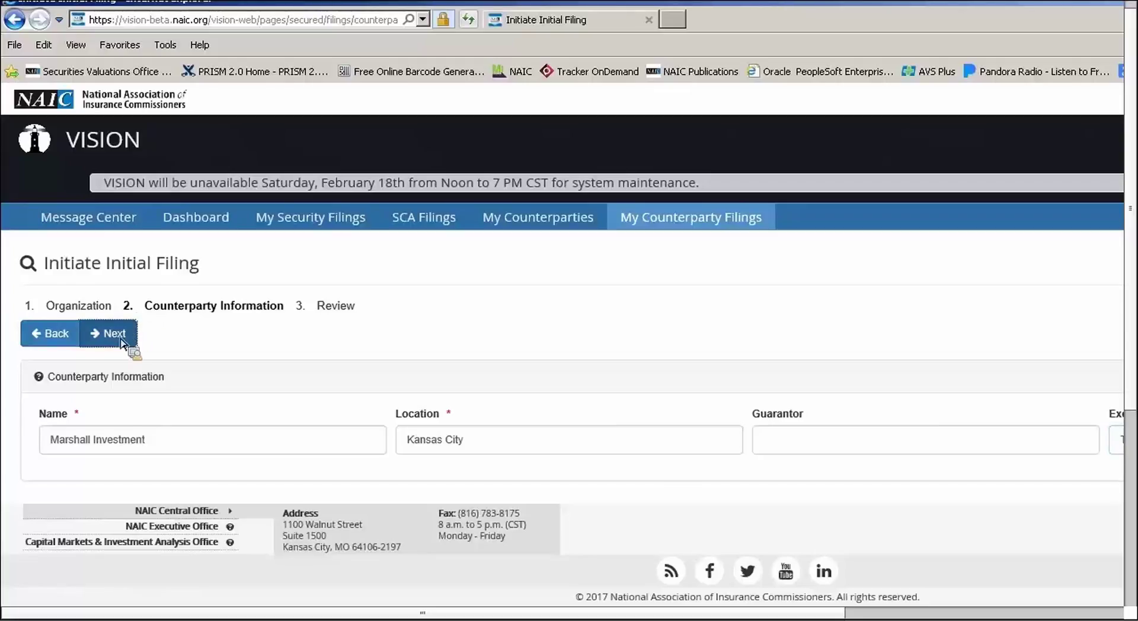
pyautogui.click(115, 334)
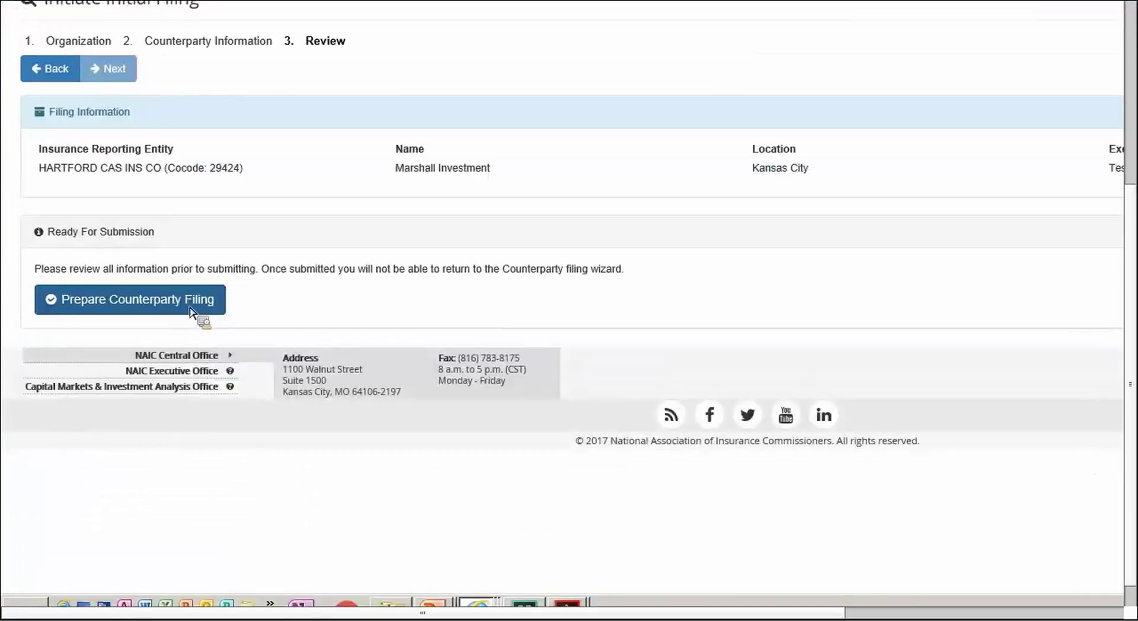
# - Prepare counterparty filing 1004204 and upload the audited financials file to Prior Year Audited Financial Statements
pyautogui.click(190, 311)
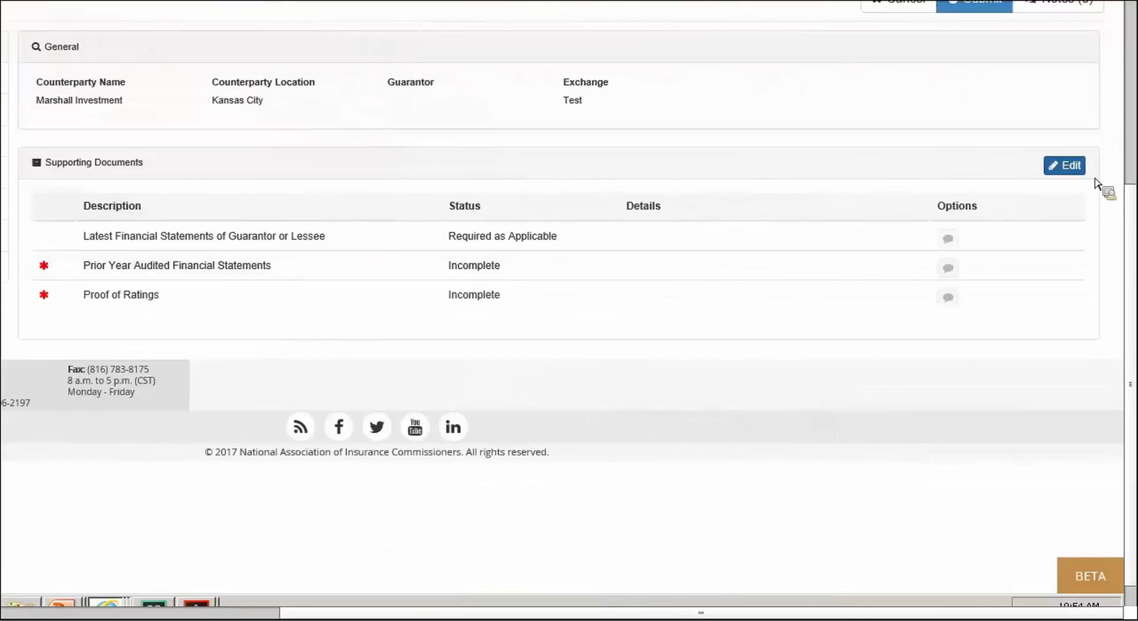
pyautogui.click(1080, 168)
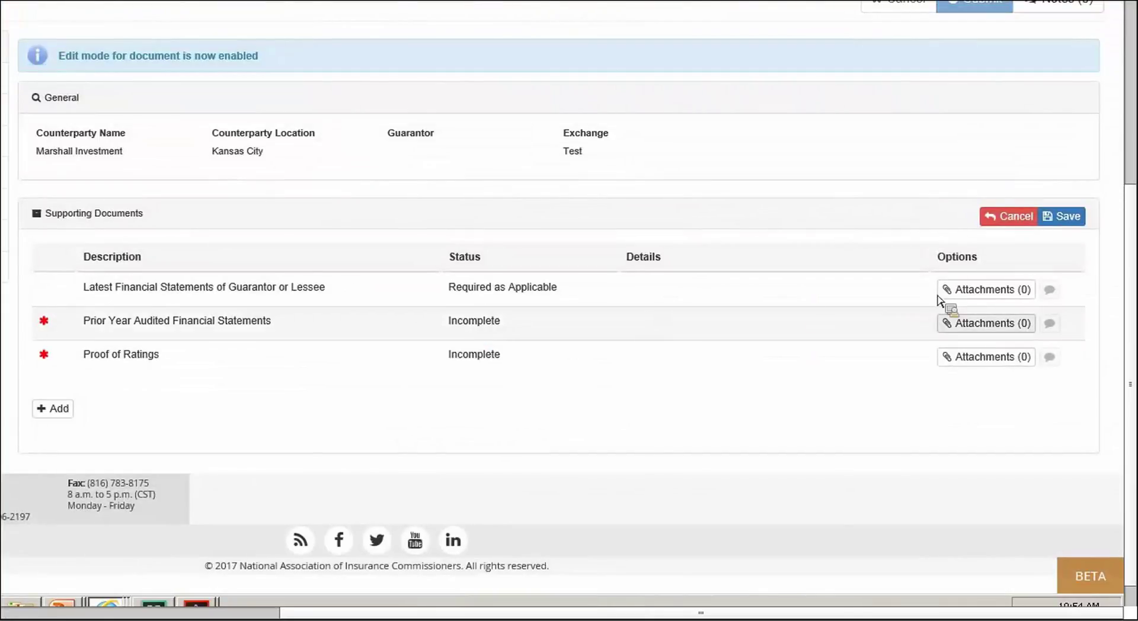
pyautogui.click(992, 330)
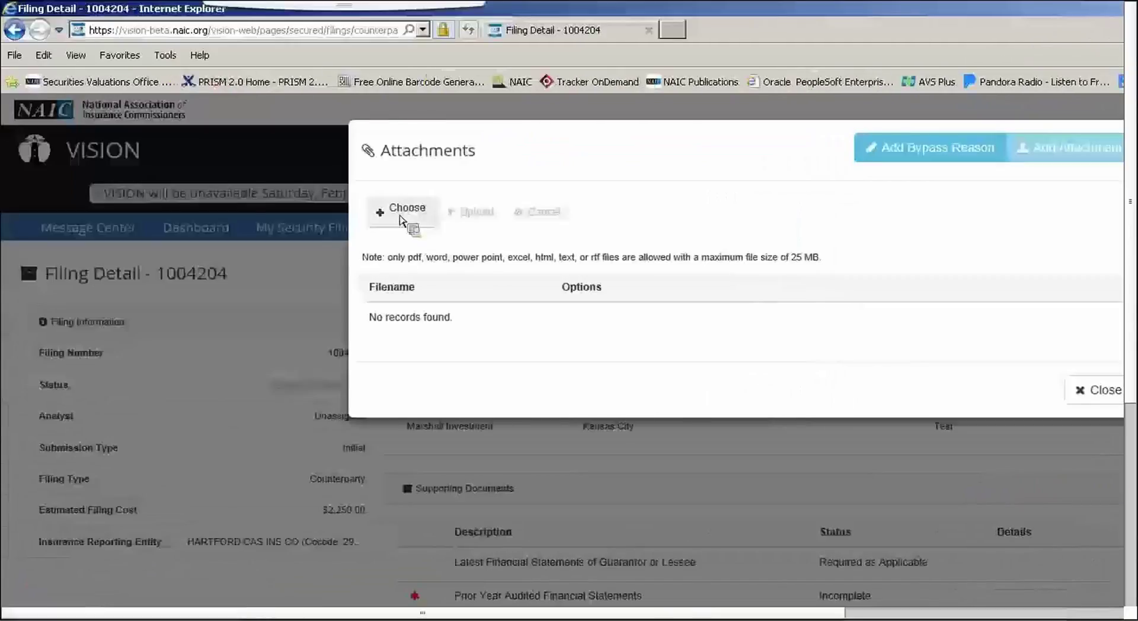
pyautogui.click(409, 213)
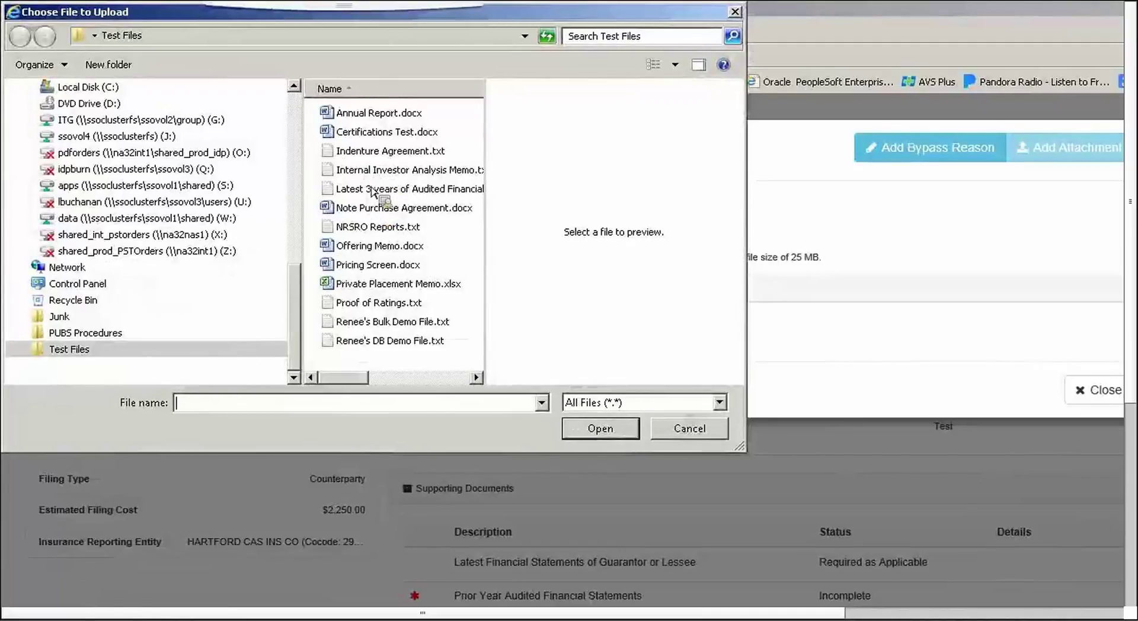
pyautogui.doubleClick(370, 189)
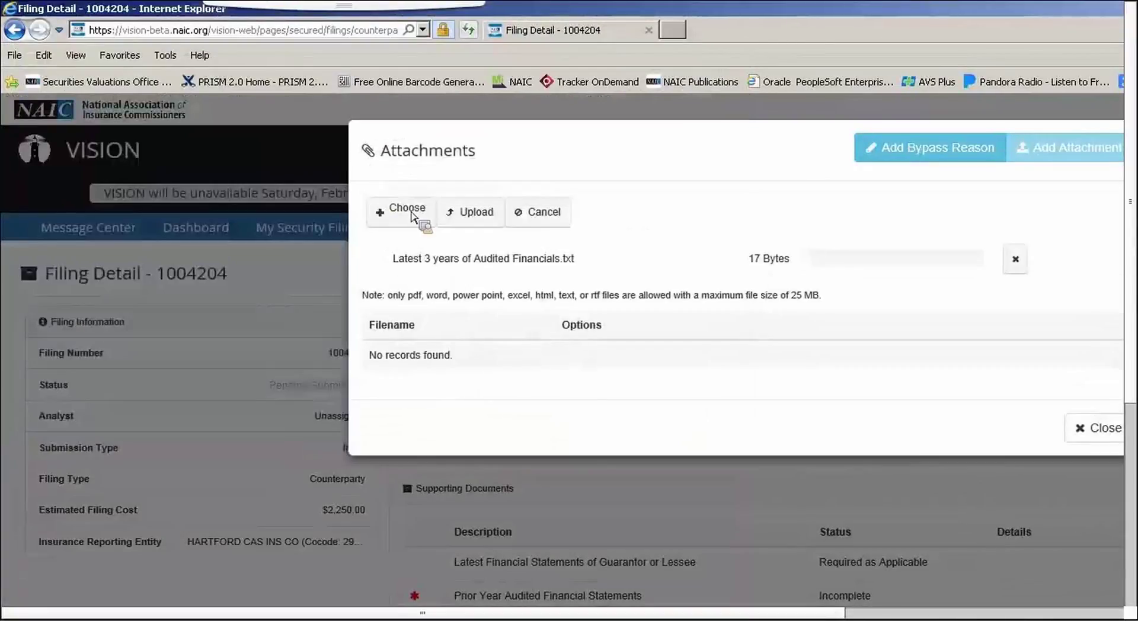
pyautogui.click(471, 212)
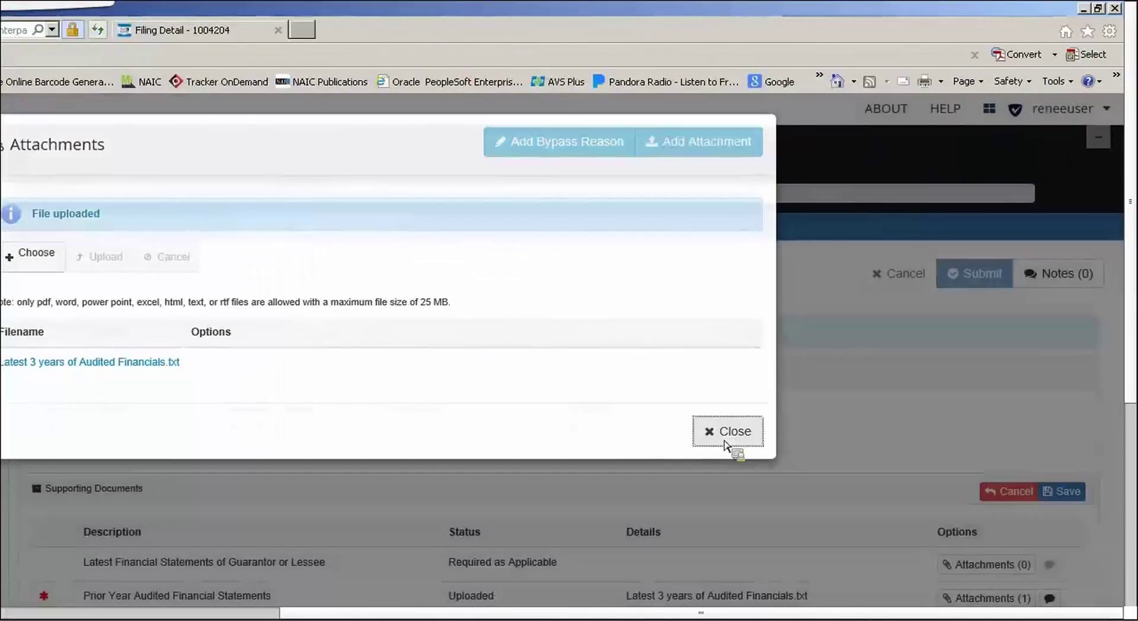
pyautogui.click(724, 443)
# - Bypass Proof of Ratings with reason 'Test' and save the supporting documents
pyautogui.click(987, 327)
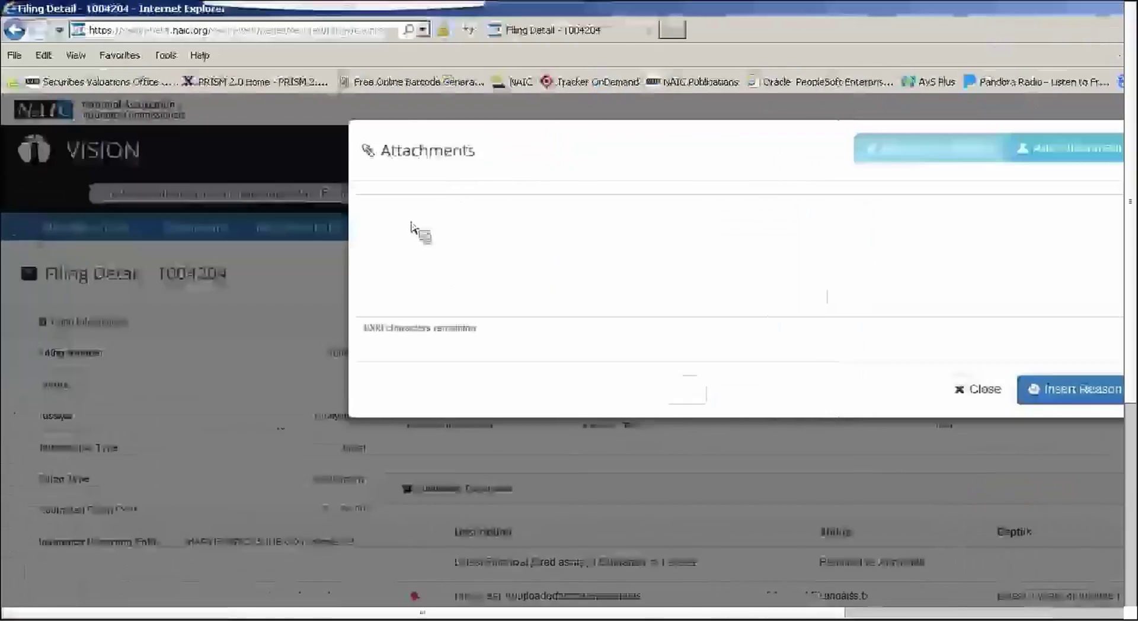
pyautogui.click(383, 223)
pyautogui.write('Test')
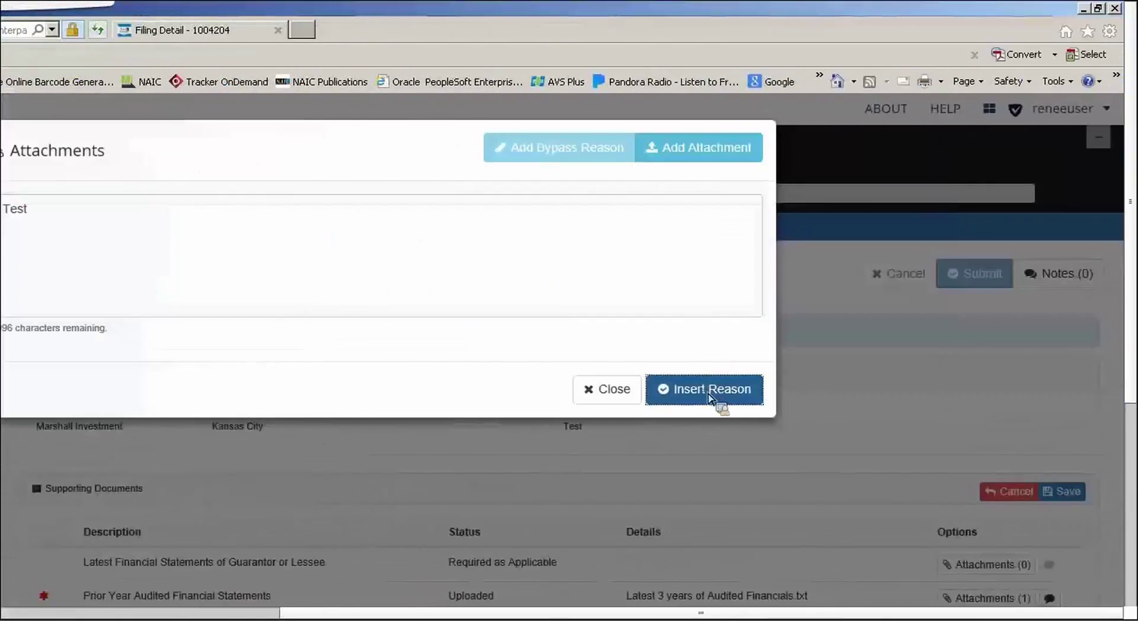
pyautogui.click(1085, 394)
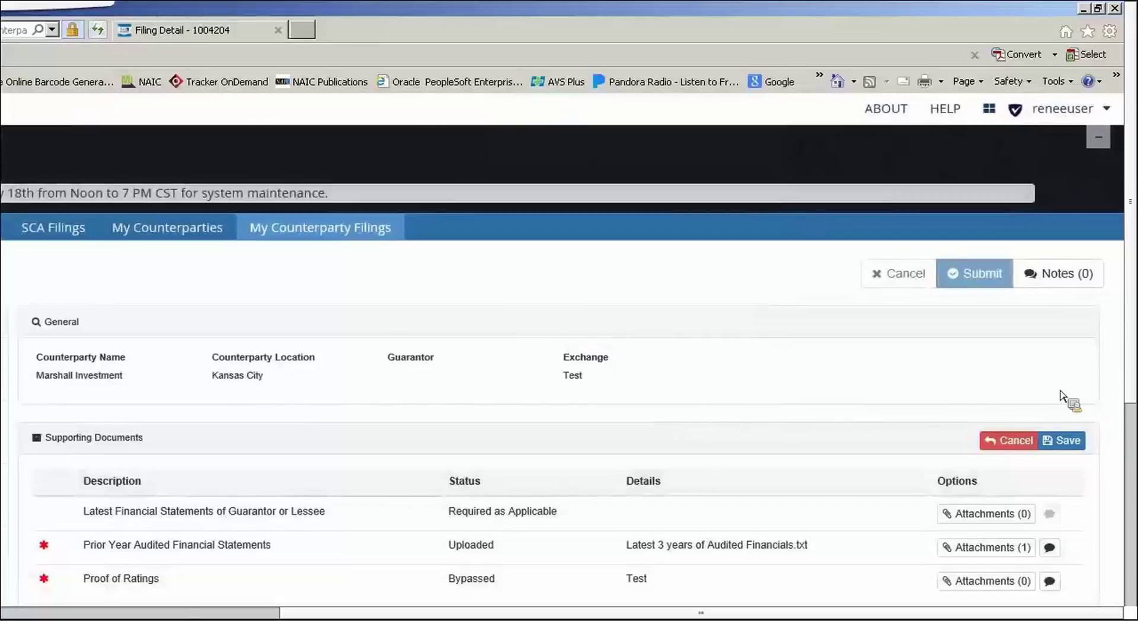
pyautogui.click(1061, 441)
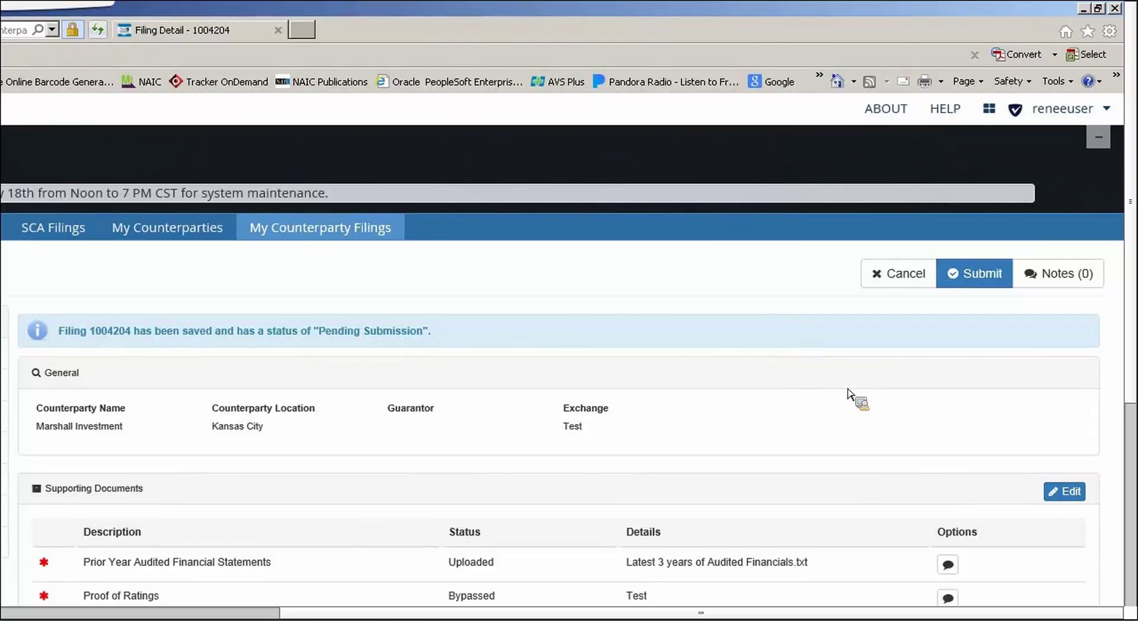
# - Submit counterparty filing 1004204 from its filing detail page
pyautogui.click(987, 278)
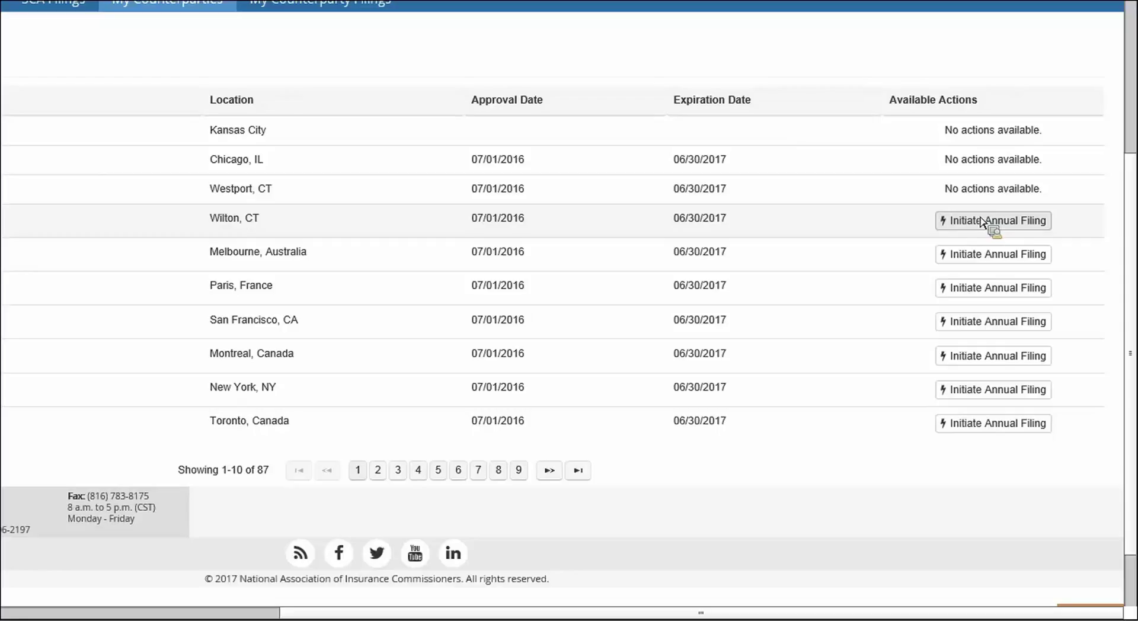
# - Start the Wilton, CT annual filing, then advance the tutorial slide show to Comments and Questions
pyautogui.click(1044, 222)
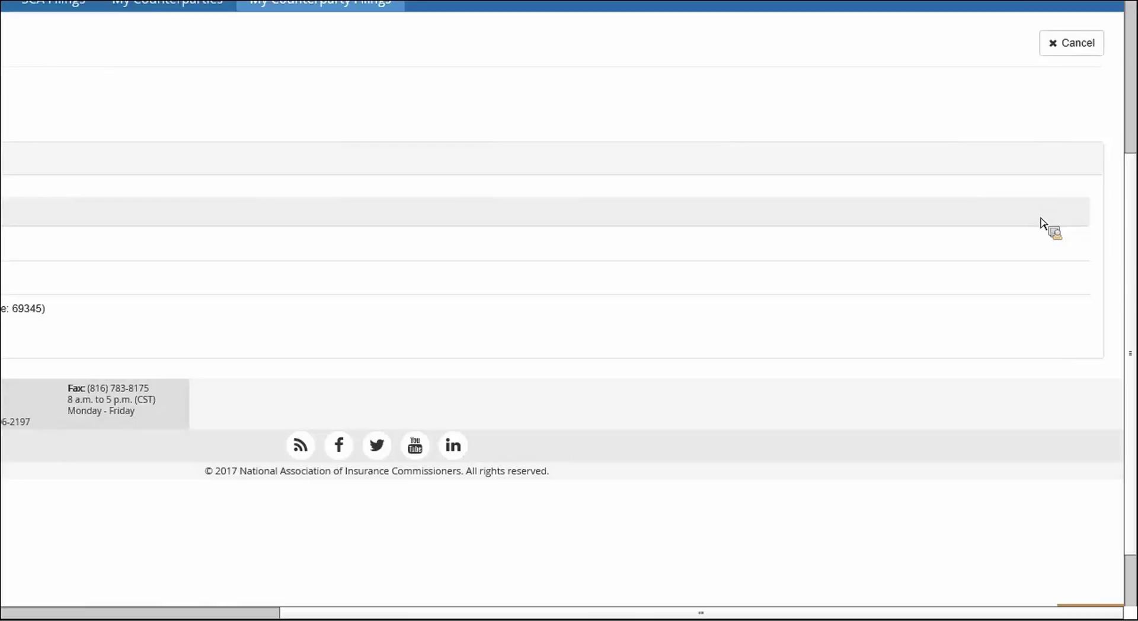
pyautogui.hscroll(-3, 408, 225)
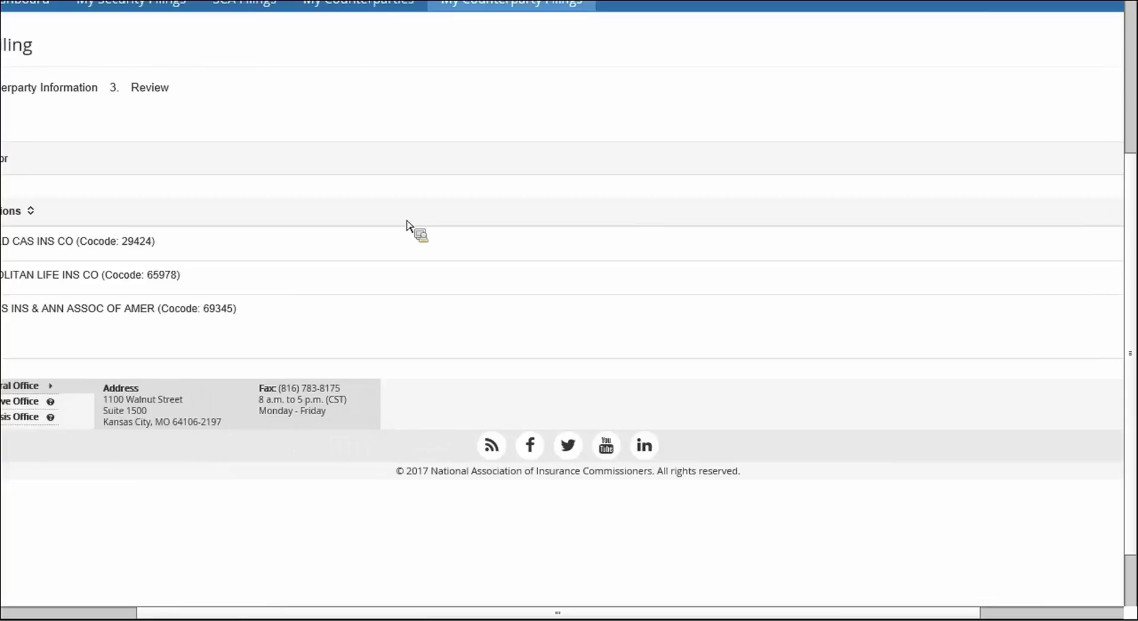
pyautogui.hscroll(-3, 408, 225)
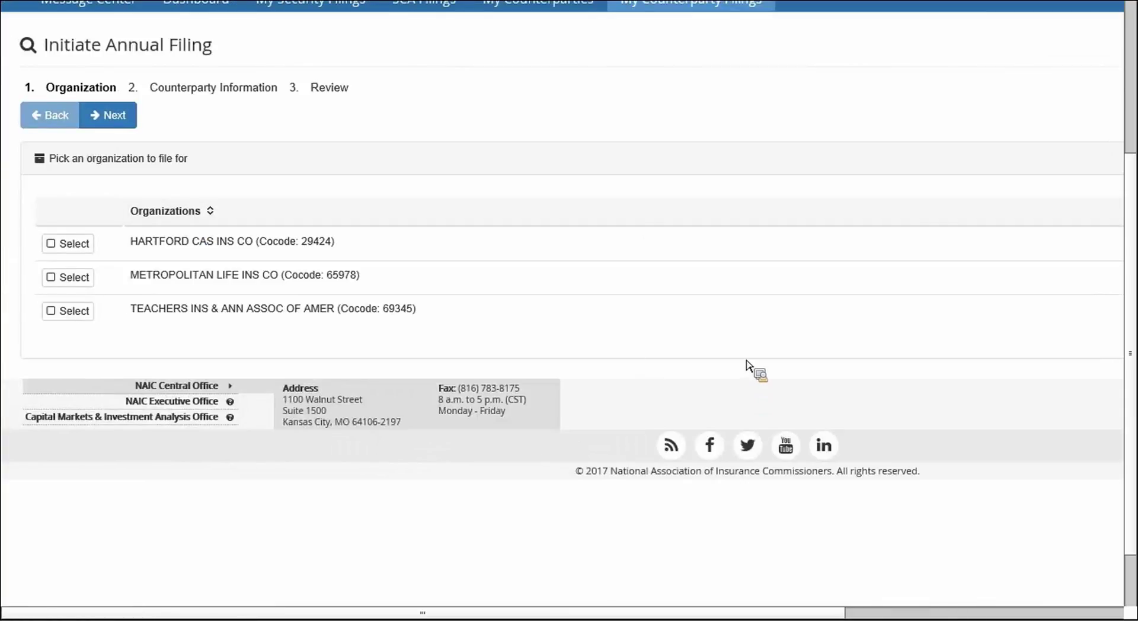
pyautogui.hotkey('alt', 'Tab')
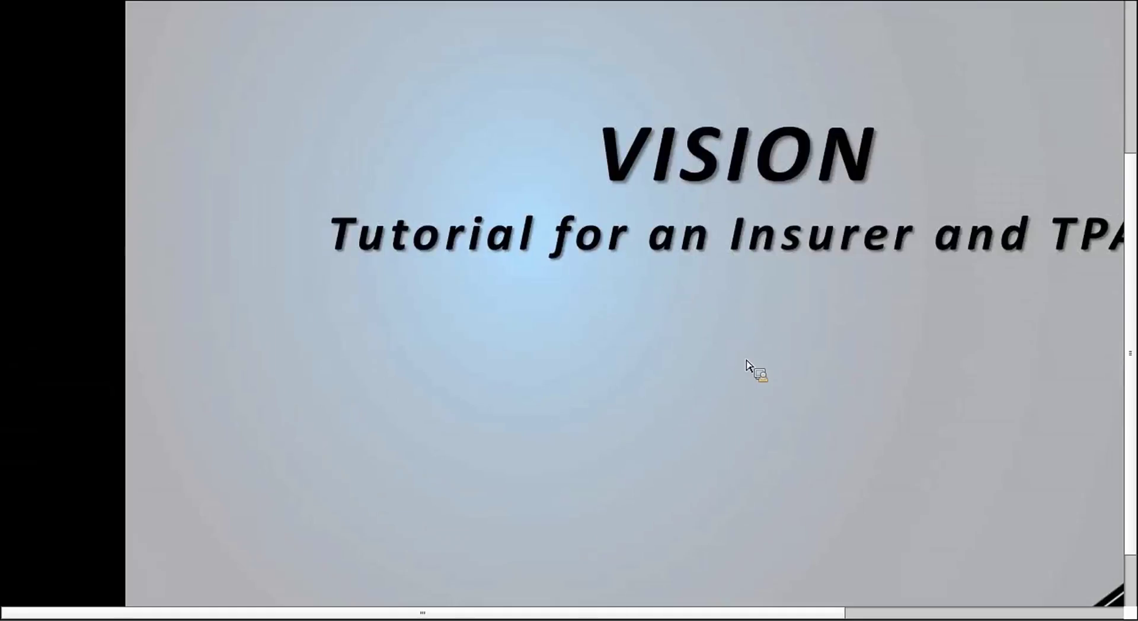
pyautogui.press('pagedown')
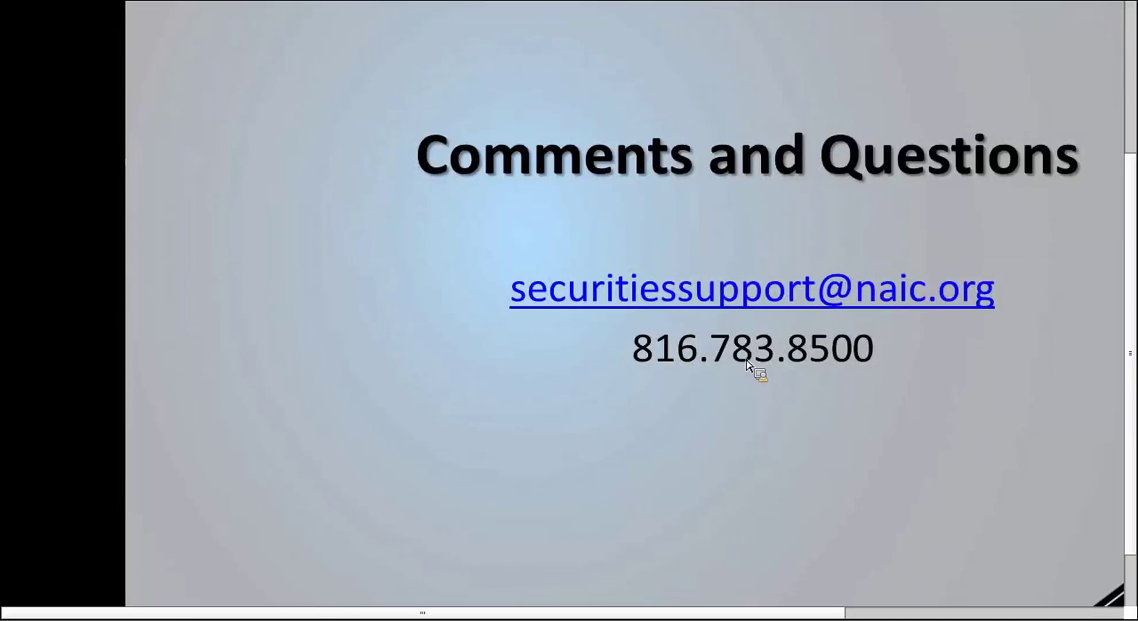